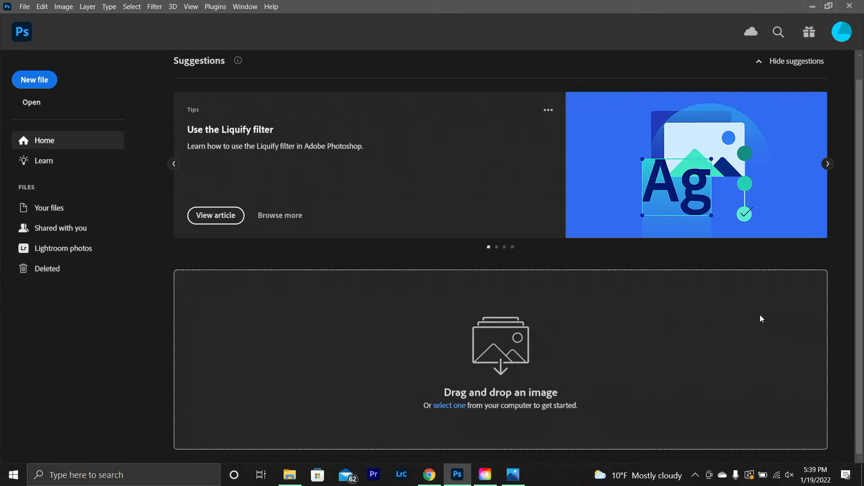
Step: Look through your own and the shared Creative Cloud files available for opening, and leave without opening any
click(32, 102)
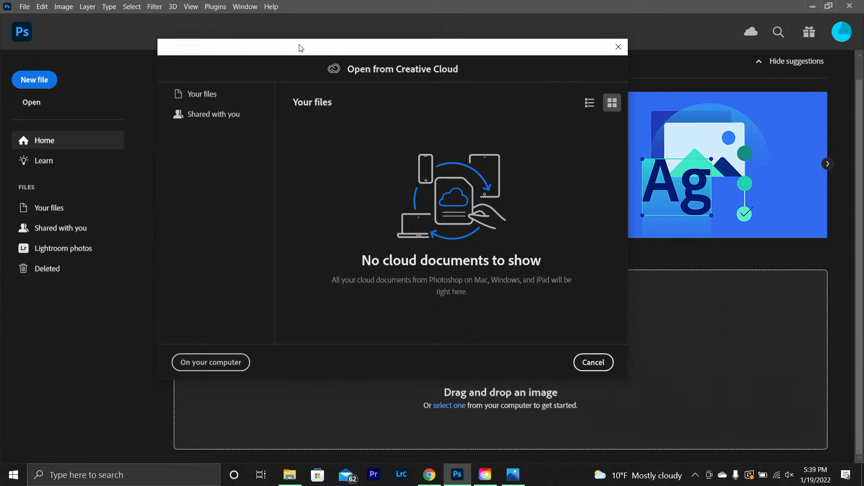
drag(299, 46, 360, 147)
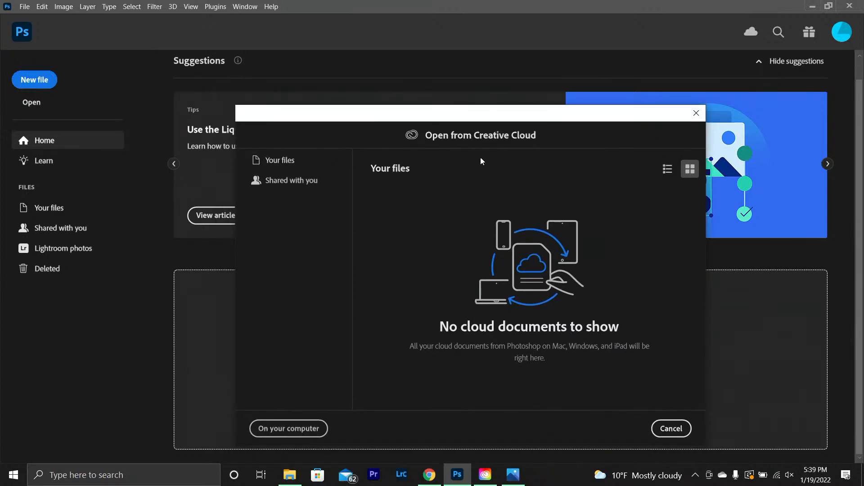
click(697, 113)
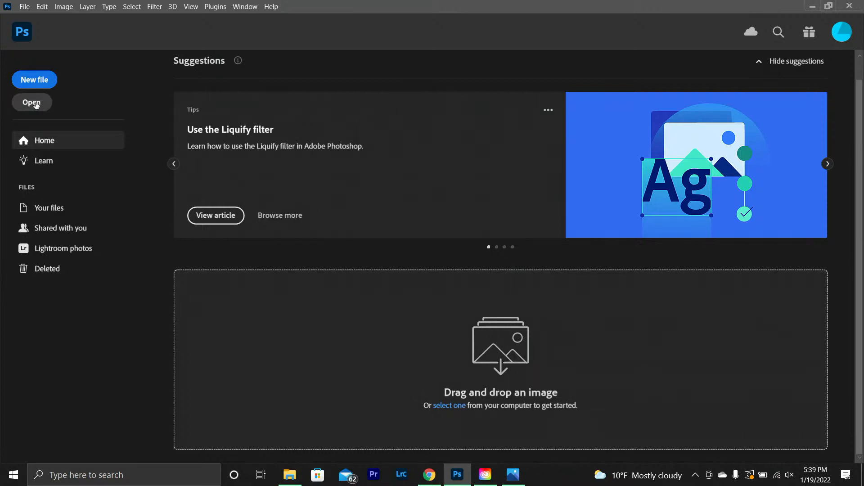
click(36, 104)
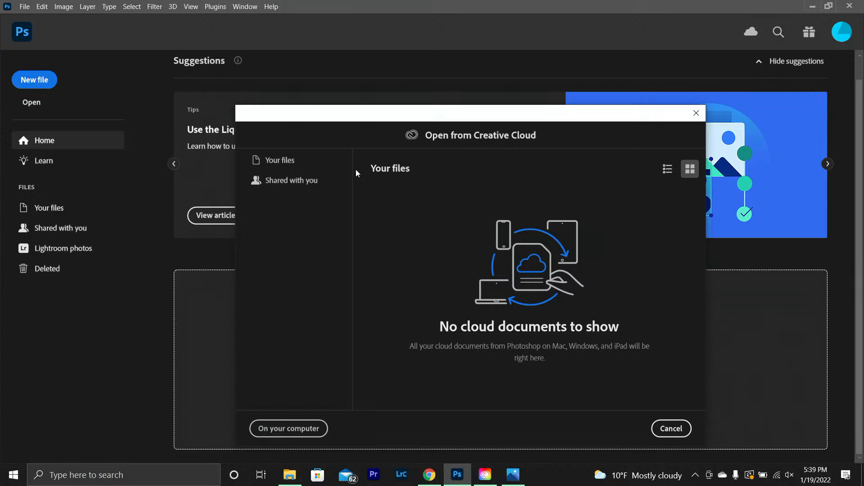
click(291, 179)
click(295, 165)
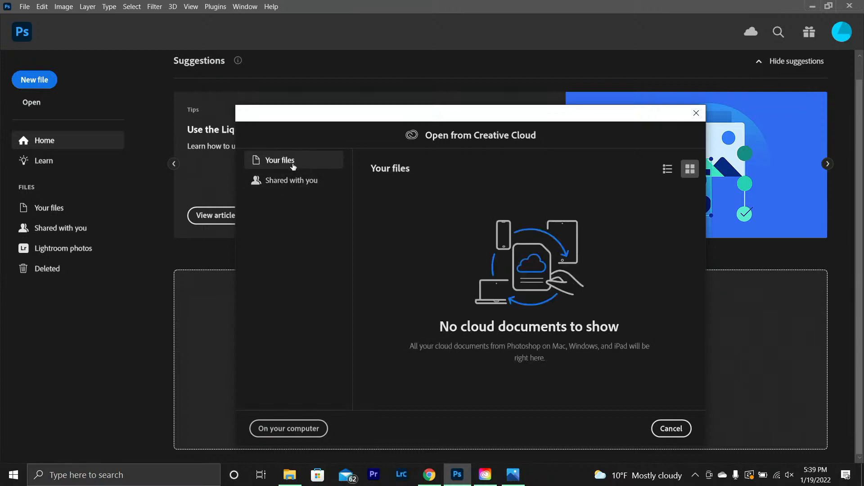
click(285, 181)
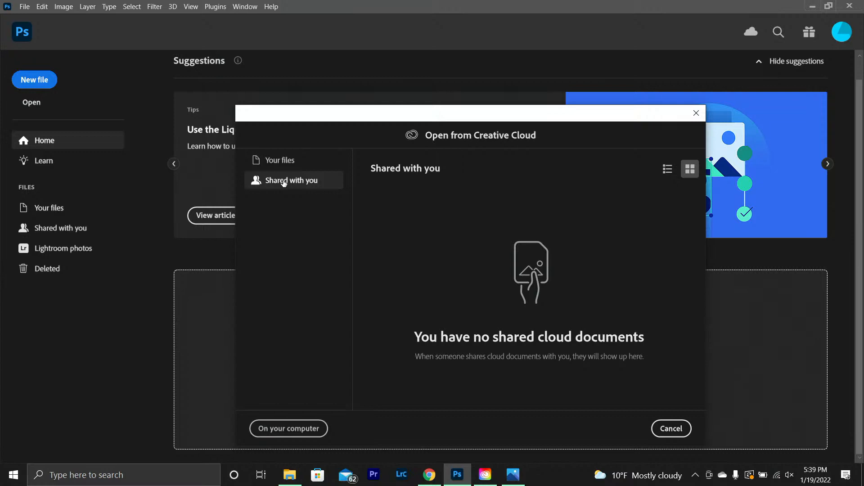
click(279, 159)
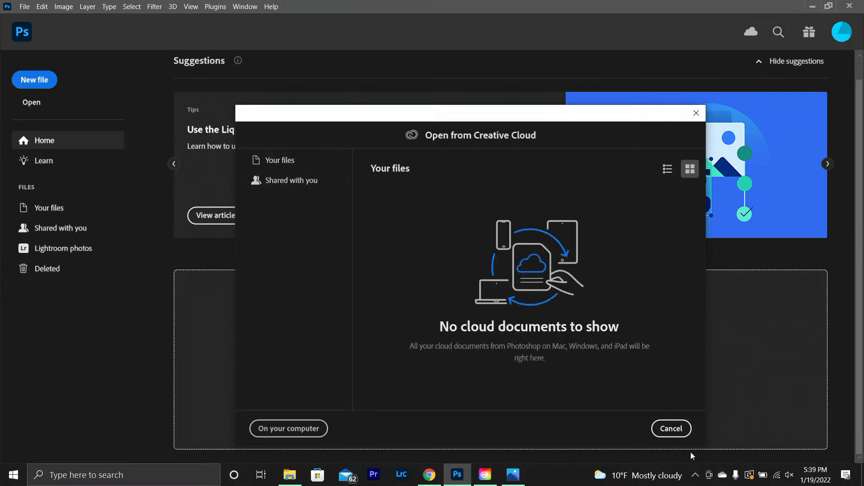
click(672, 429)
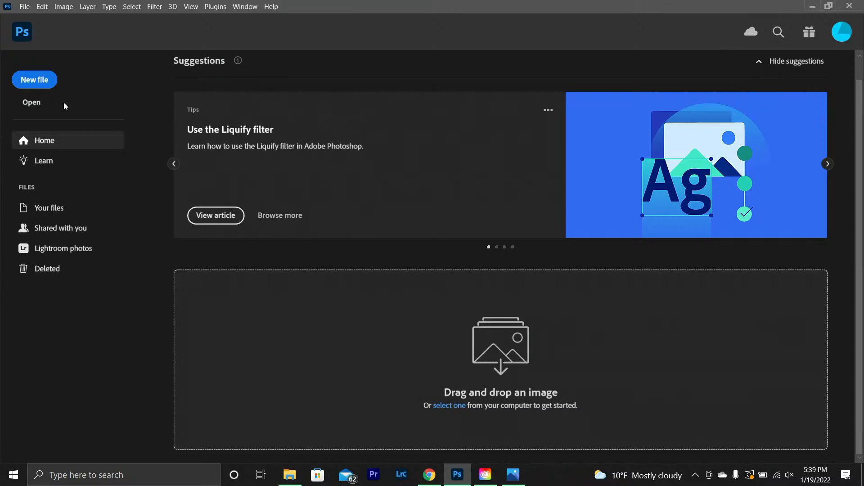
Step: Start a new document and name it Cave Collective Poster
click(38, 82)
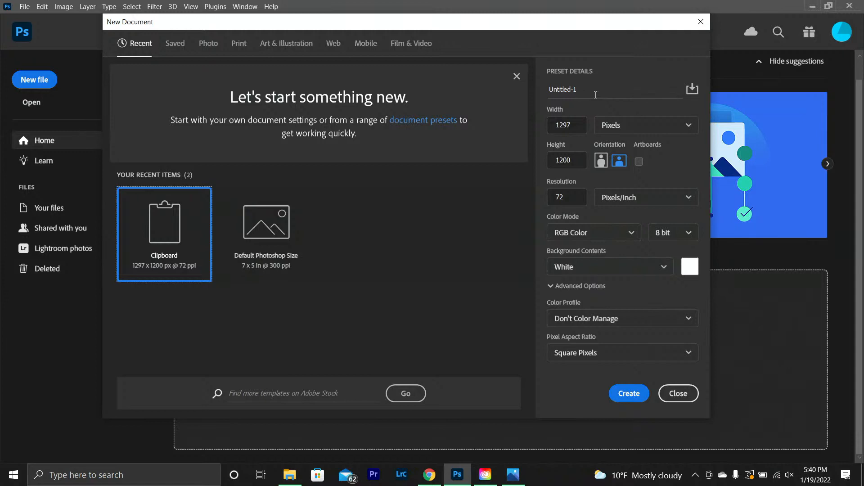
drag(596, 95, 535, 85)
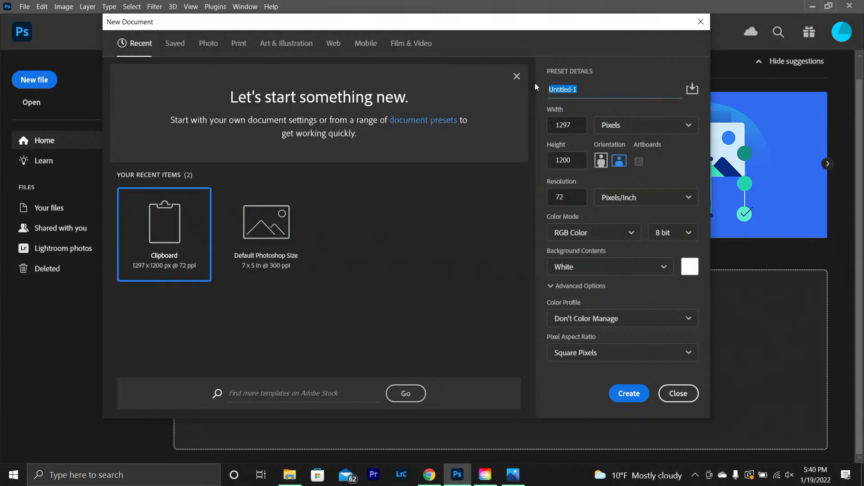
text(Cave Collective Poster)
Step: Set the new document to portrait orientation, measured in inches, 8.5 wide and 11 high
click(660, 125)
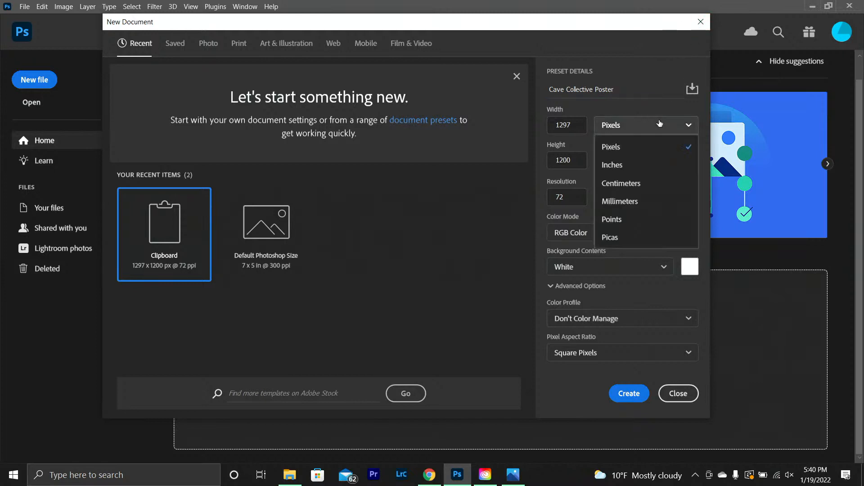
click(626, 165)
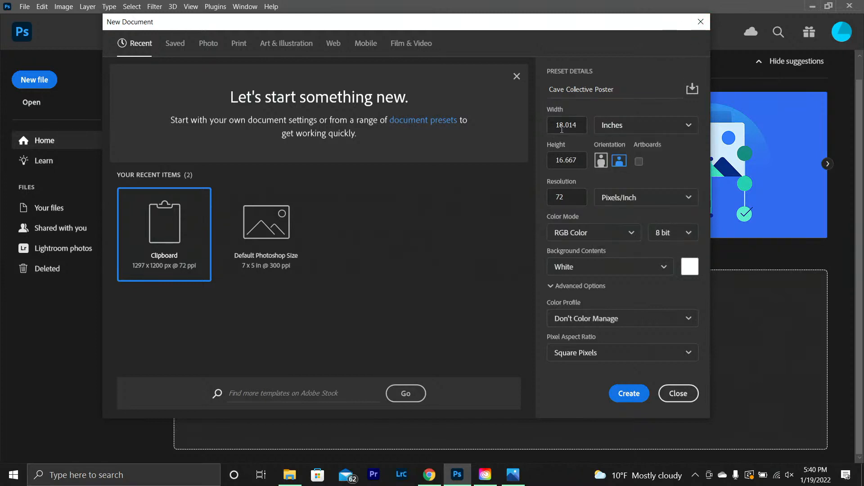
click(586, 106)
click(602, 161)
click(552, 114)
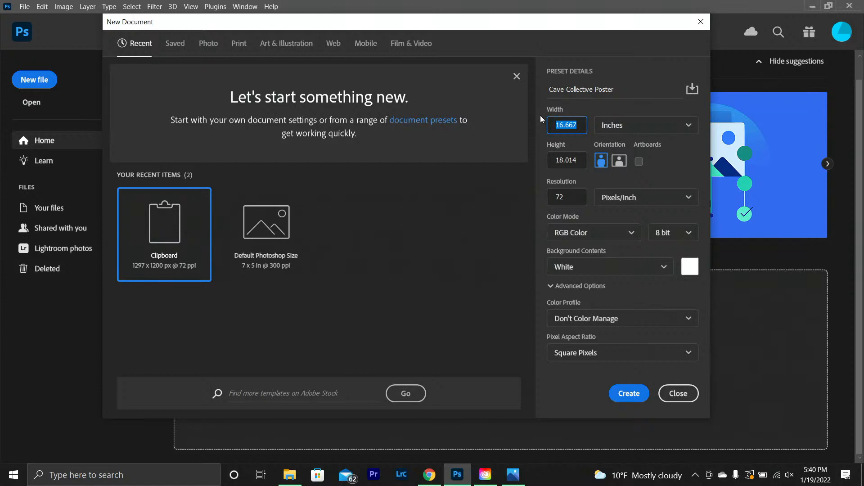
text(8.5)
click(588, 159)
double_click(561, 158)
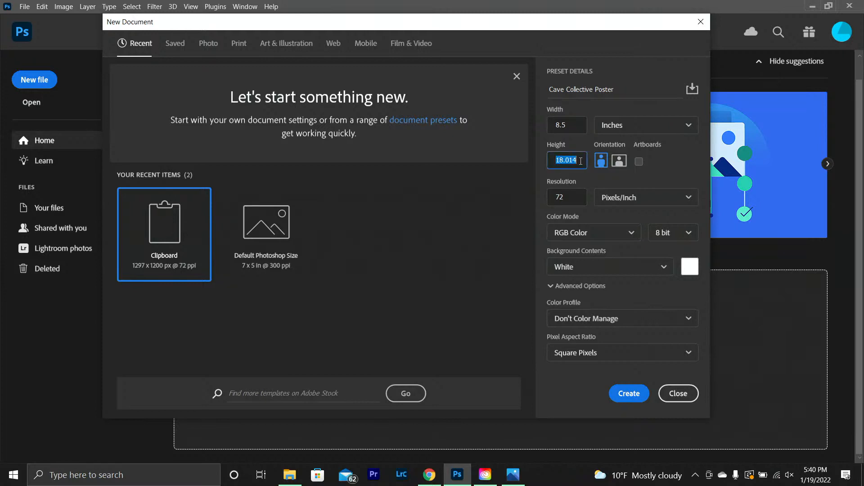
text(11)
Step: Set the new document's resolution to 300 pixels/inch
click(574, 196)
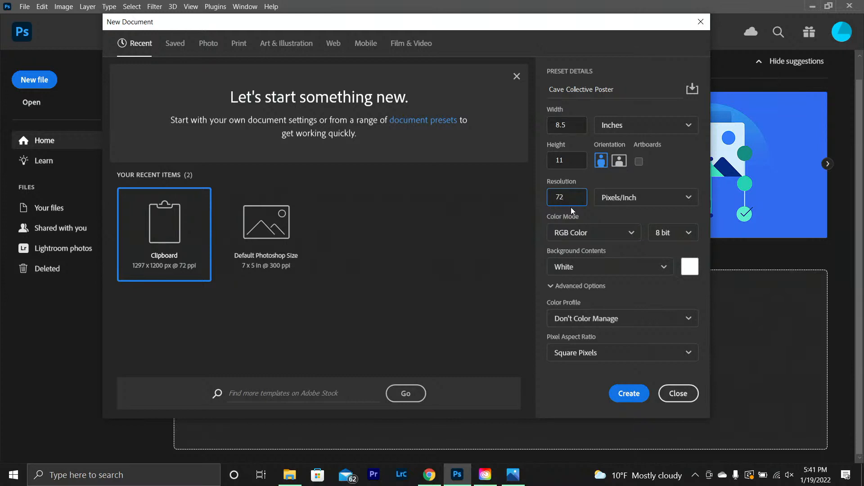
drag(567, 197, 536, 192)
text(300)
click(533, 231)
Step: Review the new document's color mode and bit depth choices, keeping RGB Color and 8 bit
click(615, 240)
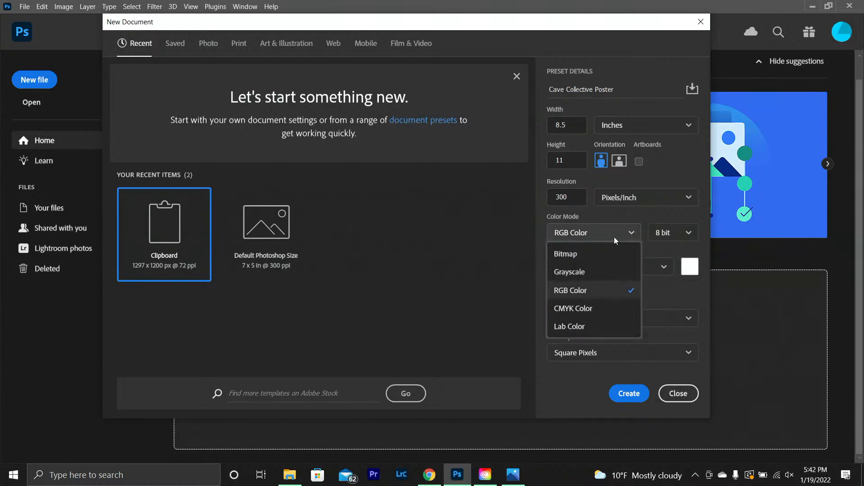
click(592, 292)
click(590, 233)
click(596, 236)
click(693, 232)
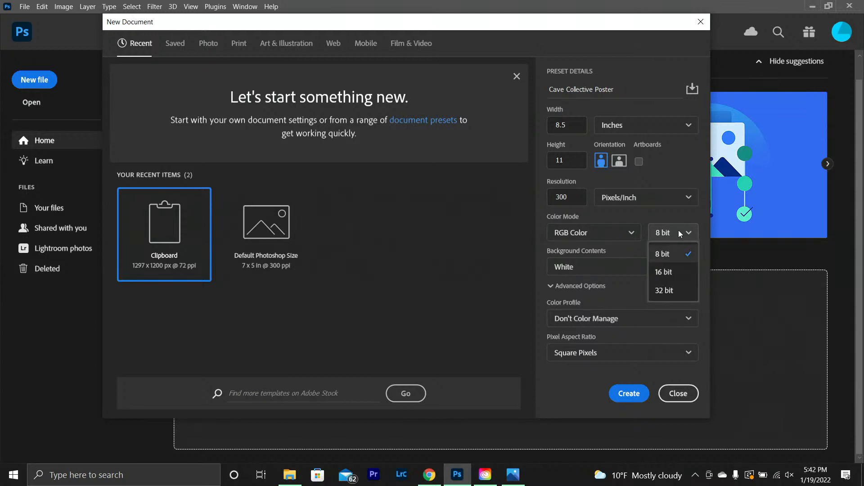
click(678, 232)
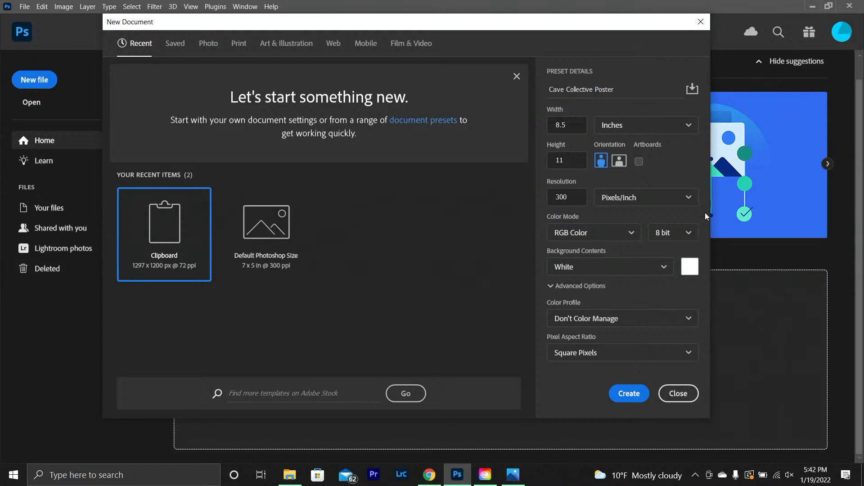
Step: Check the color profile choices and advanced options, keep Don't Color Manage, and create the poster document
click(634, 319)
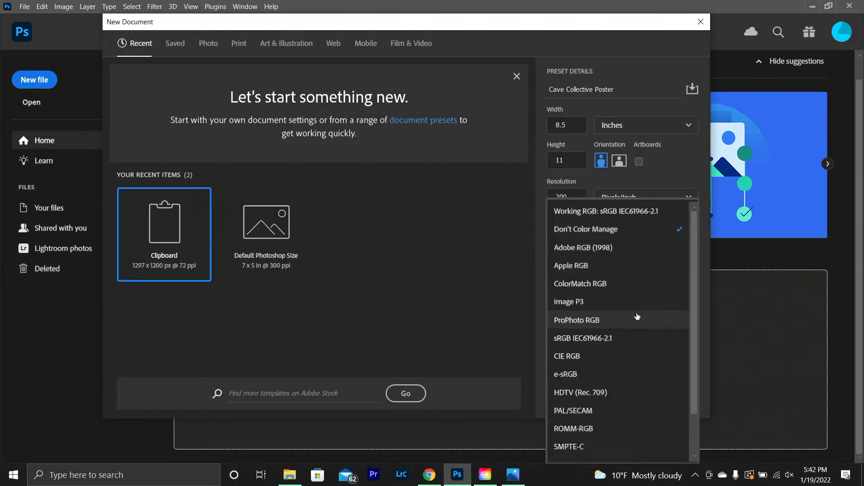
click(443, 292)
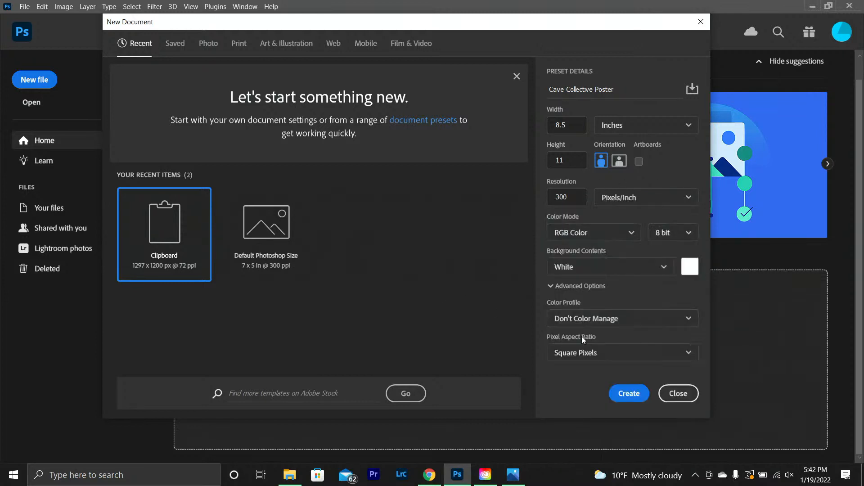
click(594, 286)
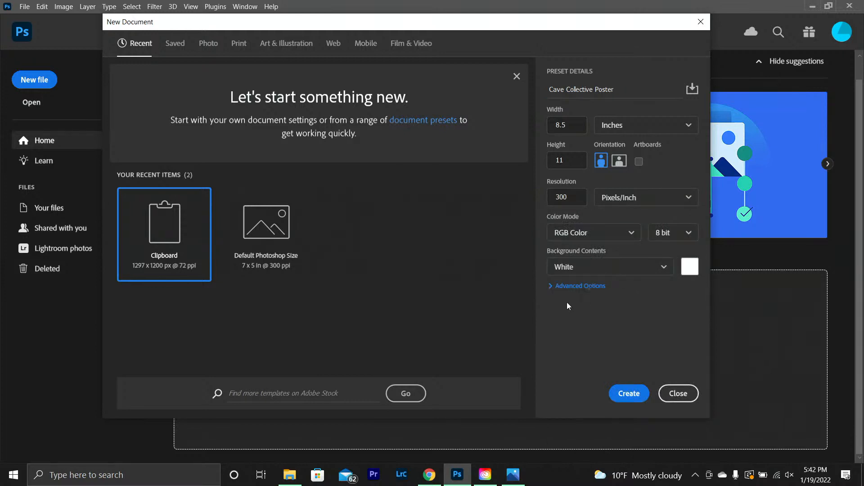
click(558, 290)
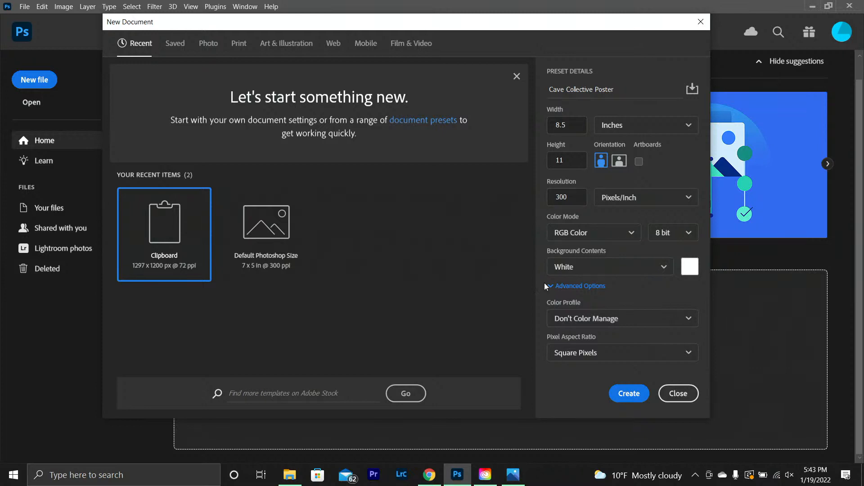
click(615, 394)
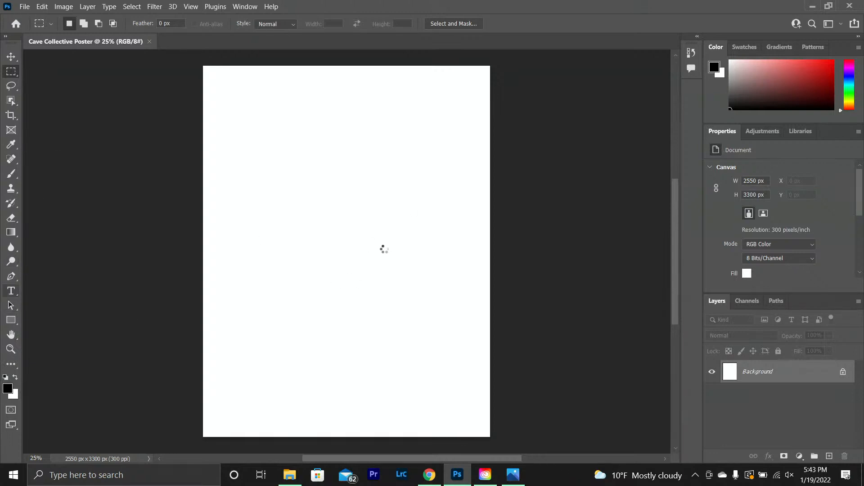
Step: Add a horizontal text box near the top of the page reading "Date and time of class"
key(t)
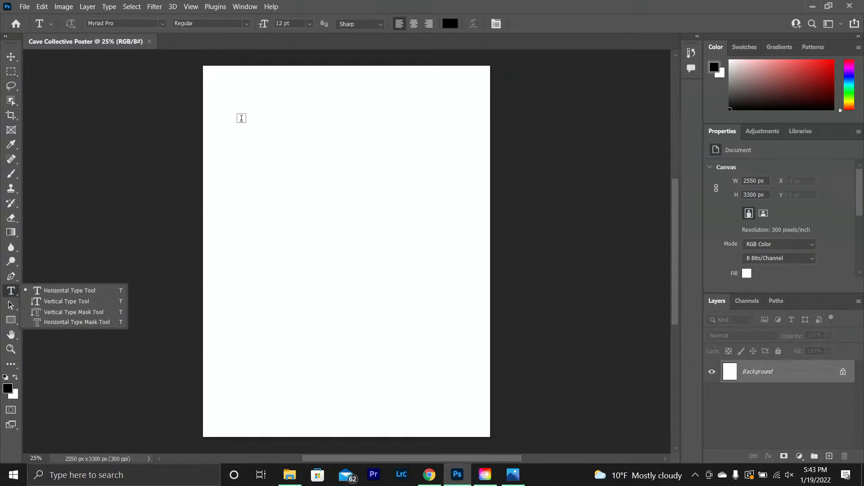
drag(220, 95, 379, 116)
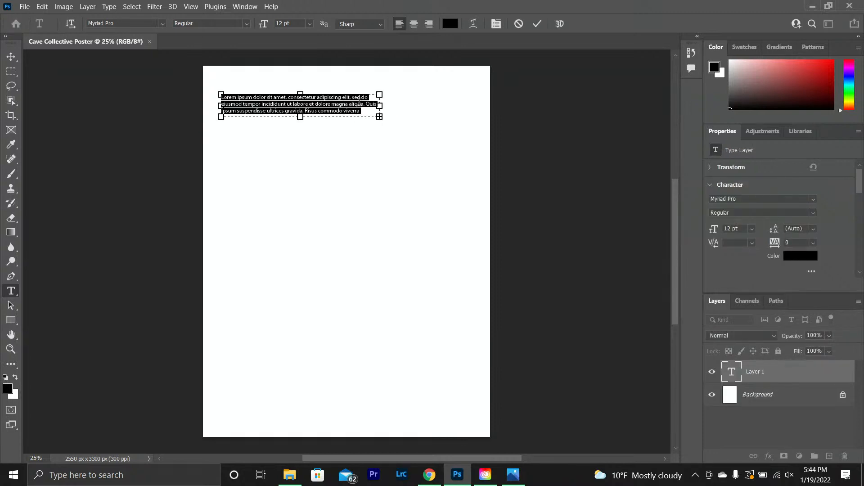
key(BackSpace)
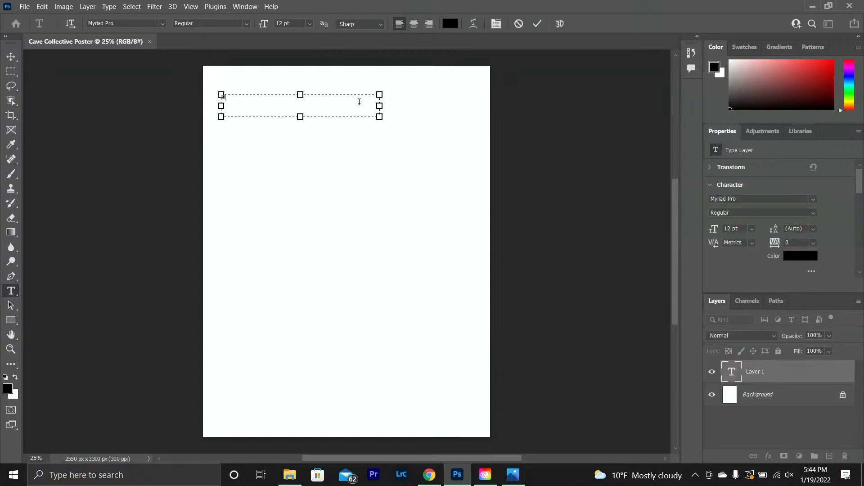
text(Ca)
text(ve and time)
text( of class)
Step: Set the "Date and time of class" text to 36 pt and move it closer to the page's upper-left corner
drag(276, 98, 235, 89)
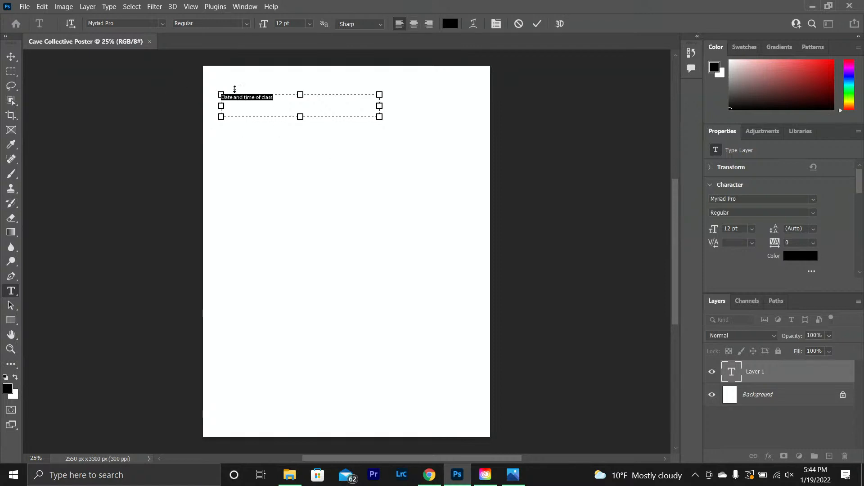
click(311, 25)
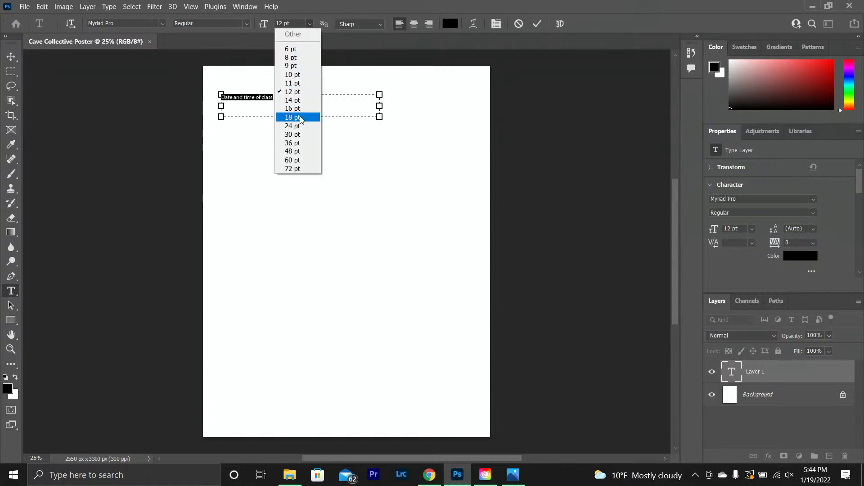
click(292, 117)
click(310, 25)
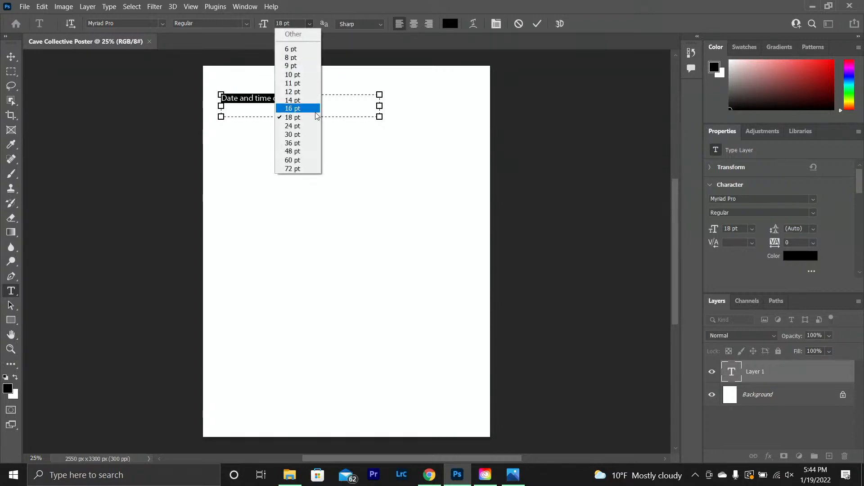
click(292, 142)
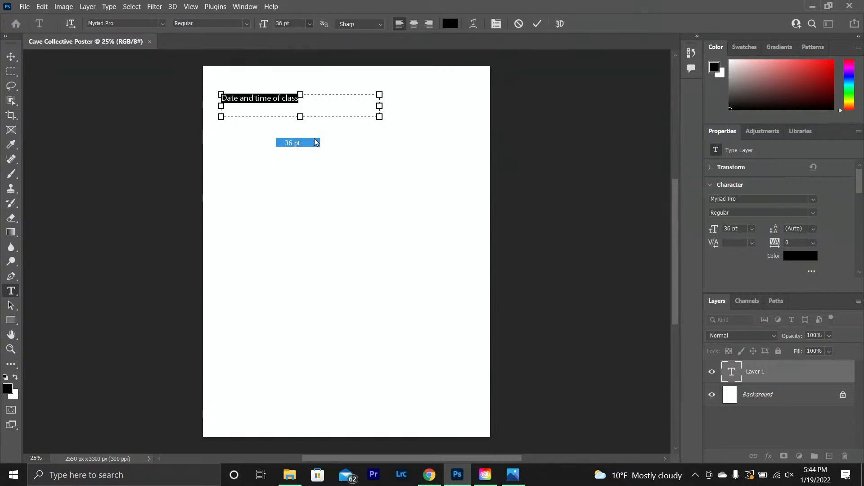
click(11, 57)
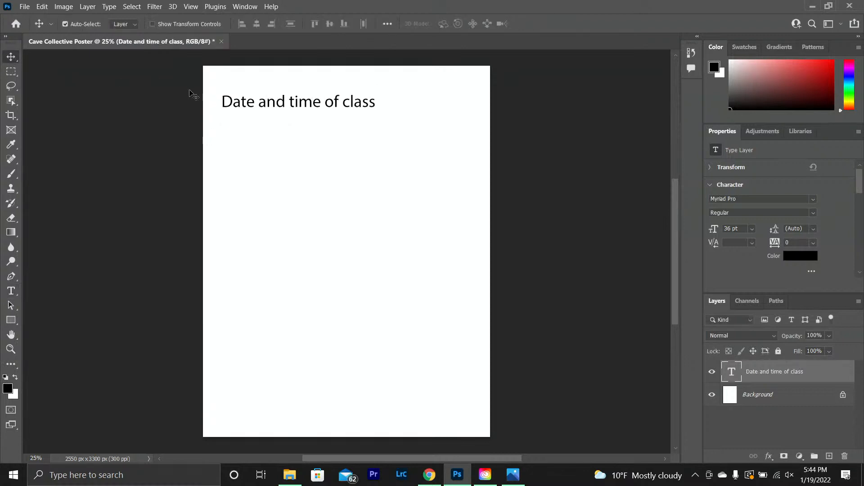
drag(249, 110, 239, 93)
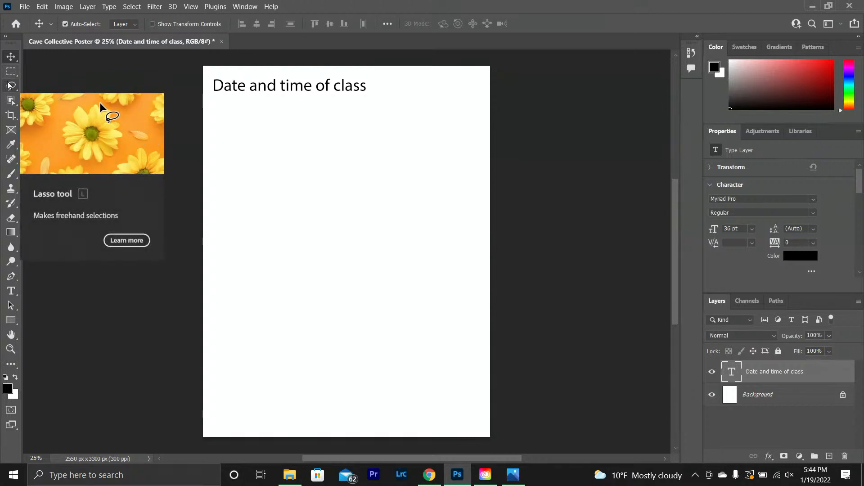
Step: Add a horizontal text box reading "price" below the date and time line, and narrow the box slightly
click(11, 293)
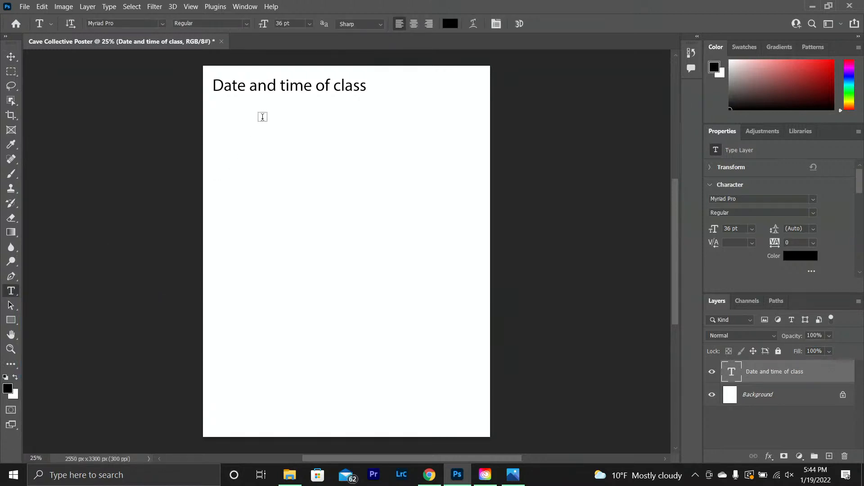
drag(213, 110, 367, 138)
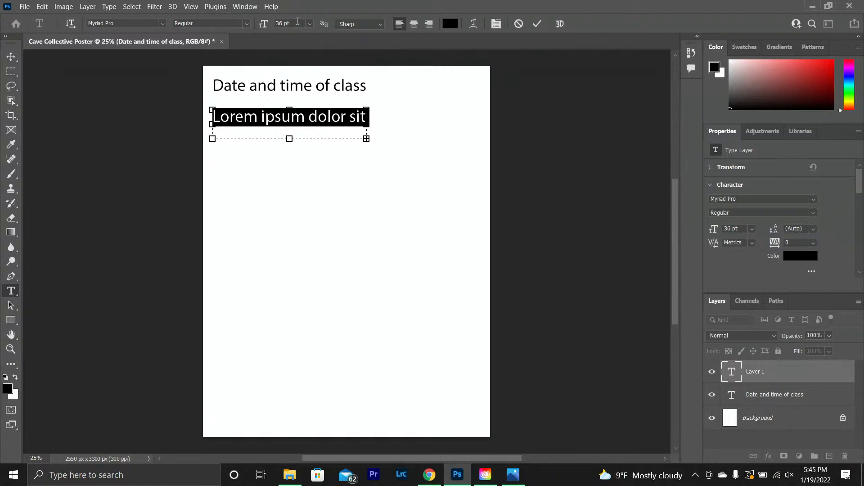
text(whatd)
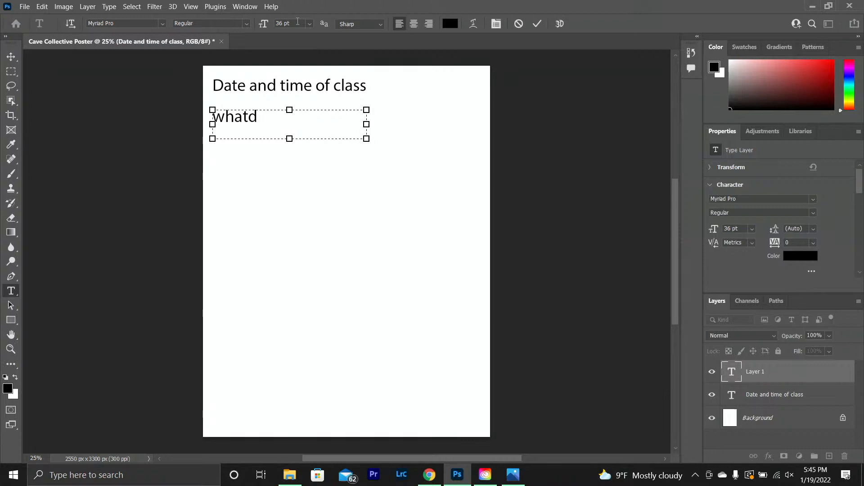
key(BackSpace)
text(ever)
key(BackSpace)
key(BackSpace)
key(BackSpace)
key(BackSpace)
key(BackSpace)
key(BackSpace)
key(BackSpace)
key(BackSpace)
text(pr)
key(BackSpace)
key(BackSpace)
text(priv)
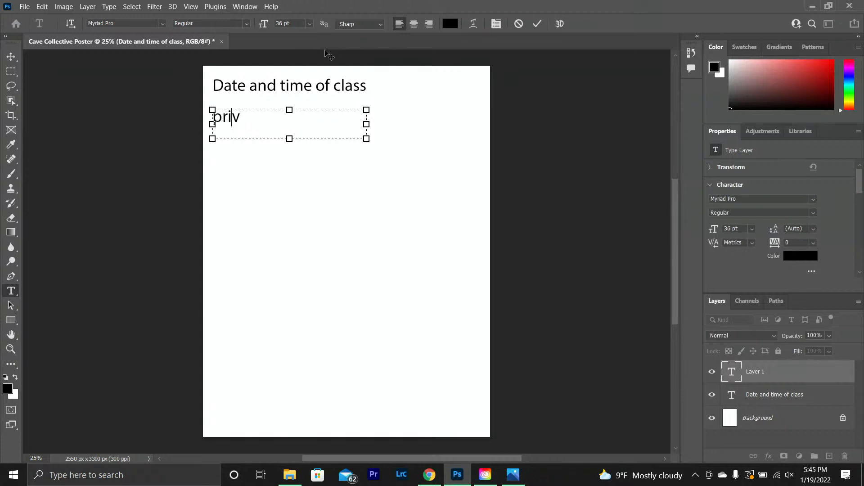
key(BackSpace)
text(ce)
drag(367, 125, 347, 125)
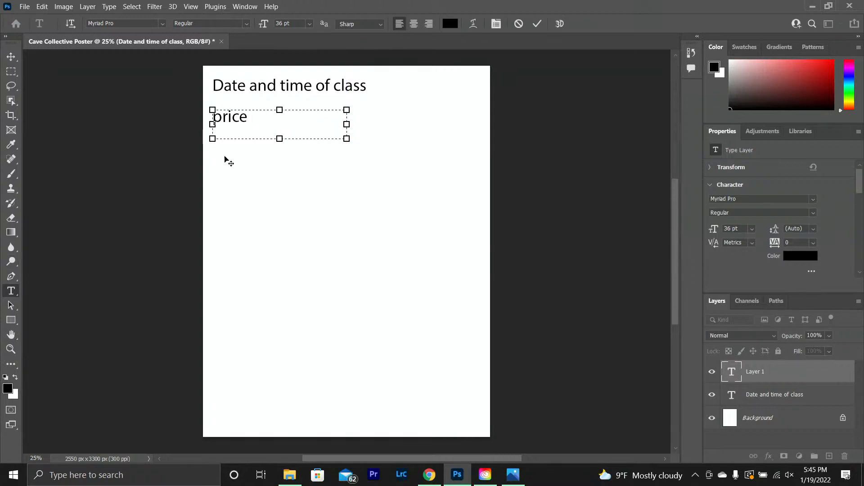
click(537, 23)
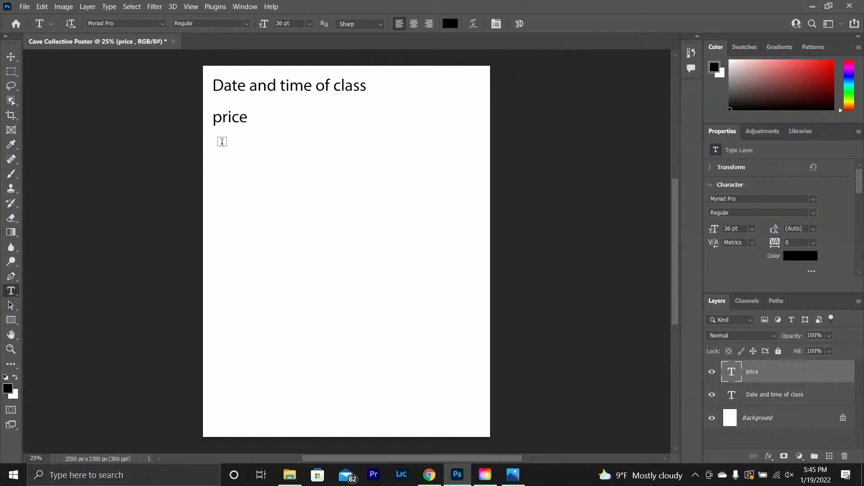
Step: Add another horizontal text box reading "adress" below the price line
click(218, 152)
drag(218, 152, 314, 165)
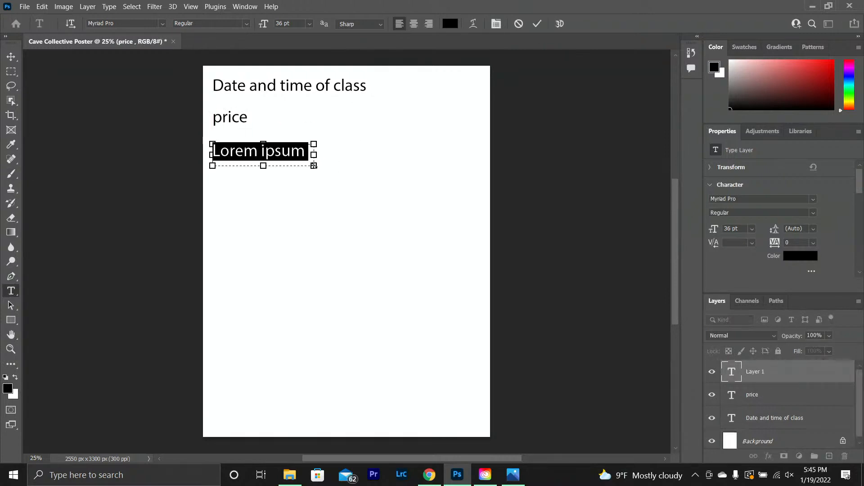
text(adree)
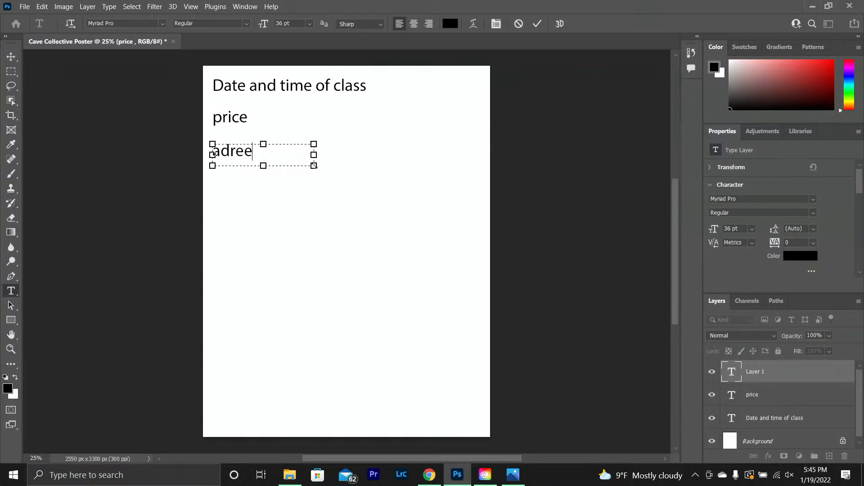
key(BackSpace)
text(ss)
click(537, 23)
click(220, 152)
double_click(237, 153)
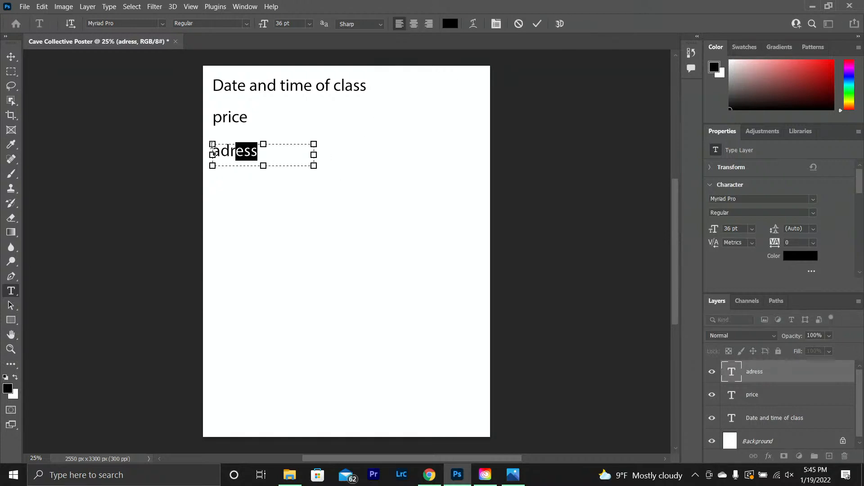
text(addio)
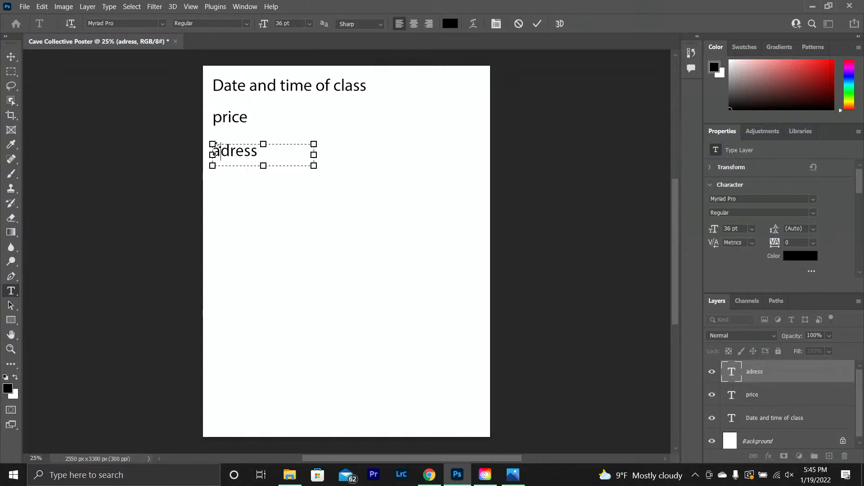
text(national)
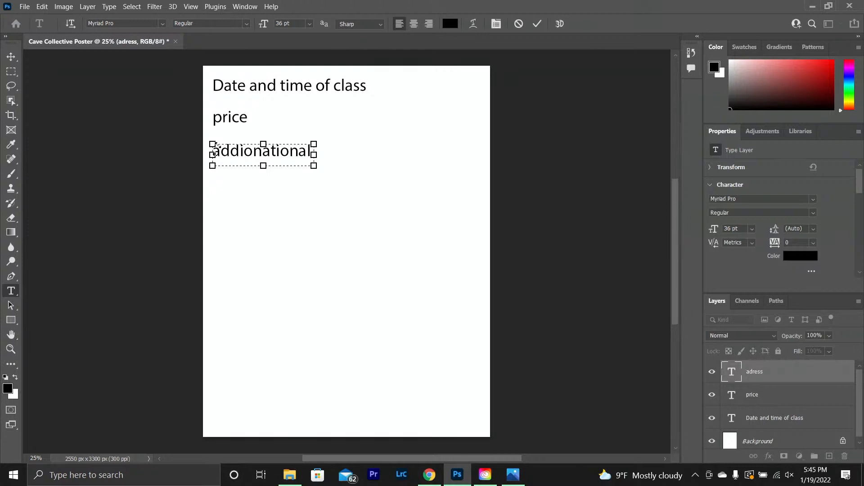
key(BackSpace)
key(BackSpace)
key(BackSpace)
key(BackSpace)
key(BackSpace)
key(BackSpace)
key(BackSpace)
key(BackSpace)
key(BackSpace)
key(BackSpace)
key(BackSpace)
key(BackSpace)
key(BackSpace)
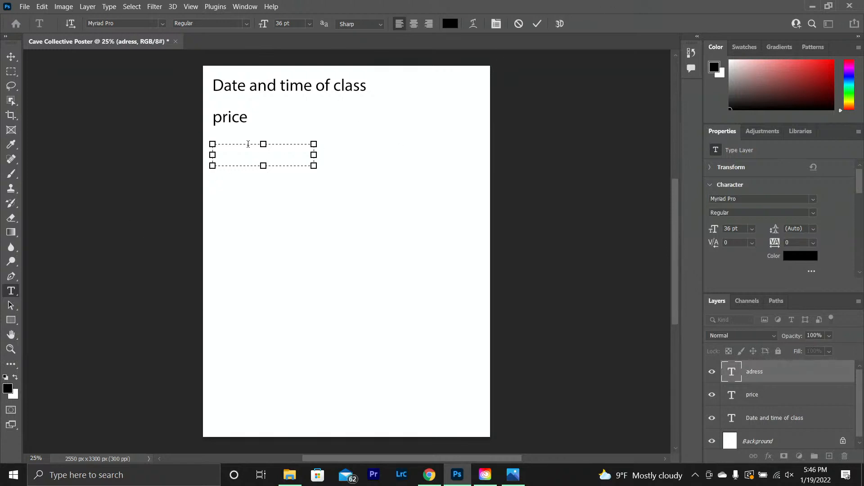
click(519, 24)
Step: Delete the address, date and time, and price text layers from the poster
click(11, 56)
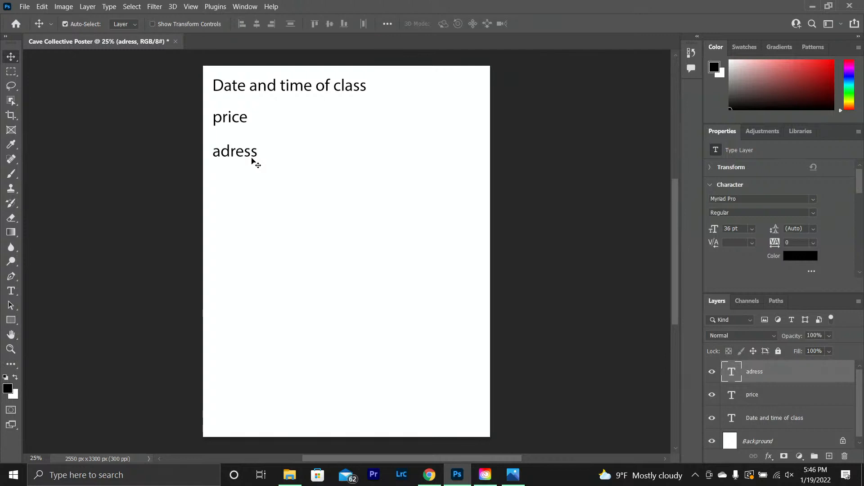
key(Delete)
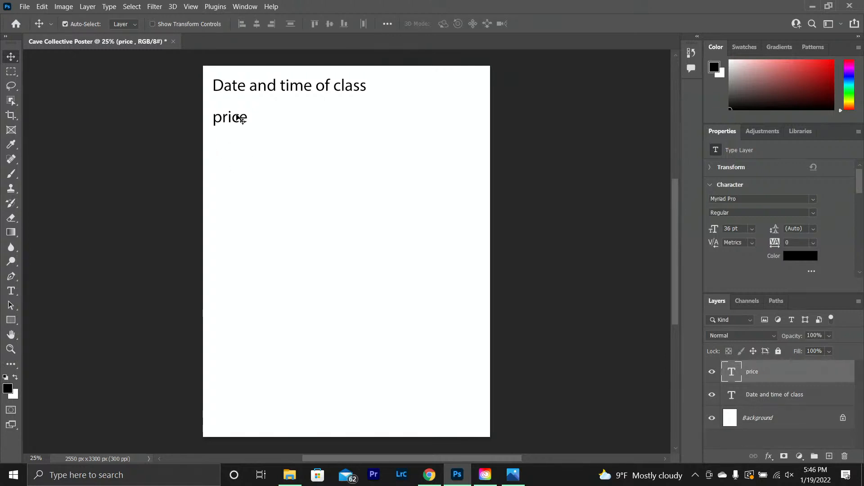
click(283, 86)
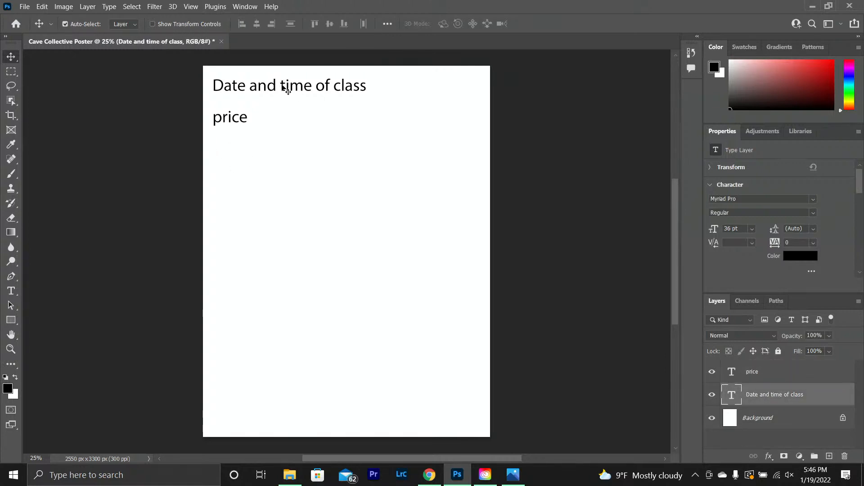
key(Delete)
click(242, 116)
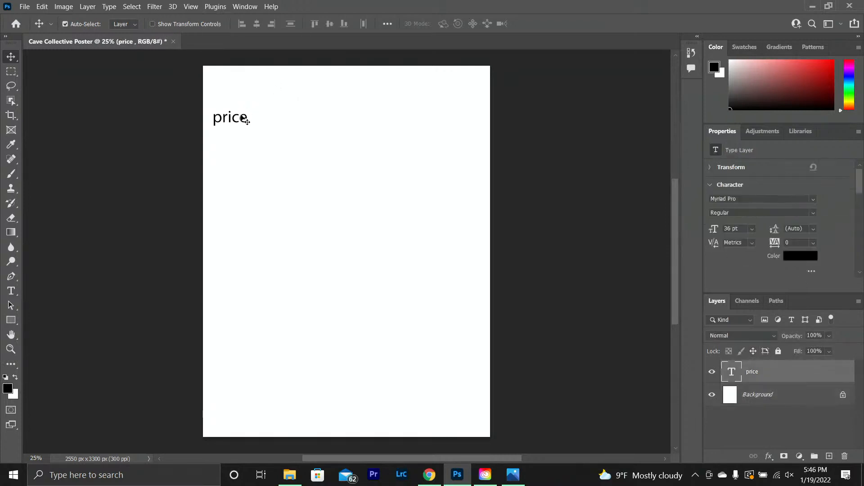
key(Delete)
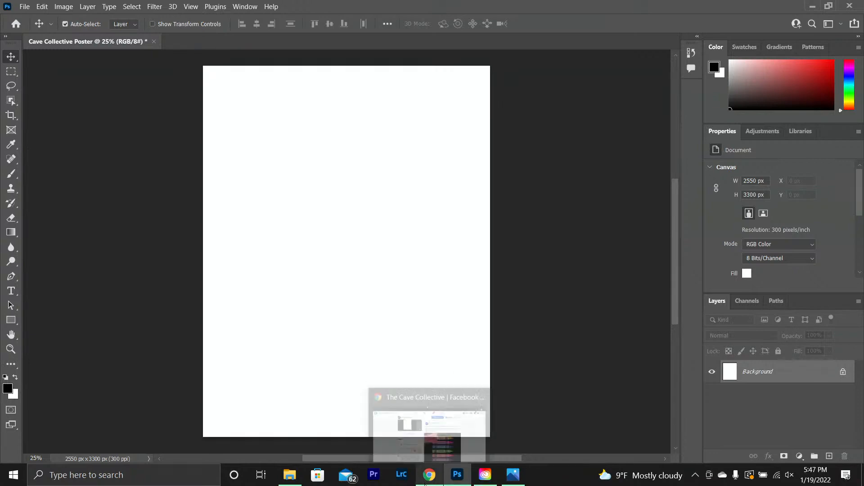
Step: Switch to The Cave Collective's Facebook page in Chrome and examine the Color Your Heart Out and Open Mic posters
click(426, 481)
scroll(550, 264, up, 3)
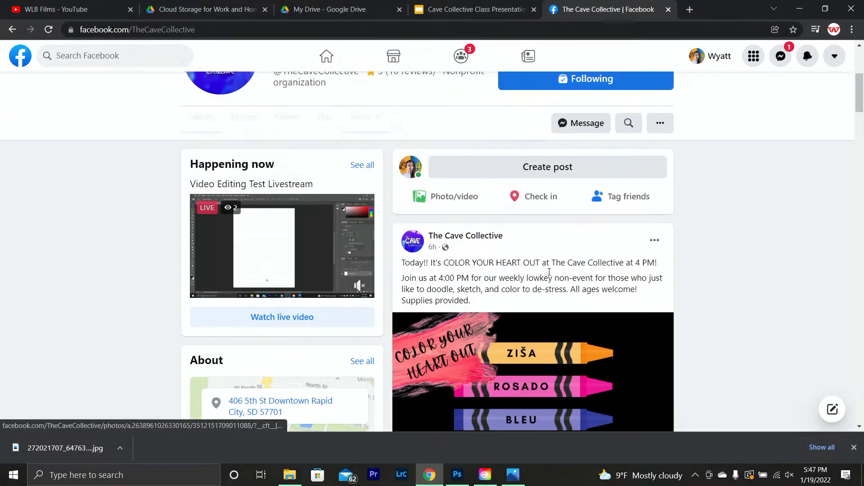
scroll(550, 265, down, 2)
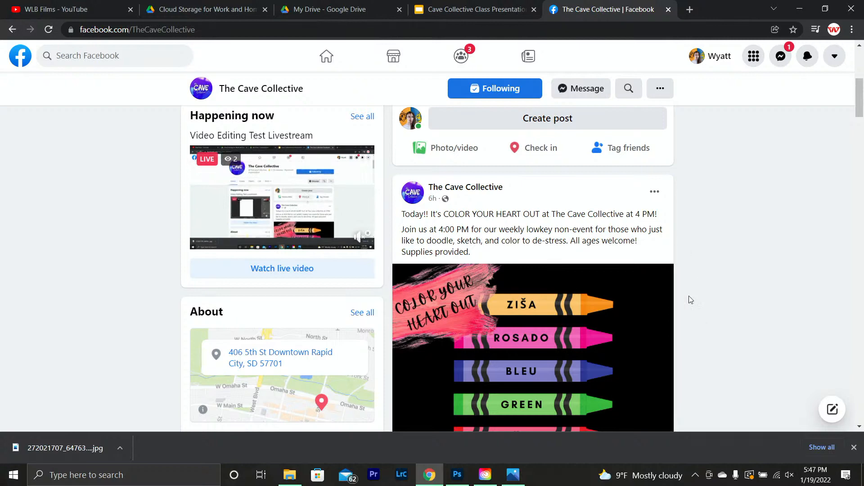
scroll(590, 255, down, 1)
scroll(589, 255, down, 5)
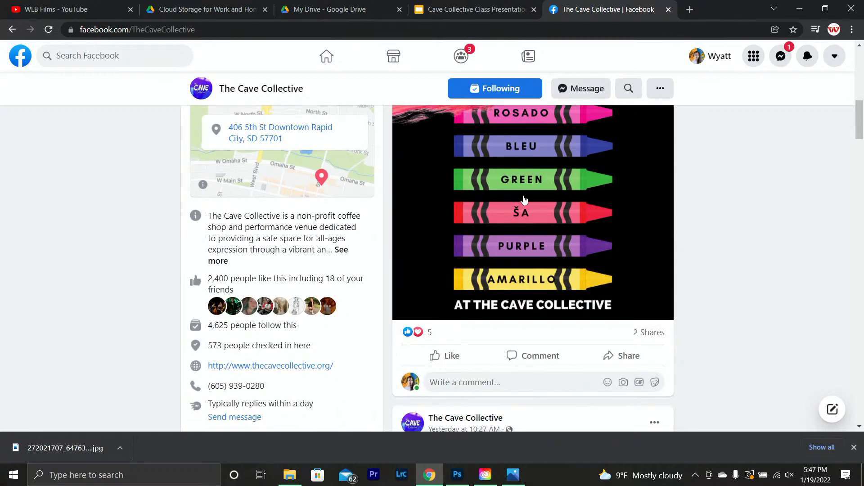
scroll(580, 227, up, 3)
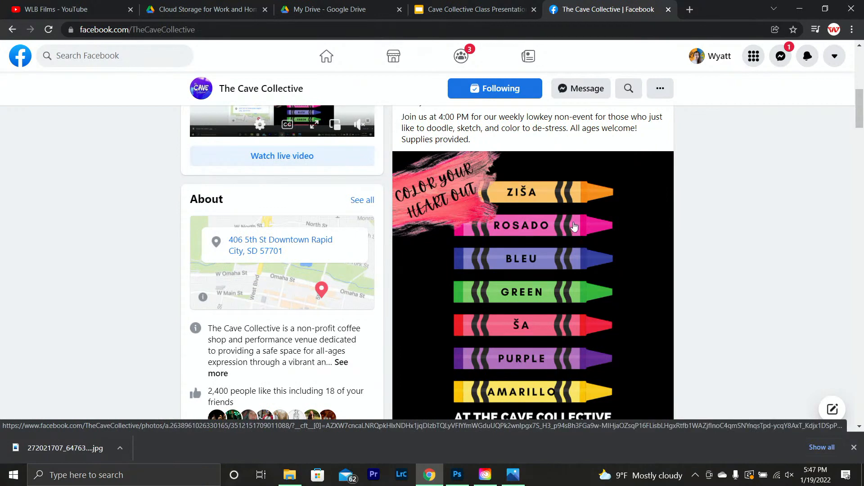
scroll(593, 253, down, 3)
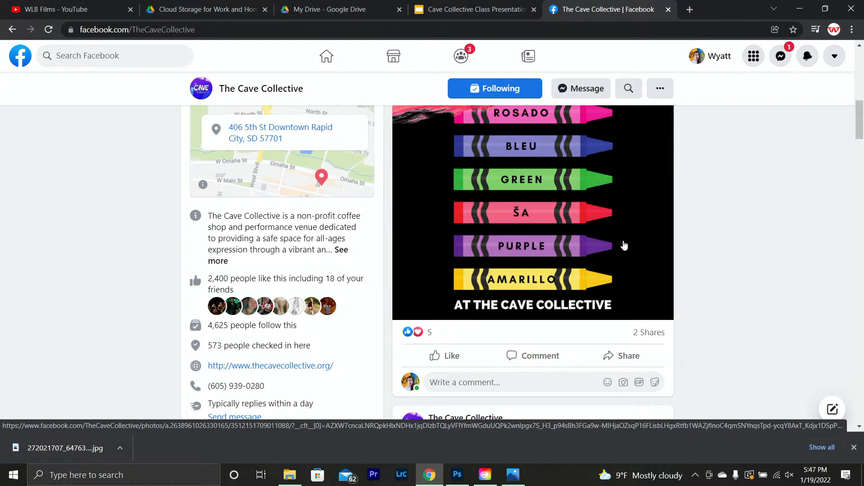
scroll(624, 243, down, 3)
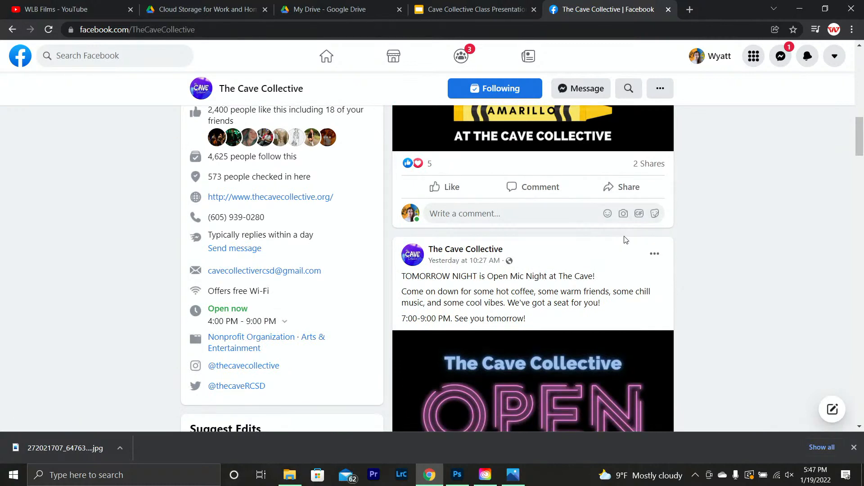
scroll(623, 240, down, 2)
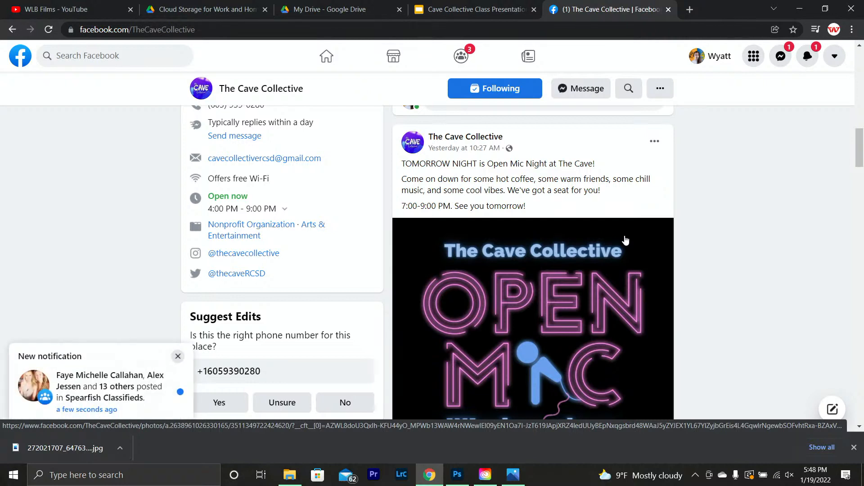
scroll(625, 240, down, 5)
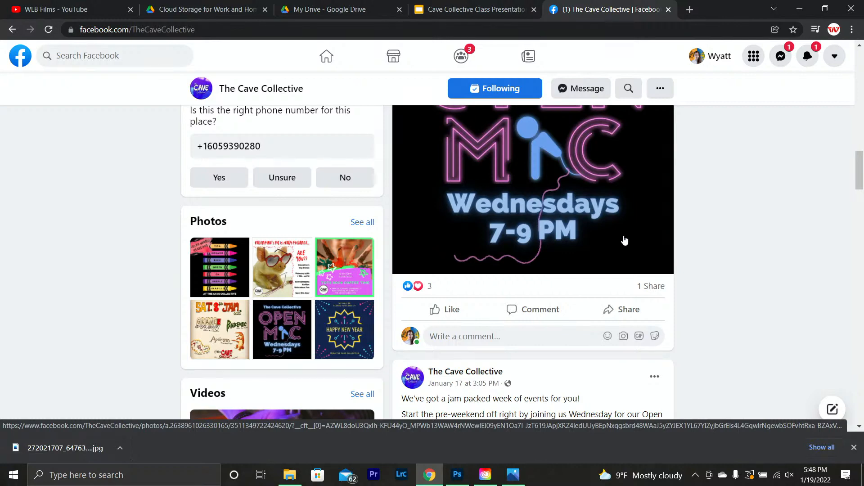
Step: Compare the layouts of the Weekly Schedule, Call for Musicians and Open Mic posters on the page
scroll(625, 241, down, 10)
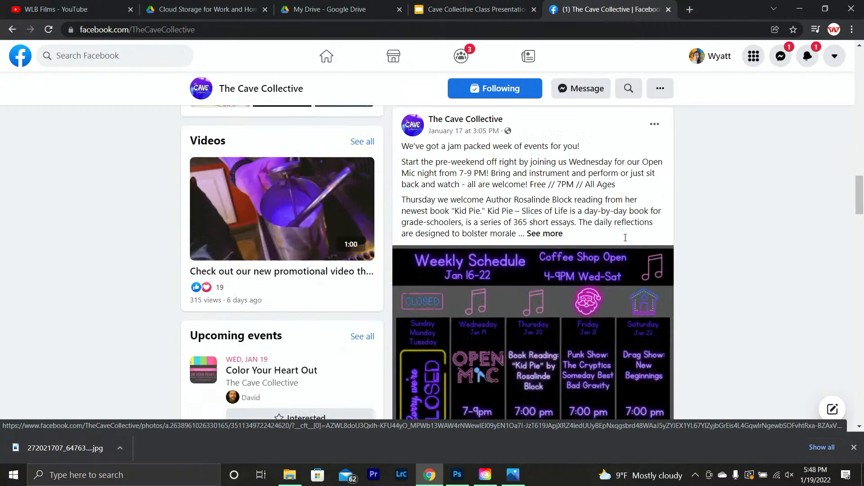
scroll(643, 234, up, 2)
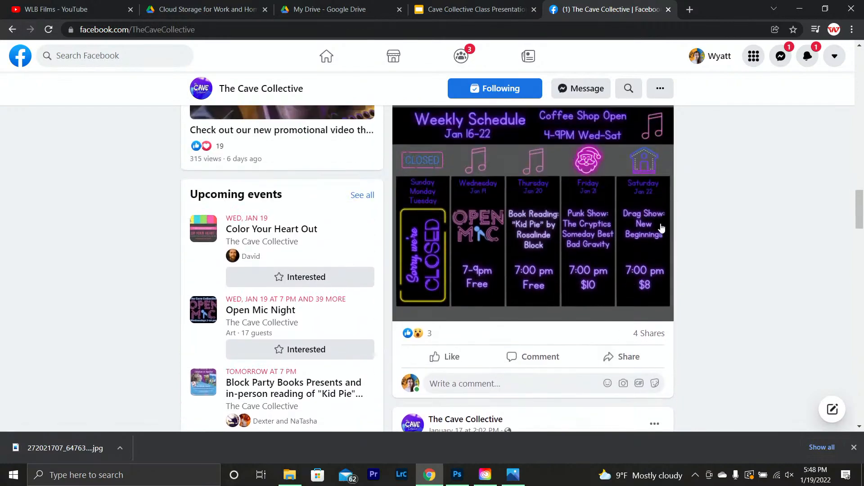
scroll(648, 230, down, 5)
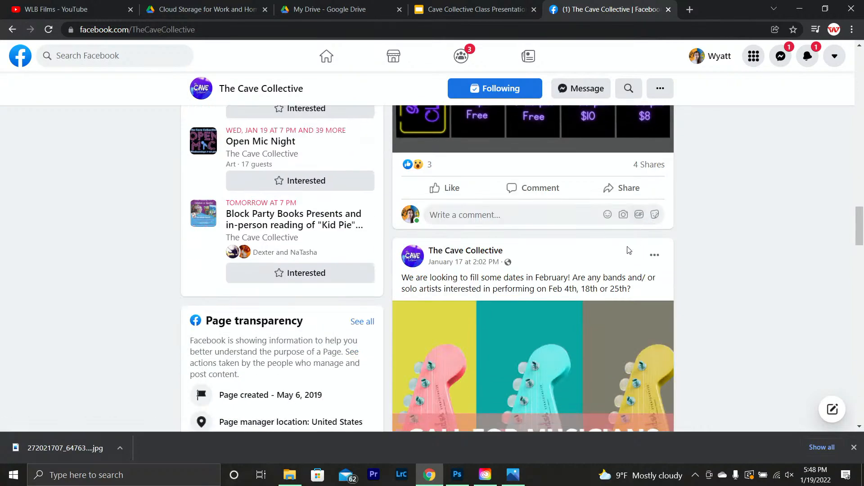
scroll(605, 223, down, 5)
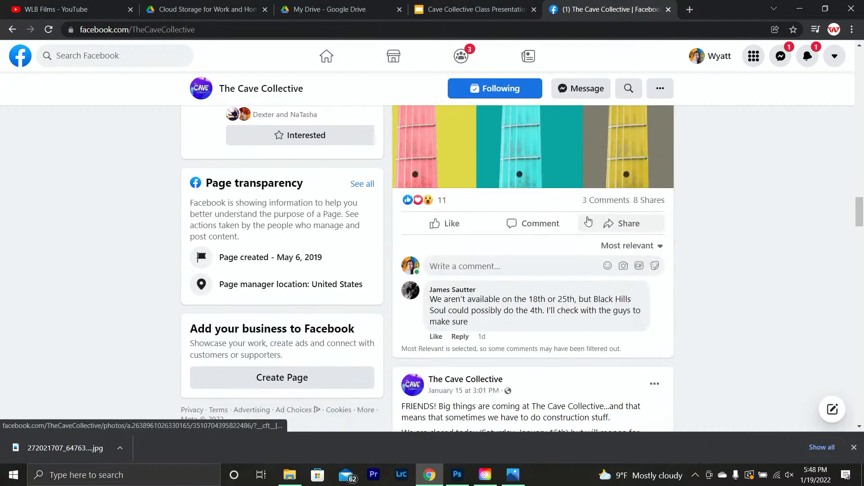
scroll(583, 218, down, 1)
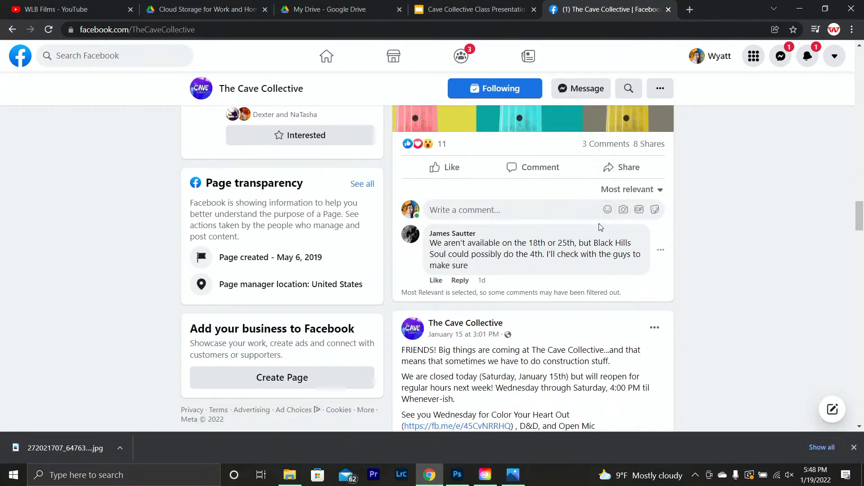
scroll(599, 225, up, 5)
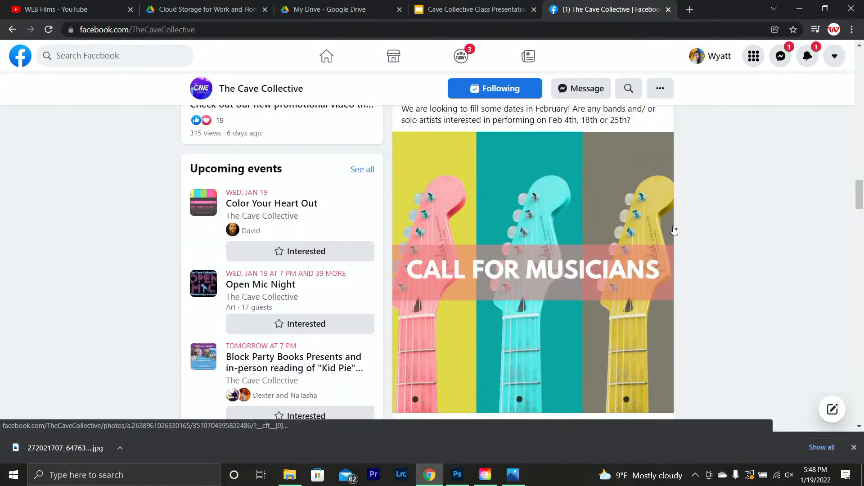
scroll(672, 228, up, 7)
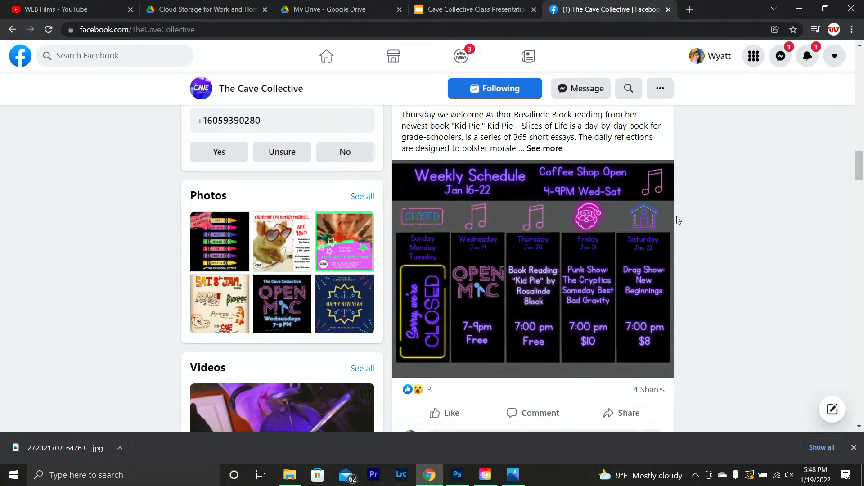
scroll(682, 216, up, 3)
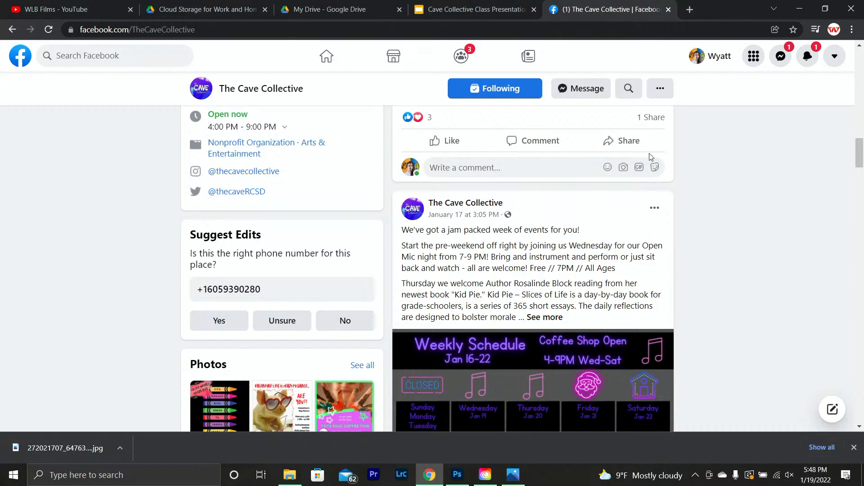
scroll(623, 180, down, 3)
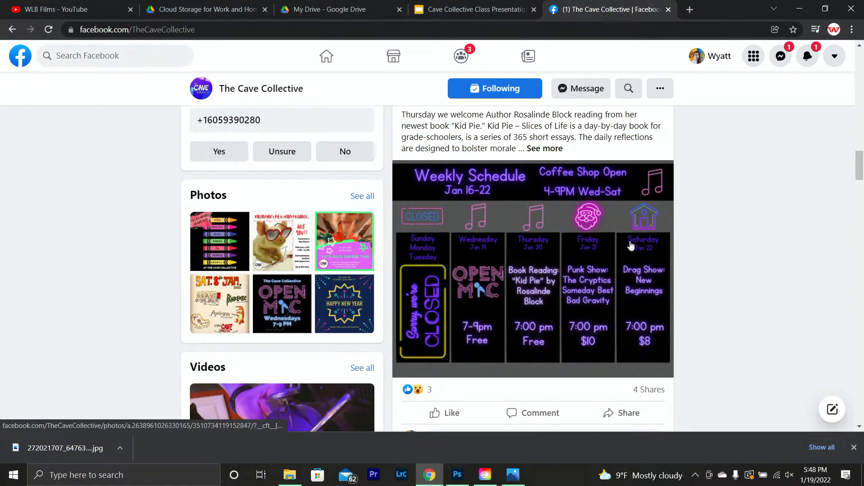
scroll(581, 247, up, 10)
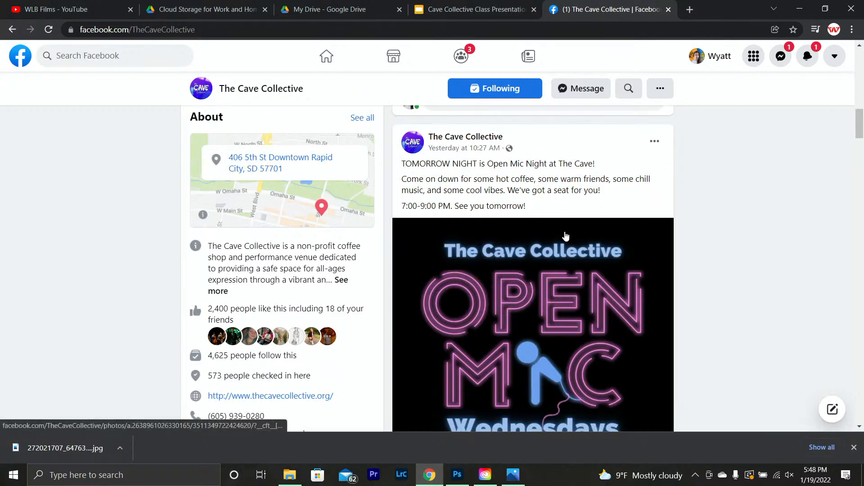
Step: Examine the Open Mic, Weekly Schedule, Call for Musicians, Color Your Heart Out and Round Table posters further along the page feed
scroll(576, 245, down, 3)
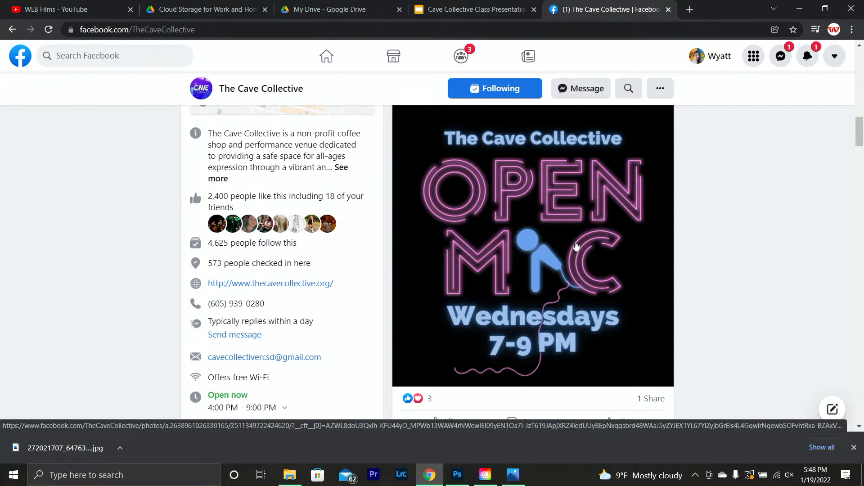
scroll(576, 245, down, 9)
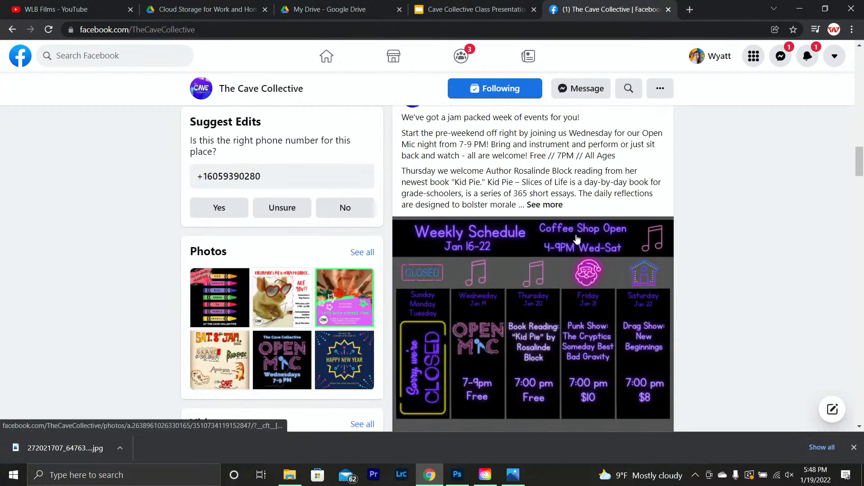
scroll(577, 239, down, 4)
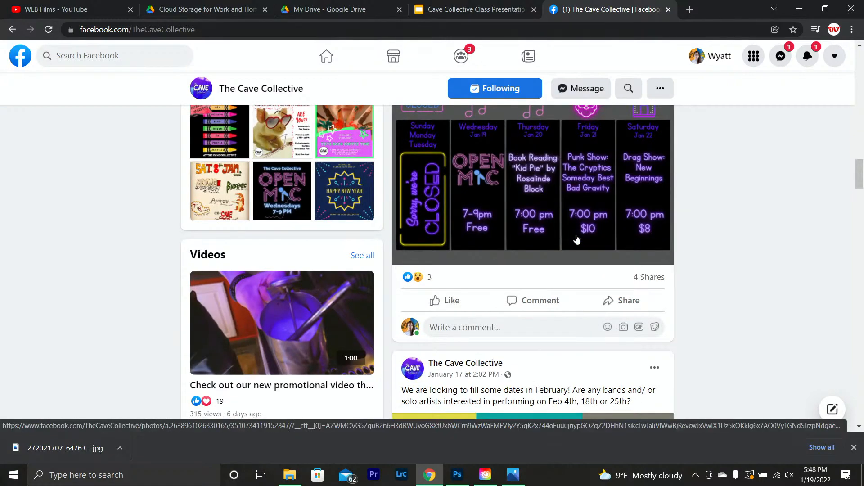
scroll(577, 239, down, 5)
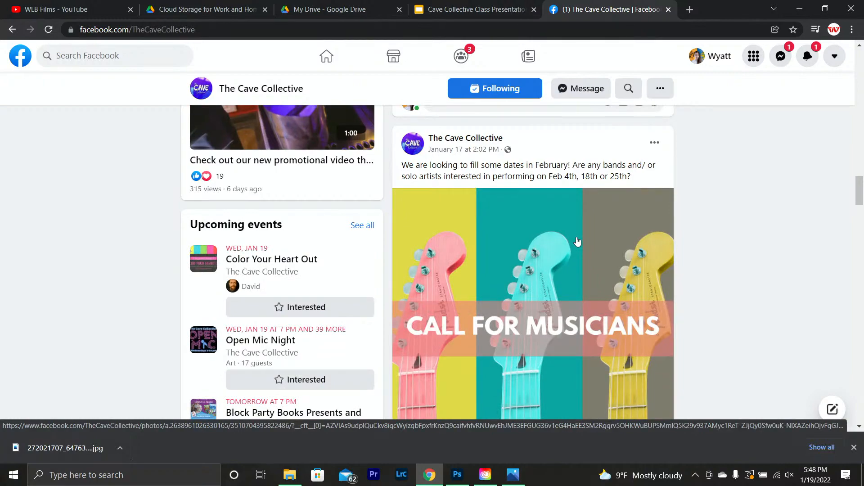
scroll(571, 242, down, 6)
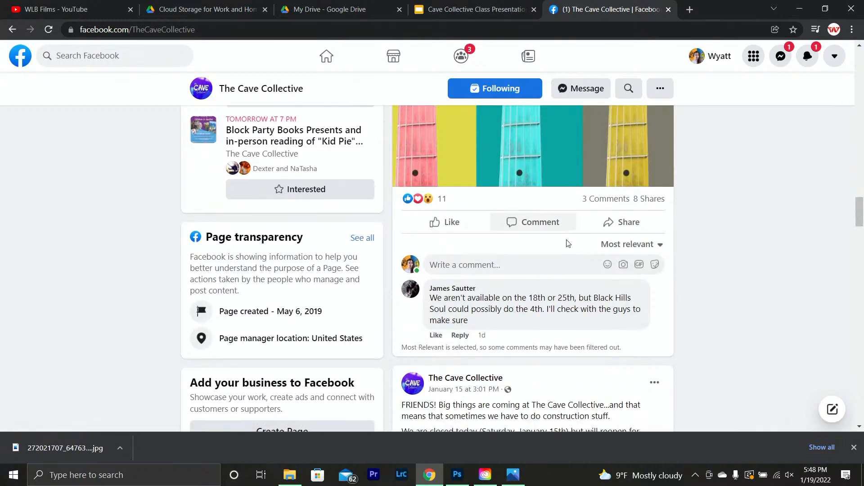
scroll(564, 252, down, 14)
scroll(565, 273, down, 6)
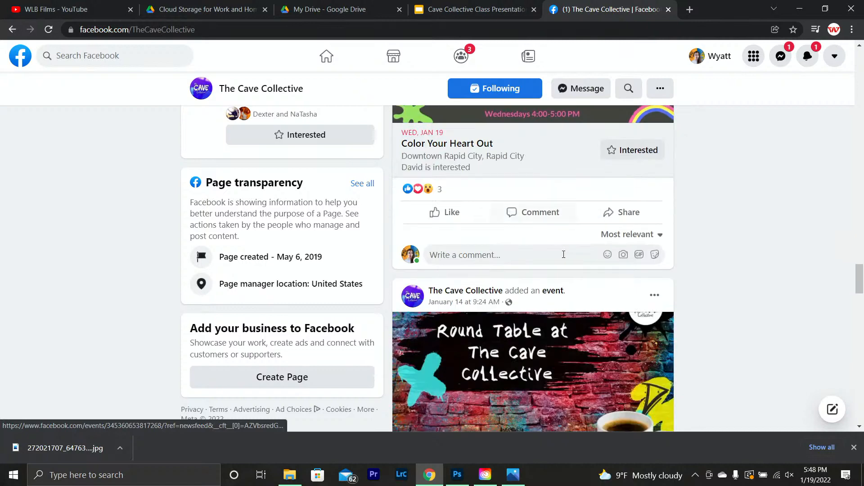
scroll(562, 253, down, 5)
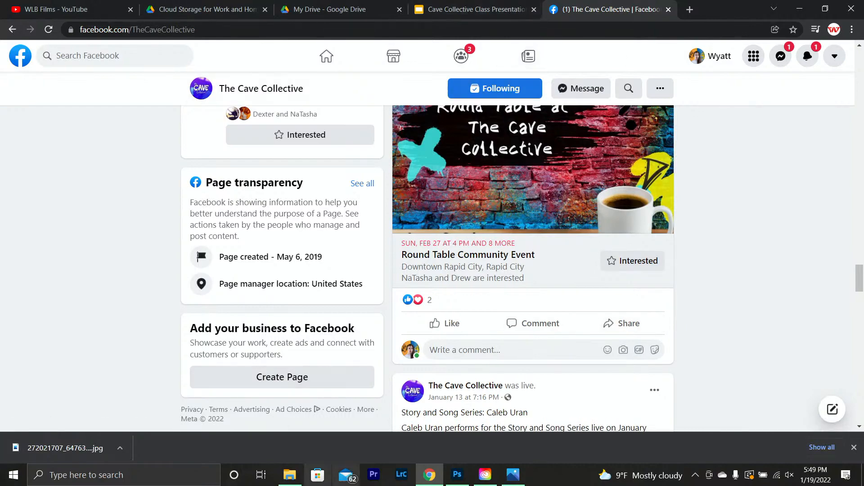
Step: Switch back to the Photoshop poster and set the foreground colour to purple a106c8
click(458, 476)
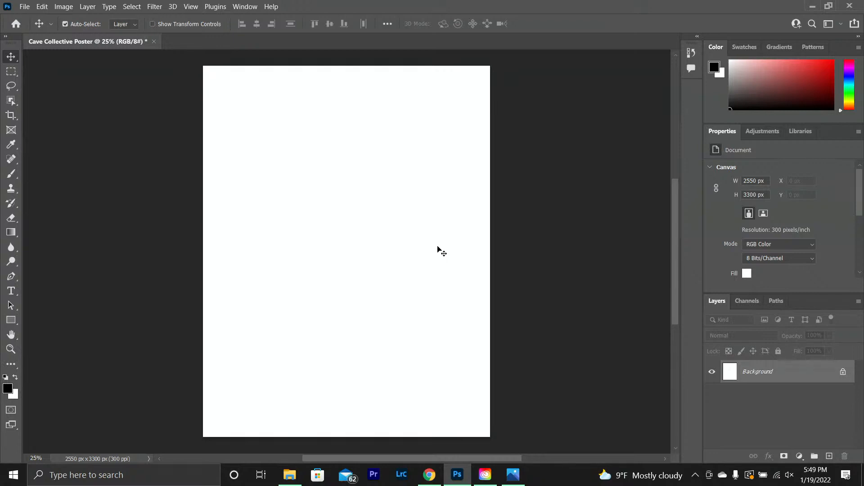
click(7, 389)
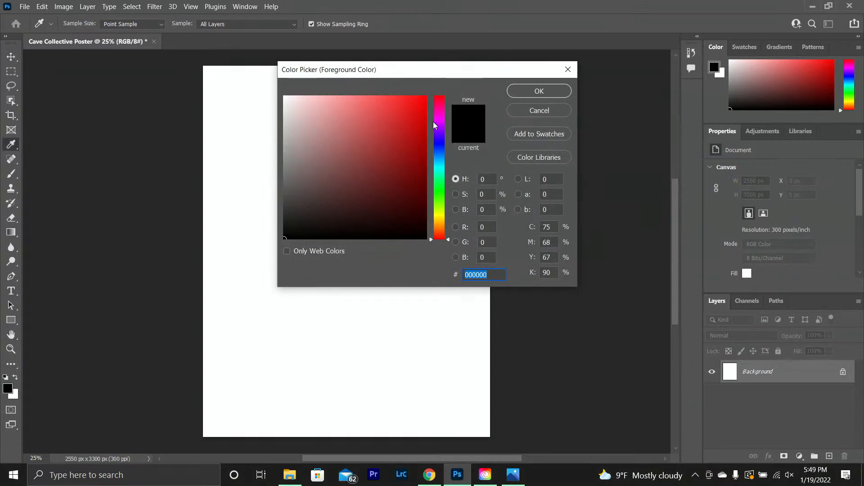
click(443, 110)
drag(443, 112, 441, 125)
mouse_move(412, 140)
mouse_down()
mouse_move(418, 118)
mouse_move(417, 149)
mouse_move(424, 128)
mouse_up()
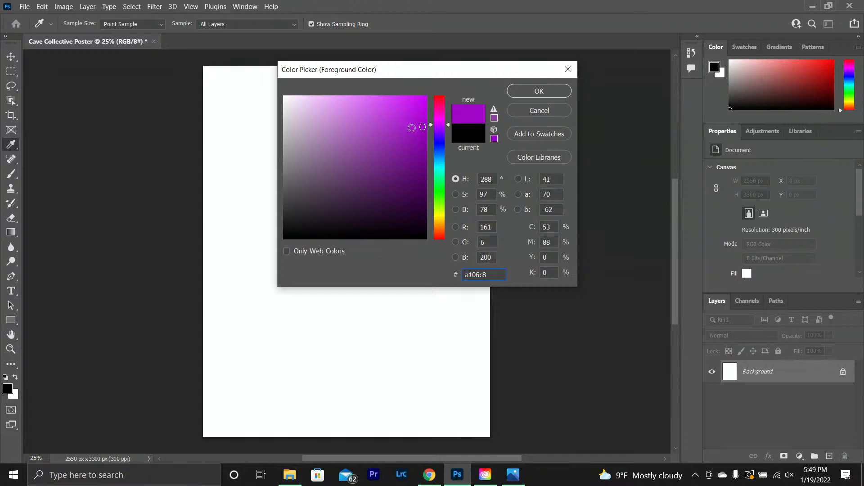
click(539, 91)
key(v)
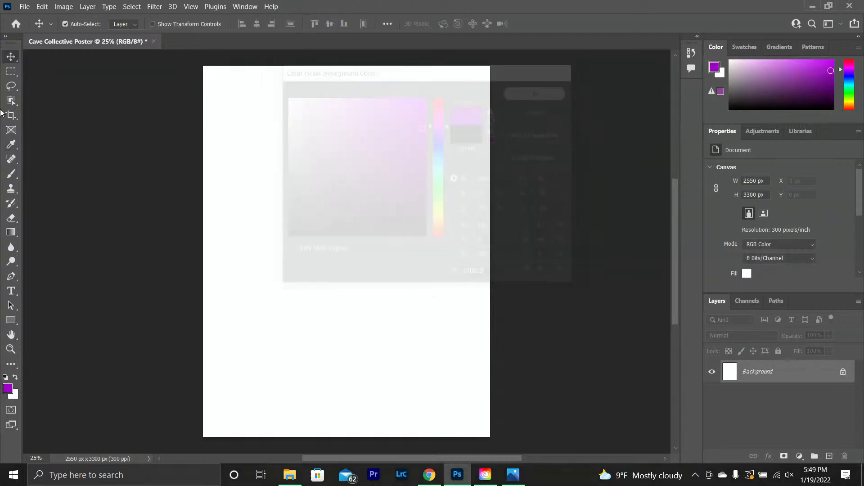
Step: Marquee-select a small rectangle near the poster's upper-left corner and look through the Brush, Clone Stamp and History Brush tool variants
click(11, 71)
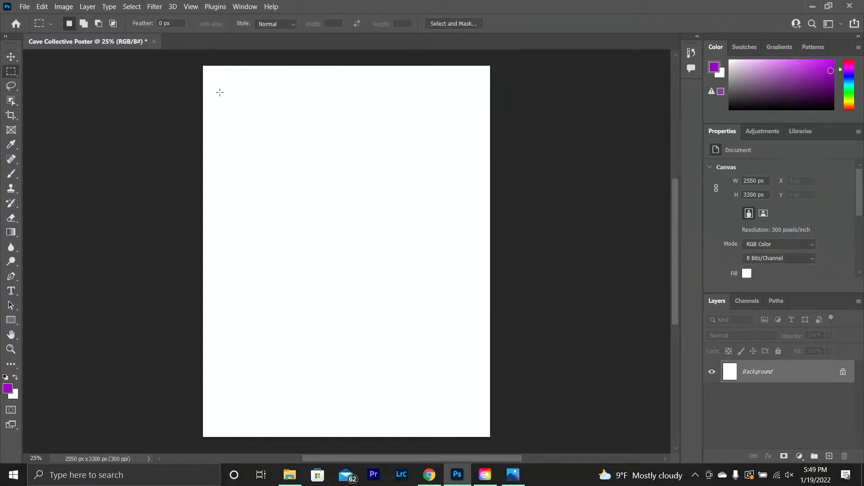
drag(219, 92, 236, 106)
click(11, 174)
right_click(11, 174)
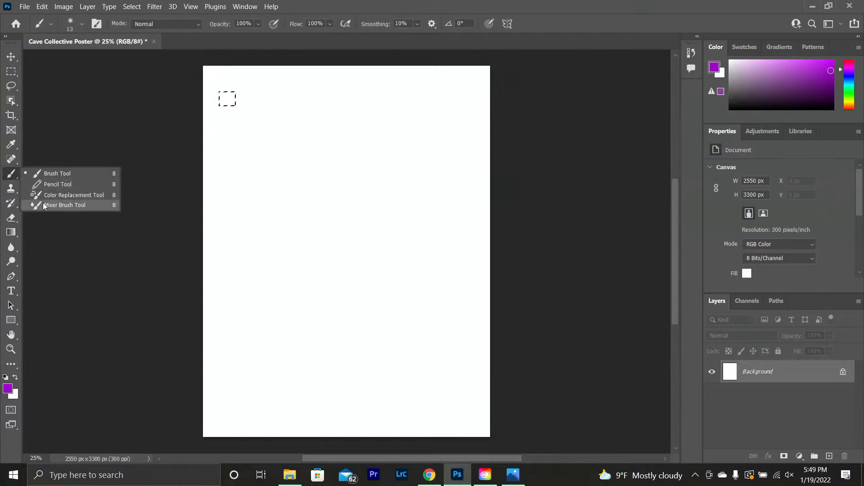
click(11, 189)
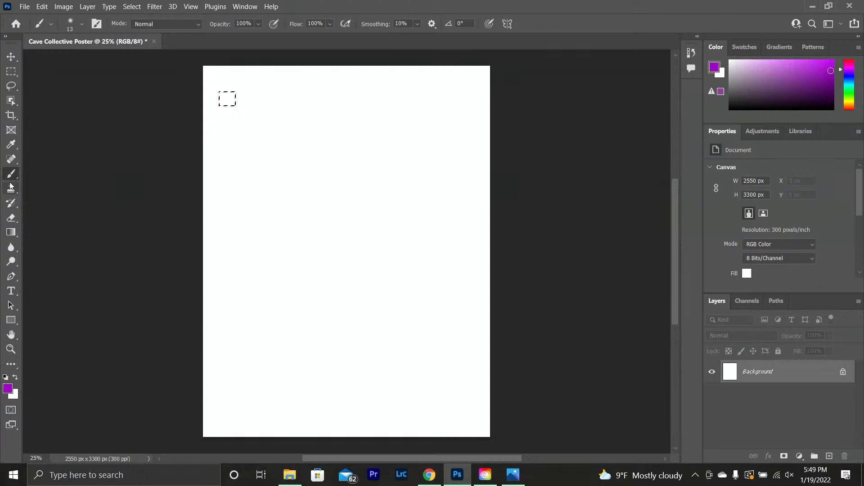
right_click(12, 189)
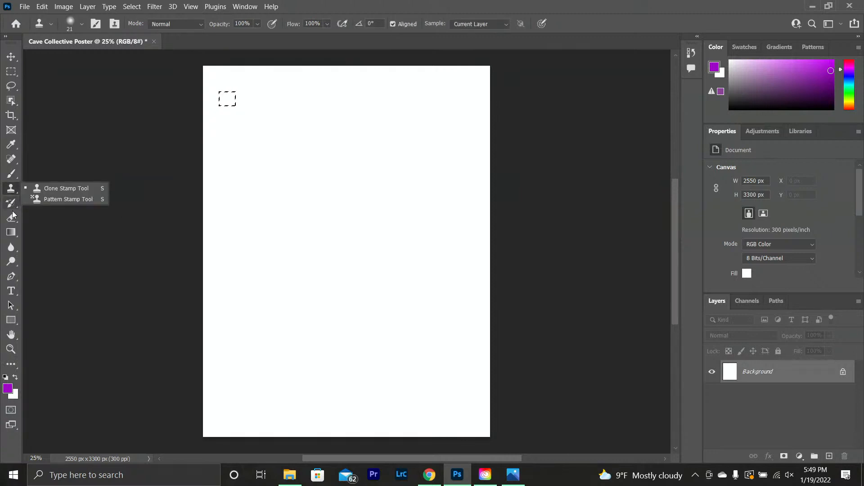
click(11, 204)
right_click(12, 205)
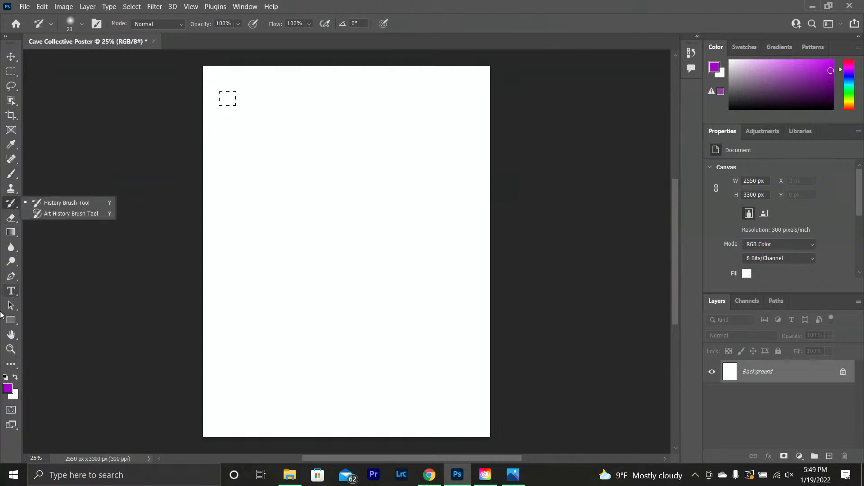
Step: Darken the purple foreground colour to 9406b8
click(7, 390)
click(7, 390)
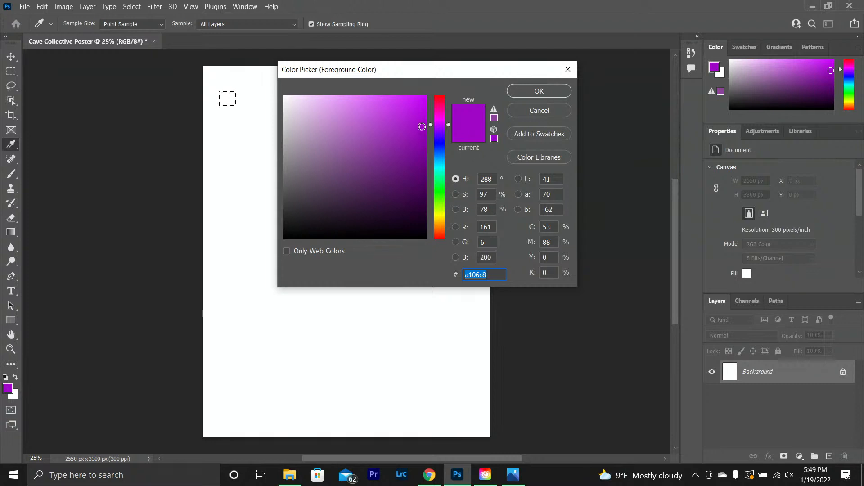
click(422, 134)
click(422, 136)
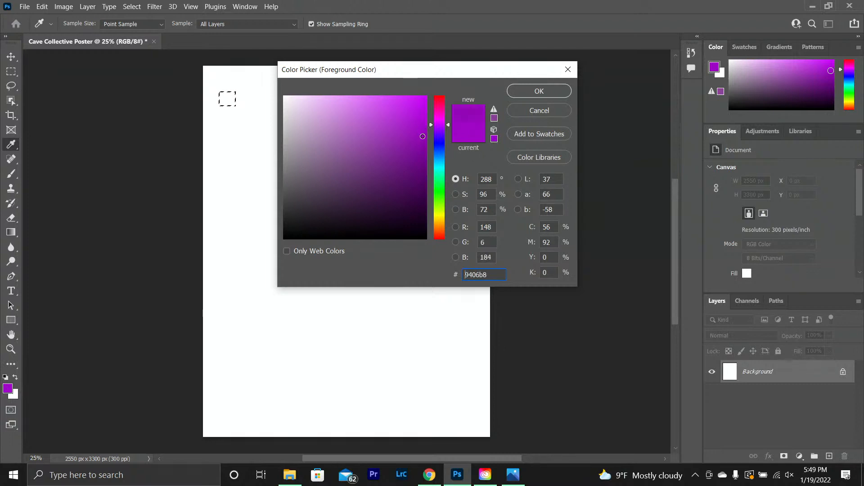
click(531, 93)
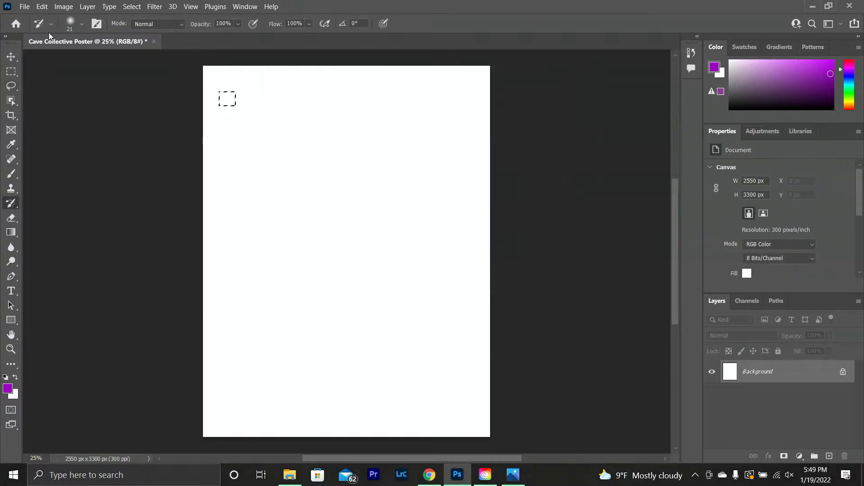
Step: Set the Brush tool's size to 99 px and increase its hardness
click(11, 174)
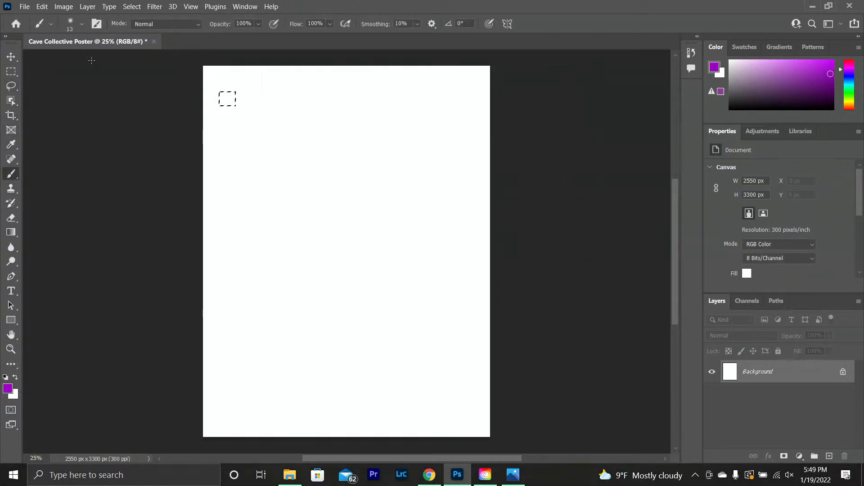
click(81, 25)
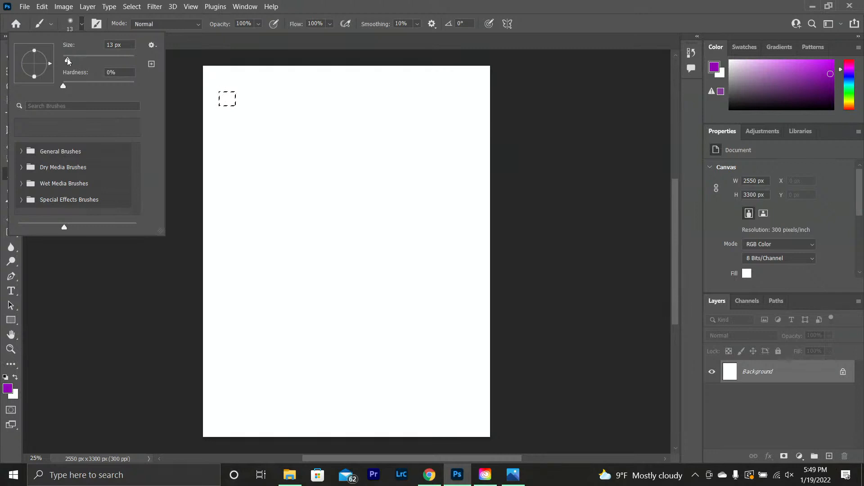
drag(65, 59, 100, 57)
drag(64, 85, 91, 86)
Step: Paint the small selection purple directly on the Background layer and deselect it
drag(223, 96, 229, 96)
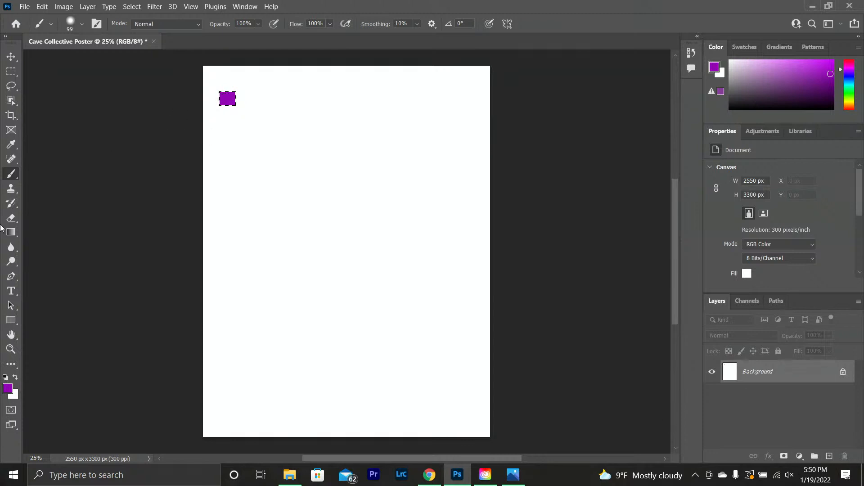
click(15, 71)
click(216, 111)
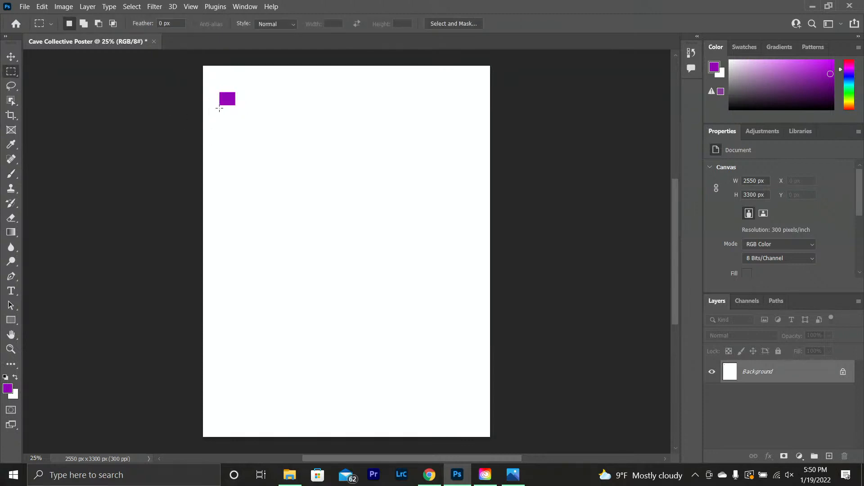
Step: Try unlocking the Background layer, and undo the unlock and the painted purple square
click(844, 372)
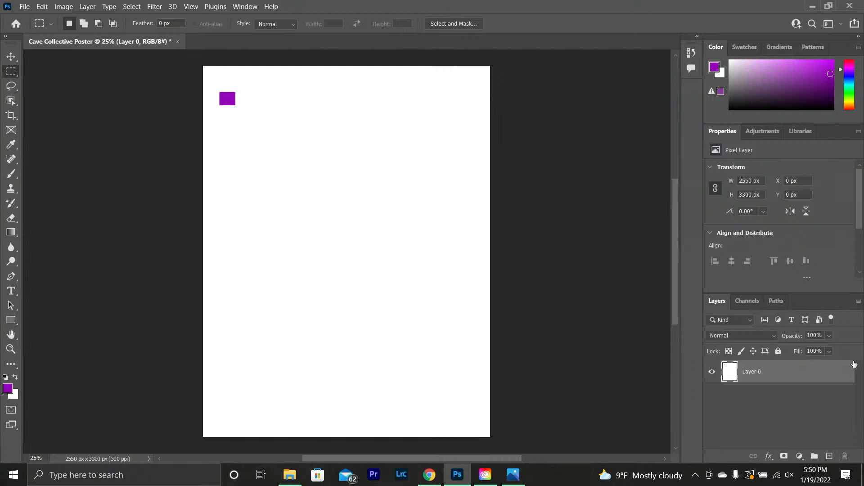
key(ctrl+z)
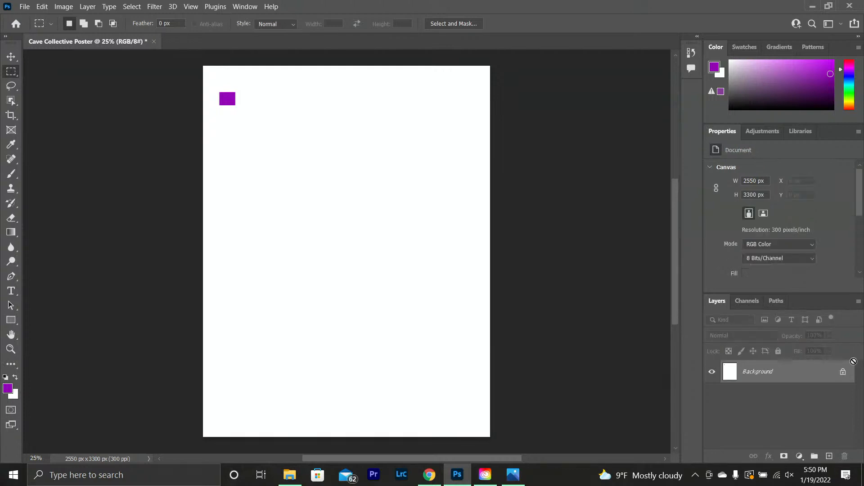
key(ctrl+z)
key(ctrl+z)
Step: Unlock the Background layer and add a new empty layer above it
click(843, 372)
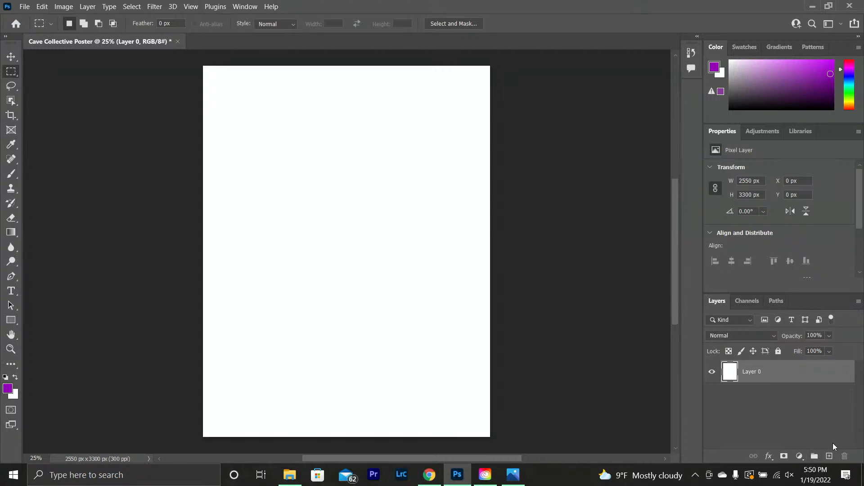
click(829, 456)
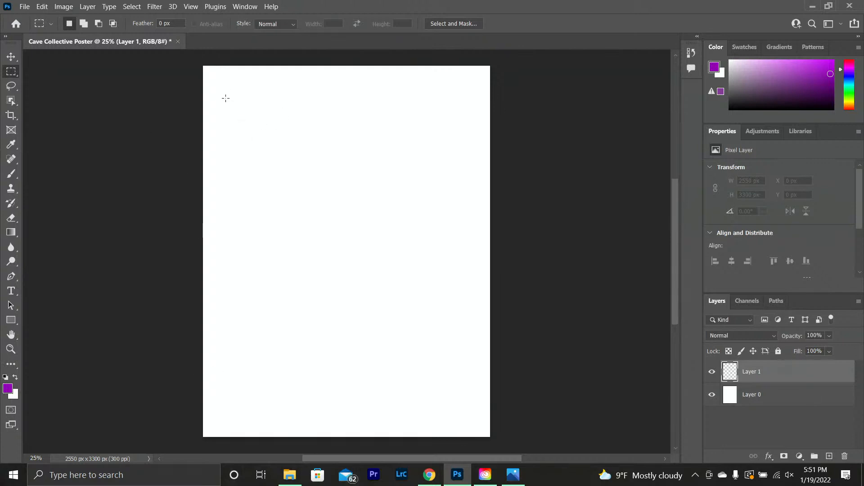
Step: Select a rectangle about 193 × 133 px near the page's upper-left corner on Layer 1, paint it purple and deselect it
drag(213, 85, 235, 101)
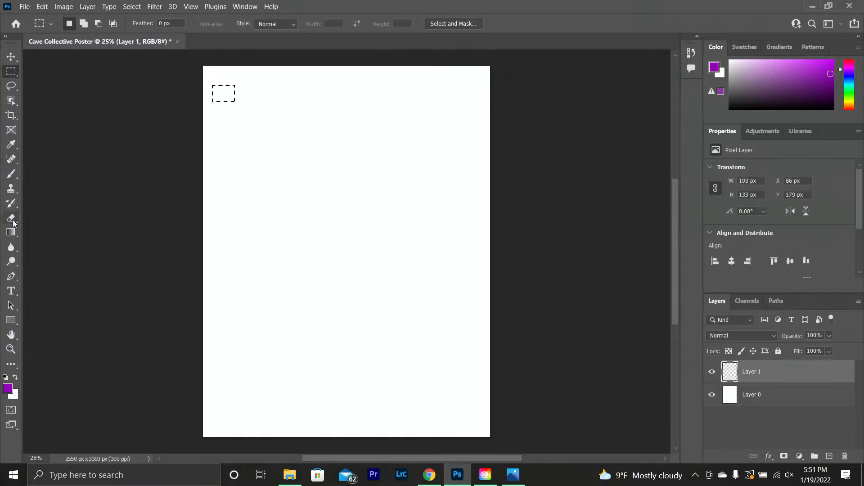
click(11, 174)
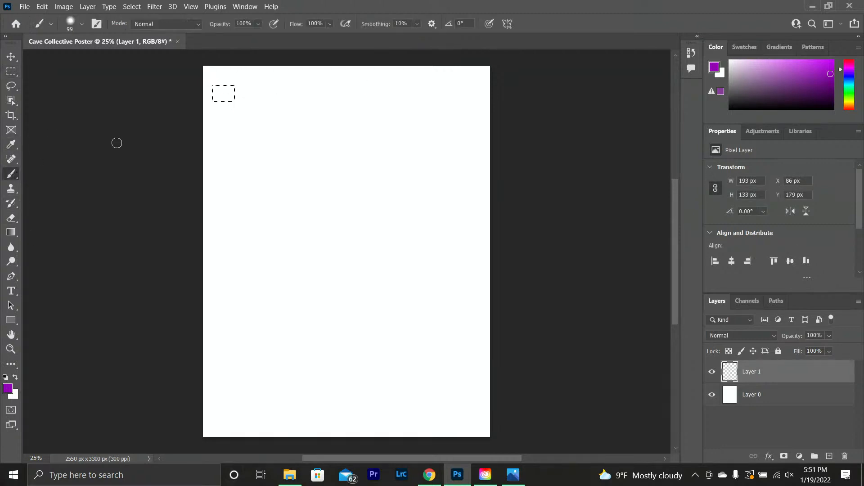
mouse_move(215, 90)
mouse_down()
mouse_move(233, 93)
mouse_move(216, 99)
mouse_up()
click(10, 72)
drag(72, 83, 74, 85)
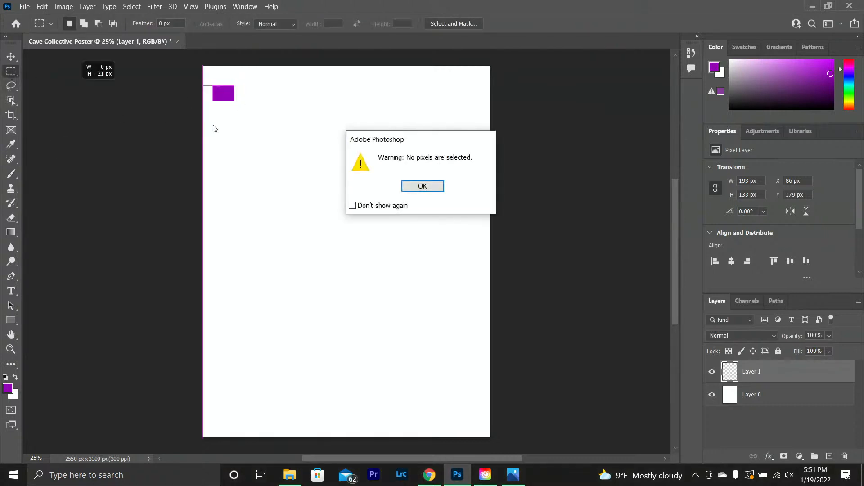
click(420, 189)
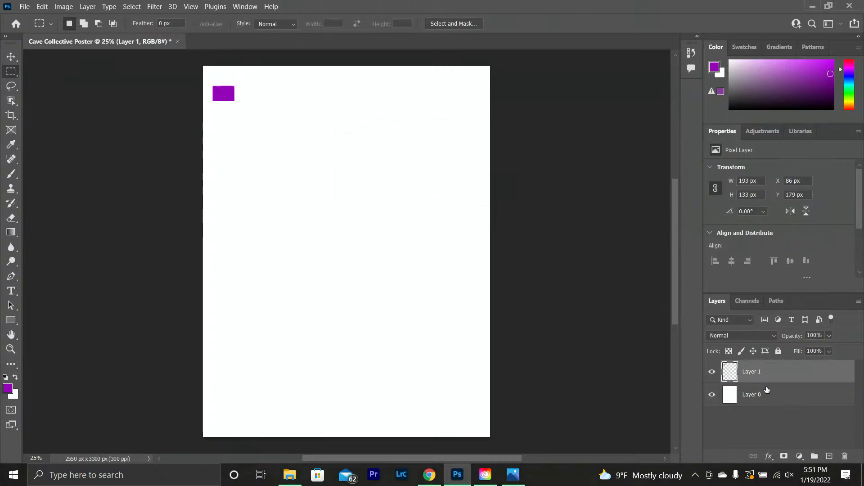
Step: Rename Layer 1 as "color squares" and move its purple rectangle closer to the page's upper-left corner, at X 46 px, Y 69 px
double_click(756, 373)
text(color squares)
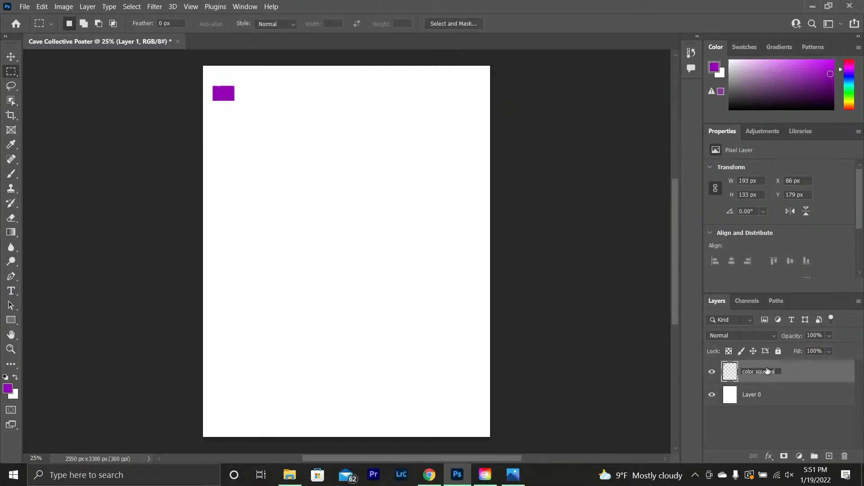
key(Return)
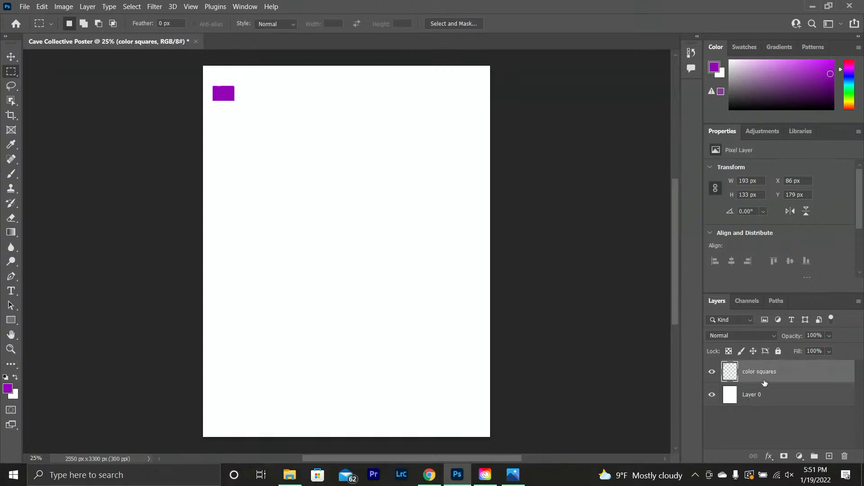
click(11, 56)
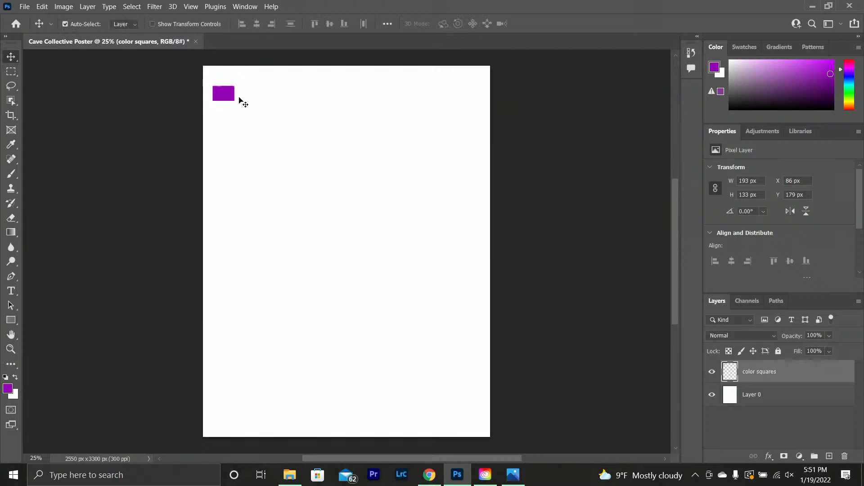
mouse_move(224, 94)
mouse_down()
mouse_move(242, 99)
mouse_move(232, 90)
mouse_move(187, 102)
mouse_move(170, 134)
mouse_move(388, 144)
mouse_move(511, 73)
mouse_move(489, 106)
mouse_move(478, 155)
mouse_move(400, 123)
mouse_move(434, 180)
mouse_move(483, 334)
mouse_move(510, 340)
mouse_move(433, 294)
mouse_move(232, 100)
mouse_move(228, 113)
mouse_move(224, 99)
mouse_up()
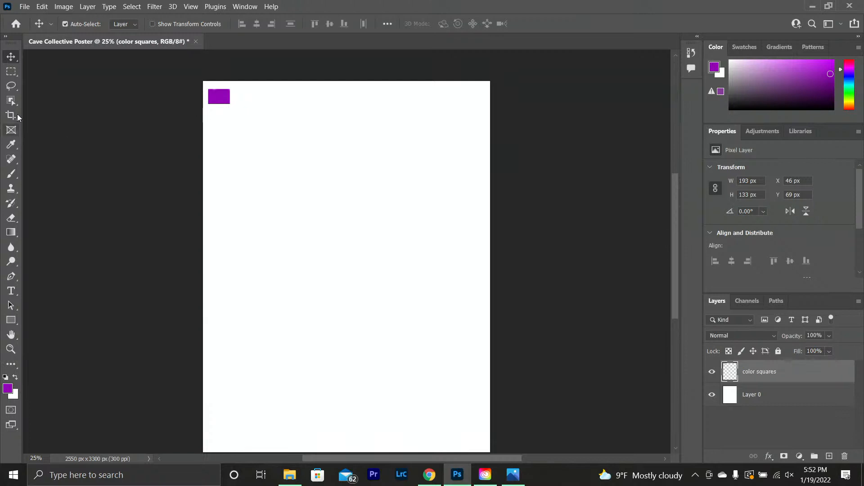
Step: Select a rectangle about 209 × 129 px beside the purple one on the color squares layer, paint it black and deselect it
click(11, 71)
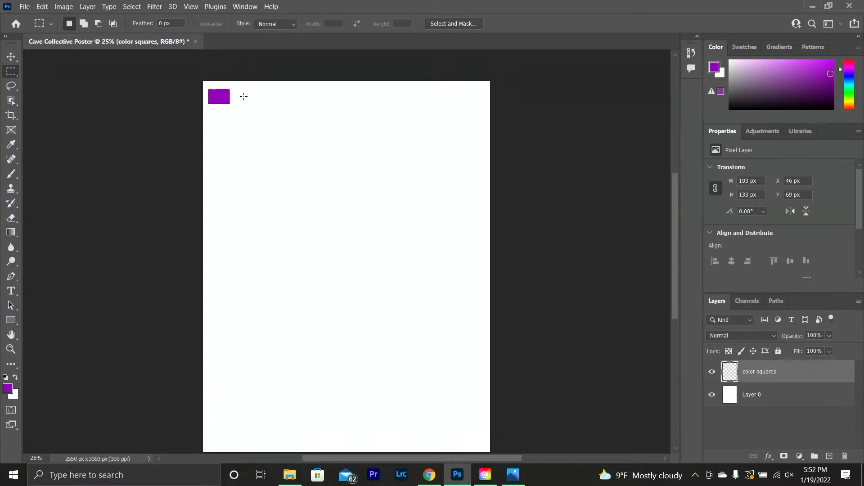
drag(235, 90, 260, 105)
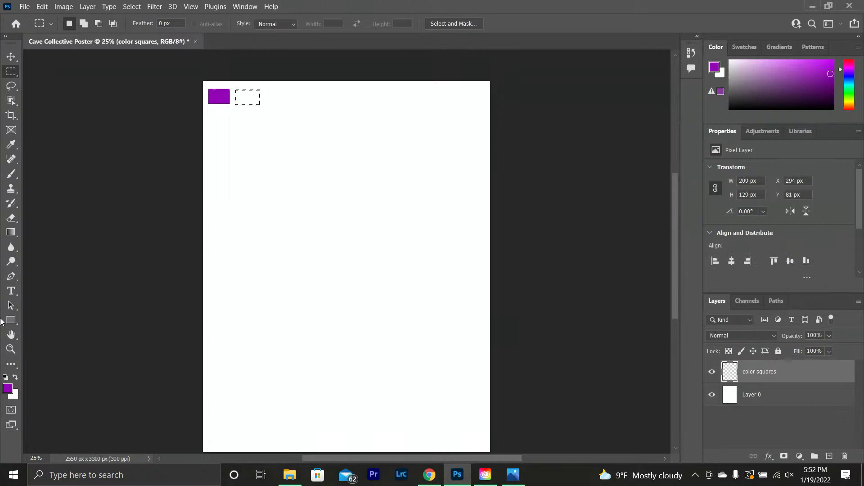
click(5, 378)
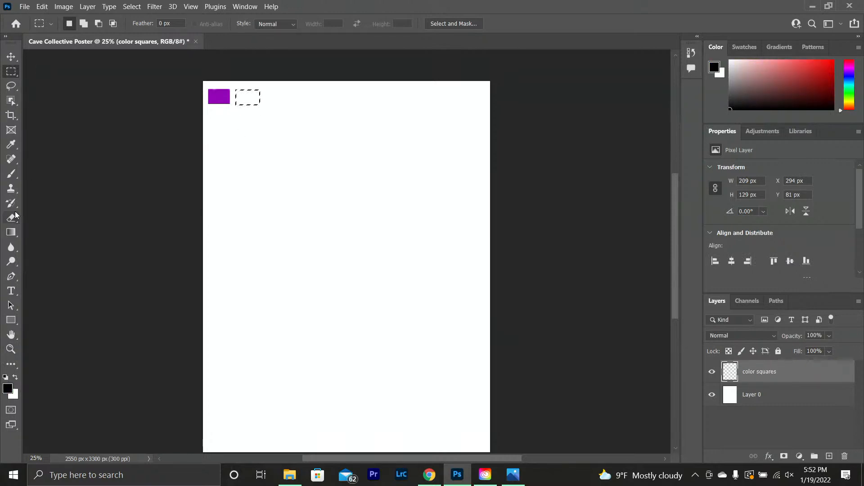
click(11, 175)
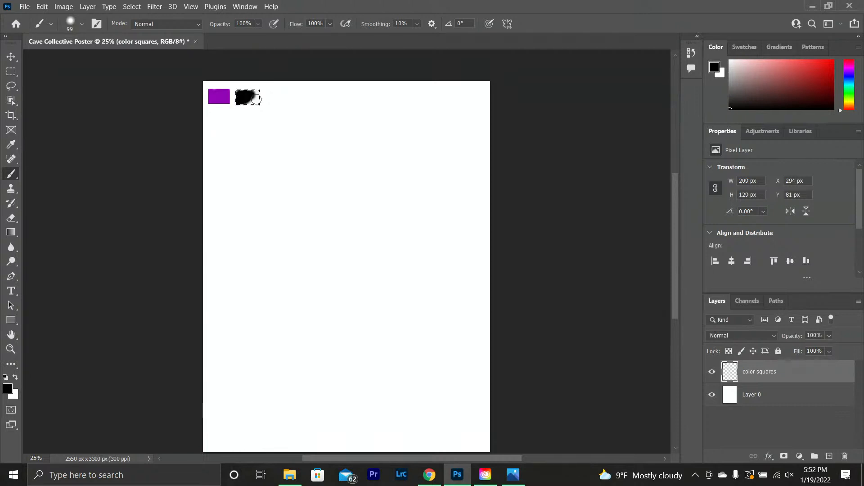
drag(246, 100, 250, 94)
click(10, 72)
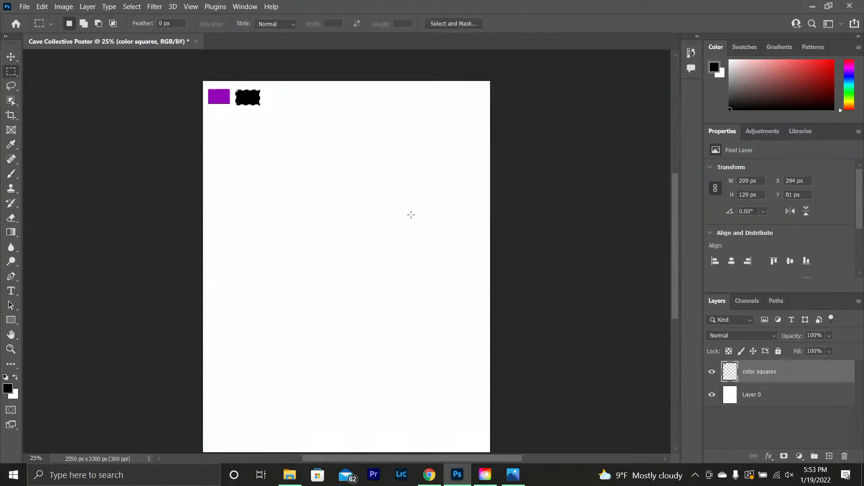
click(411, 214)
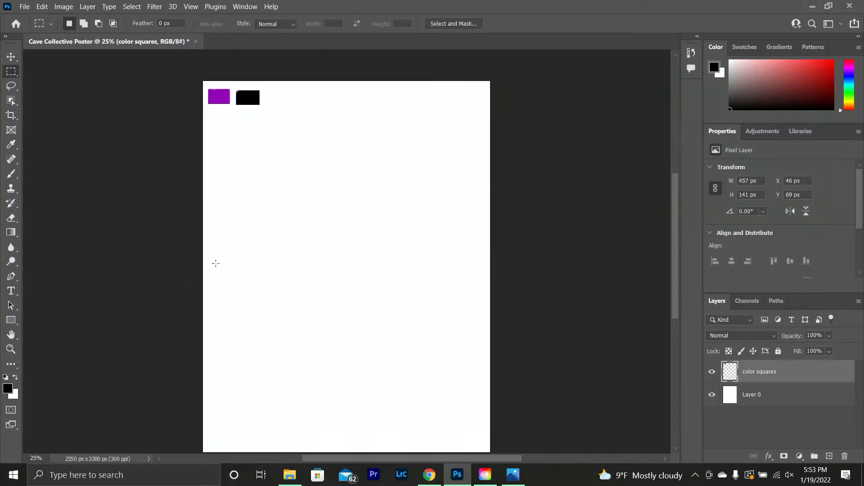
Step: Switch to Chrome and search the web for "purple complementary color" in a new tab
click(430, 475)
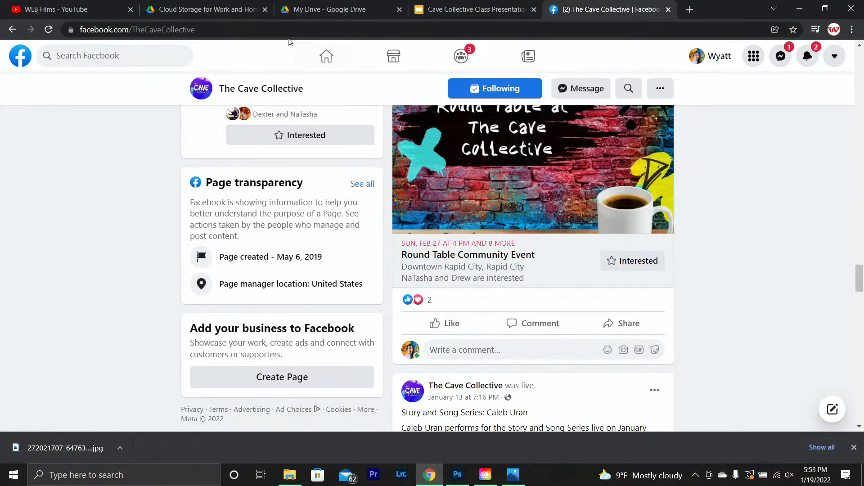
click(690, 9)
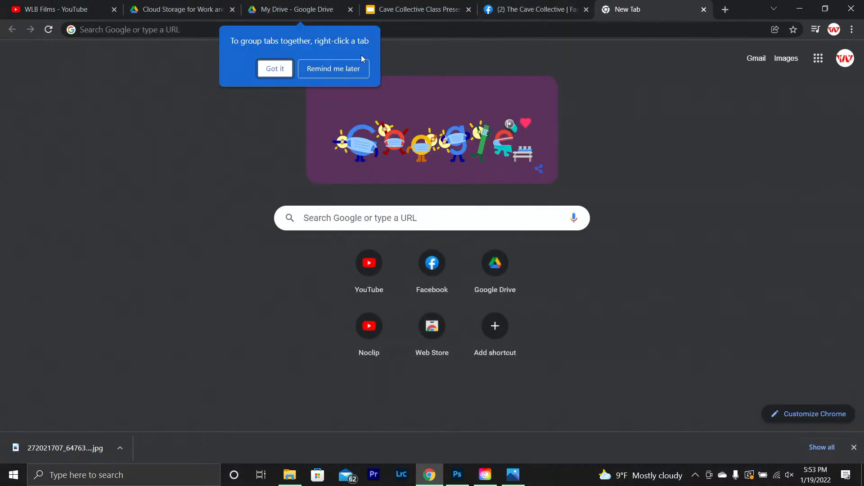
click(351, 70)
click(274, 35)
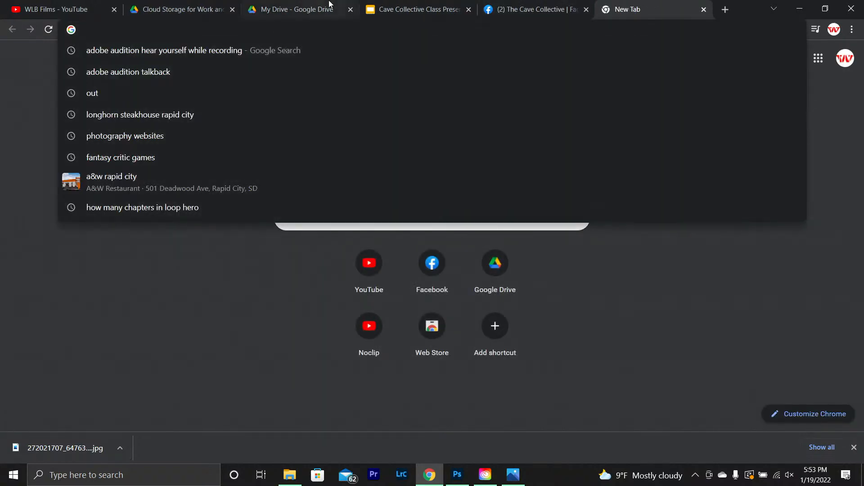
text(pur)
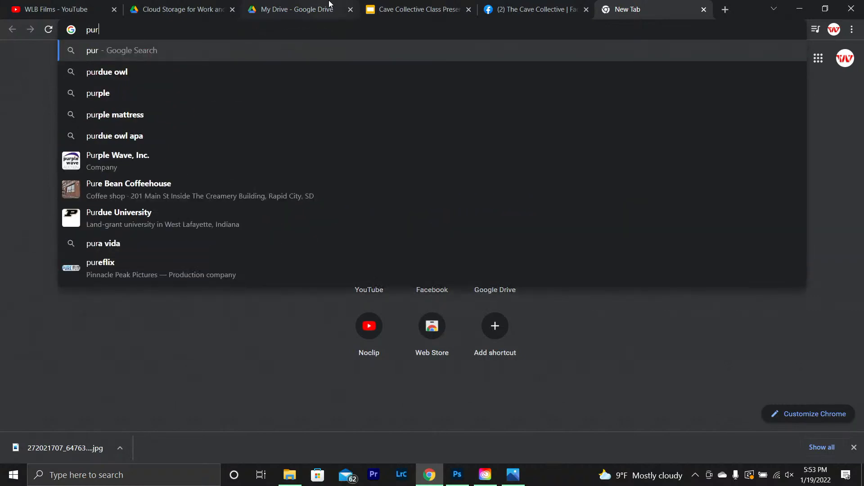
text(ple )
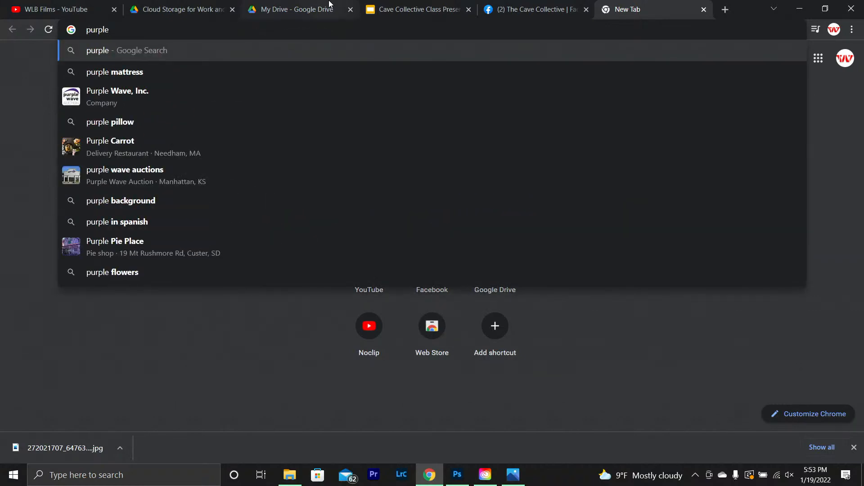
text(comple)
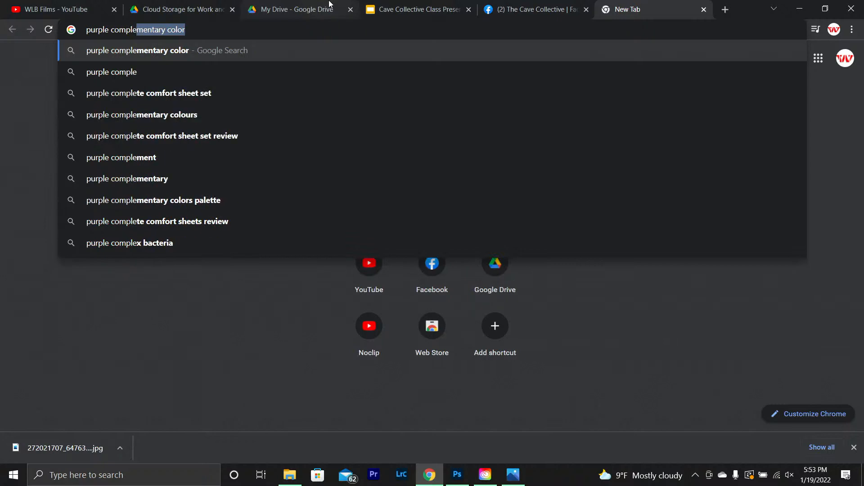
click(133, 54)
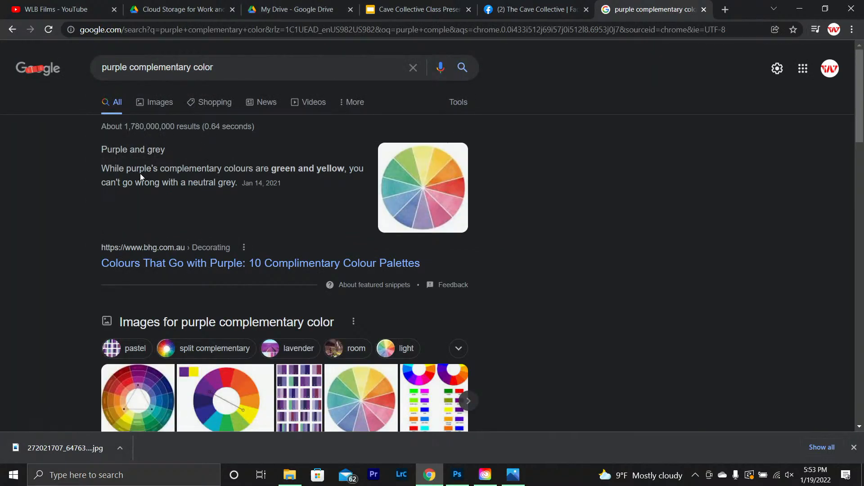
Step: Open the Bright Side color wheel from the image results, and check the downloaded Cave poster in the Photos app before returning to Chrome
scroll(145, 174, down, 3)
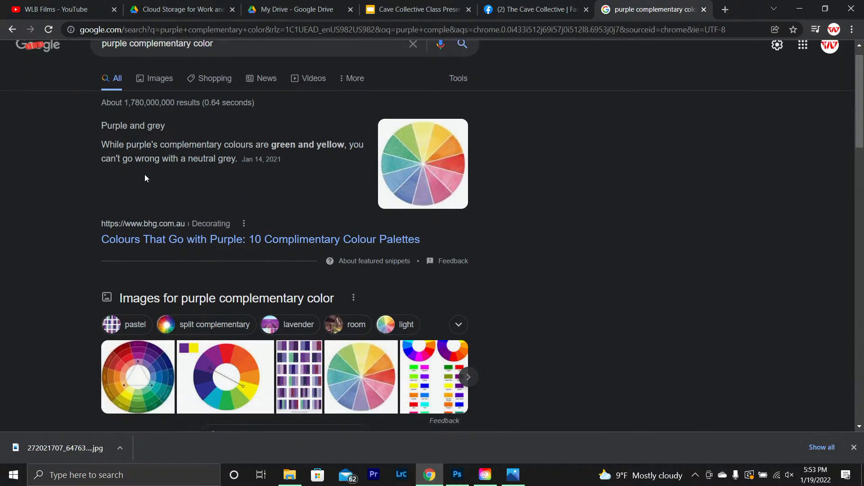
click(141, 297)
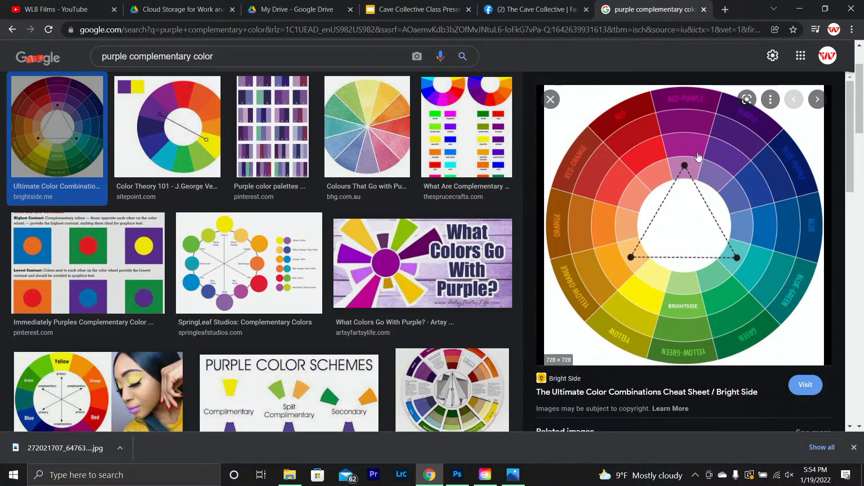
click(513, 474)
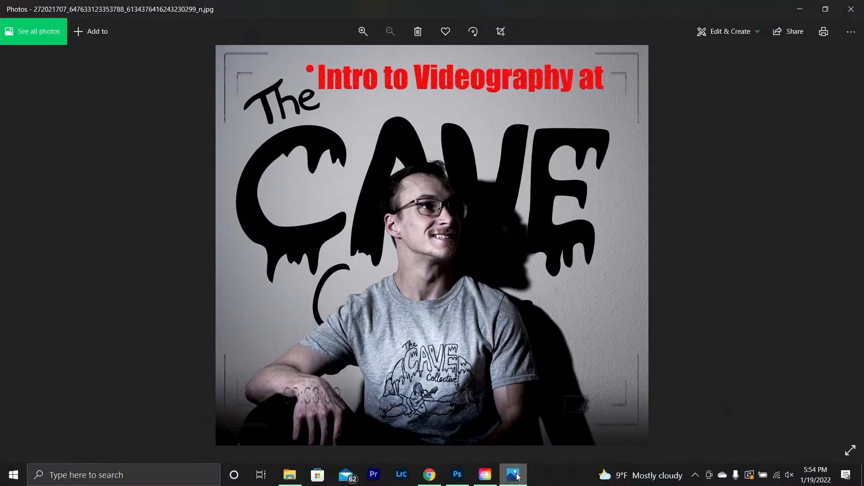
click(433, 476)
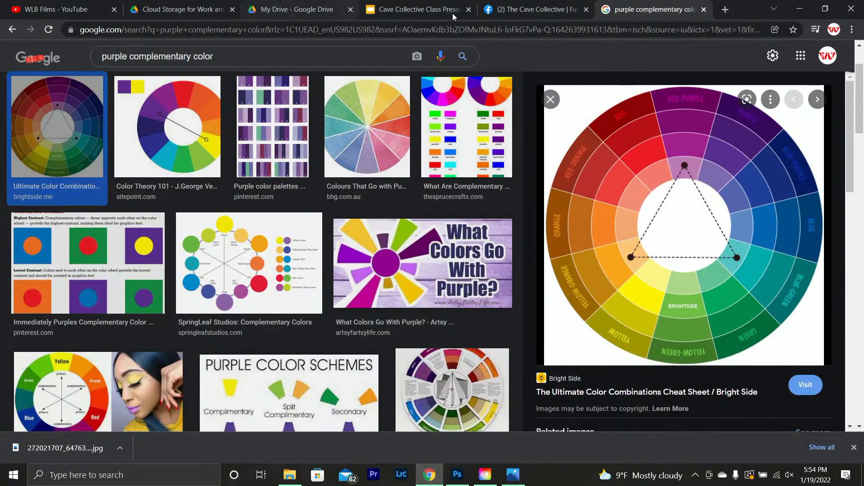
Step: Back in Photoshop, select a rectangle about 253 × 121 px beside the black one, paint it green (#4aca68) and deselect it
click(456, 477)
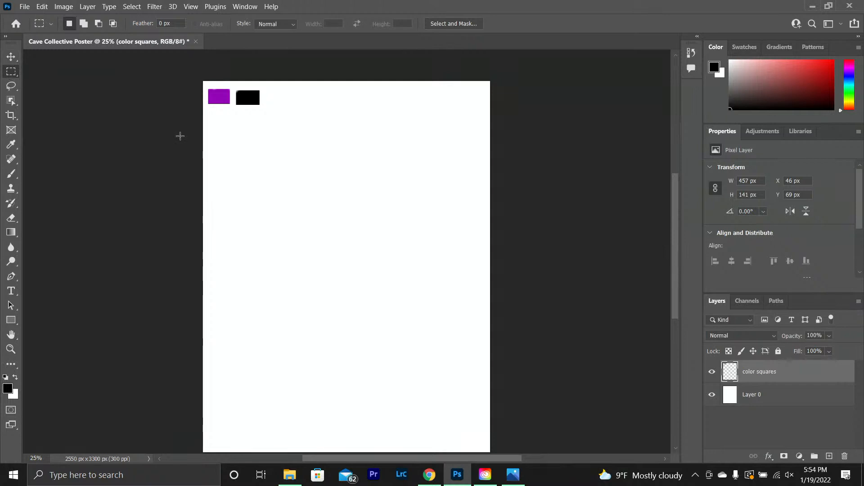
drag(266, 91, 294, 104)
click(8, 388)
click(440, 186)
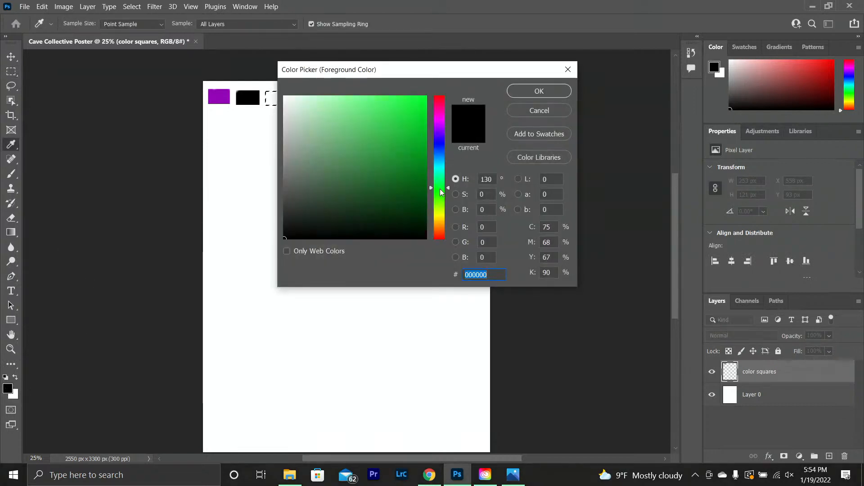
click(402, 122)
drag(402, 121, 373, 125)
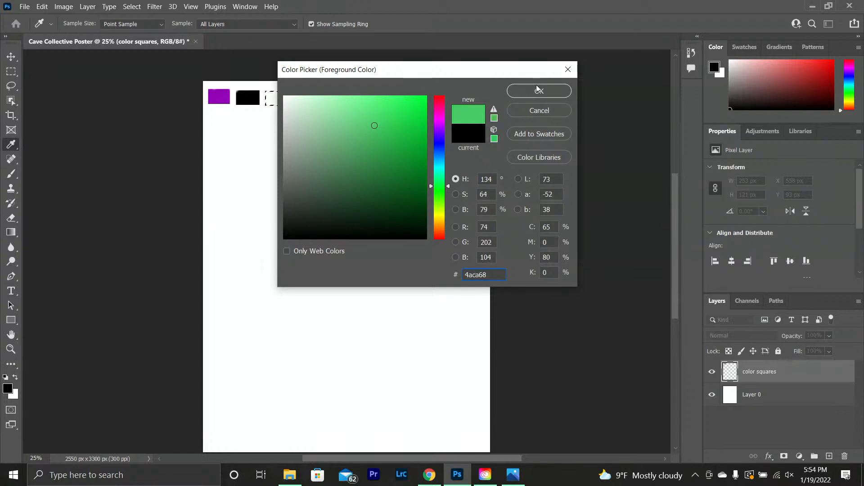
click(563, 91)
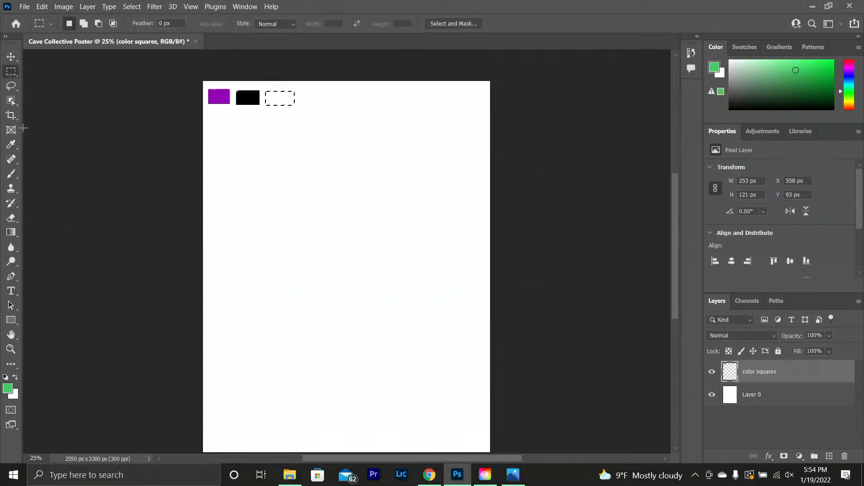
click(12, 174)
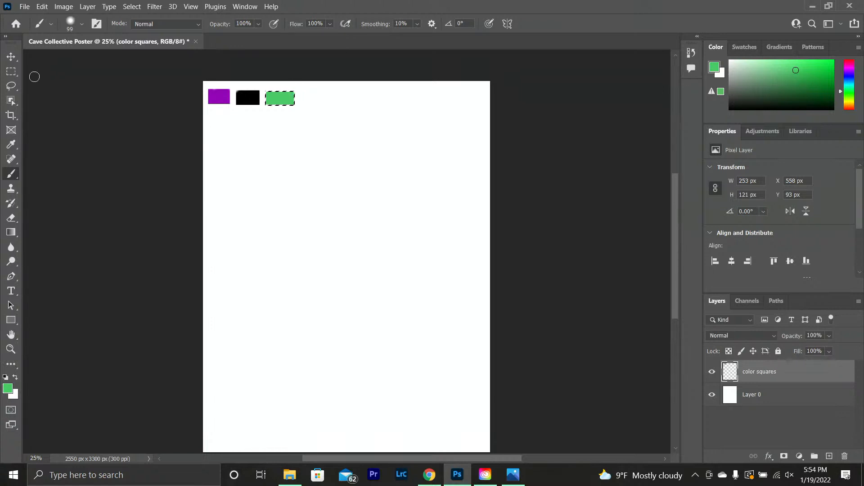
click(12, 71)
click(285, 122)
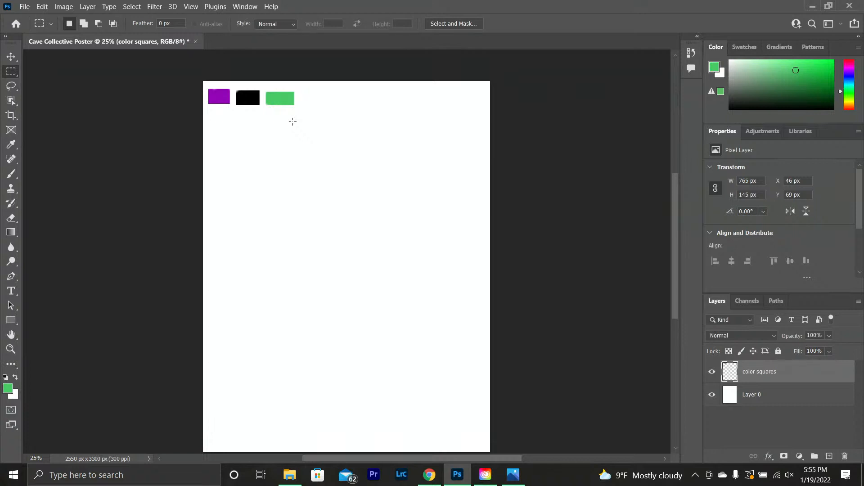
Step: Move the three color squares together near the page's upper edge, to about X 171 px, Y 87 px
click(11, 56)
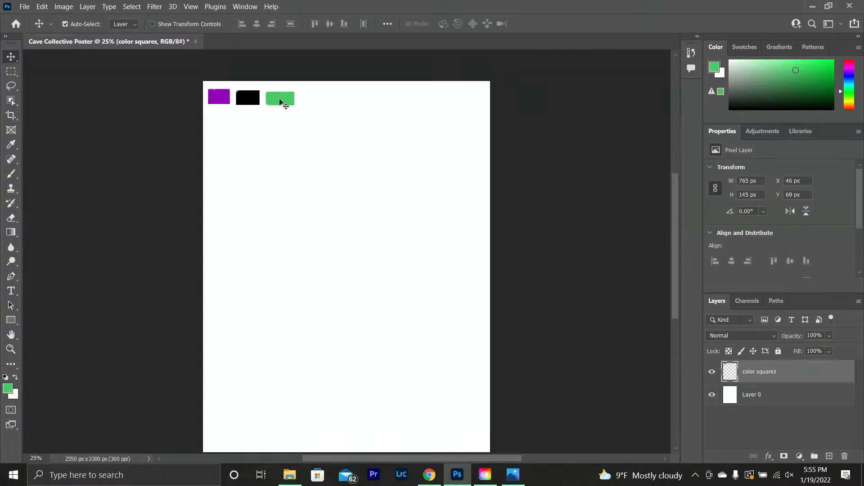
mouse_move(279, 99)
mouse_down()
mouse_move(291, 112)
mouse_move(277, 106)
mouse_move(291, 102)
mouse_move(270, 98)
mouse_up()
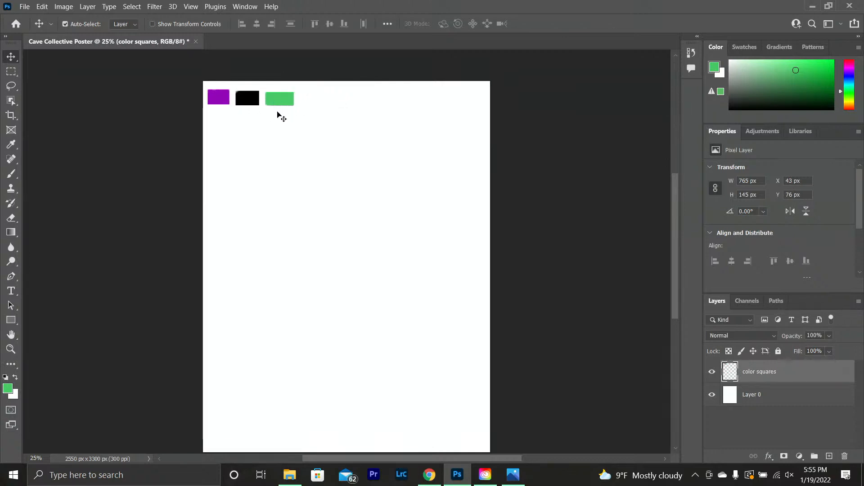
scroll(279, 155, down, 1)
scroll(276, 154, down, 1)
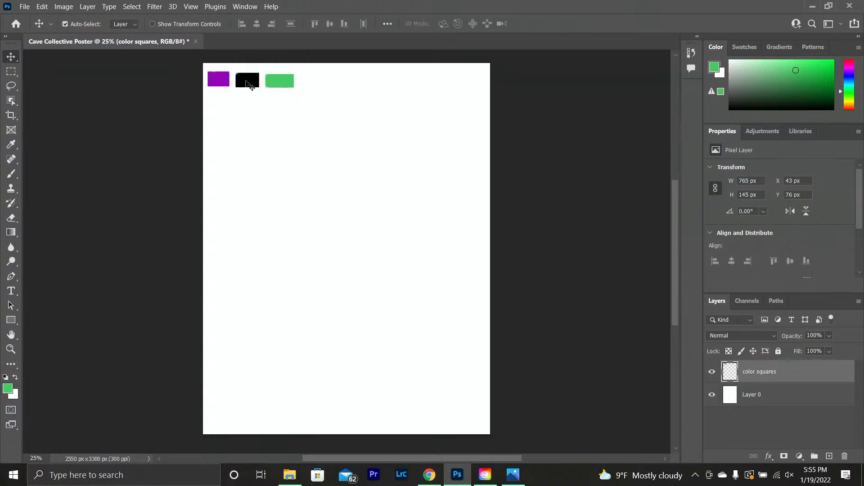
mouse_move(251, 86)
mouse_down()
mouse_move(260, 127)
mouse_move(260, 94)
mouse_up()
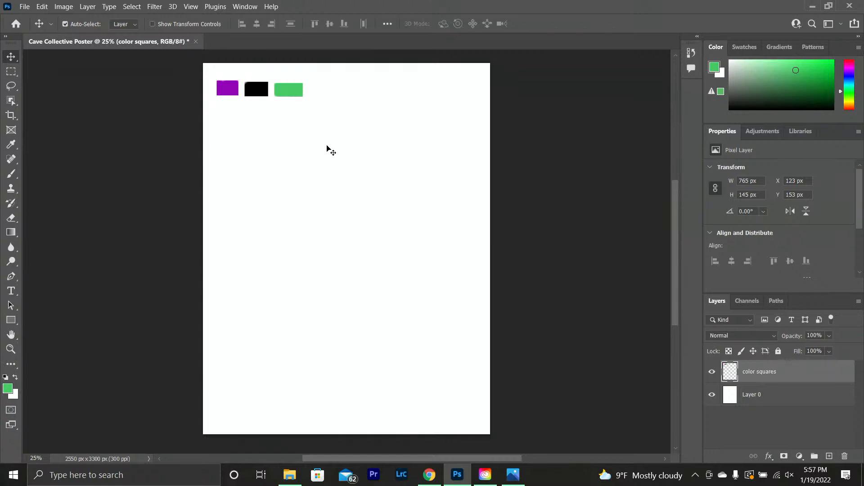
click(327, 148)
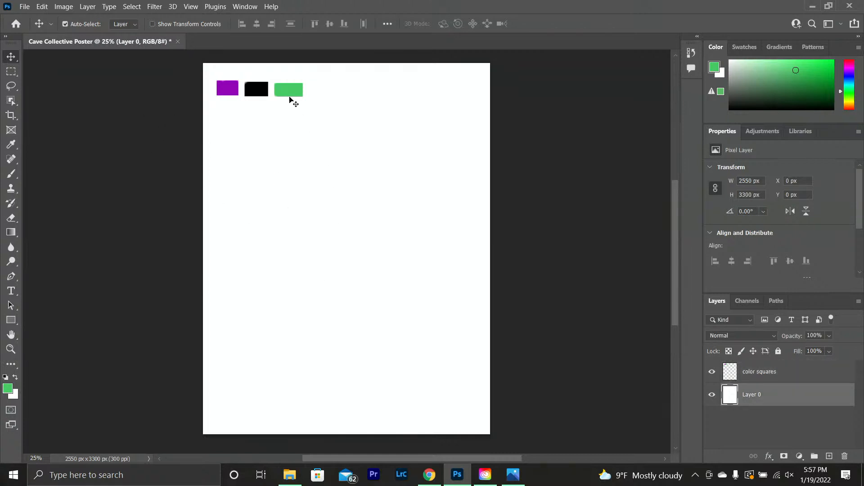
click(289, 94)
mouse_move(289, 96)
mouse_down()
mouse_move(209, 120)
mouse_move(304, 128)
mouse_move(295, 93)
mouse_up()
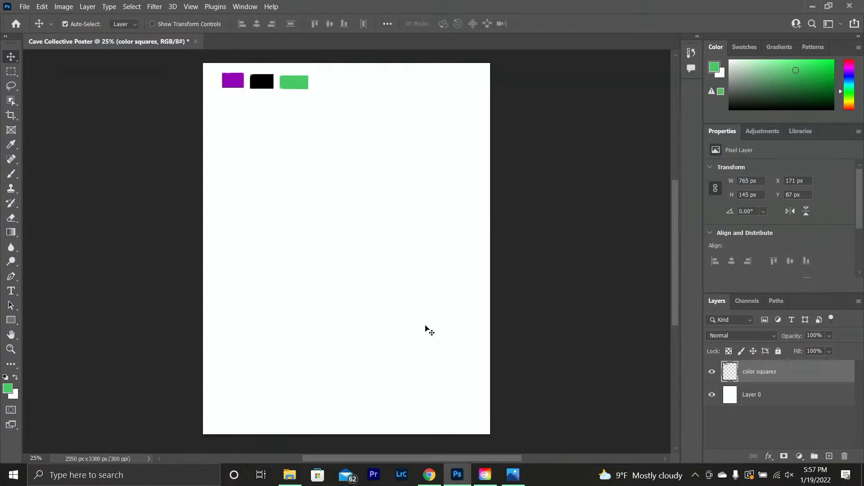
Step: Switch to Chrome and search Google Images for "punk rock"
click(429, 474)
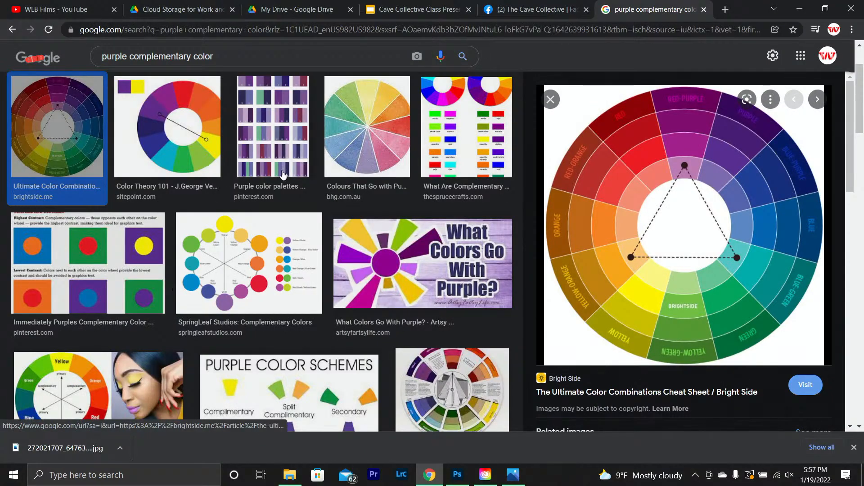
scroll(366, 146, up, 2)
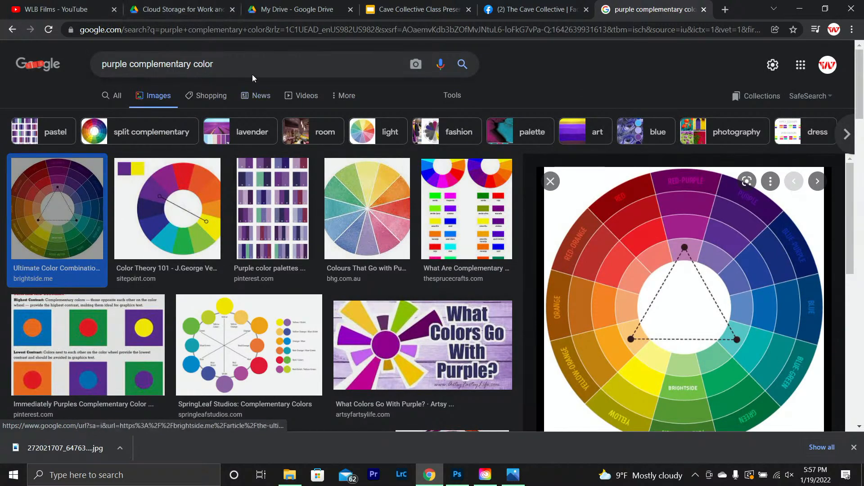
click(83, 69)
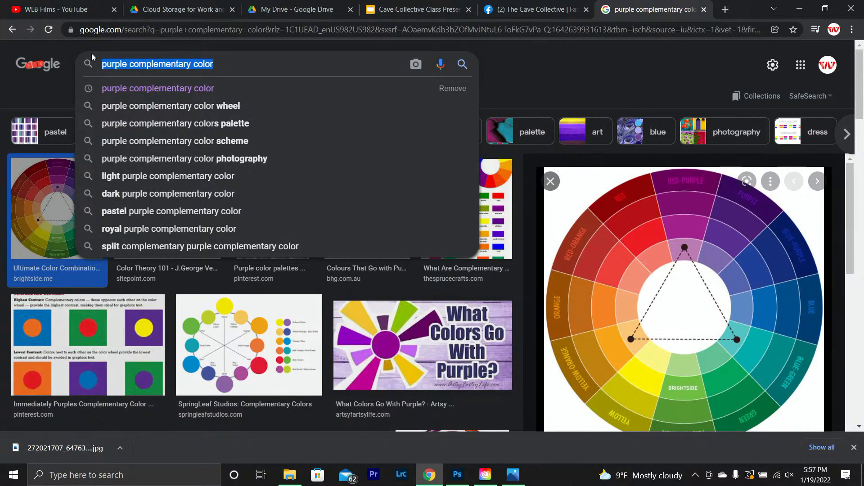
text(pun)
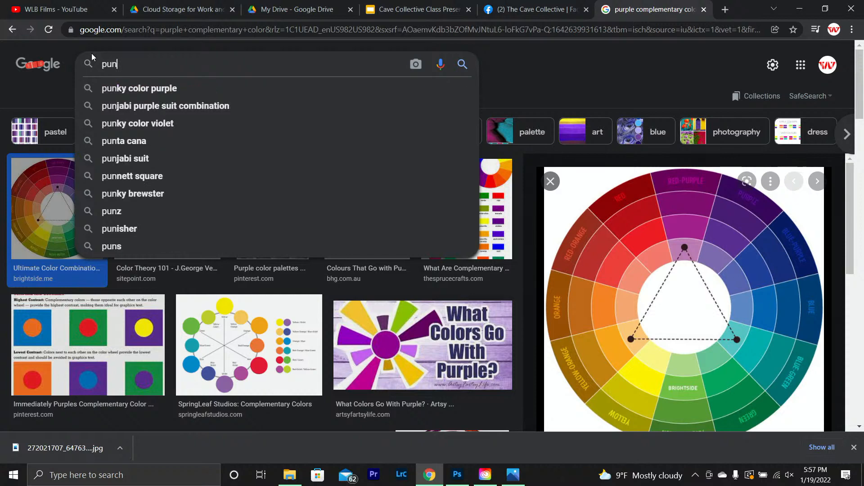
text(k rock)
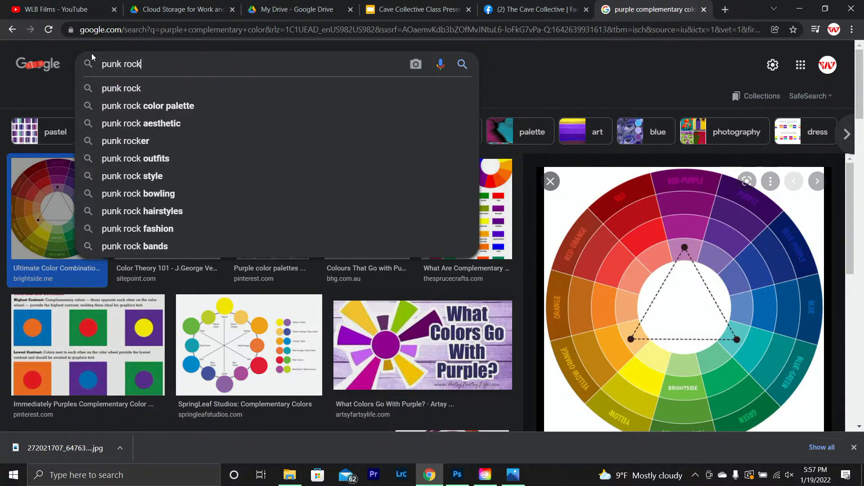
key(Return)
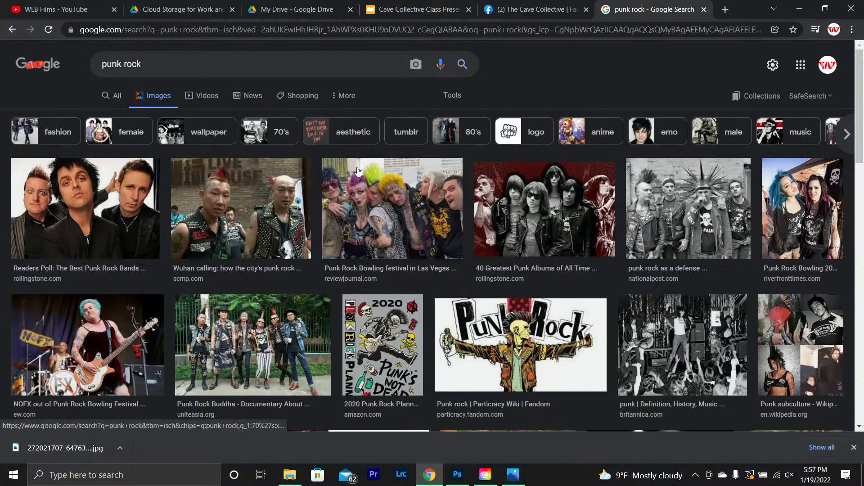
Step: Preview the Particracy Wiki punk rock illustration and examine the surrounding image results for punk style references
scroll(534, 310, down, 1)
click(534, 310)
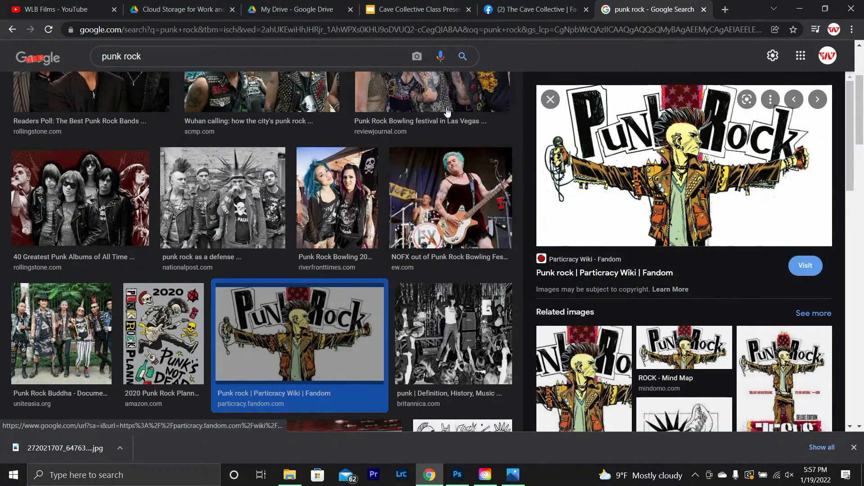
scroll(693, 202, up, 3)
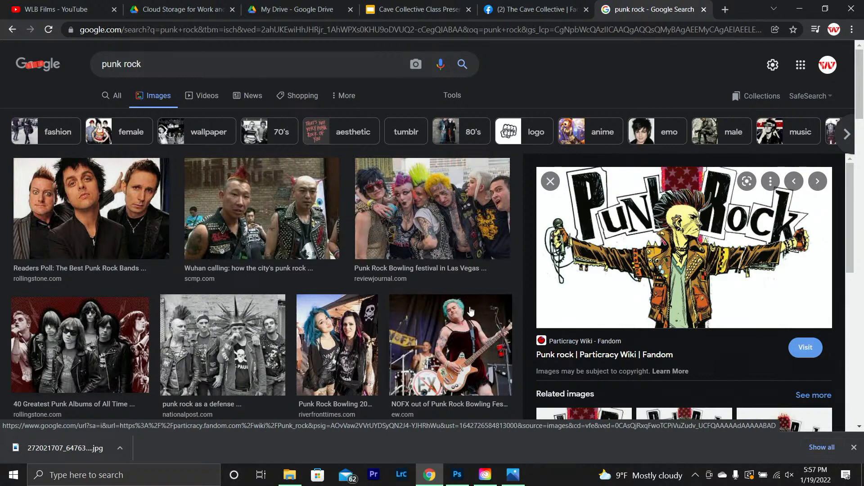
scroll(441, 297, down, 3)
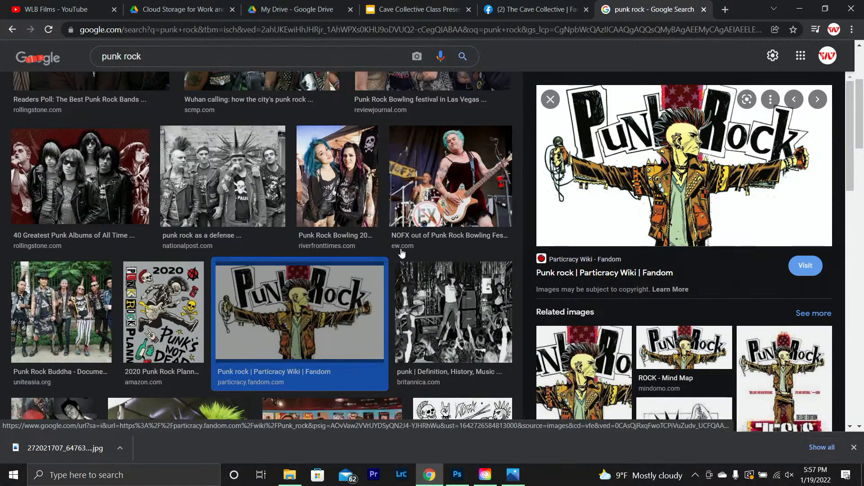
scroll(556, 222, down, 1)
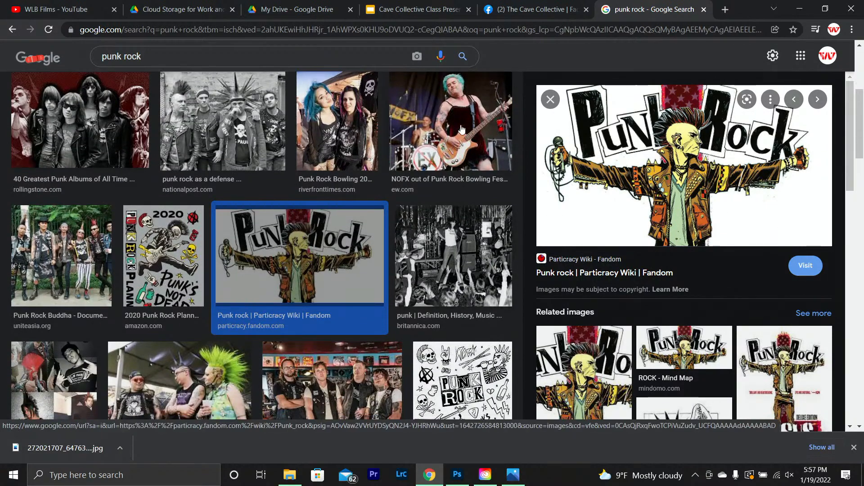
scroll(666, 148, up, 1)
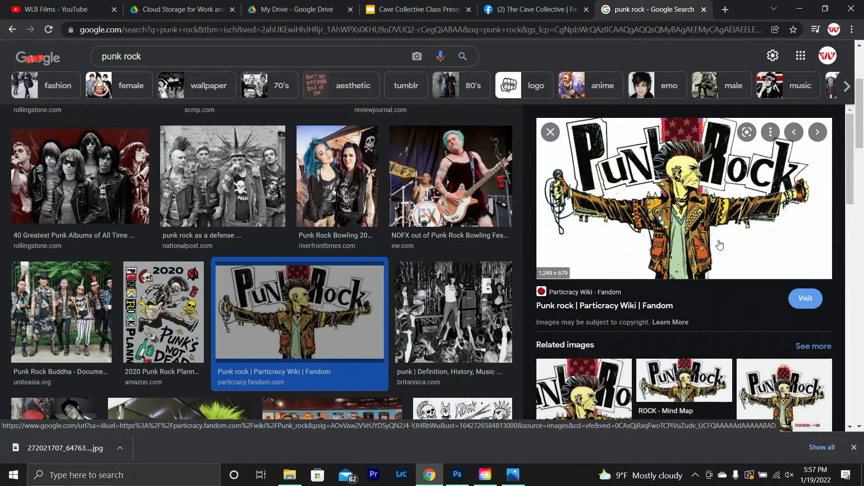
scroll(218, 414, down, 2)
scroll(270, 293, down, 3)
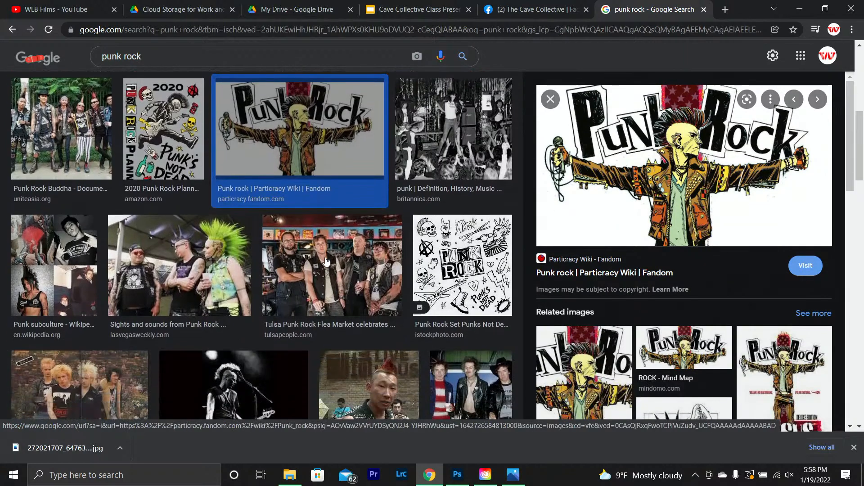
scroll(312, 188, up, 5)
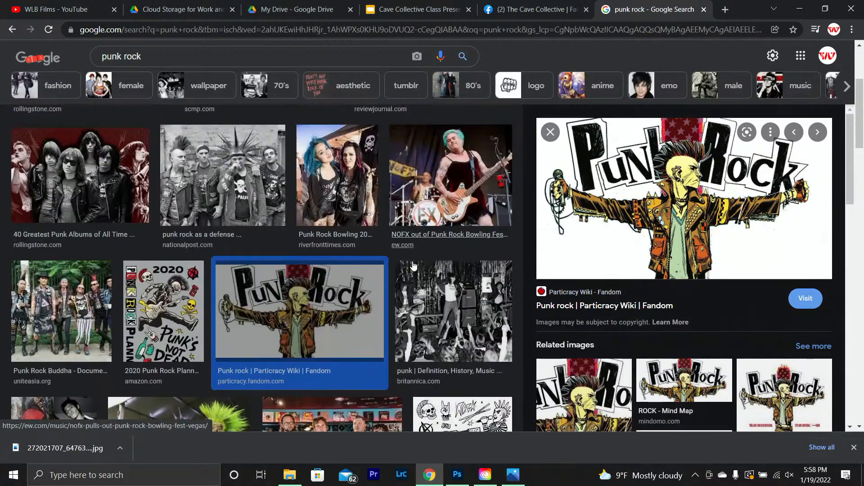
scroll(415, 283, down, 3)
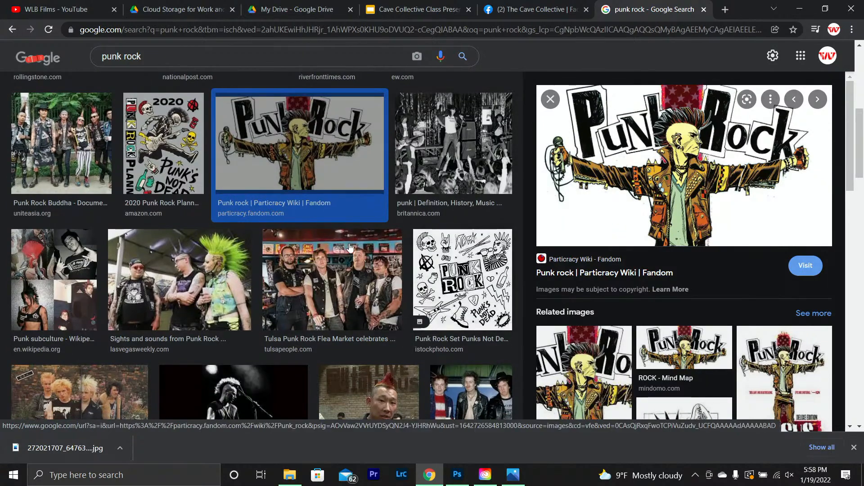
scroll(585, 234, up, 3)
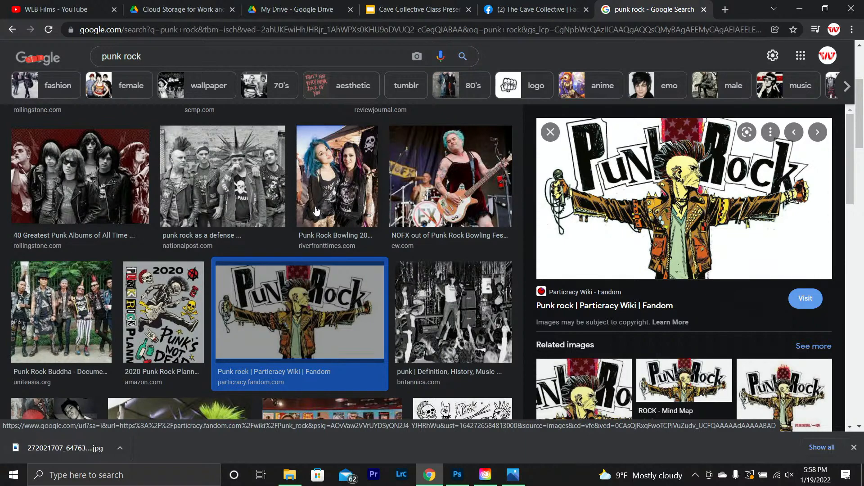
Step: Check The Cave Collective's Facebook page and the downloaded poster in Photos, and return to Photoshop
click(519, 11)
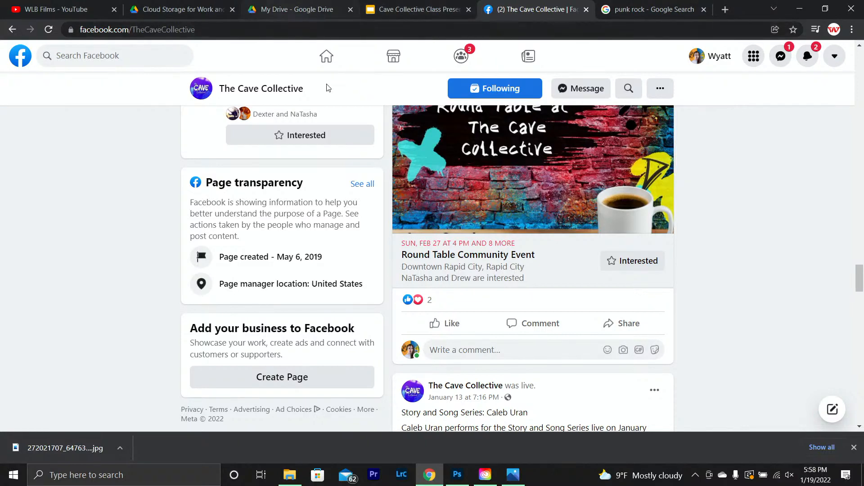
click(514, 484)
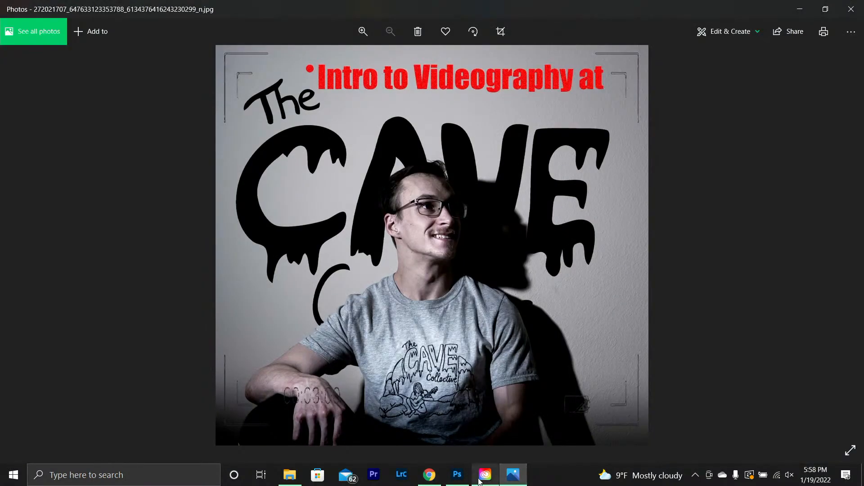
click(462, 480)
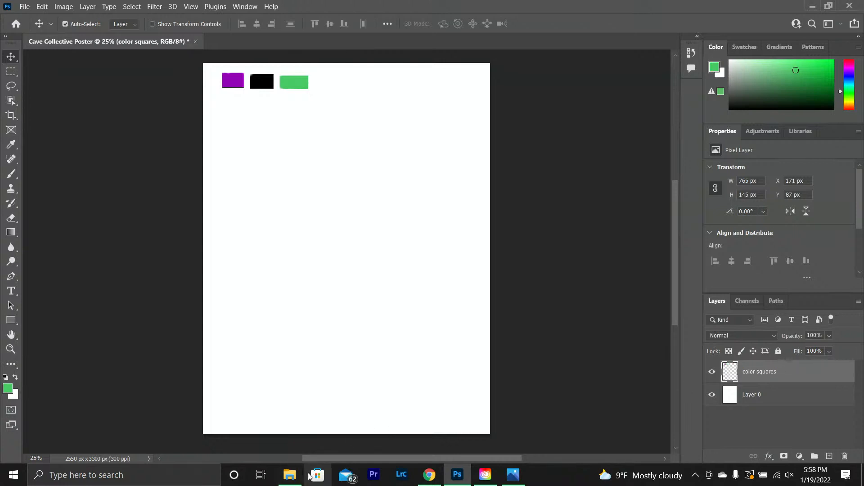
Step: Open the video CC promo final cut from The Cave Collective folder in File Explorer and pause it on the purple-lit mixer faders
mouse_move(290, 474)
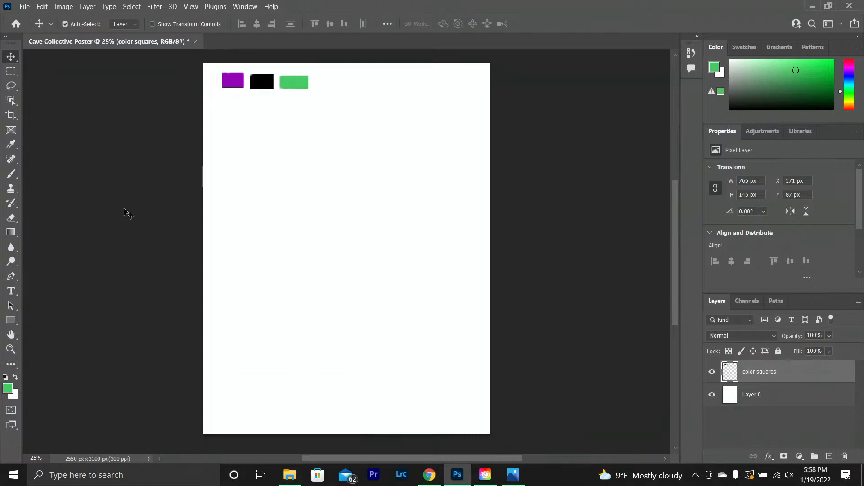
click(123, 212)
click(290, 478)
scroll(432, 311, down, 6)
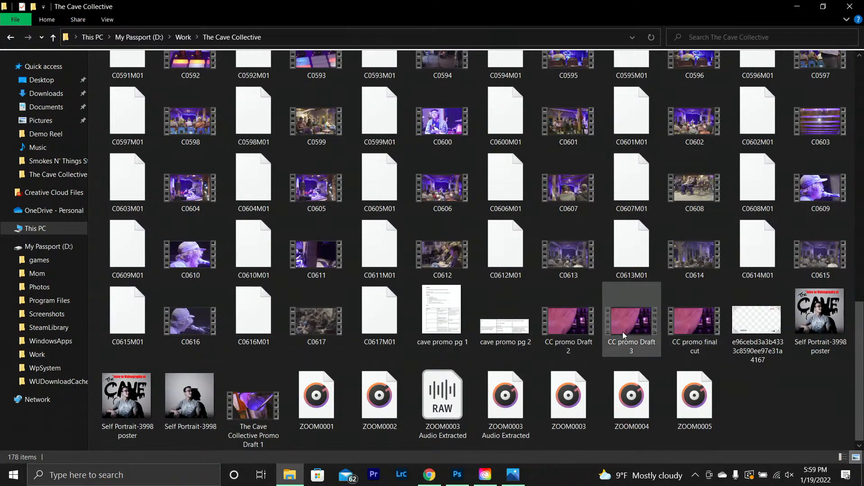
click(681, 331)
double_click(681, 332)
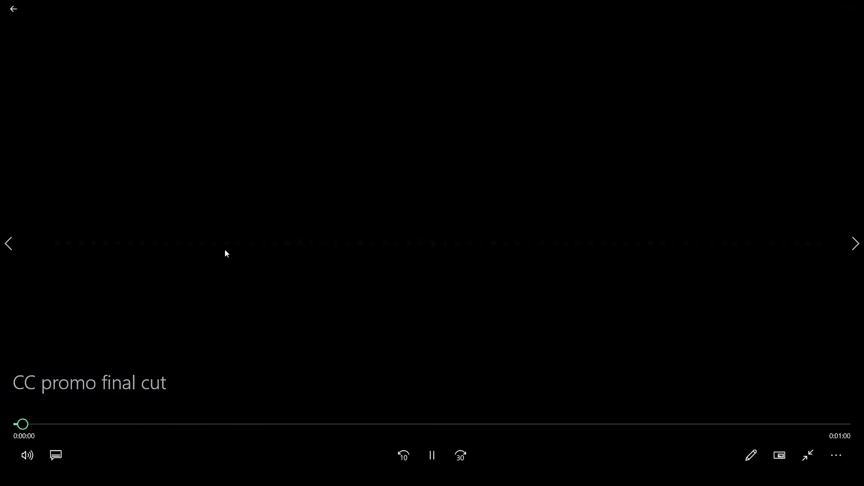
click(427, 446)
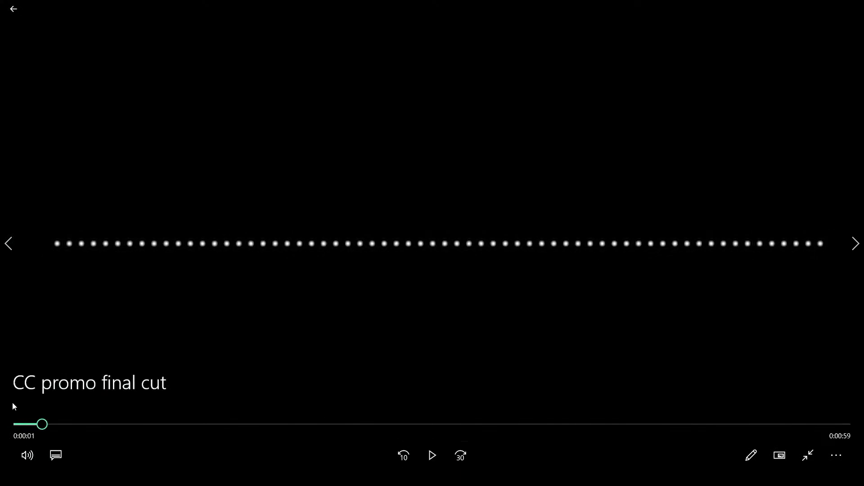
drag(40, 425, 69, 428)
drag(61, 432, 73, 414)
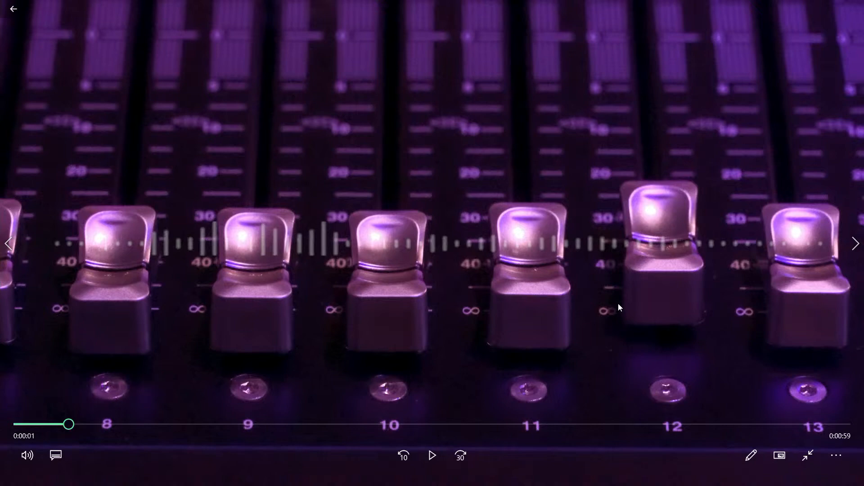
Step: Search Windows for "snip" and launch the Snipping Tool
key(super)
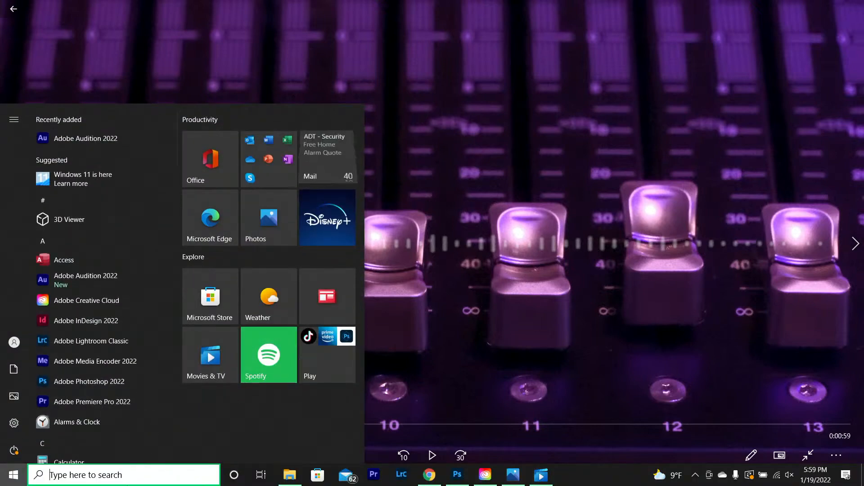
click(130, 474)
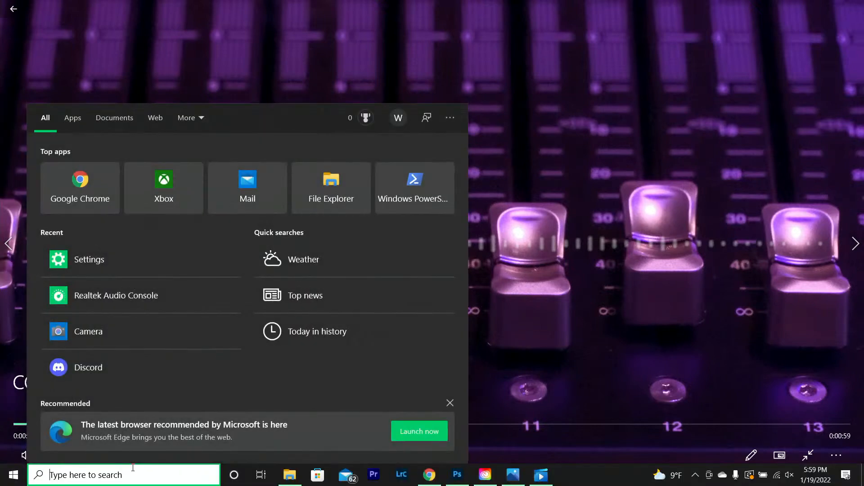
text(sni)
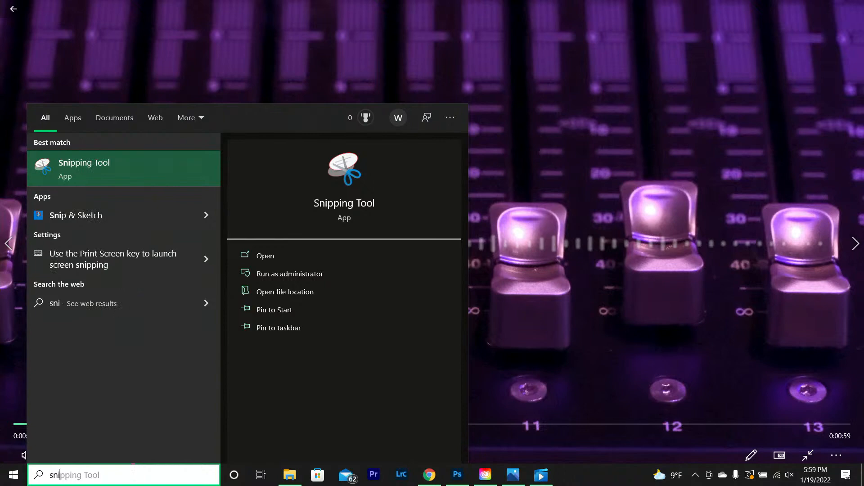
text(p)
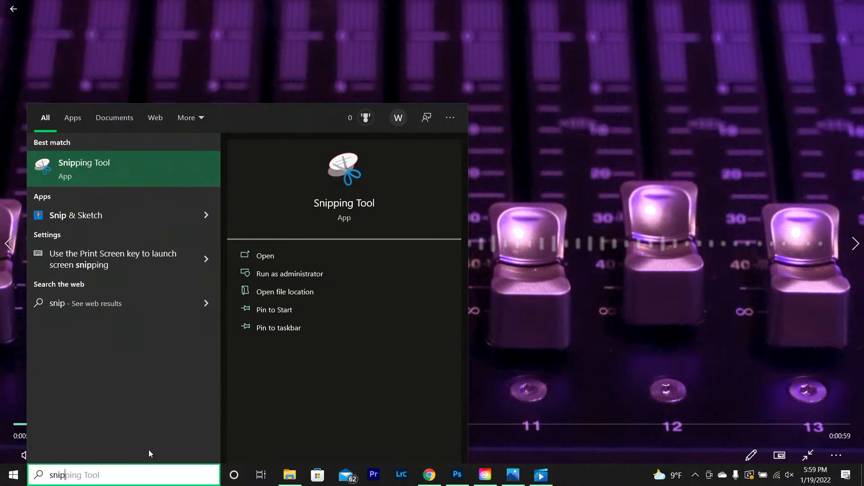
click(148, 183)
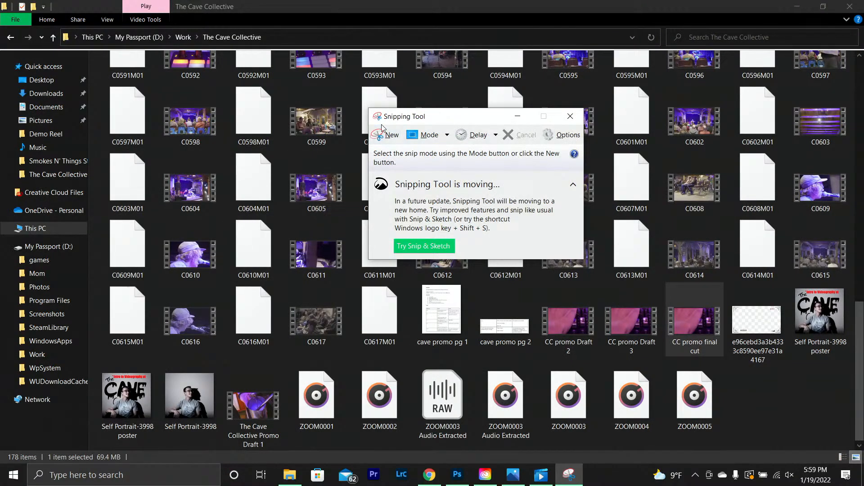
Step: Minimize the Snipping Tool, return to the paused CC promo final cut video and take it out of full screen
click(386, 135)
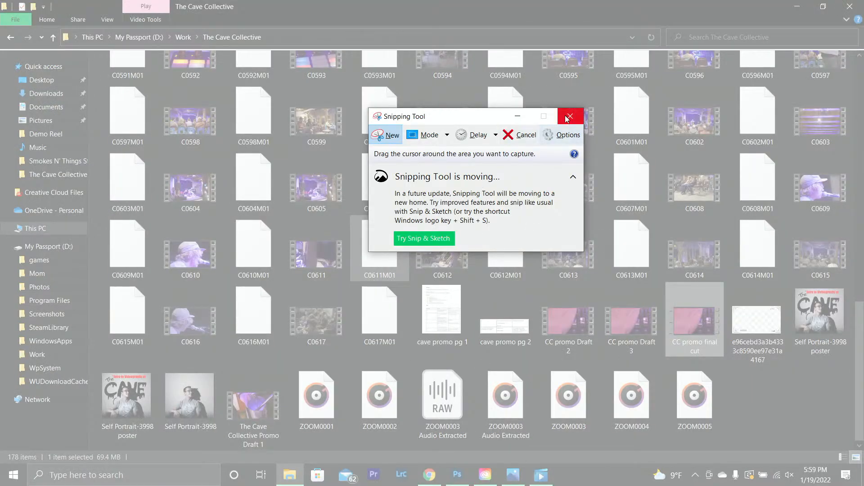
click(518, 116)
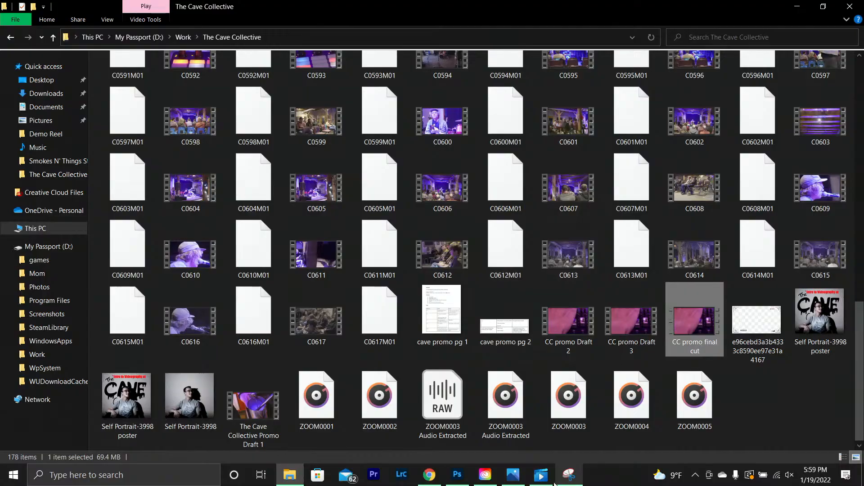
key(Return)
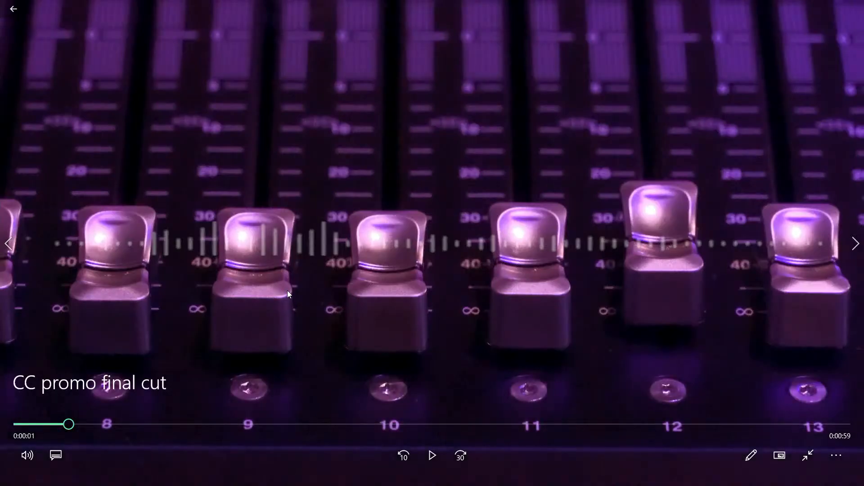
key(super+g)
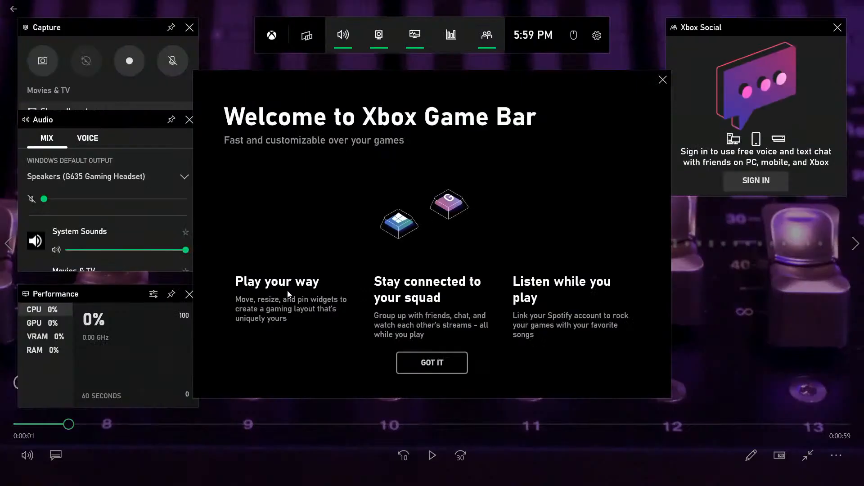
key(super+g)
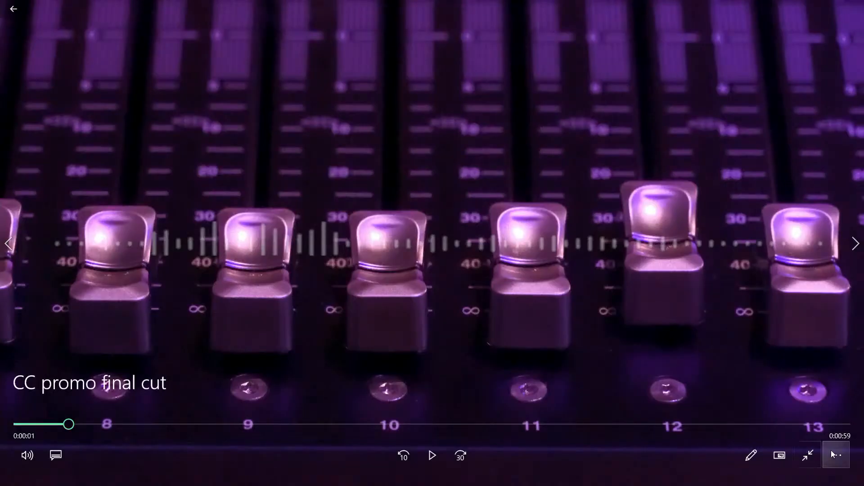
click(809, 454)
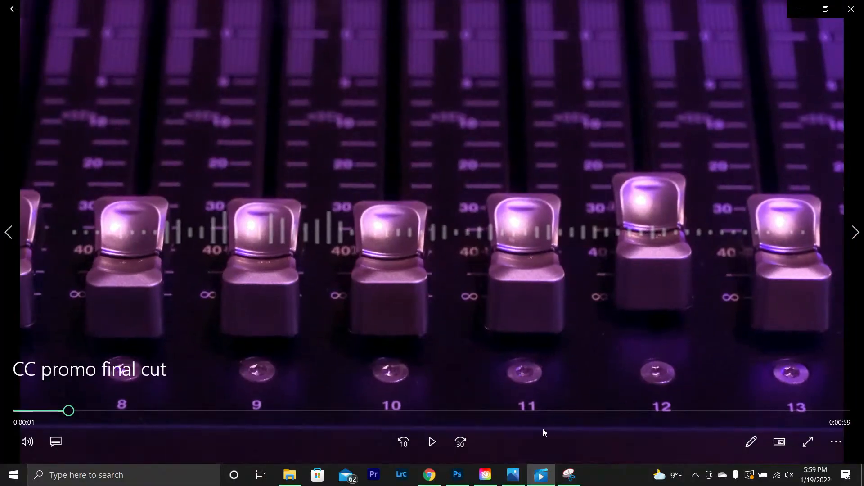
Step: Move the Snipping Tool window aside and capture a new snip of the mixer faders across most of the video frame
click(569, 474)
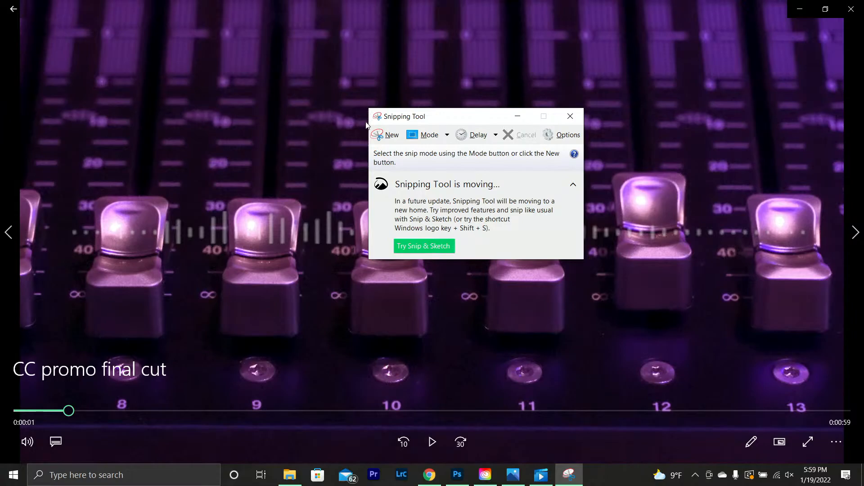
click(386, 135)
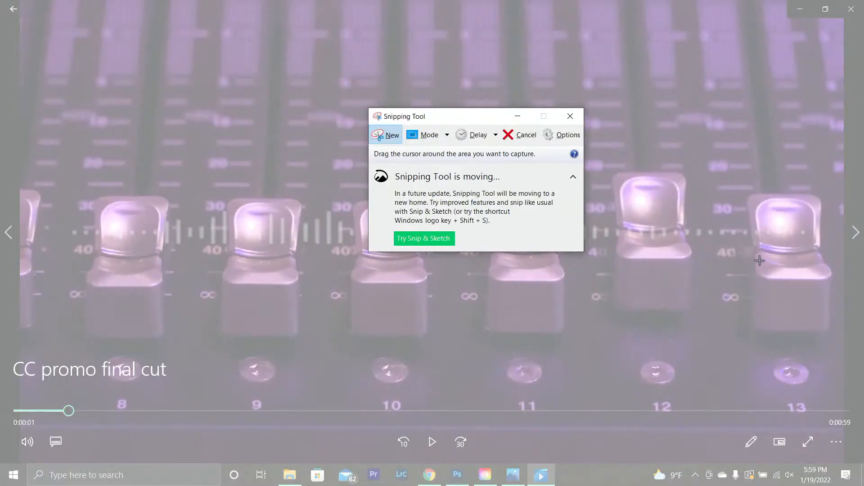
drag(427, 121, 636, 23)
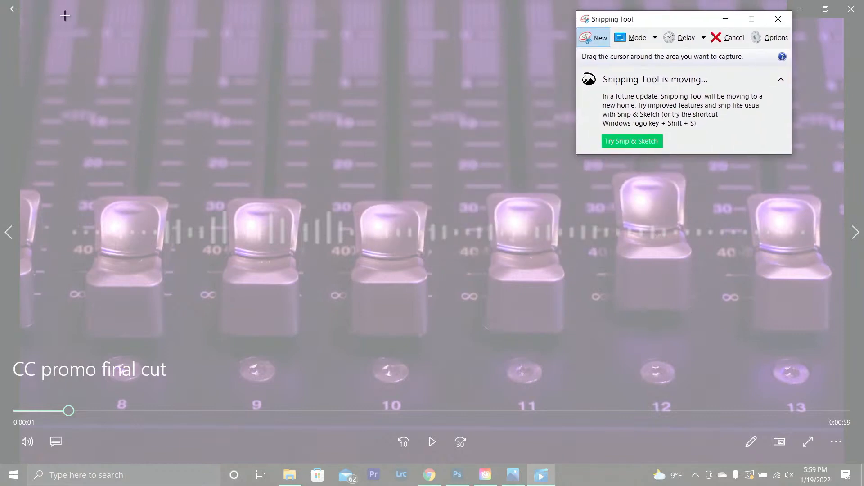
drag(40, 15, 836, 365)
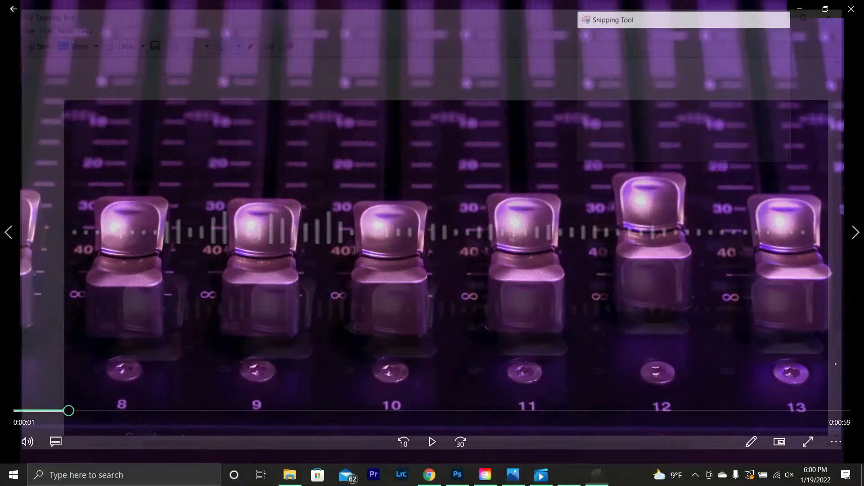
Step: Save the mixer fader snip as a PNG named Capture in the Work > The Cave Collective folder on My Passport (D:)
click(12, 23)
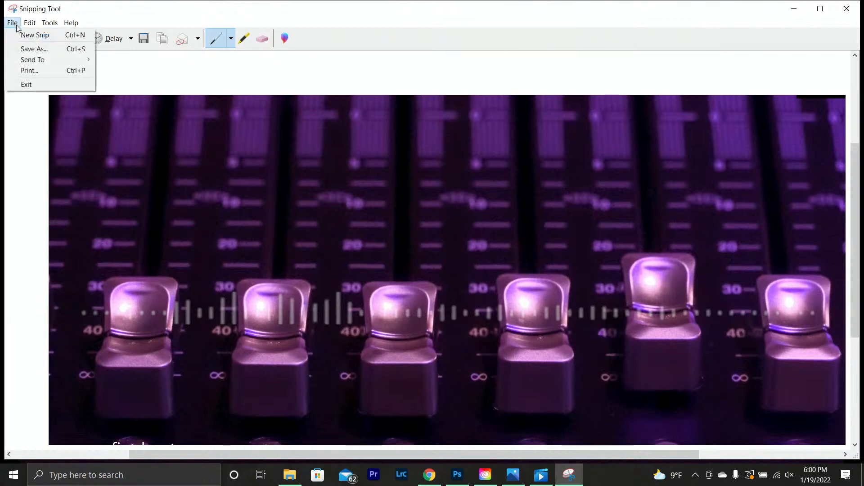
click(34, 49)
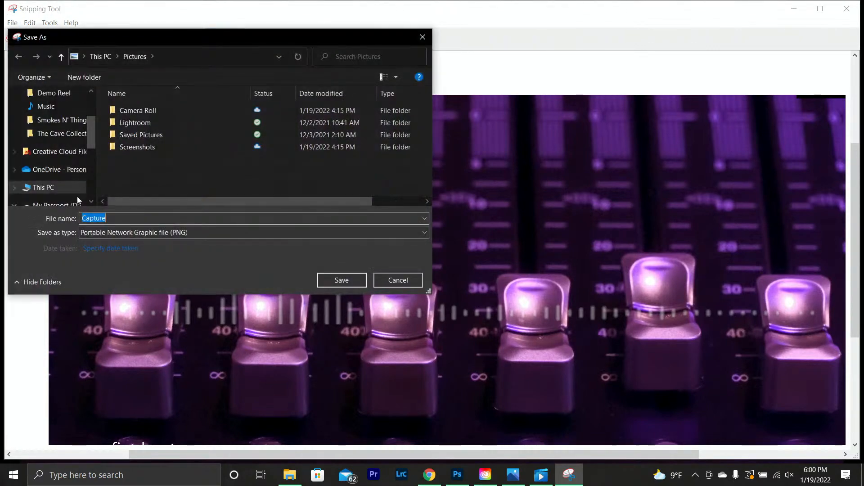
scroll(50, 144, down, 1)
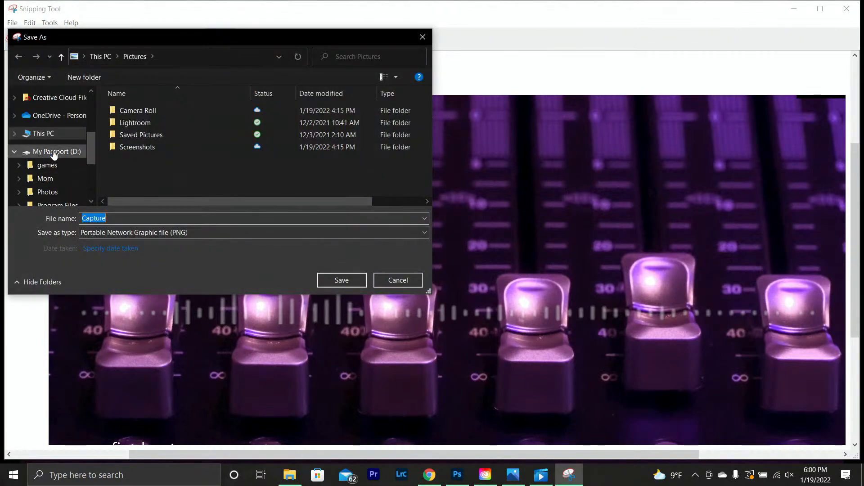
scroll(45, 153, down, 1)
scroll(39, 167, down, 2)
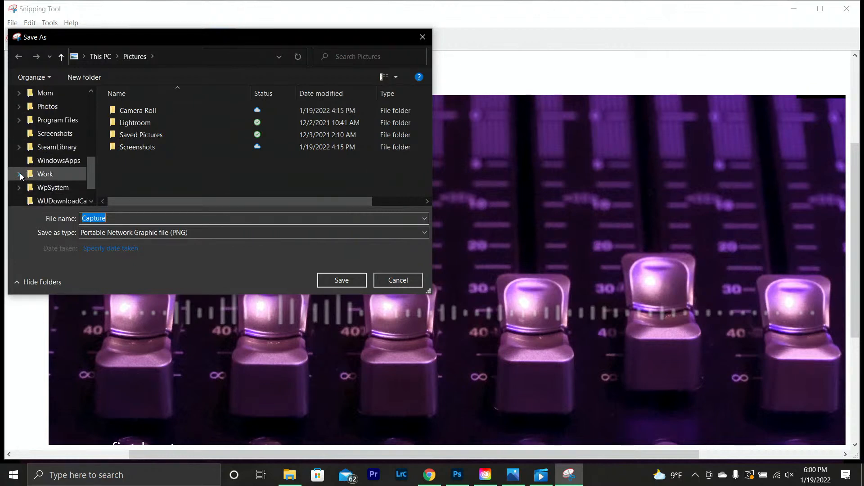
click(20, 172)
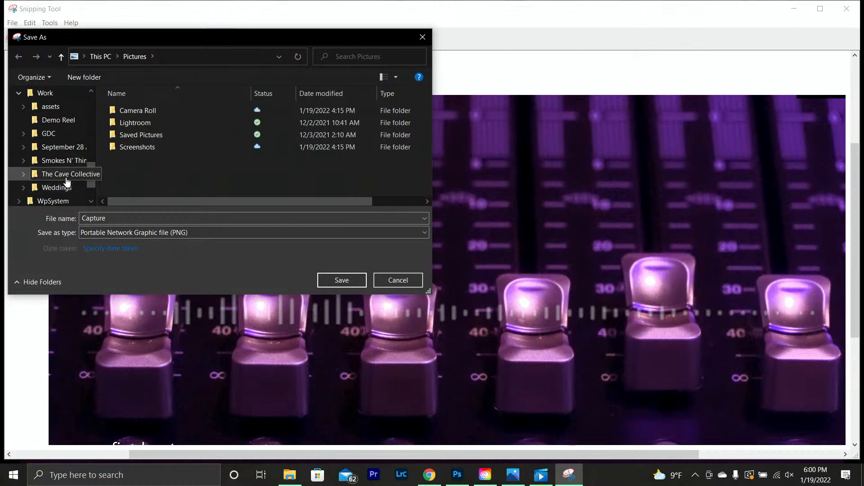
click(68, 175)
click(342, 279)
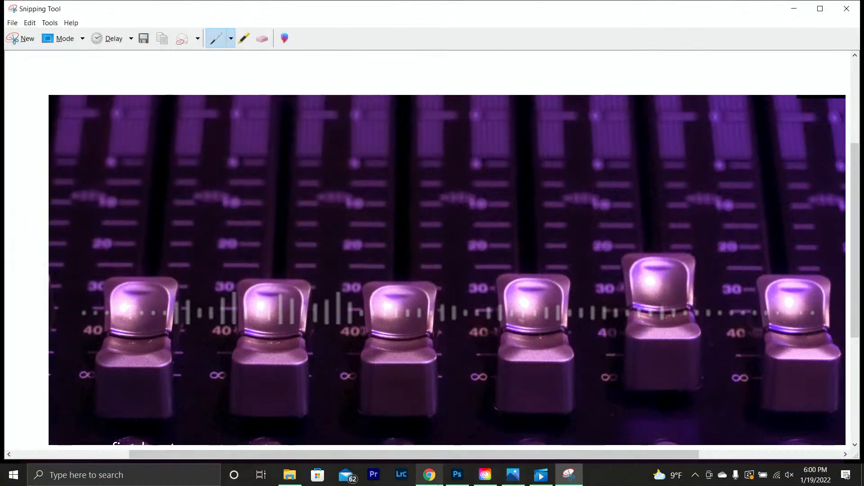
Step: Switch to Photoshop and start opening a file from the computer, browsing to My Passport (D:) > Work > The Cave Collective
click(458, 475)
click(22, 7)
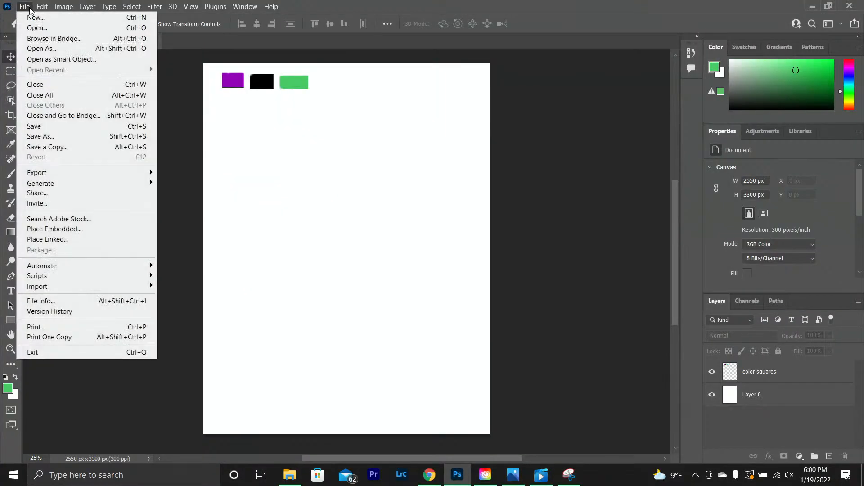
click(37, 29)
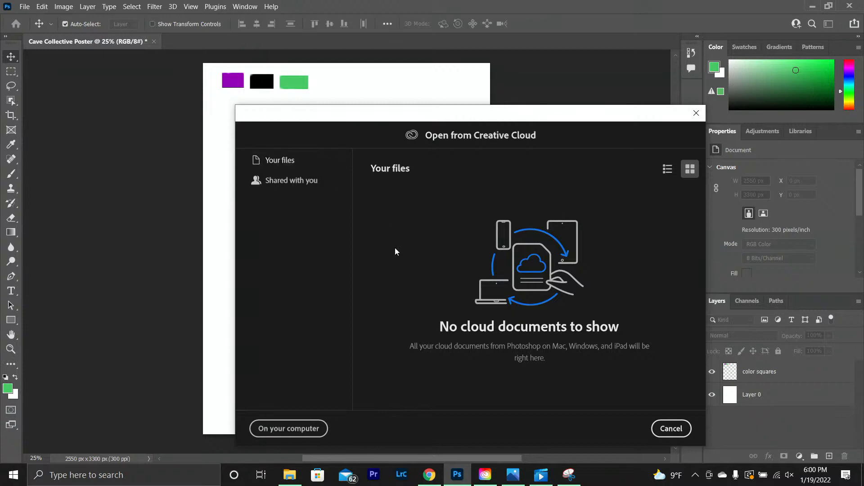
click(318, 427)
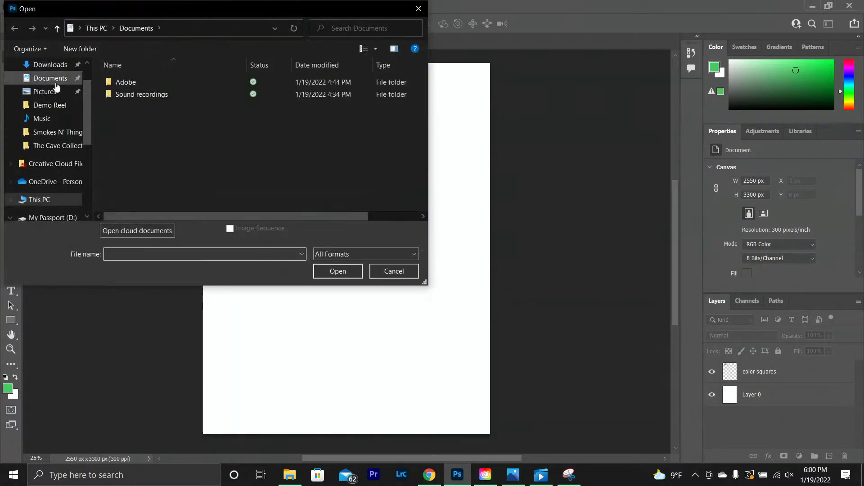
scroll(50, 130, down, 1)
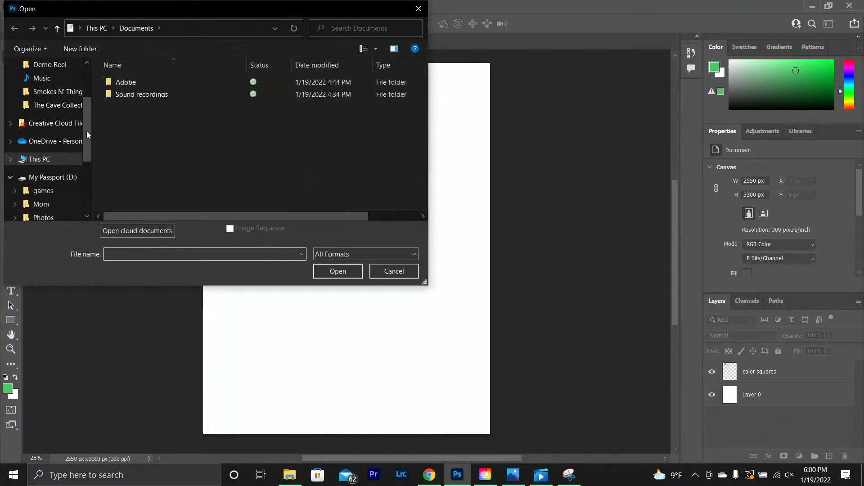
click(52, 177)
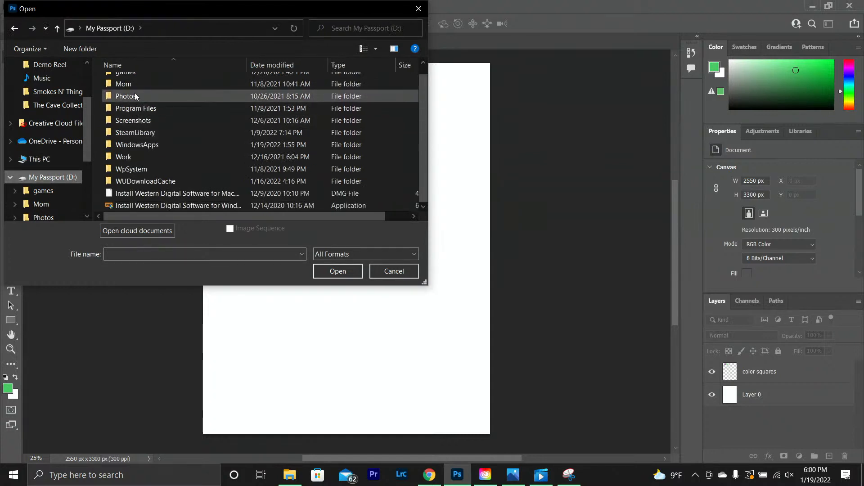
scroll(145, 124, down, 1)
scroll(146, 123, up, 1)
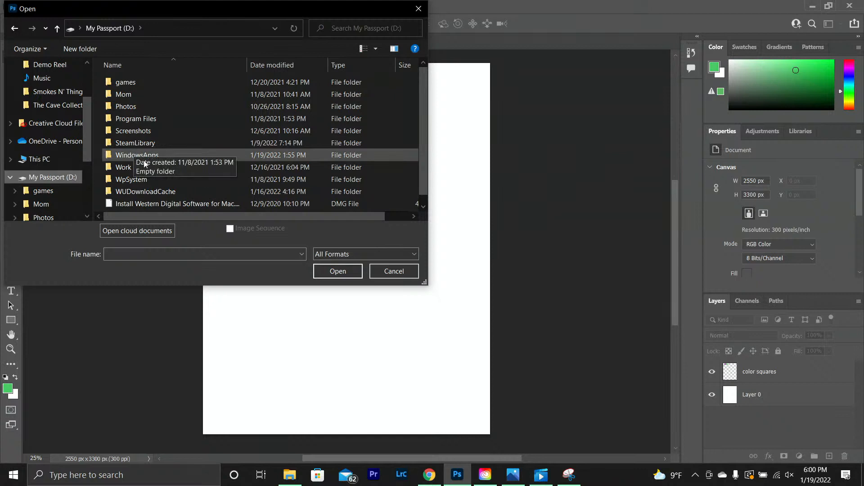
double_click(122, 168)
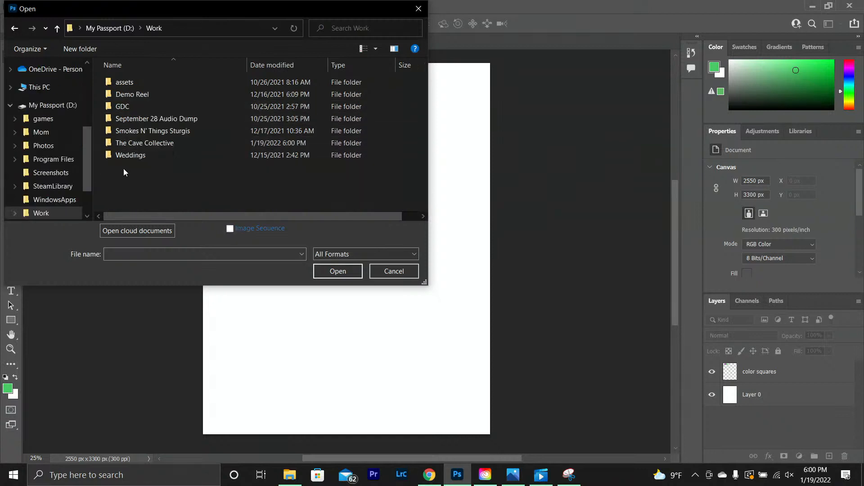
double_click(131, 145)
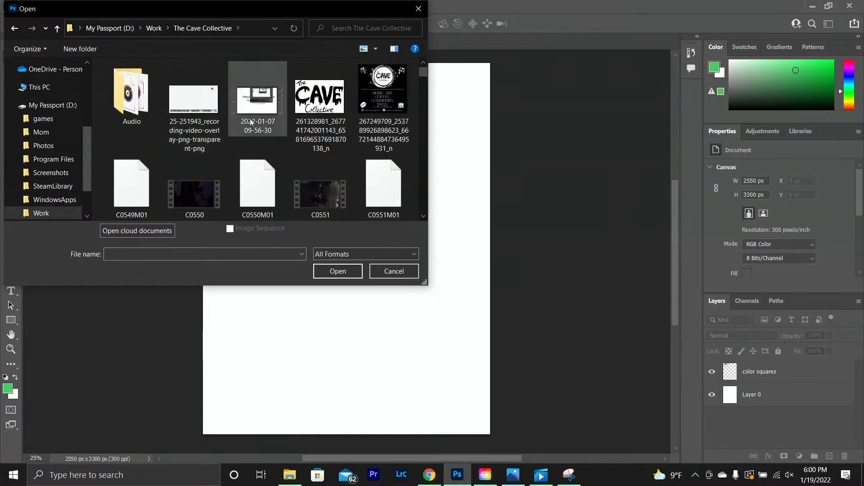
Step: Look through the files in The Cave Collective folder for the captured mixer fader image
scroll(266, 154, down, 3)
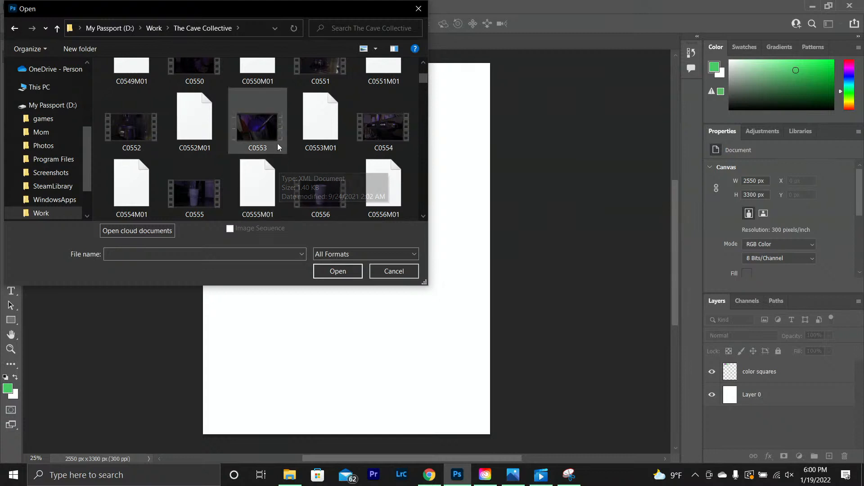
scroll(275, 143, up, 3)
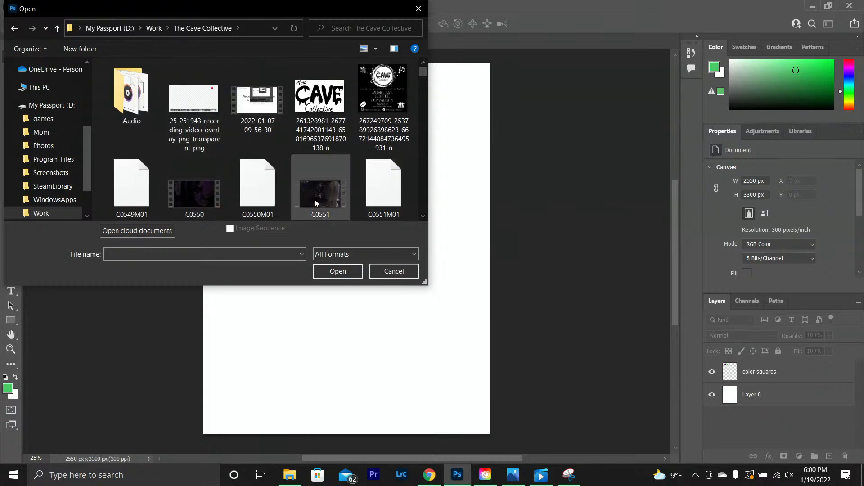
scroll(315, 196, down, 1)
scroll(349, 153, down, 2)
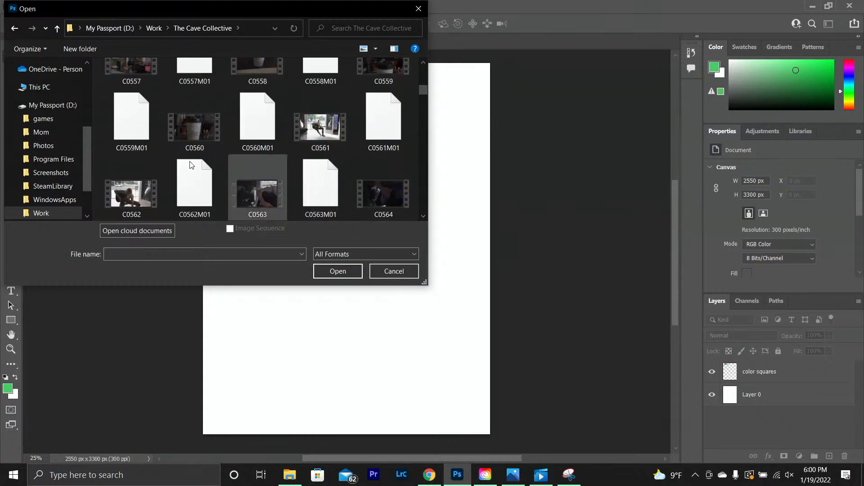
scroll(172, 150, down, 2)
scroll(224, 135, down, 3)
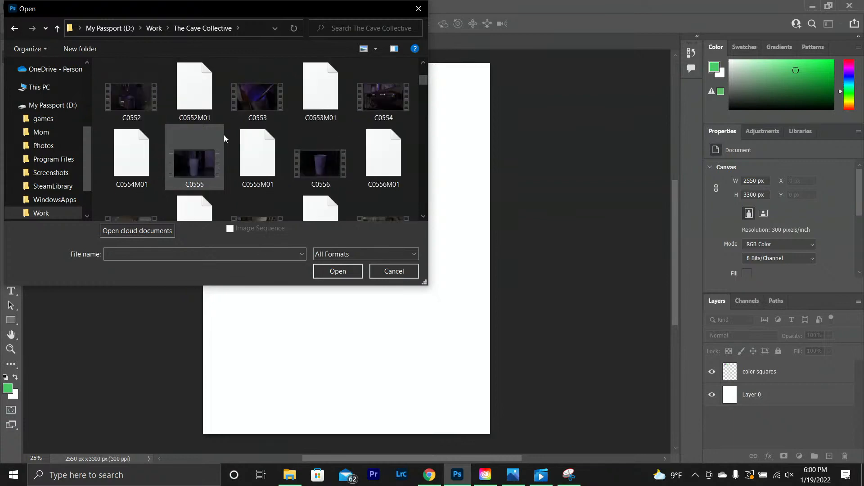
scroll(224, 135, down, 8)
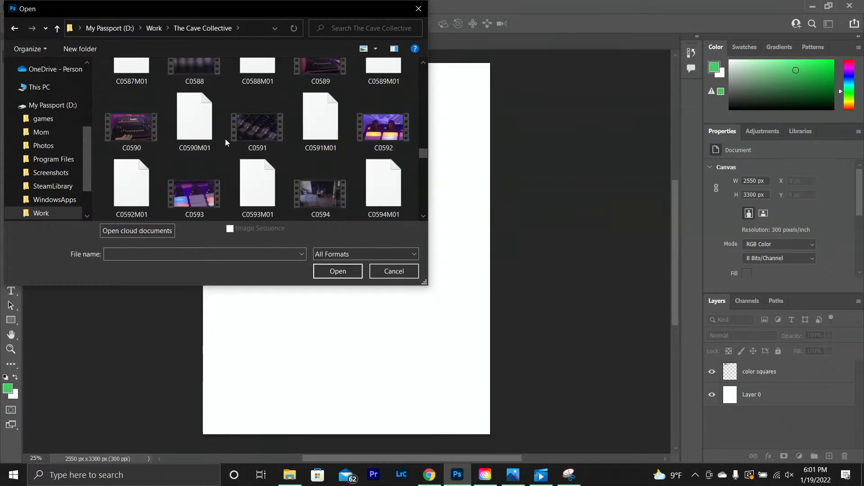
scroll(225, 139, down, 8)
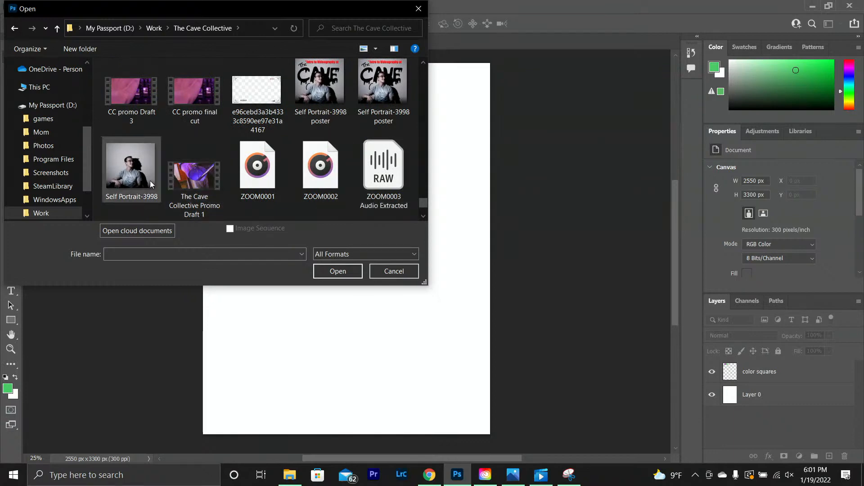
scroll(151, 178, down, 1)
scroll(272, 136, up, 6)
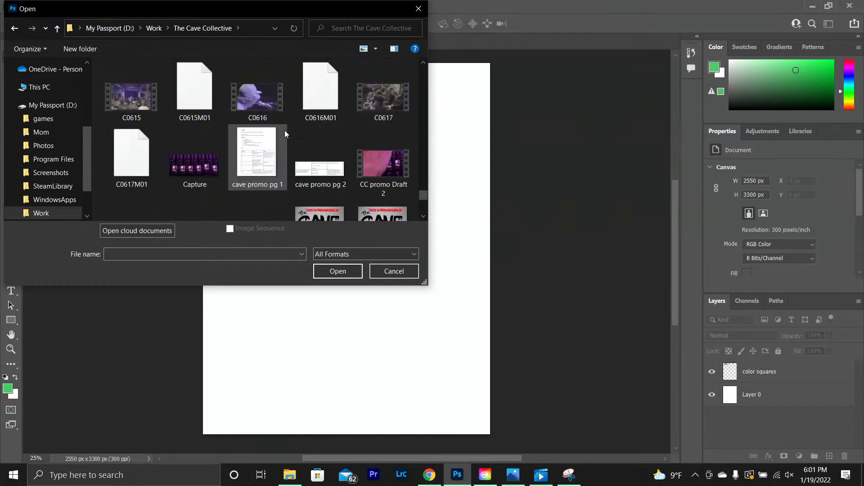
scroll(302, 135, up, 2)
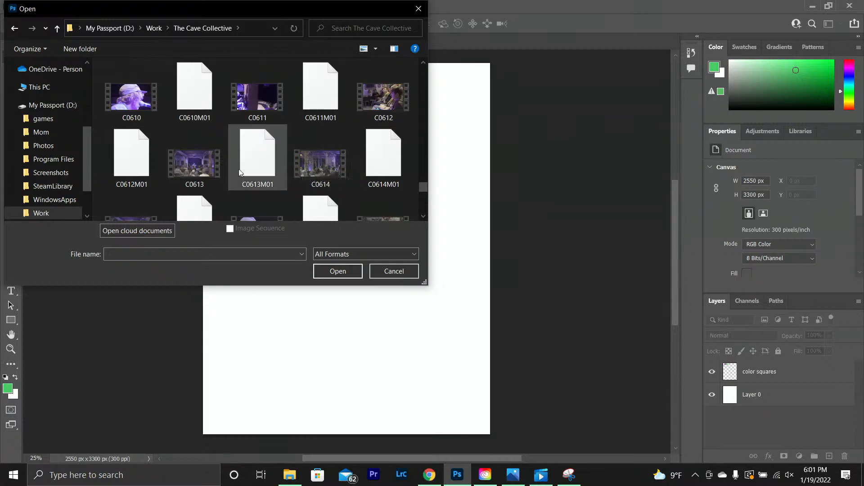
scroll(299, 99, up, 3)
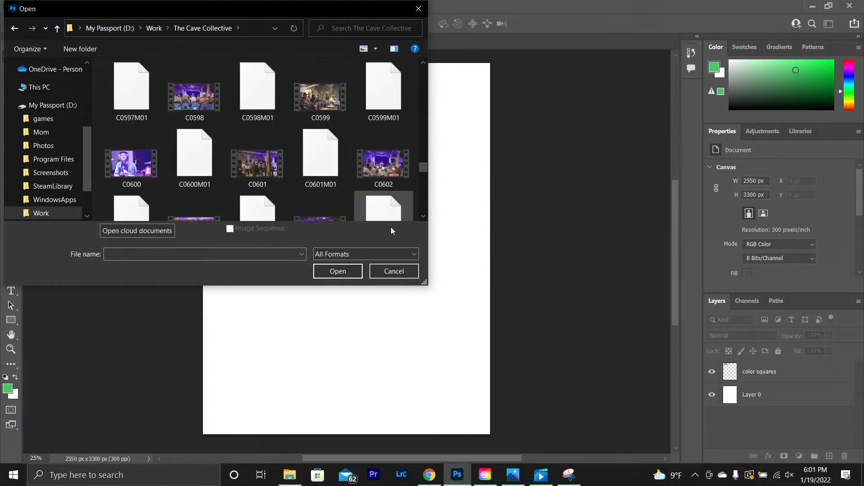
scroll(369, 176, up, 10)
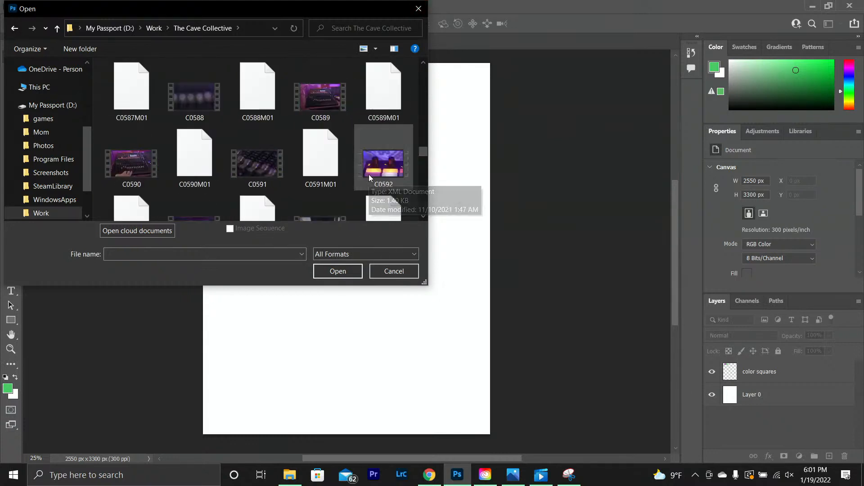
scroll(368, 174, up, 6)
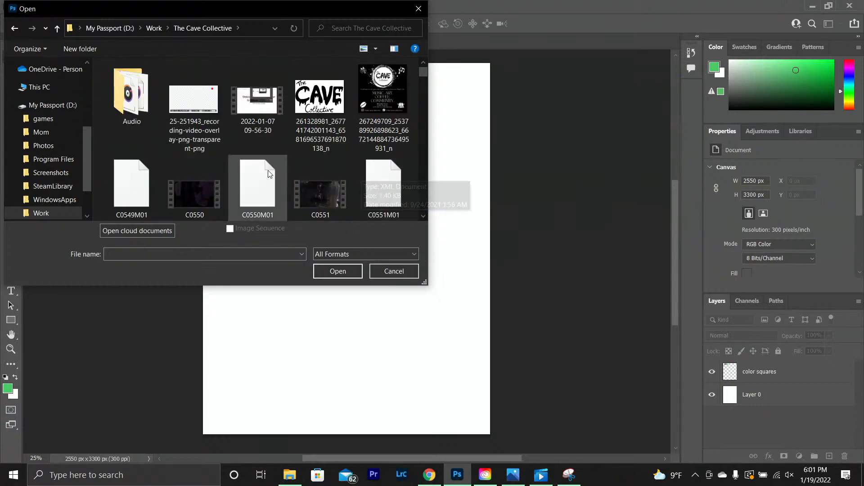
scroll(262, 158, down, 3)
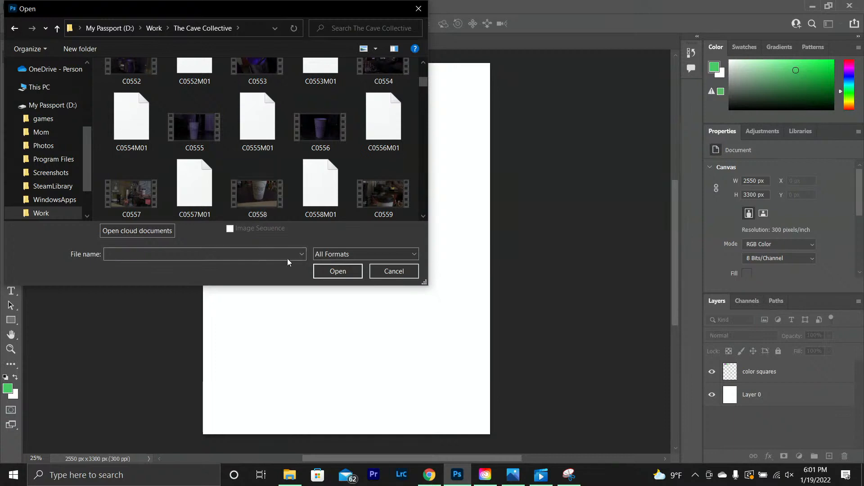
Step: Filter the files by JPEG, switch the filter to PNG, and open the Capture image
click(334, 254)
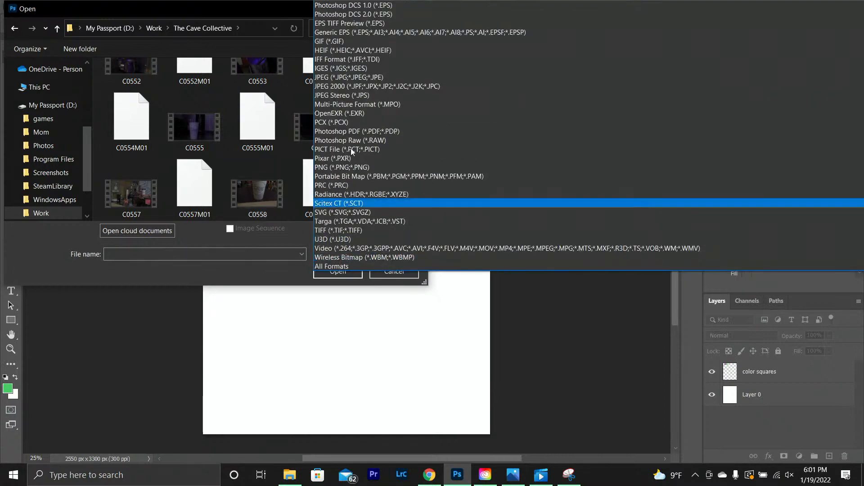
click(347, 77)
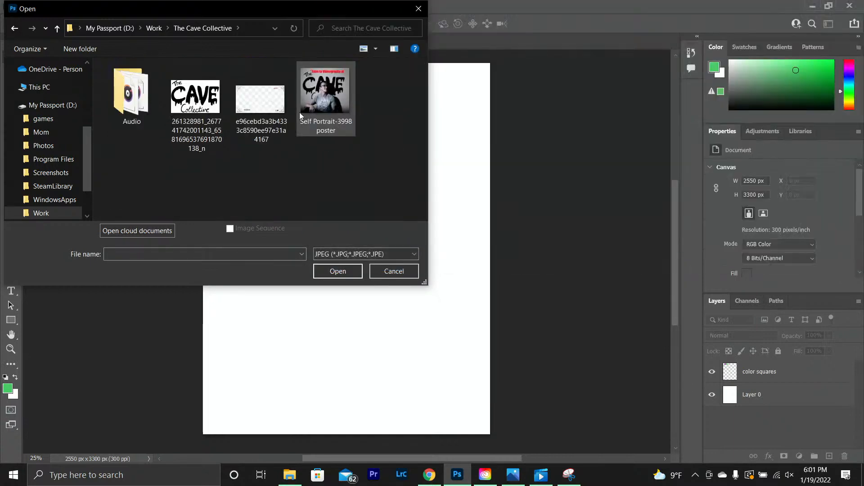
click(367, 252)
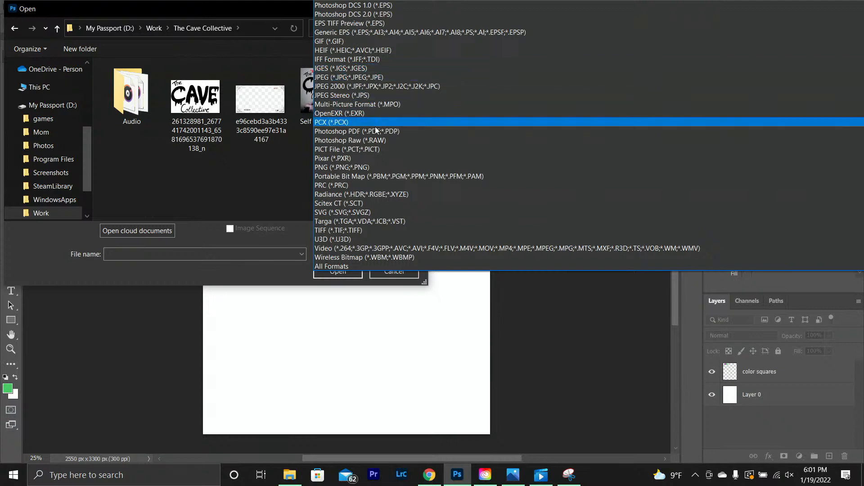
click(360, 170)
click(318, 116)
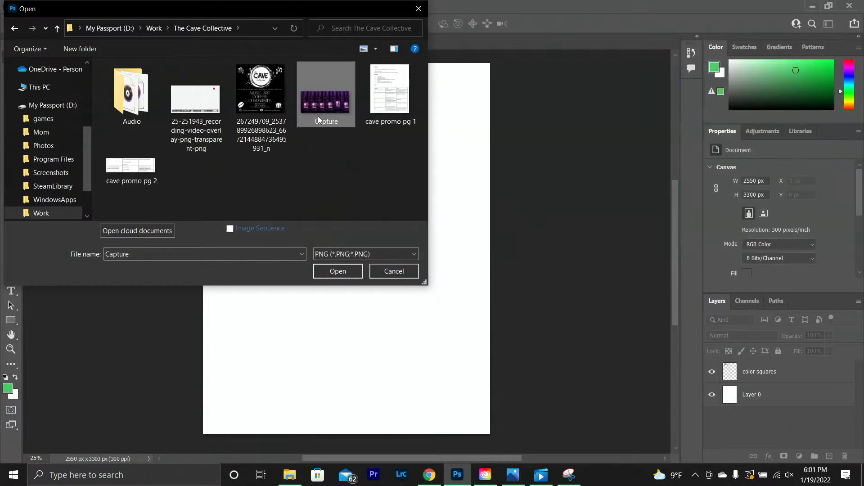
click(338, 272)
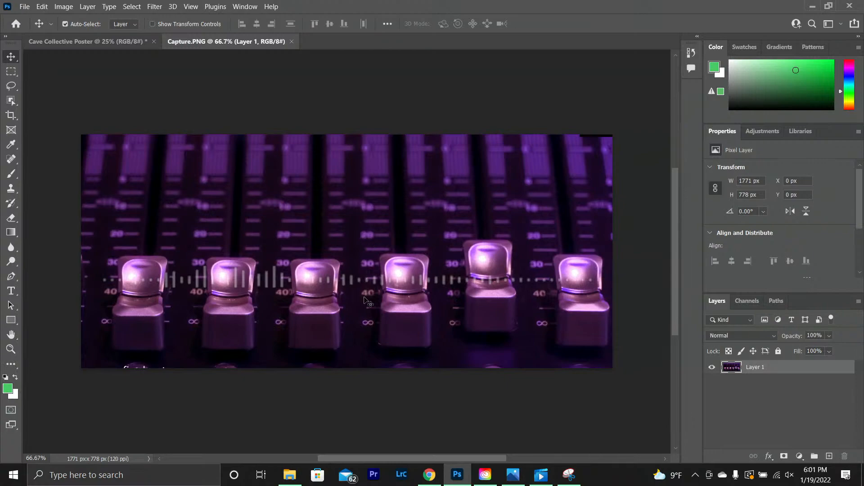
Step: Look through the files in The Cave Collective folder in File Explorer for usable poster material, then return to Photoshop
click(289, 475)
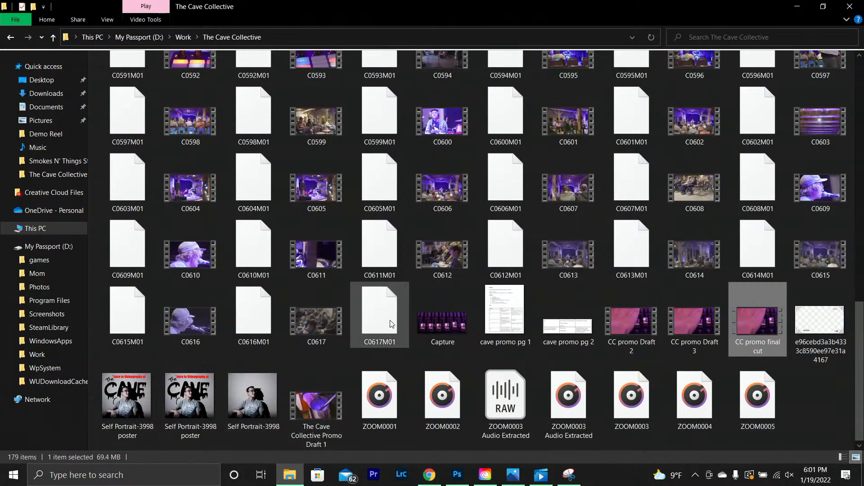
scroll(392, 324, up, 15)
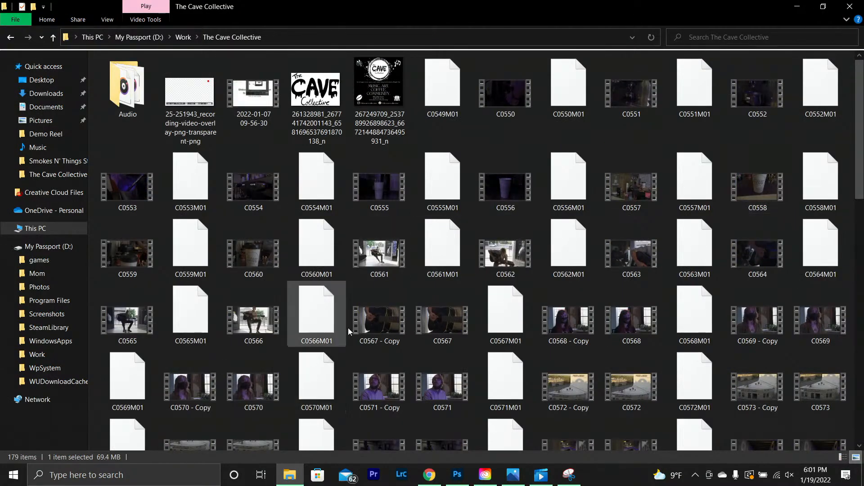
scroll(347, 327, down, 15)
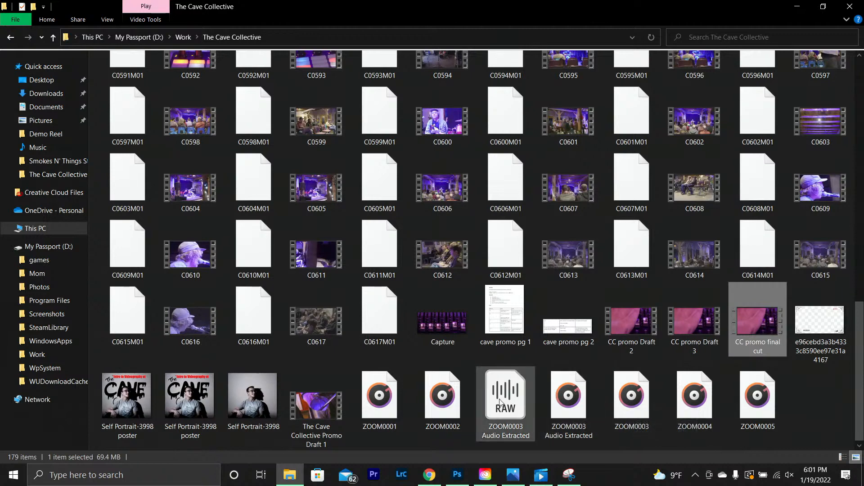
scroll(522, 381, up, 10)
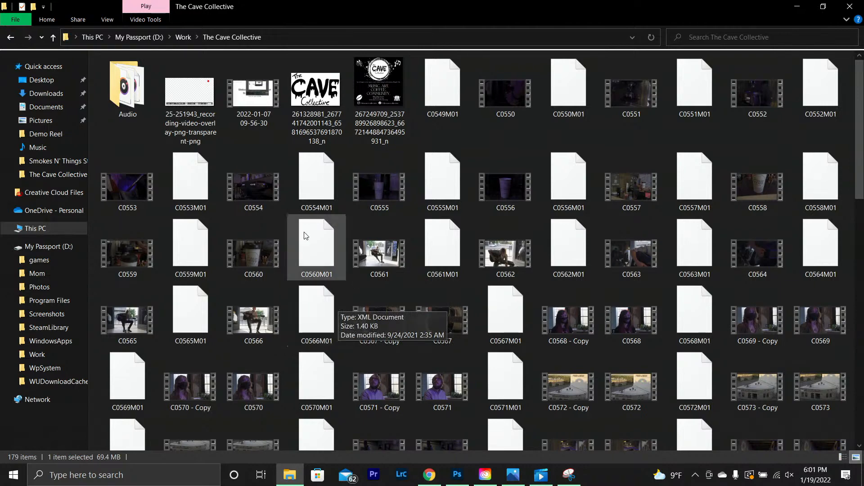
scroll(360, 293, down, 10)
scroll(429, 393, down, 2)
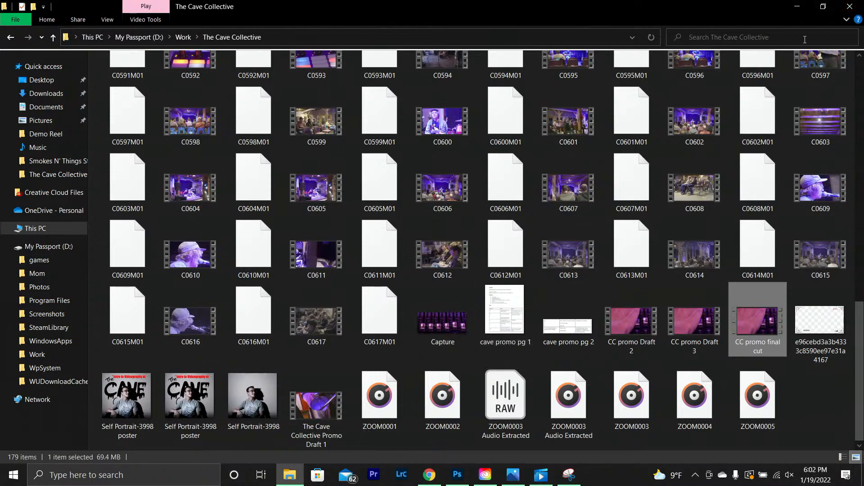
click(797, 6)
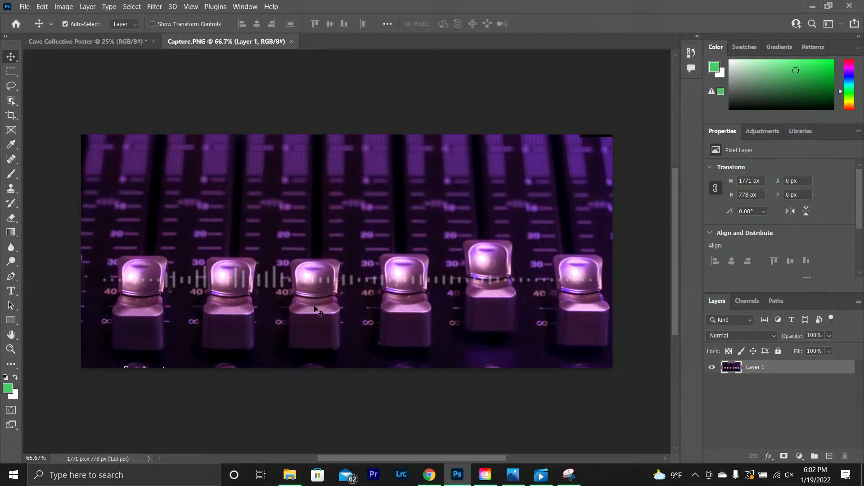
Step: Bring the mixer fader image from Capture.PNG into the Cave Collective Poster document and center it horizontally at about Y 1261 px
drag(317, 311, 347, 282)
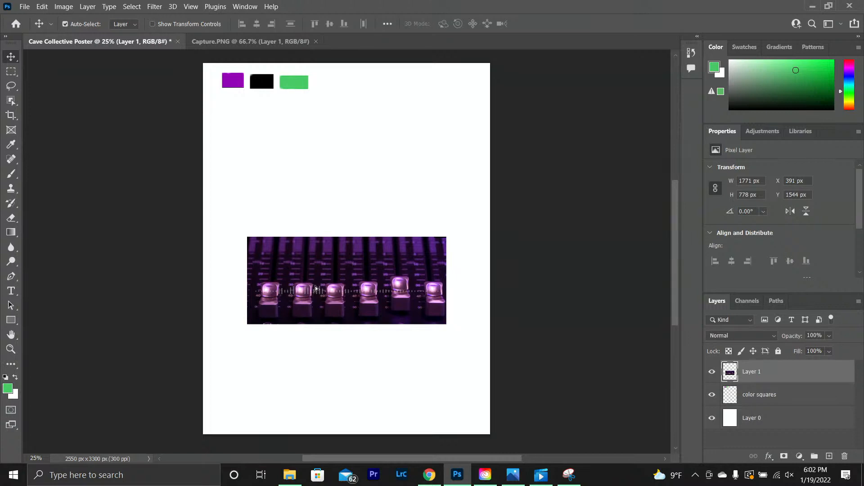
drag(316, 288, 326, 251)
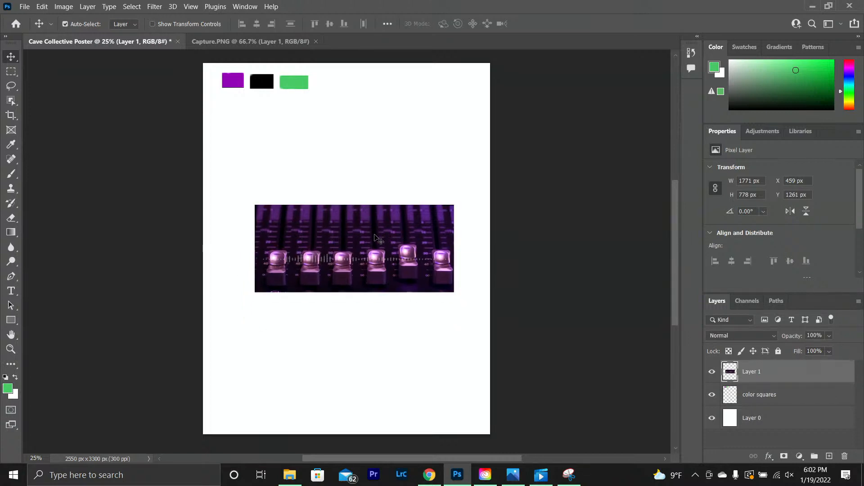
drag(375, 239, 367, 238)
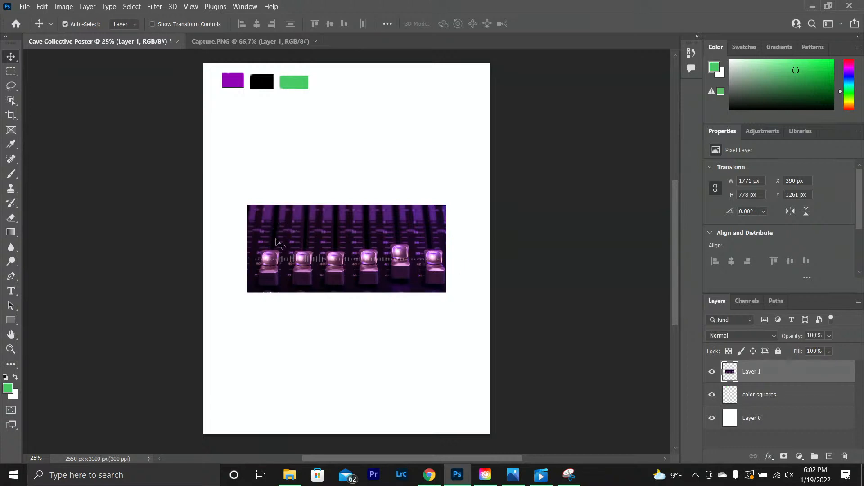
Step: Show the transform controls and stretch the fader image to the poster's full width, about 2550 × 1598 px
right_click(254, 284)
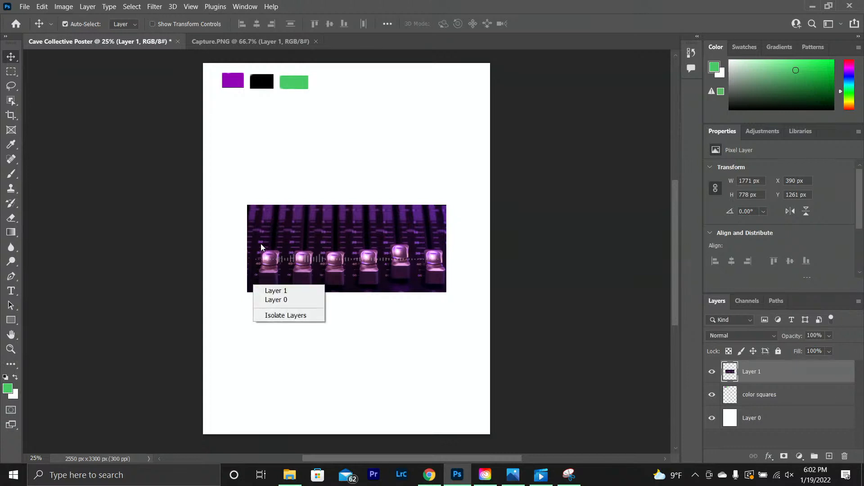
click(277, 206)
click(152, 25)
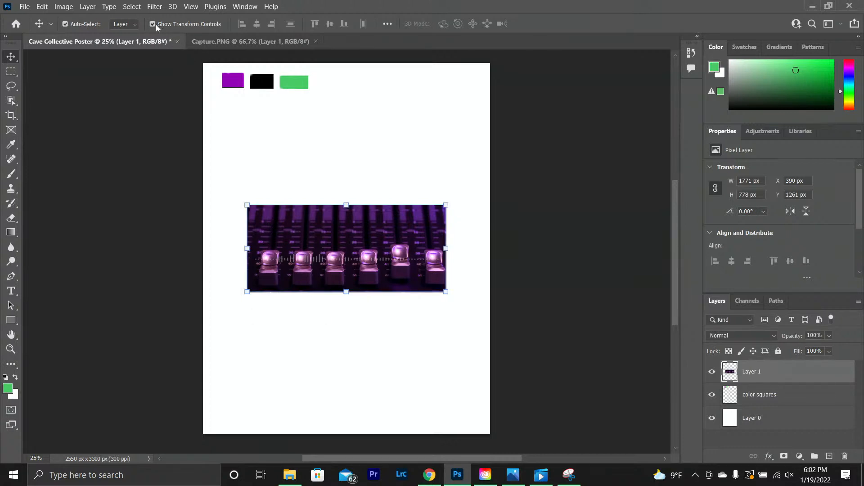
drag(347, 205, 395, 115)
drag(365, 156, 425, 159)
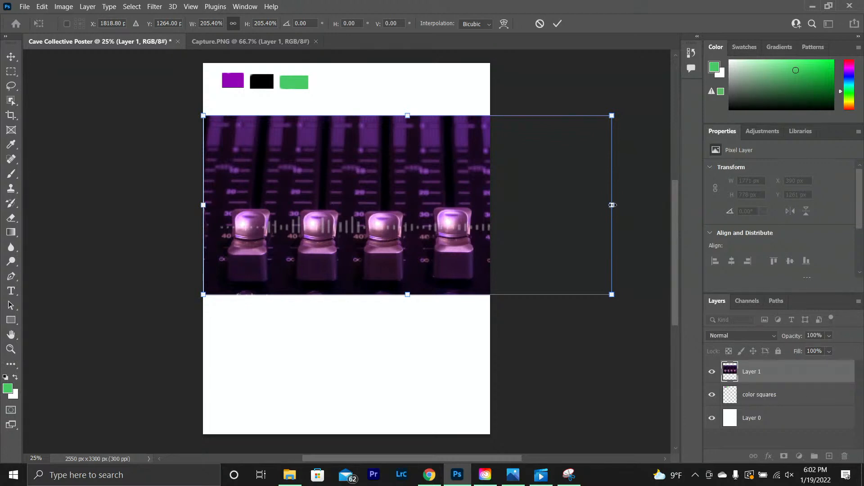
drag(612, 205, 490, 176)
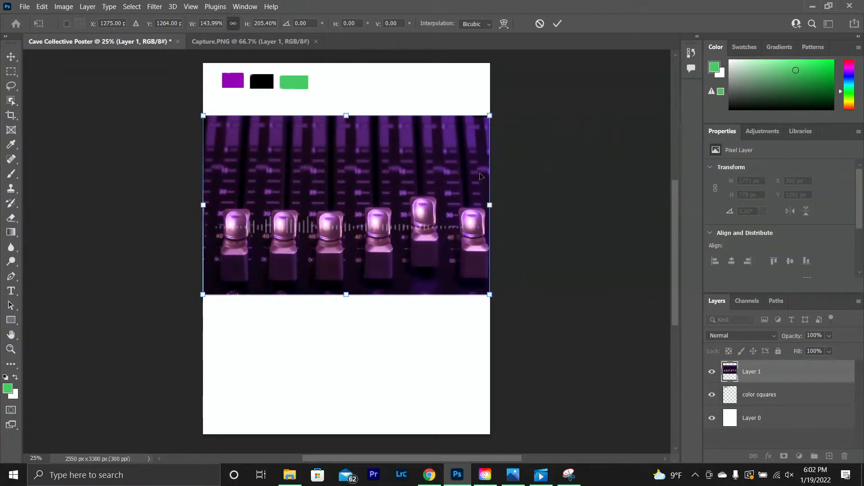
click(557, 24)
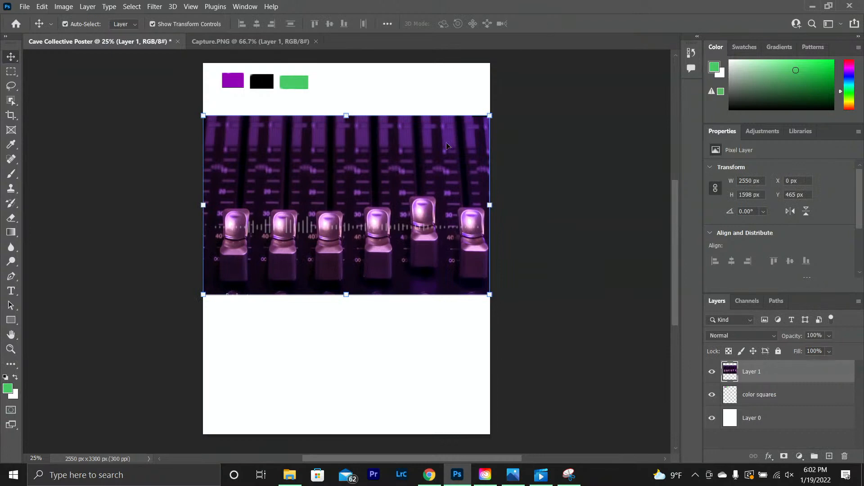
Step: Move the color squares to the poster's upper right edge and position the full-width fader image at about Y 664 px
drag(440, 229, 441, 209)
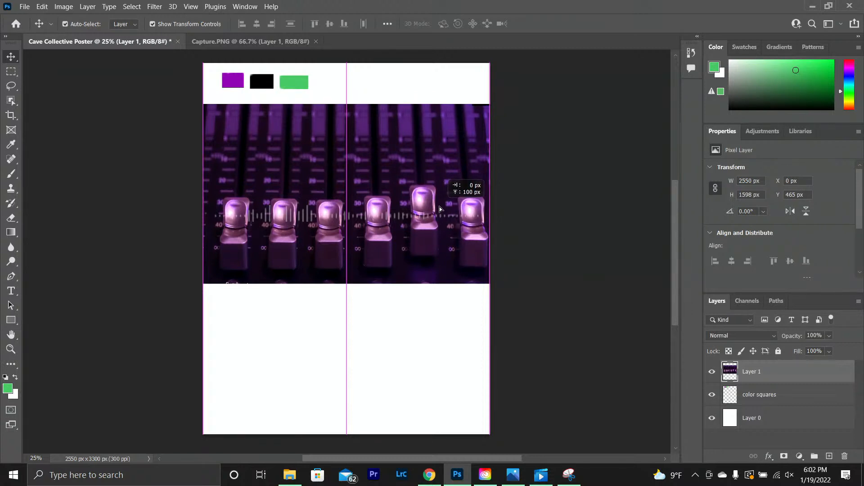
mouse_move(440, 209)
mouse_down()
mouse_move(439, 245)
mouse_move(330, 163)
mouse_move(454, 227)
mouse_move(438, 213)
mouse_move(444, 174)
mouse_move(441, 220)
mouse_move(441, 180)
mouse_move(442, 204)
mouse_up()
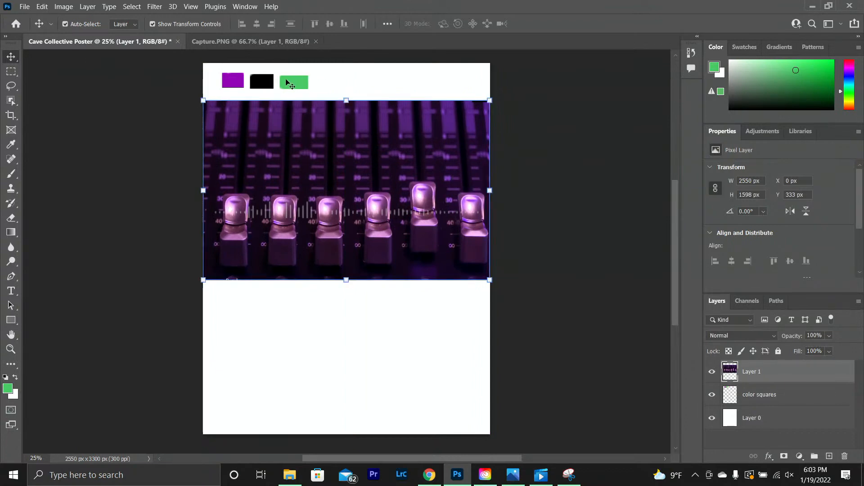
click(229, 85)
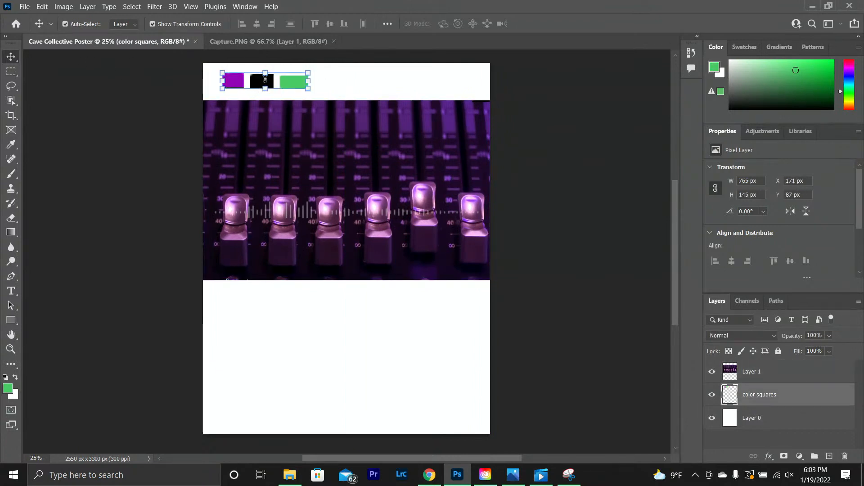
drag(265, 80, 367, 84)
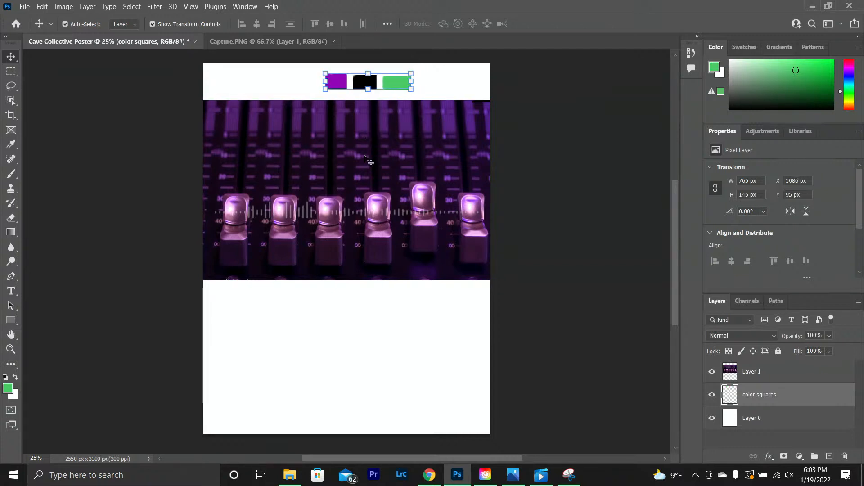
click(369, 153)
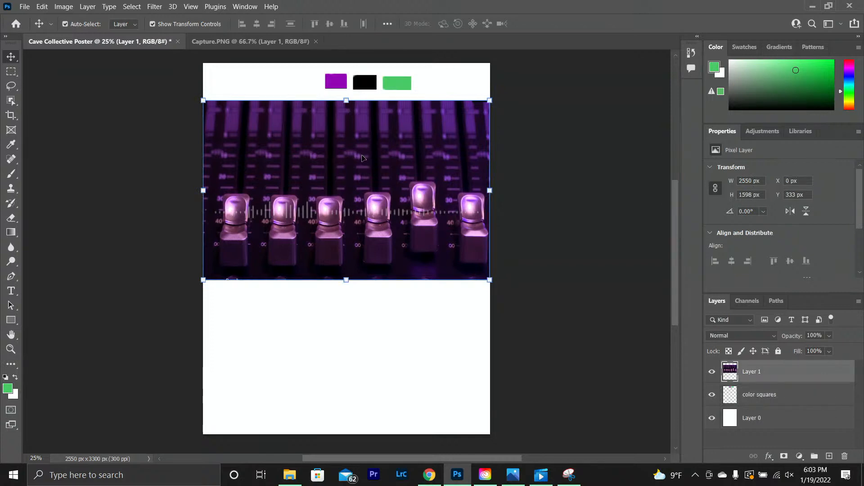
drag(370, 87, 362, 87)
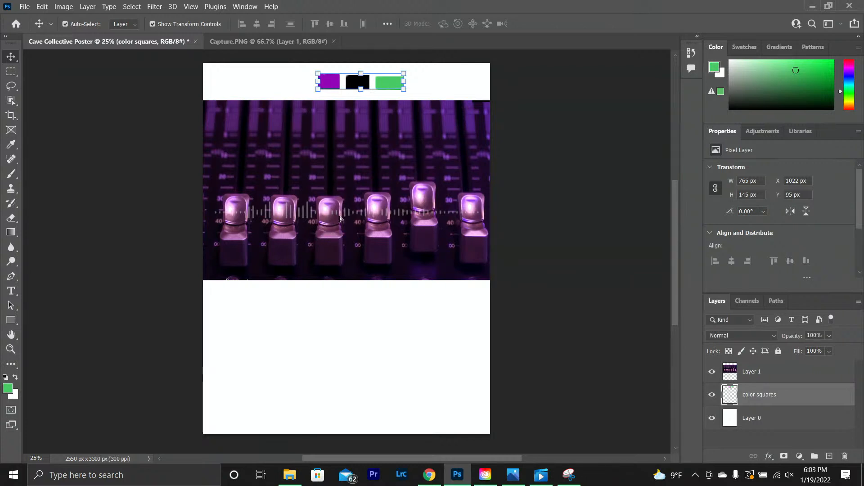
drag(333, 235, 339, 241)
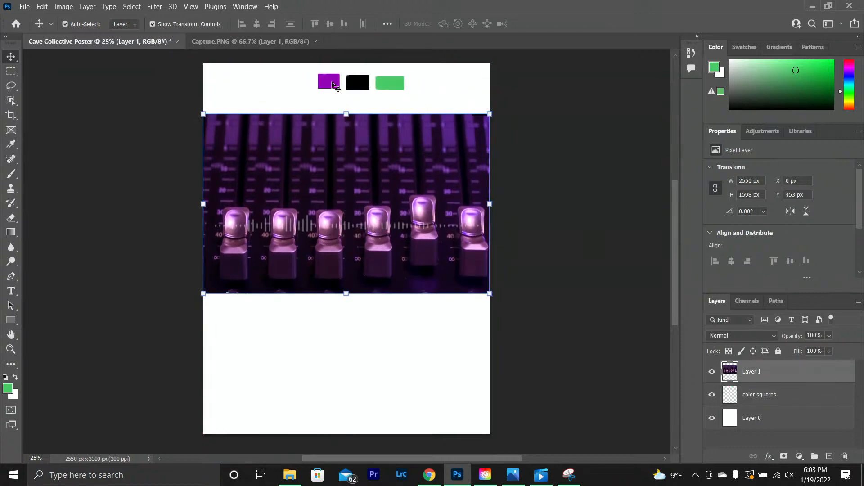
drag(337, 83, 459, 81)
drag(421, 140, 420, 116)
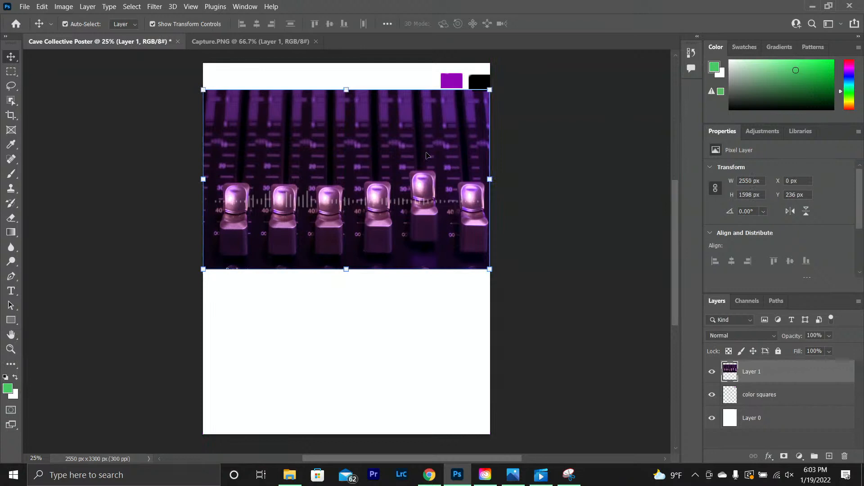
click(395, 320)
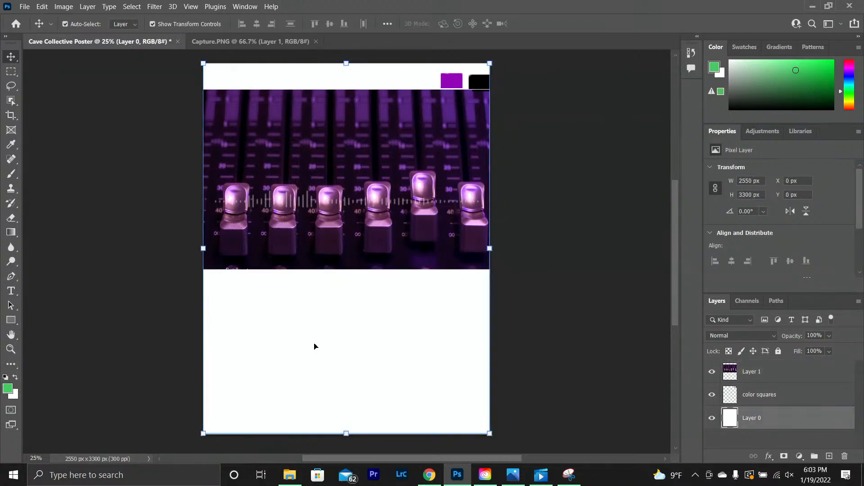
drag(434, 228, 435, 277)
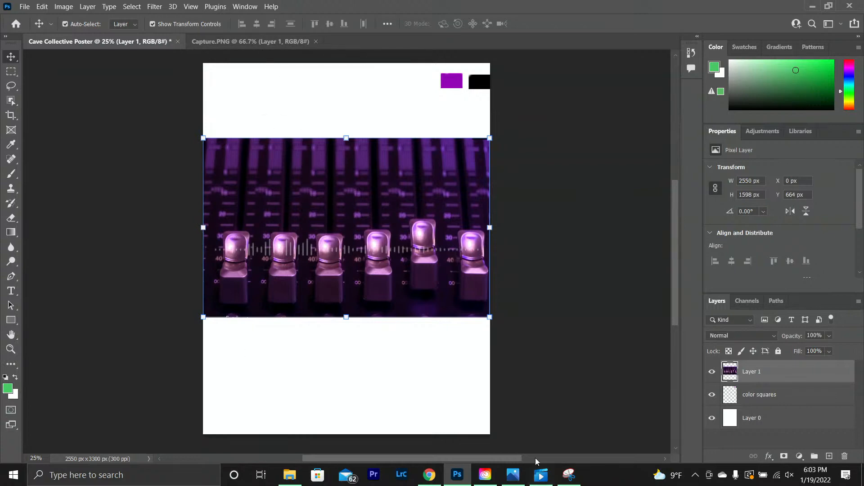
Step: Switch to Chrome and replace the punk rock image search with a Google Images search for "film negative"
click(429, 475)
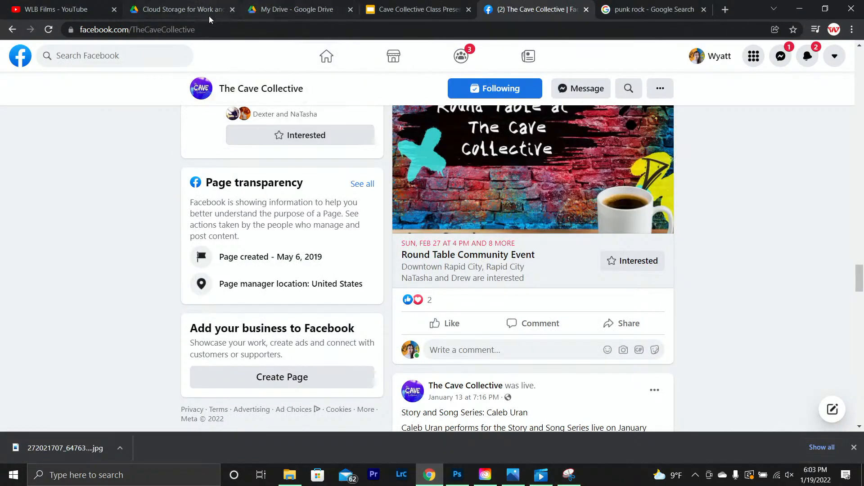
click(622, 8)
click(530, 27)
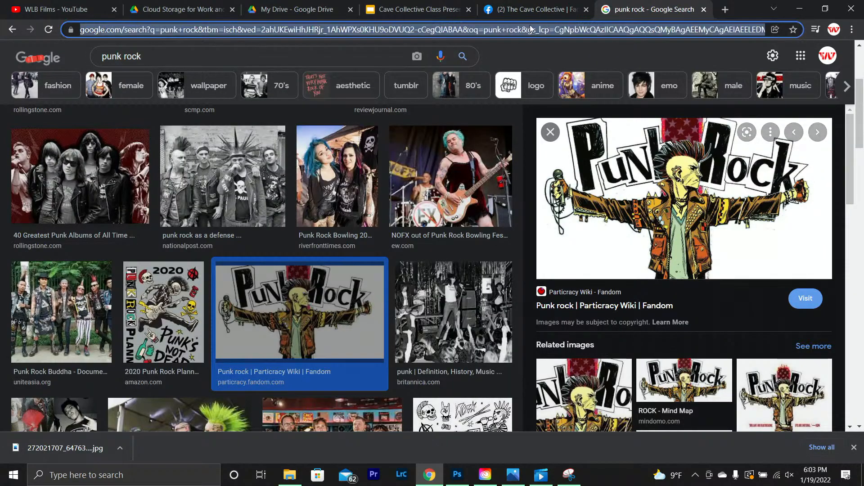
drag(145, 58, 100, 59)
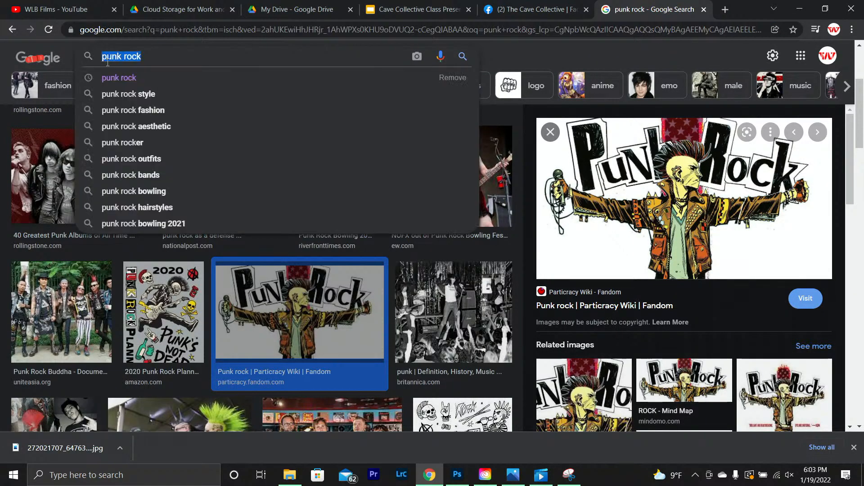
text(film ne)
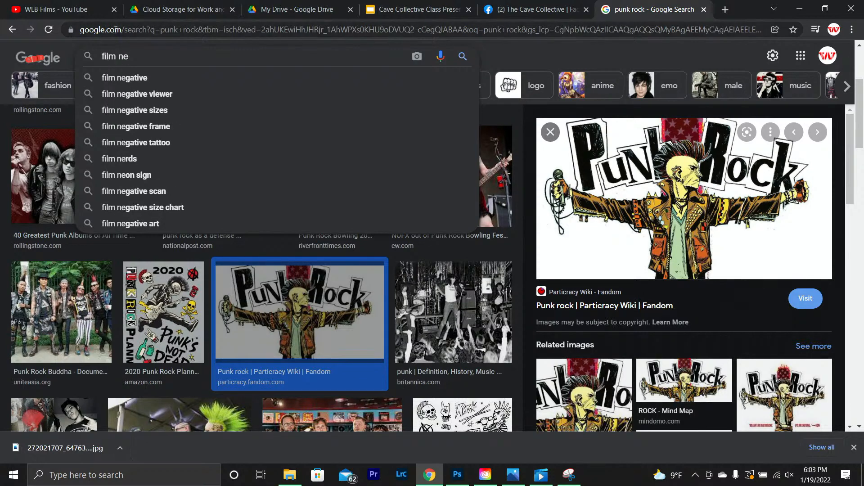
click(119, 76)
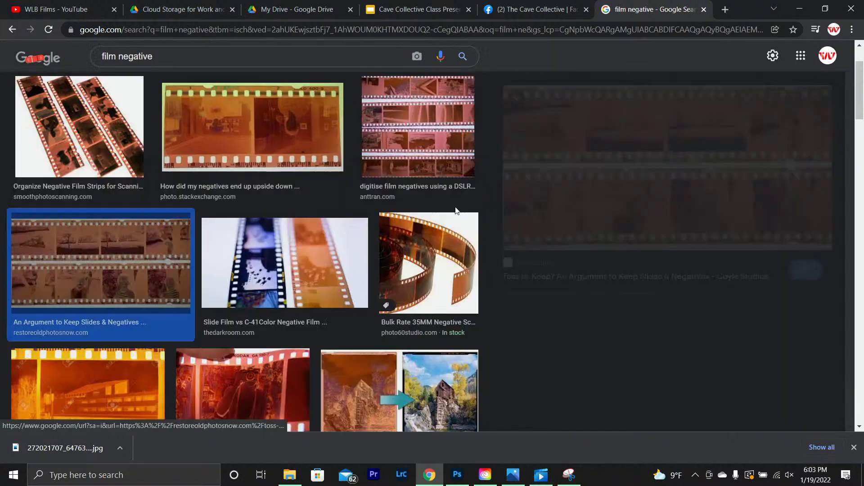
Step: Examine the film negative image results, previewing the Coyle Studios negative strips and the PetaPixel Kodak negative
click(456, 212)
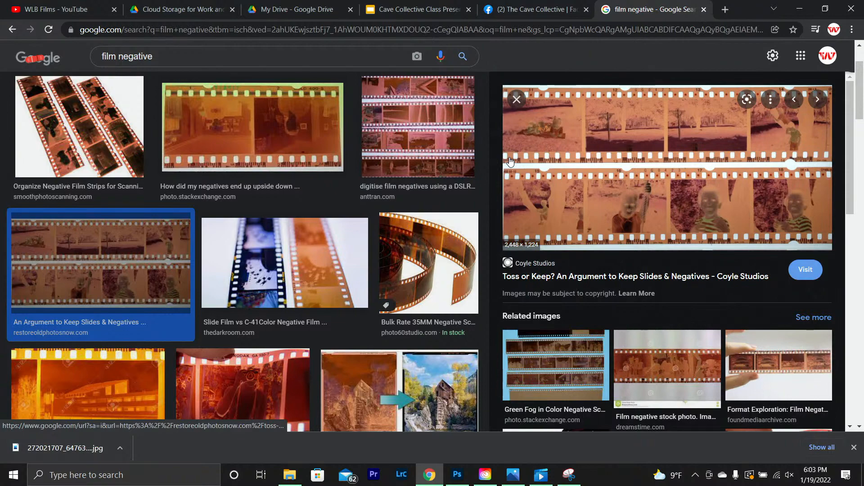
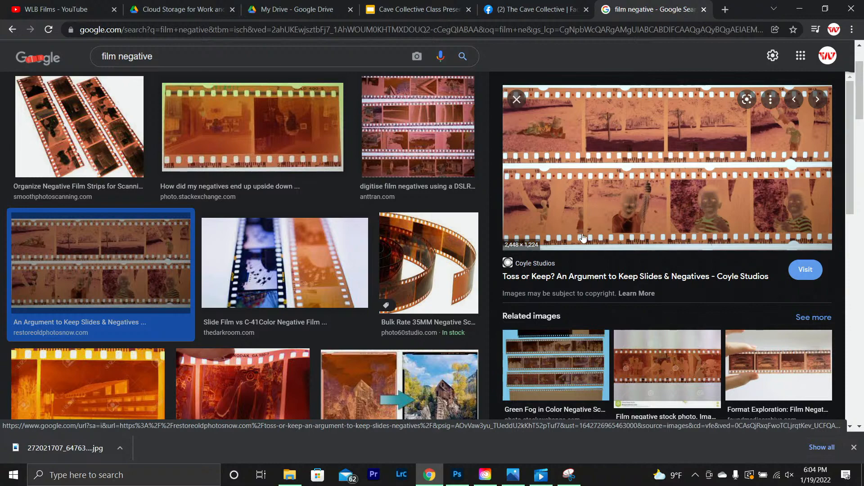
scroll(196, 332, down, 1)
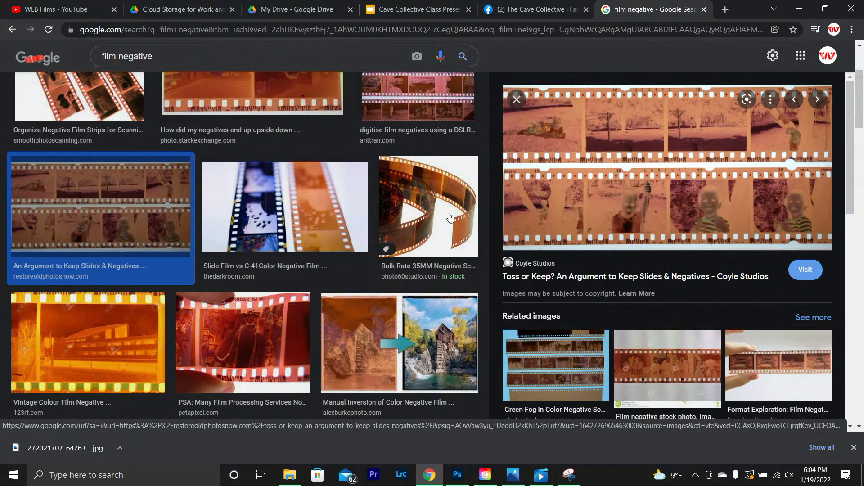
click(226, 318)
scroll(316, 294, up, 2)
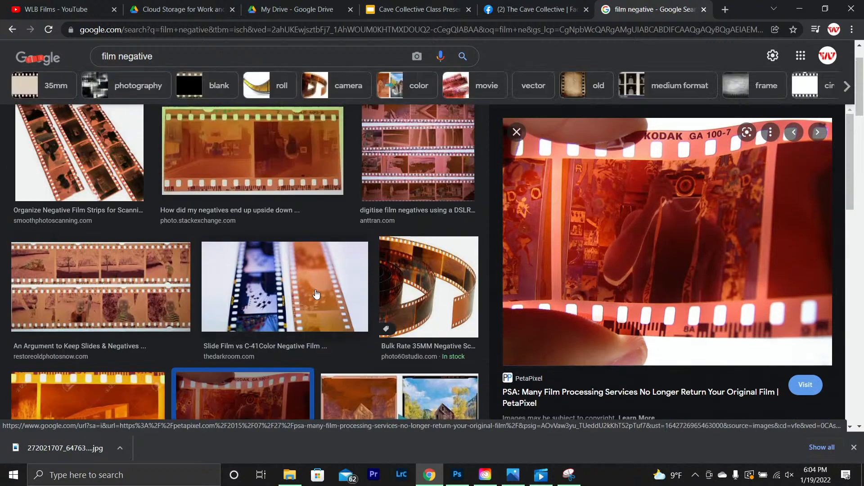
scroll(317, 293, up, 1)
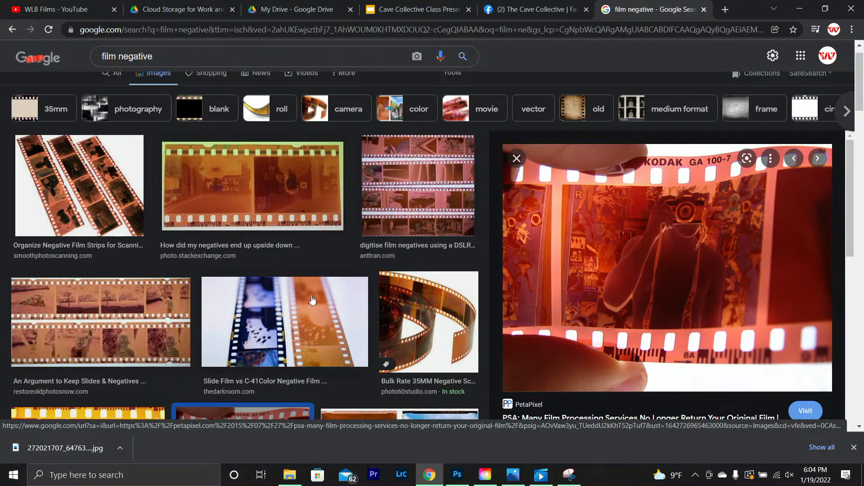
scroll(270, 284, down, 2)
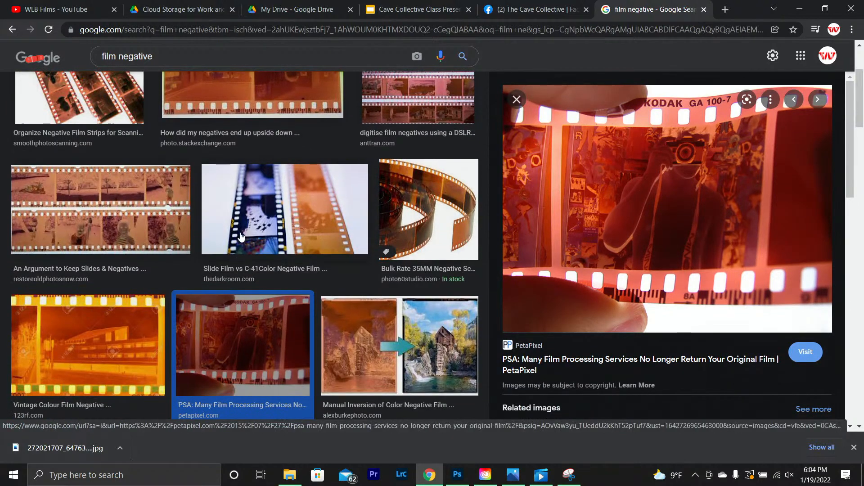
Step: Compare more film negative references, previewing the Coyle Studios strips and the HowToScan.ca Kodak Ektar 100 frame
click(118, 209)
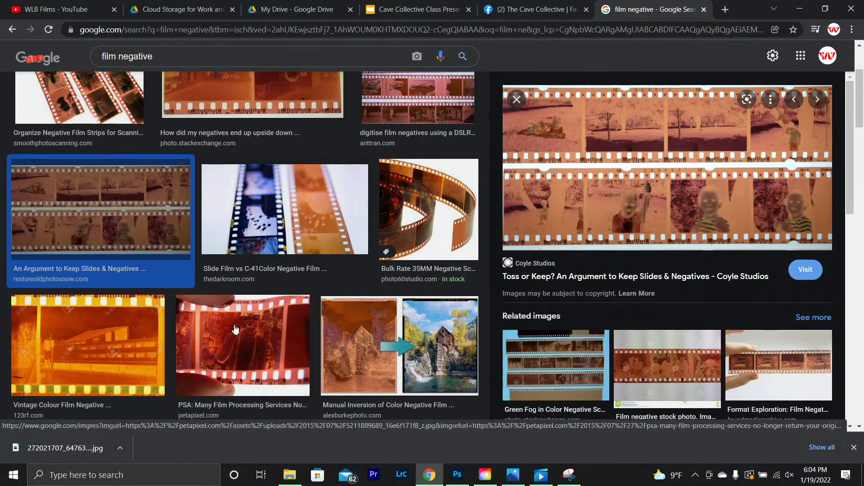
scroll(227, 272, down, 3)
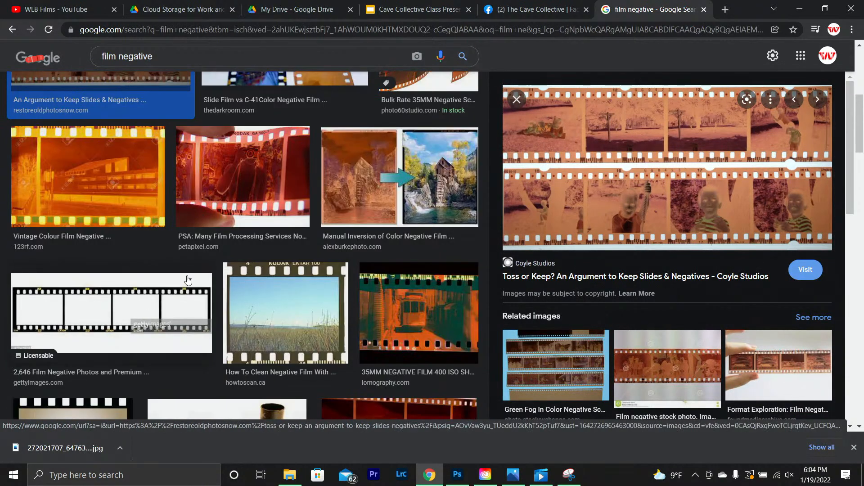
click(319, 317)
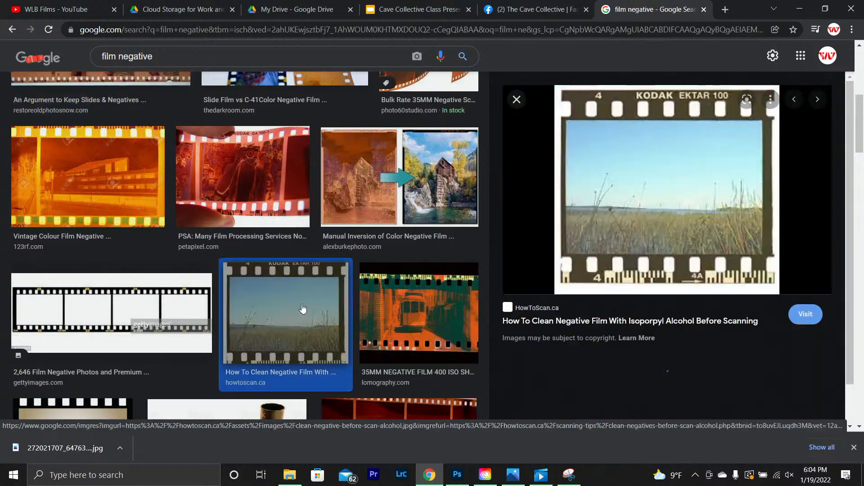
scroll(410, 321, up, 3)
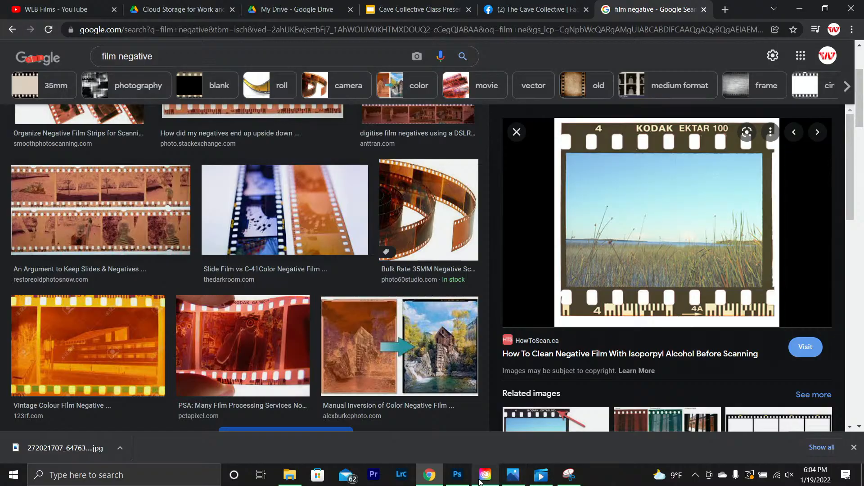
Step: Switch to Photoshop and deselect all layers in the Cave Collective Poster document
click(457, 481)
click(343, 87)
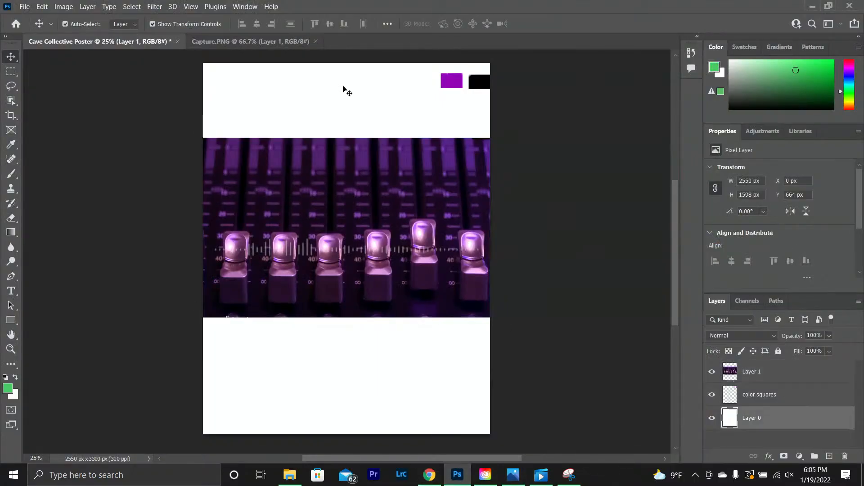
click(511, 345)
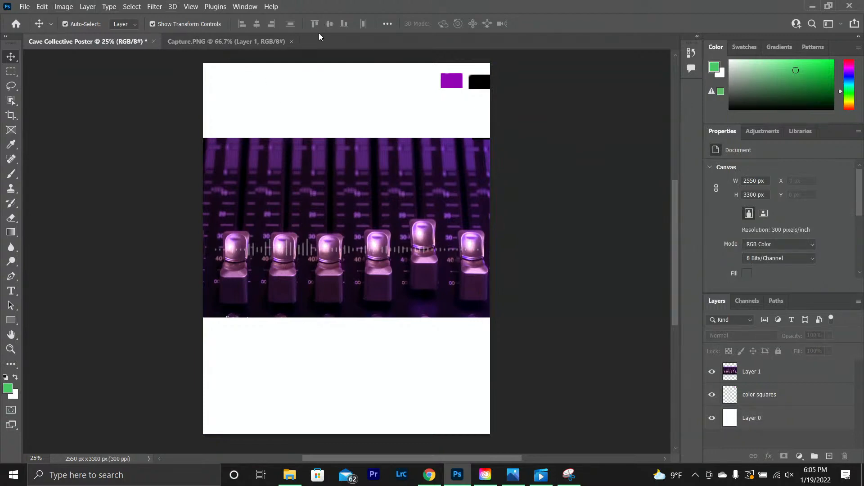
Step: Start a new document and name it "Film Neg"
click(25, 6)
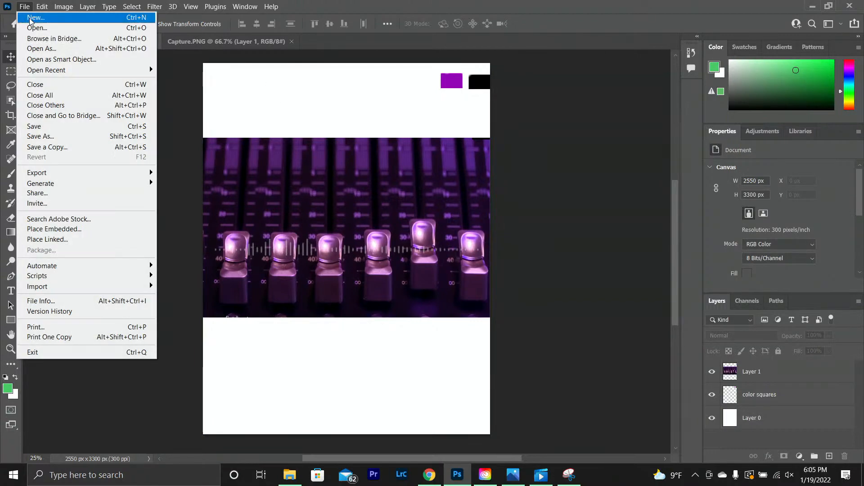
click(31, 18)
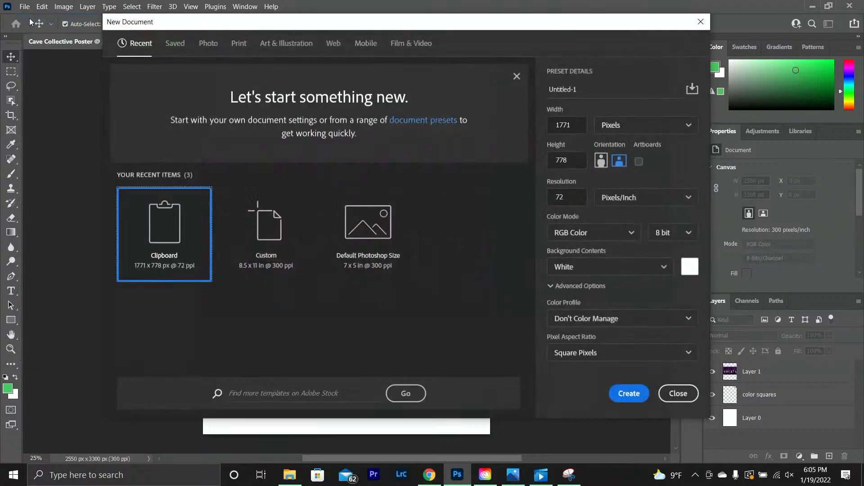
click(630, 125)
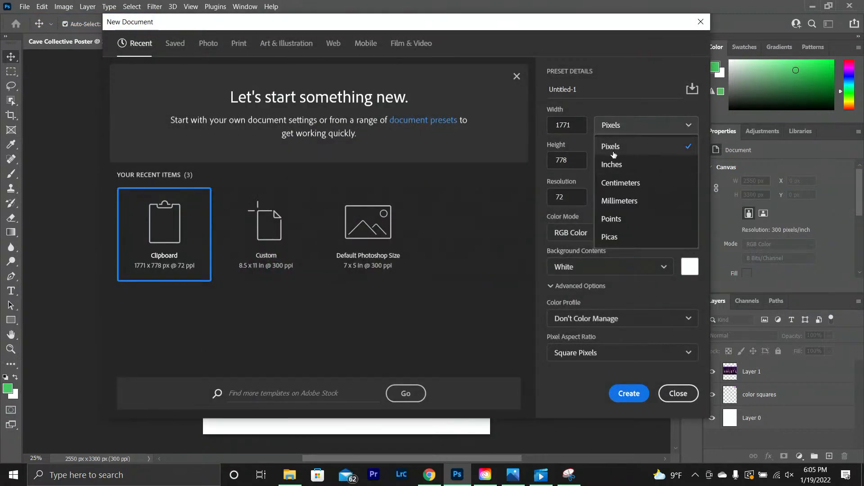
click(584, 89)
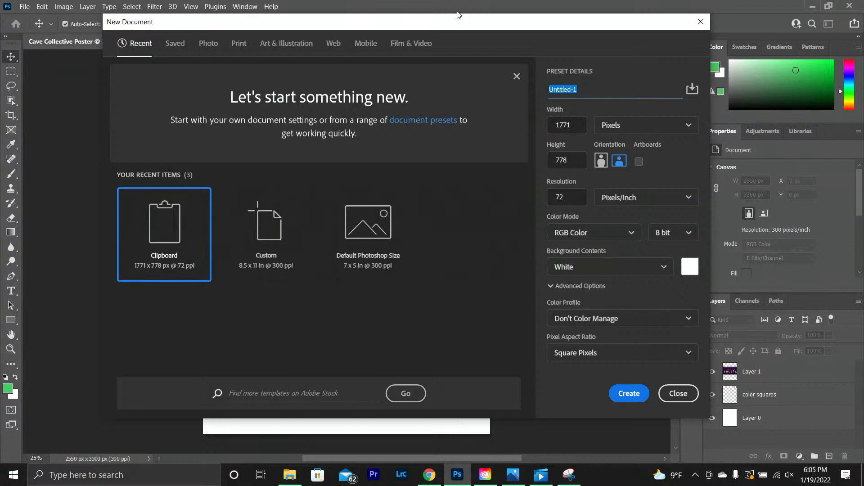
text(Film Neg)
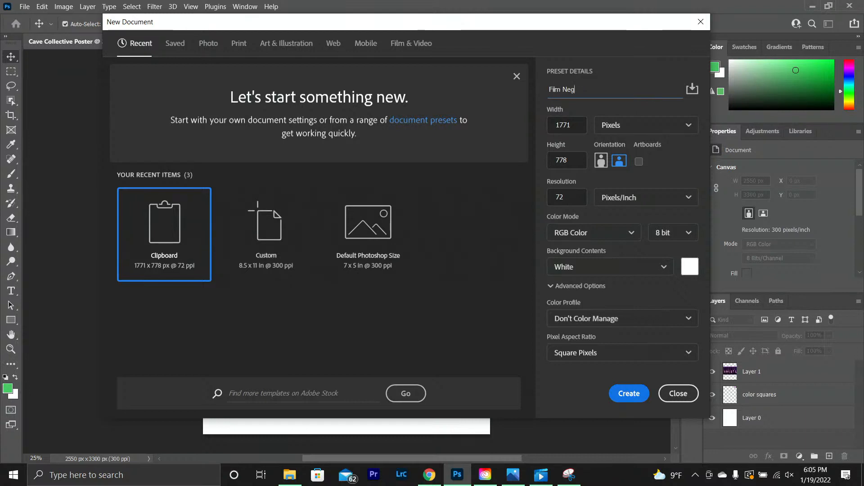
text(i)
Step: Give the new document portrait orientation, a height of 5 pixels and a resolution of 8 pixels/inch
click(622, 201)
click(568, 232)
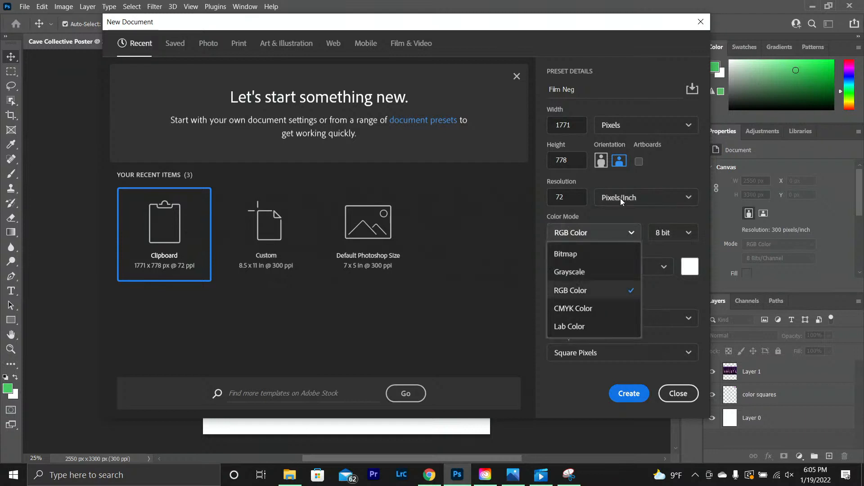
click(580, 164)
click(623, 202)
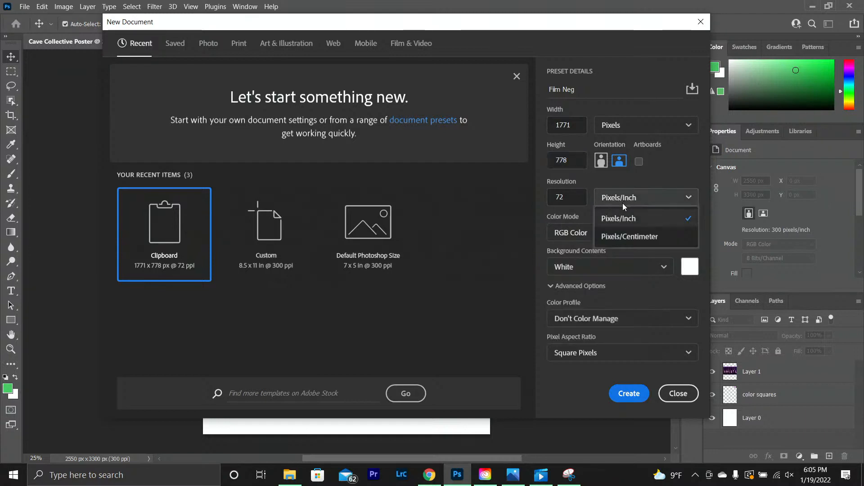
click(620, 225)
drag(569, 161, 550, 161)
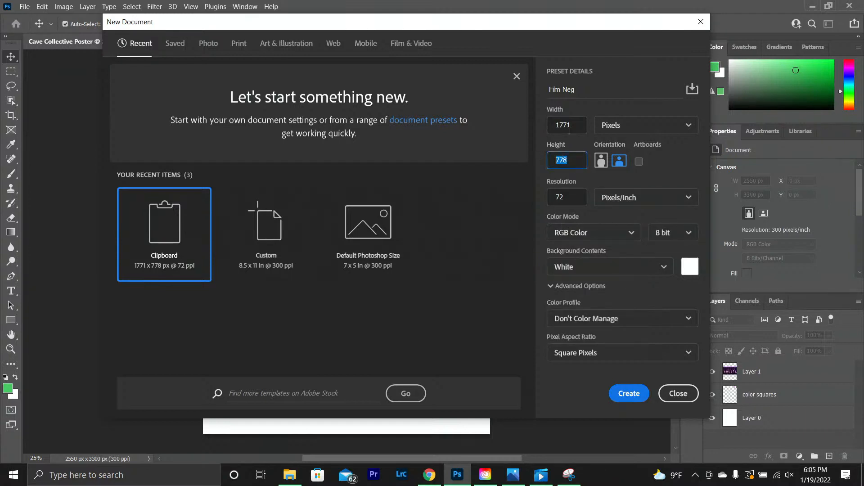
click(631, 201)
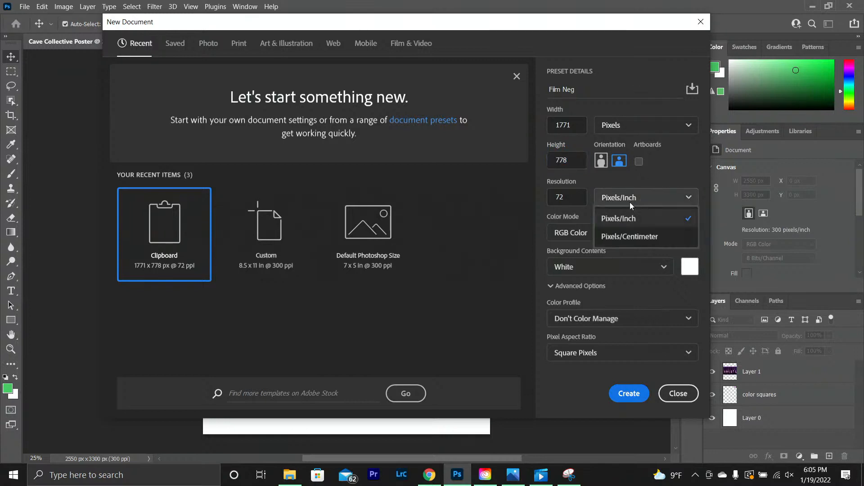
click(627, 218)
double_click(585, 167)
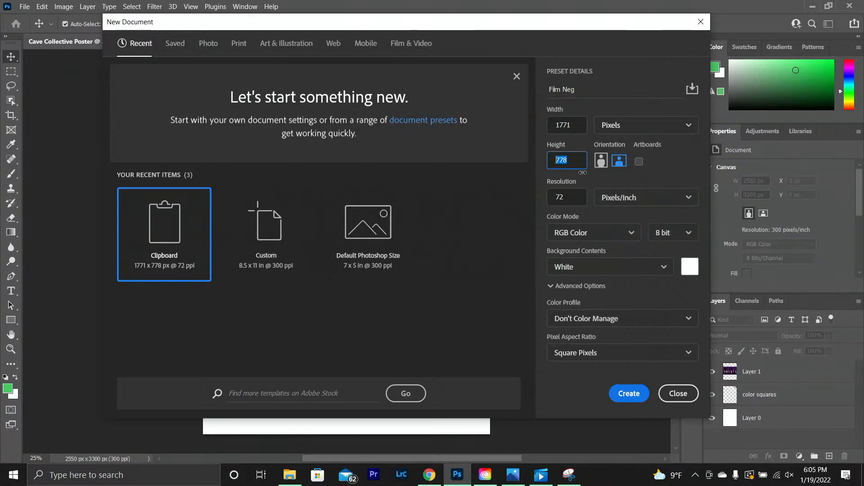
click(601, 161)
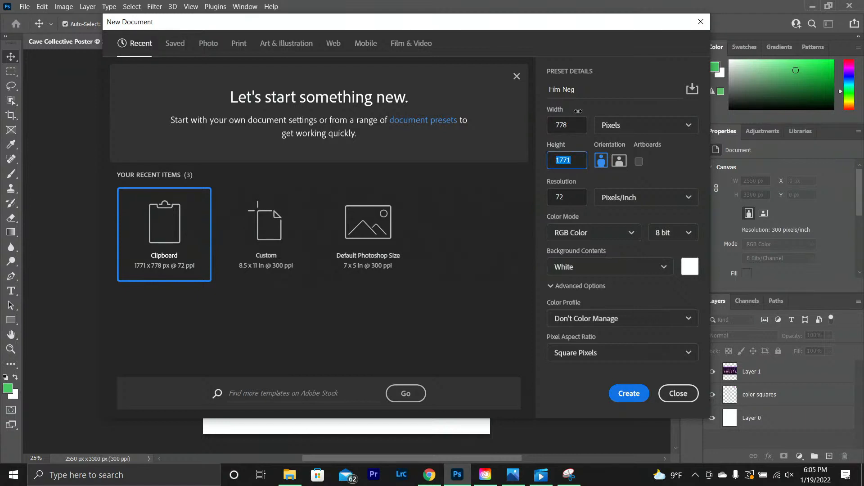
text(4.5)
key(Tab)
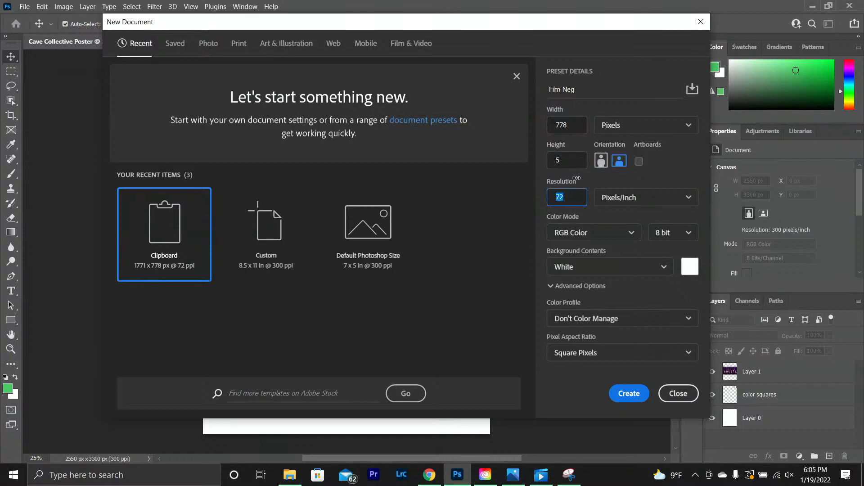
text(8)
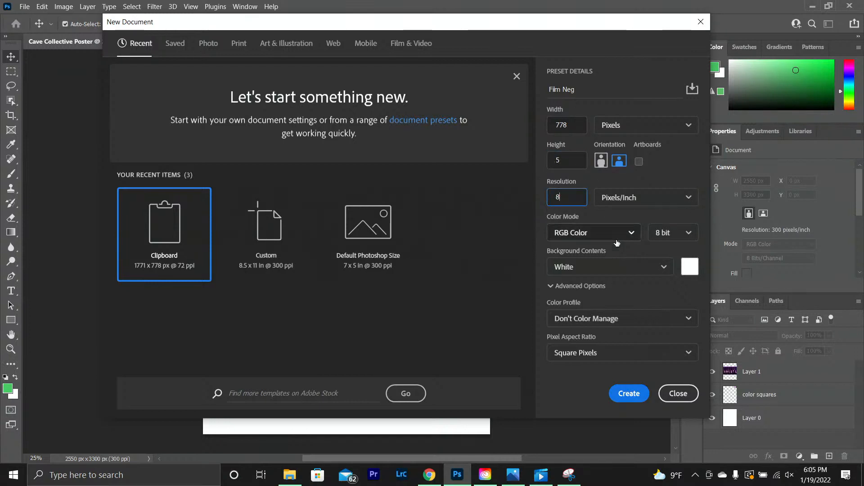
Step: Create the Film Neg document with a transparent background and close it
click(655, 171)
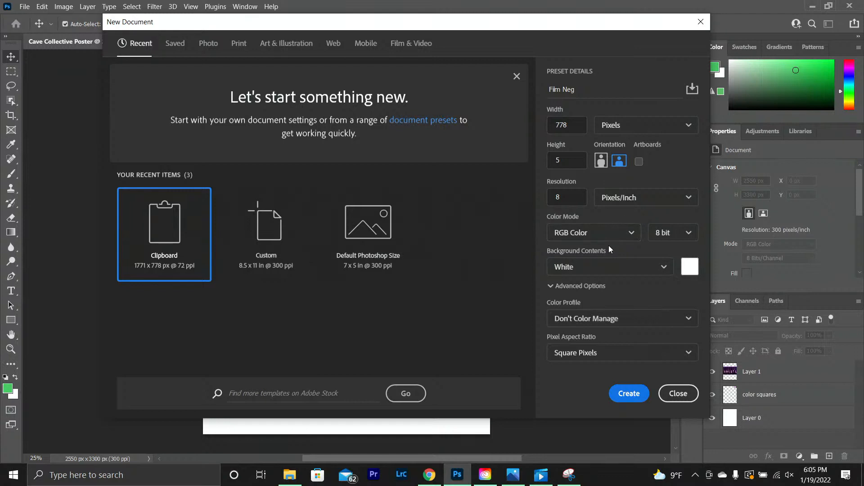
click(608, 269)
click(593, 343)
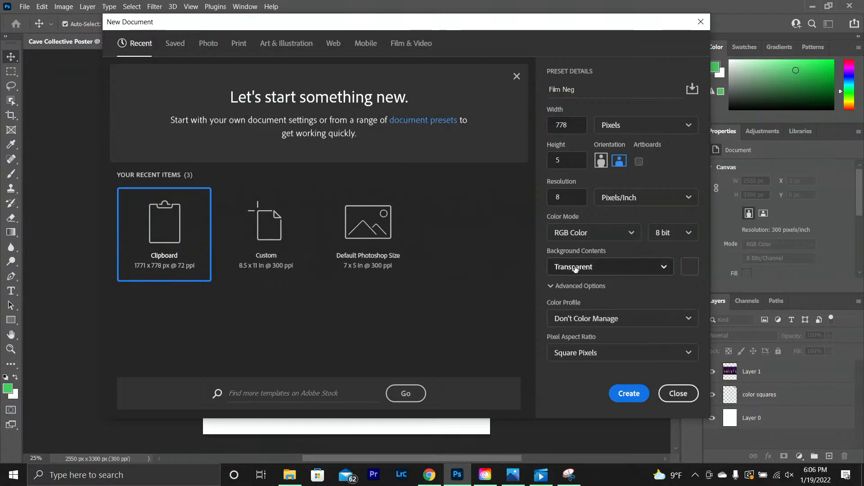
click(623, 402)
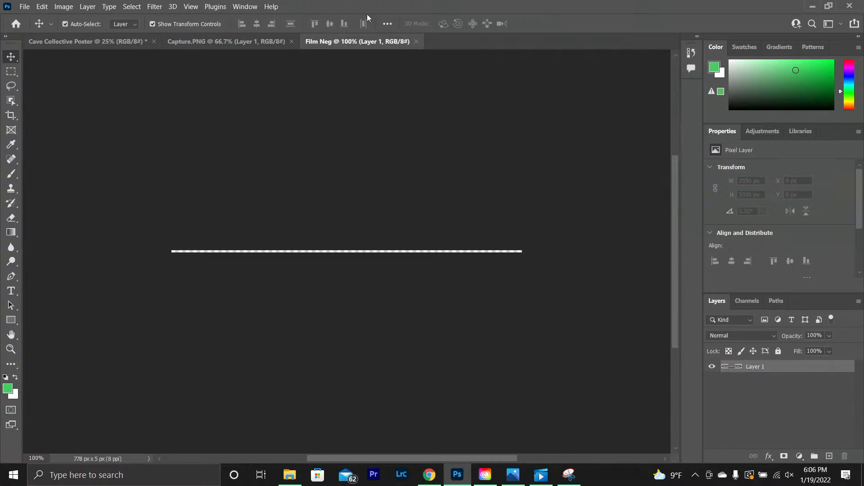
click(416, 42)
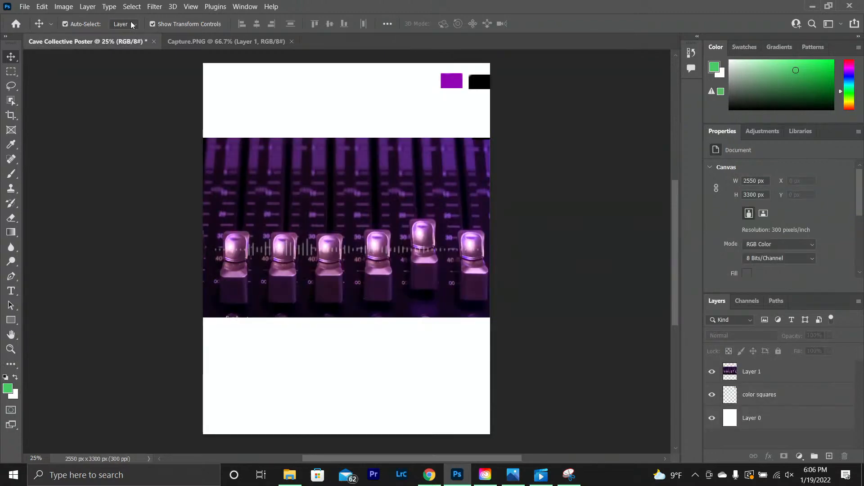
Step: Start another new document named "fil neg" and set its dimensions to inches
click(25, 7)
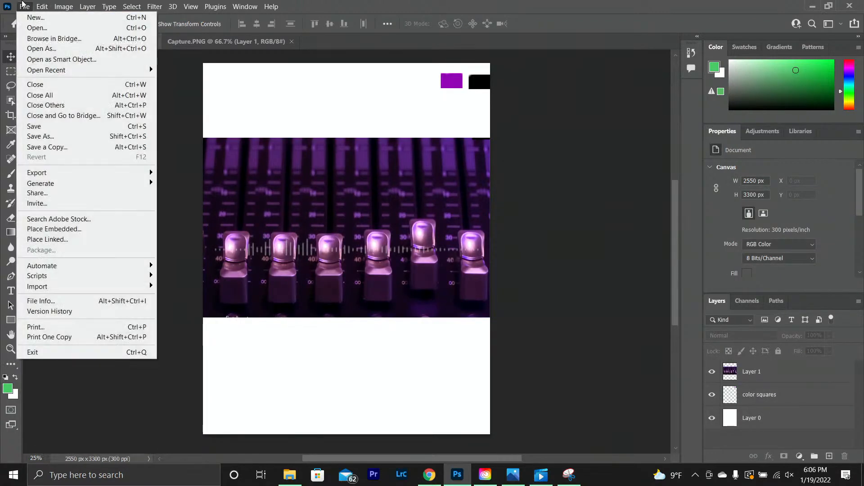
click(31, 18)
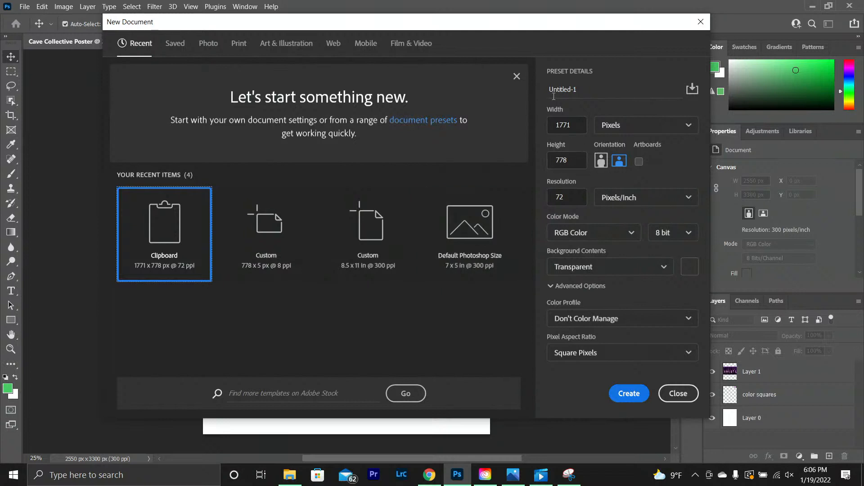
drag(590, 92, 545, 72)
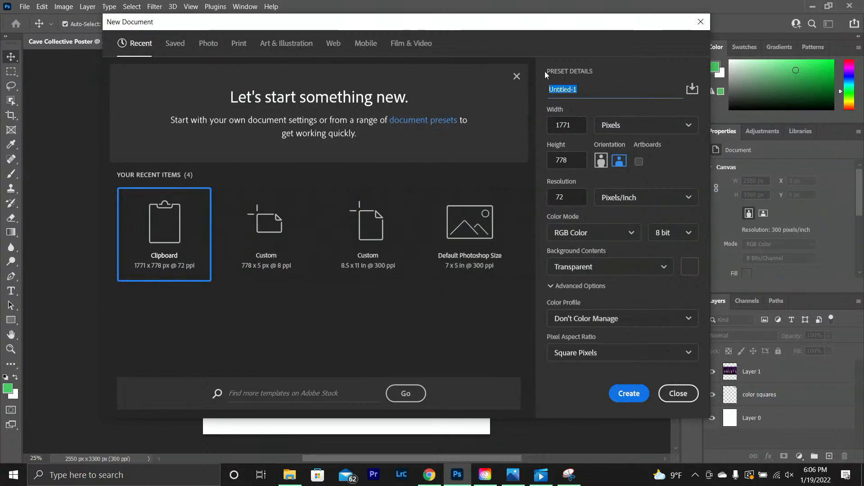
text(fil neg)
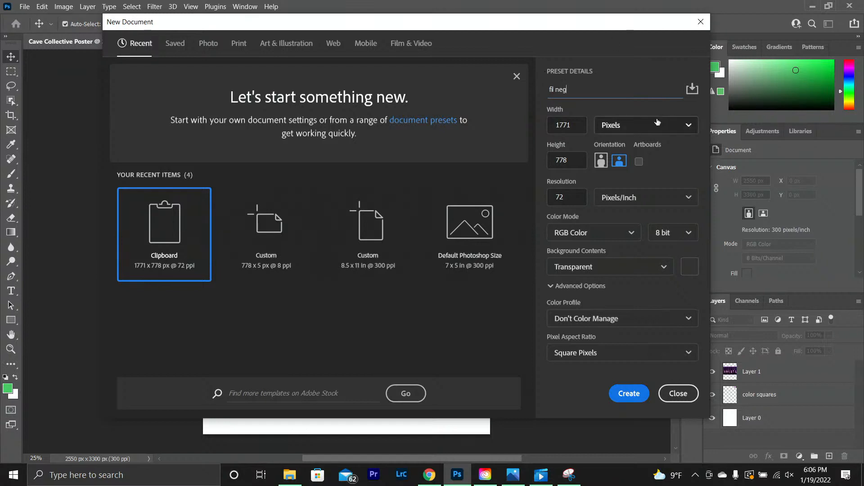
click(608, 163)
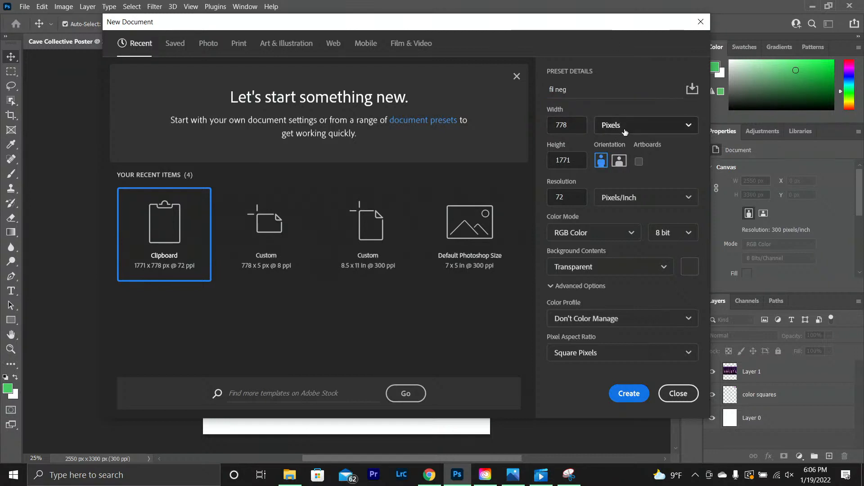
click(623, 128)
click(618, 164)
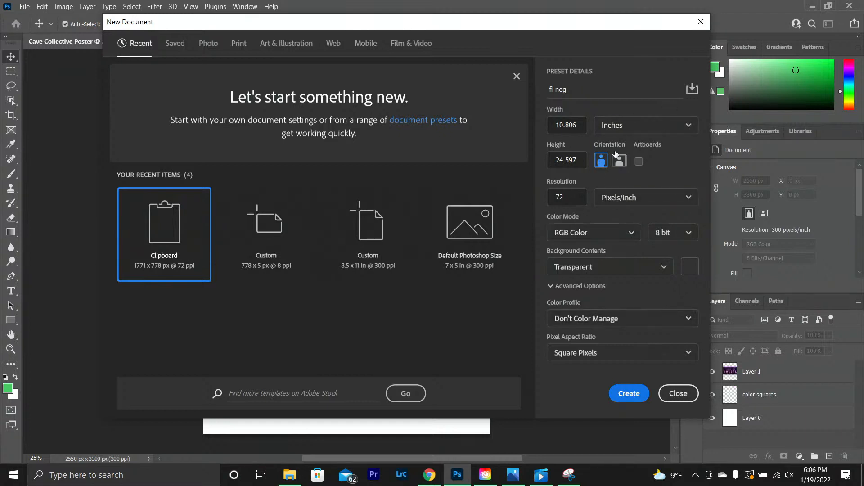
Step: Set the width to 4 inches, height to 2 inches and resolution to 300 pixels/inch, and create the transparent document
click(572, 125)
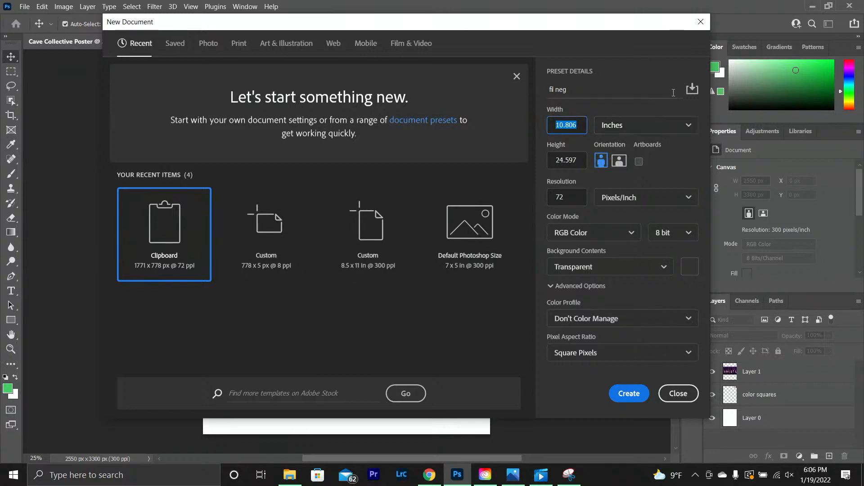
text(8)
click(581, 163)
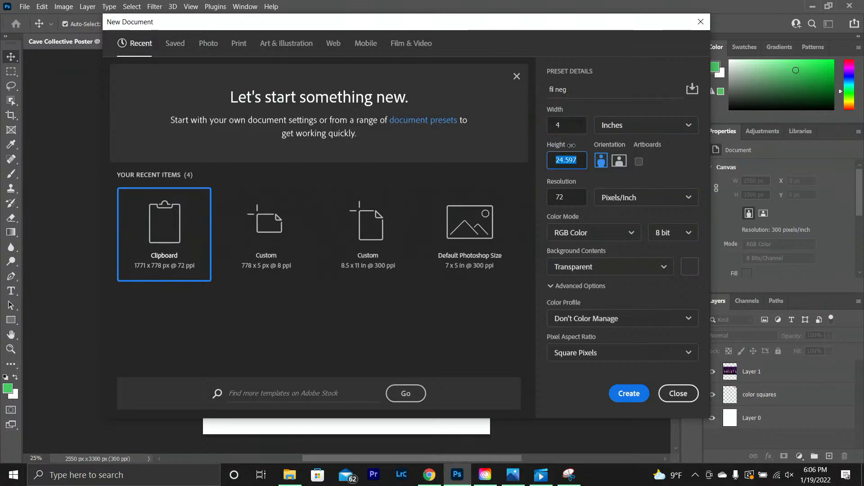
text(2)
click(568, 191)
text(300)
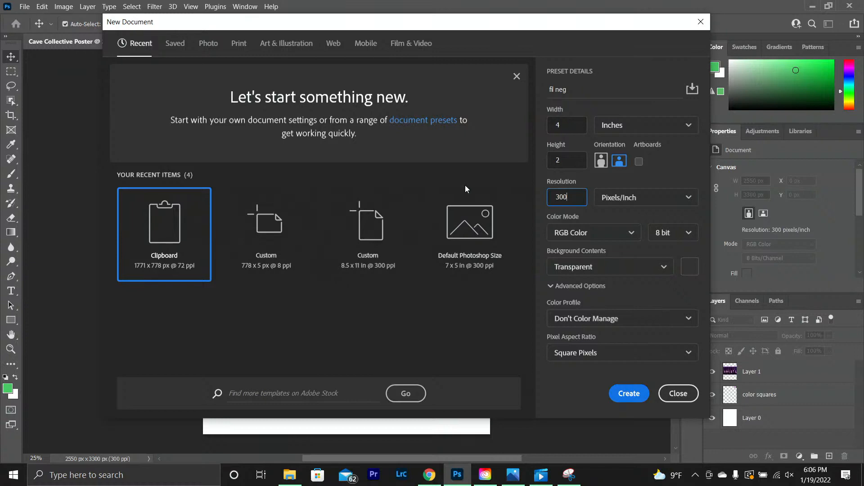
click(627, 395)
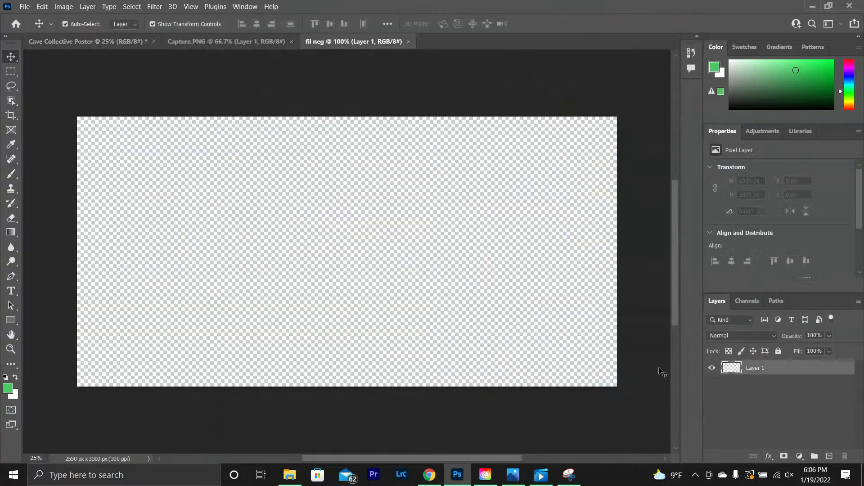
Step: Review the empty fil neg canvas against the film negative reference in the browser and the Cave Collective Poster document
click(284, 249)
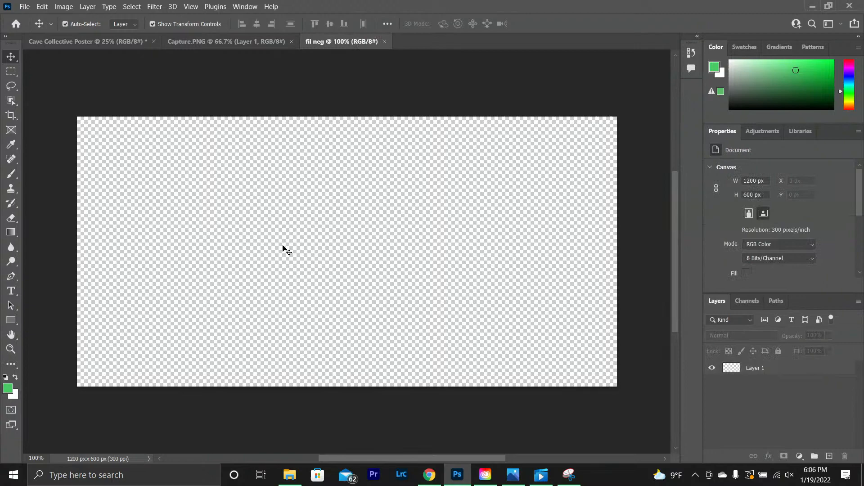
click(11, 335)
click(11, 349)
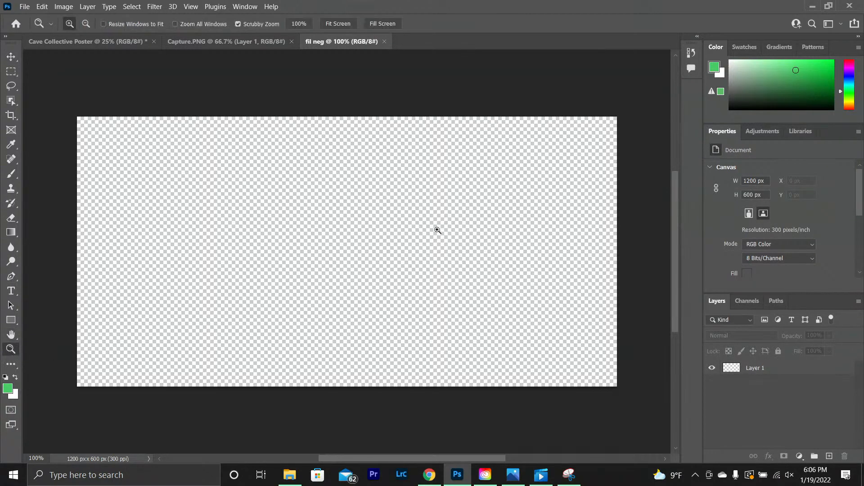
click(394, 264)
alt+click(390, 258)
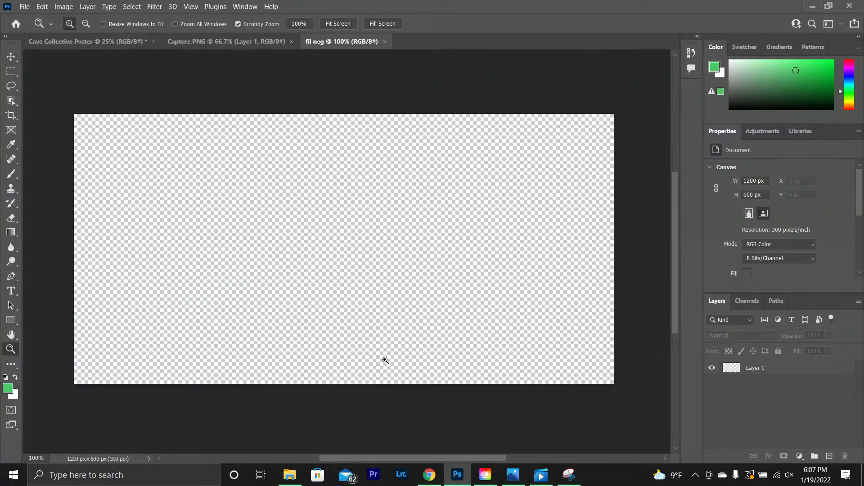
click(429, 474)
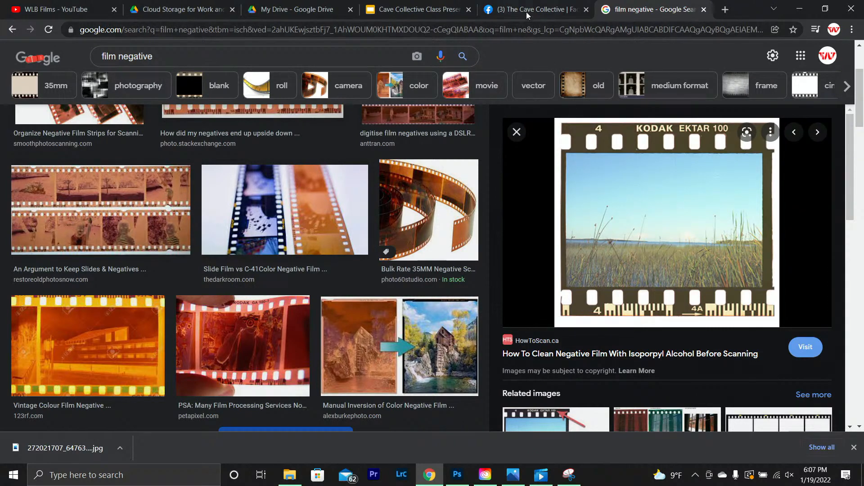
click(448, 477)
click(63, 40)
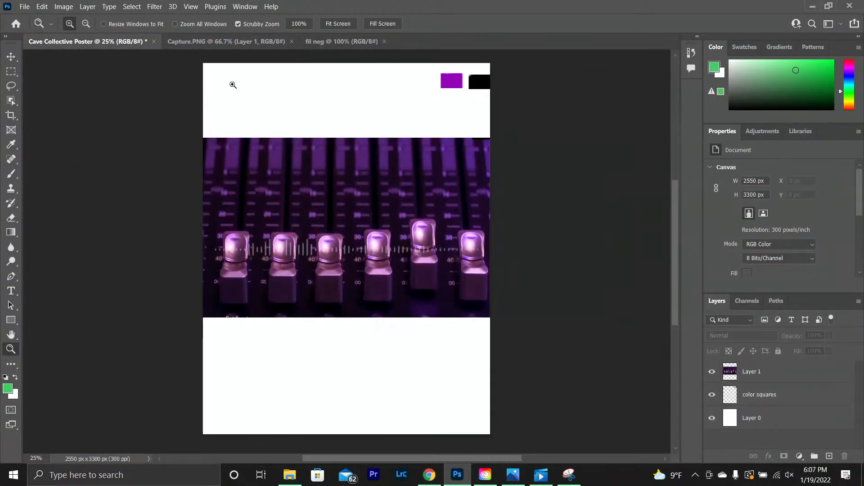
click(323, 40)
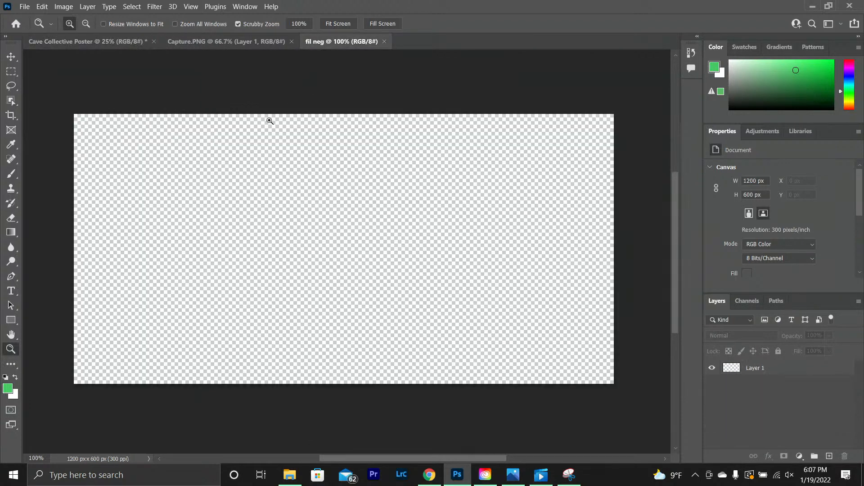
Step: Copy the purple fader image from the Cave Collective Poster into the fil neg document and try scaling it to about 53%
click(69, 45)
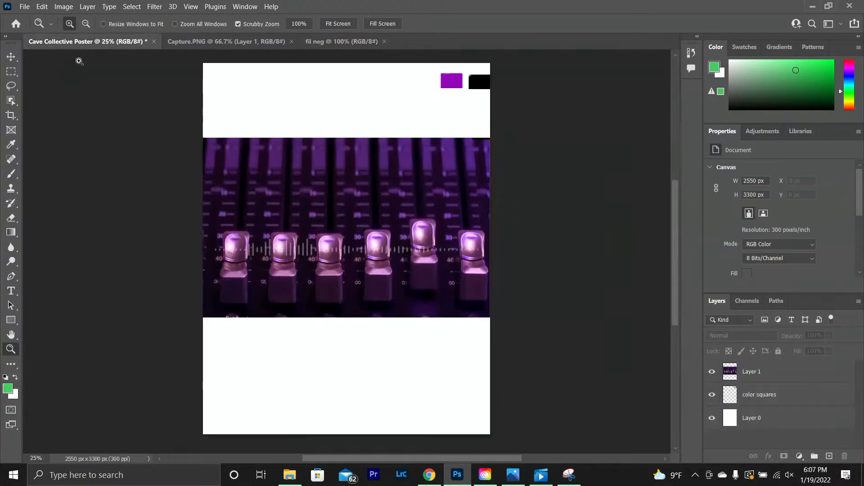
click(10, 57)
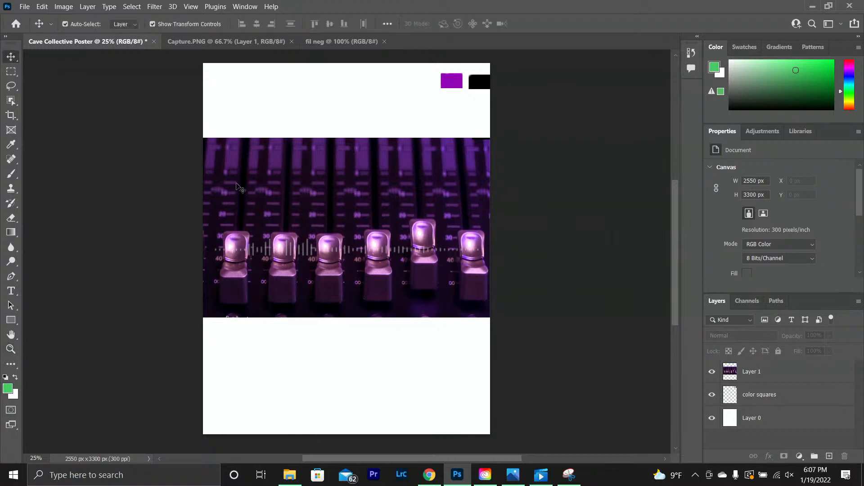
drag(272, 146, 362, 325)
click(315, 248)
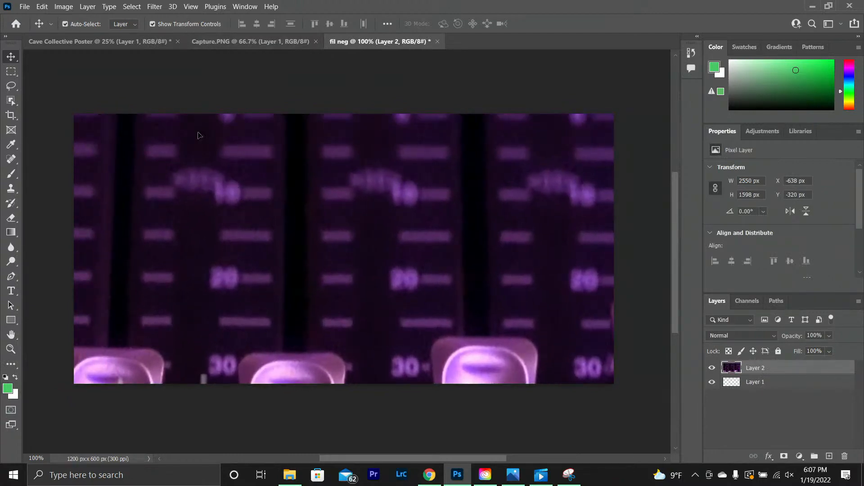
drag(180, 148, 235, 286)
drag(416, 107, 359, 234)
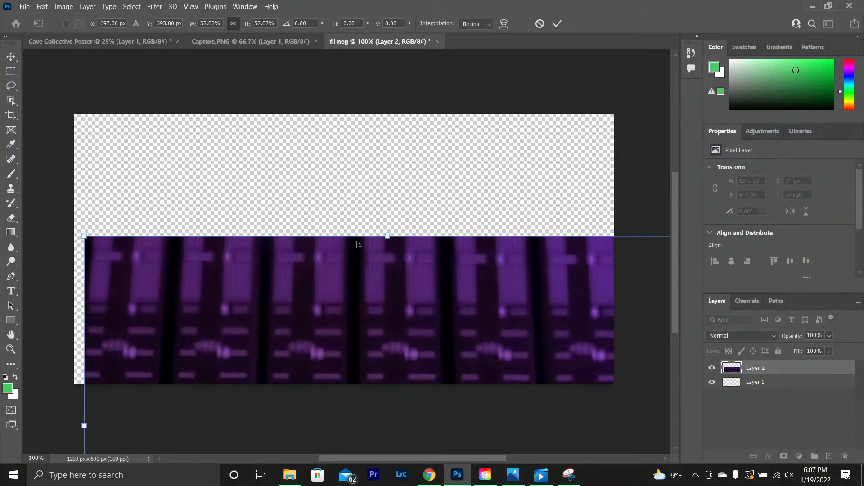
Step: Undo the scaling of the fader image and delete the image from the fil neg document
key(ctrl+z)
key(ctrl+z)
key(ctrl+z)
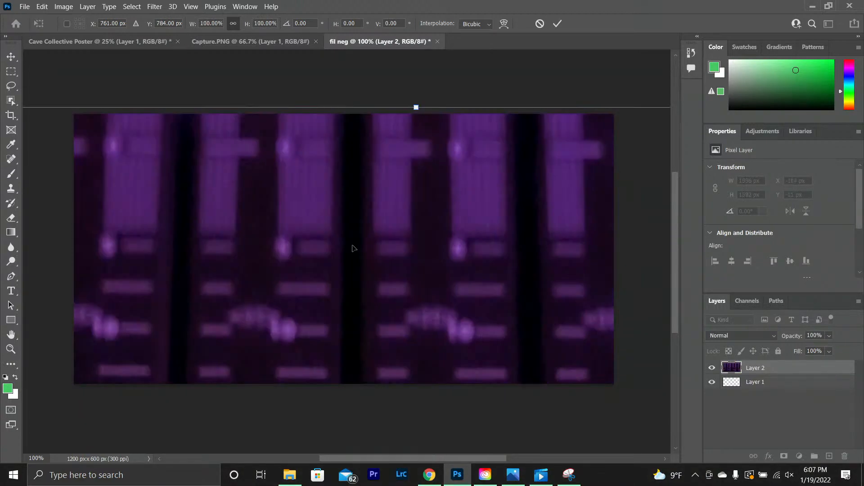
click(545, 26)
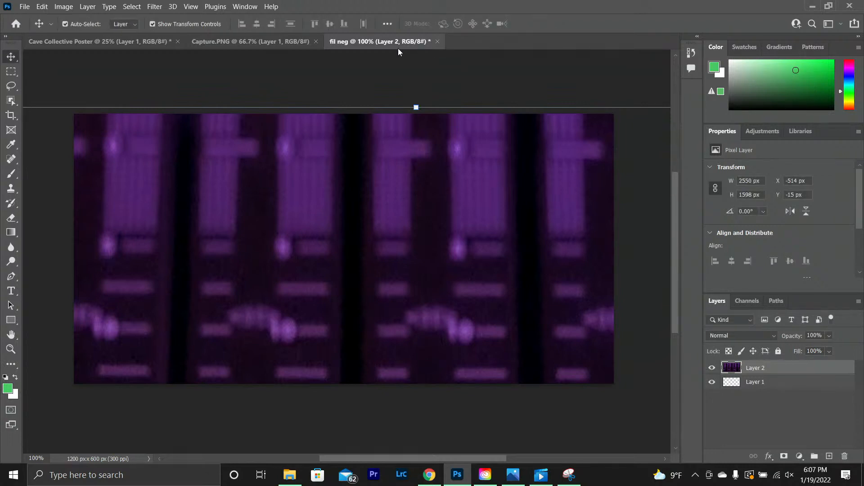
click(73, 47)
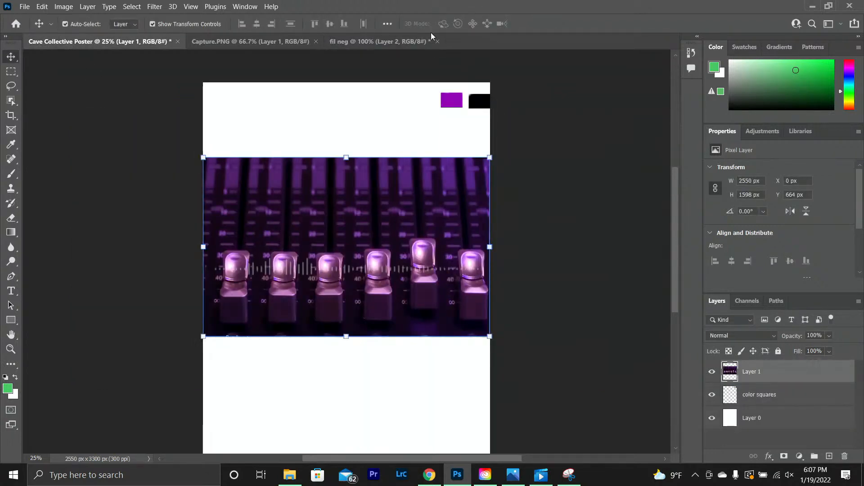
click(427, 40)
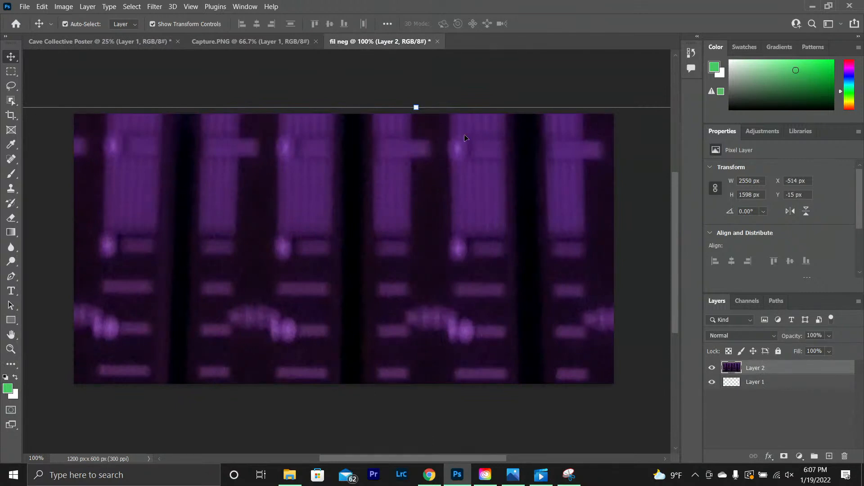
key(Delete)
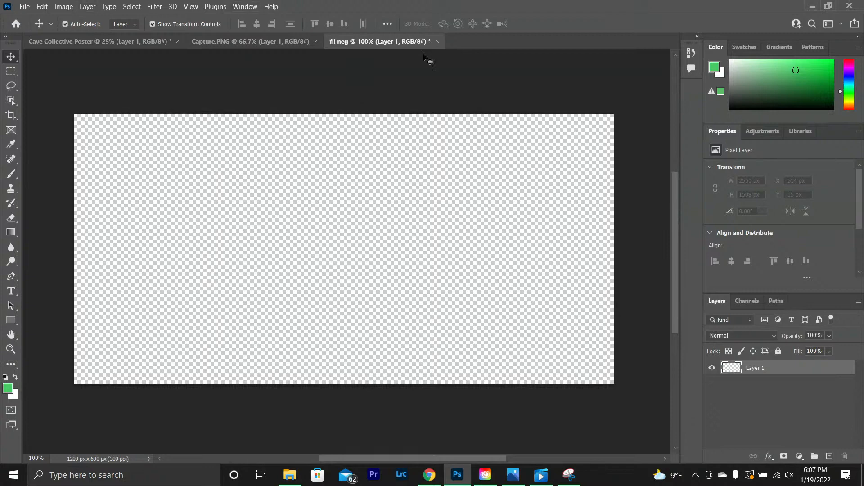
Step: Try a square marquee selection near the middle of the fil neg canvas, checking the film negative reference before clearing it
click(291, 202)
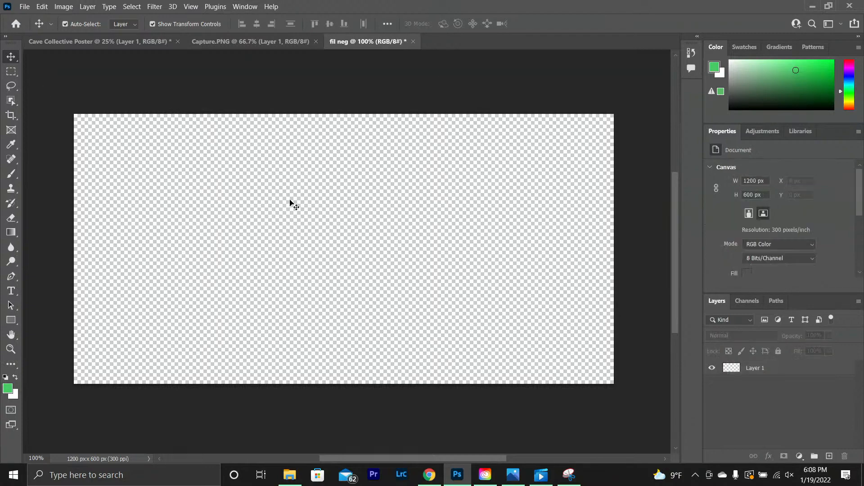
click(12, 71)
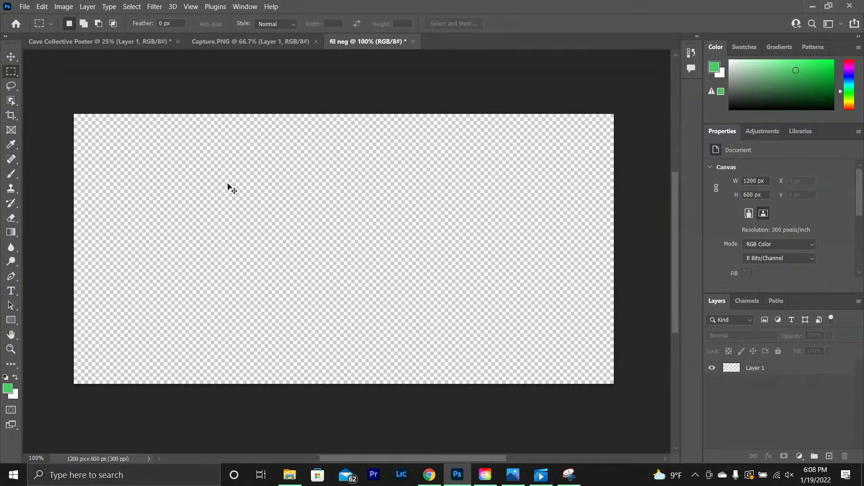
drag(216, 169, 522, 288)
drag(290, 243, 369, 249)
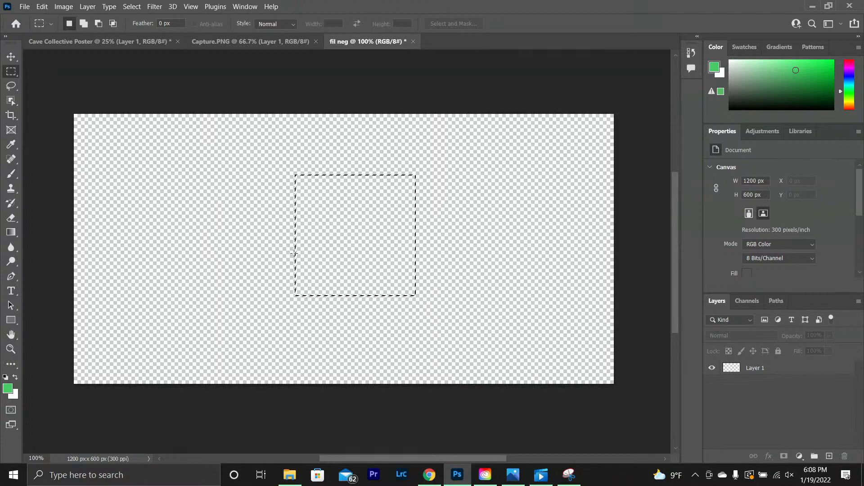
click(428, 476)
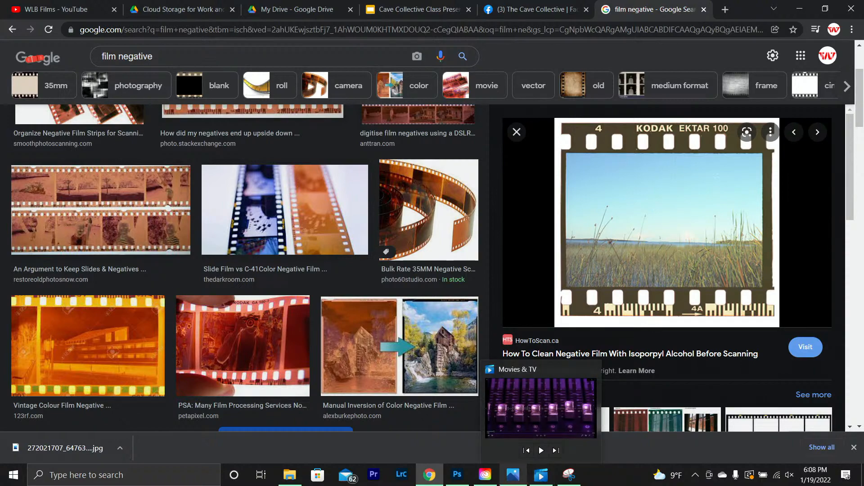
click(428, 478)
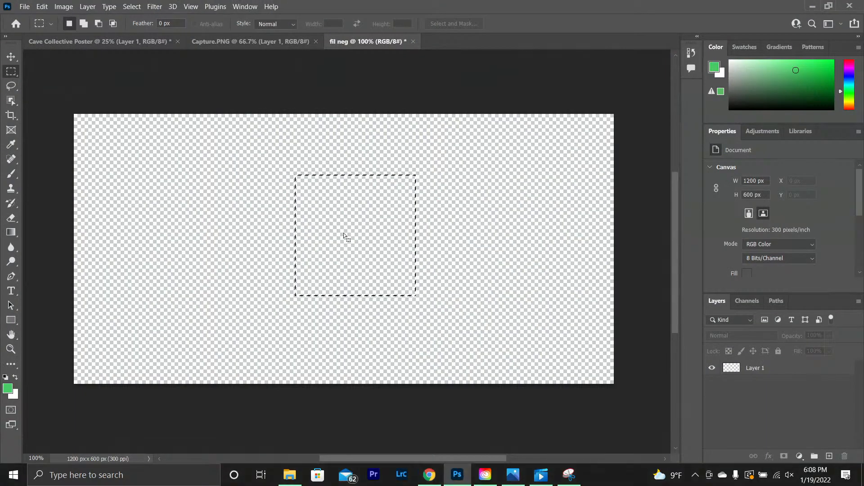
click(172, 172)
Step: Move the color squares fully onto the Cave Collective Poster canvas and sample the green square with the Eyedropper
click(61, 41)
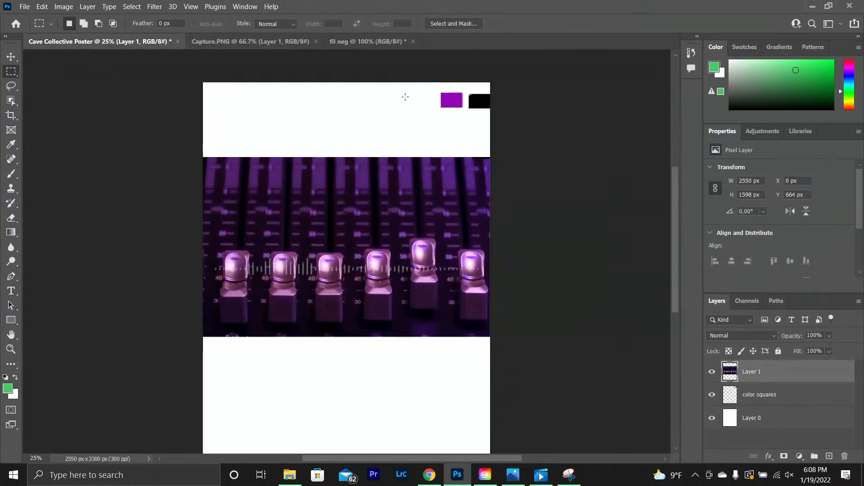
click(11, 56)
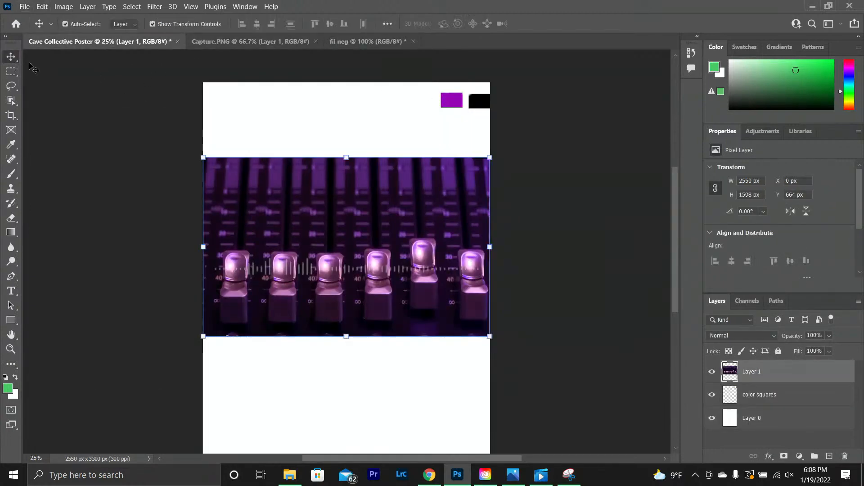
drag(452, 100, 358, 110)
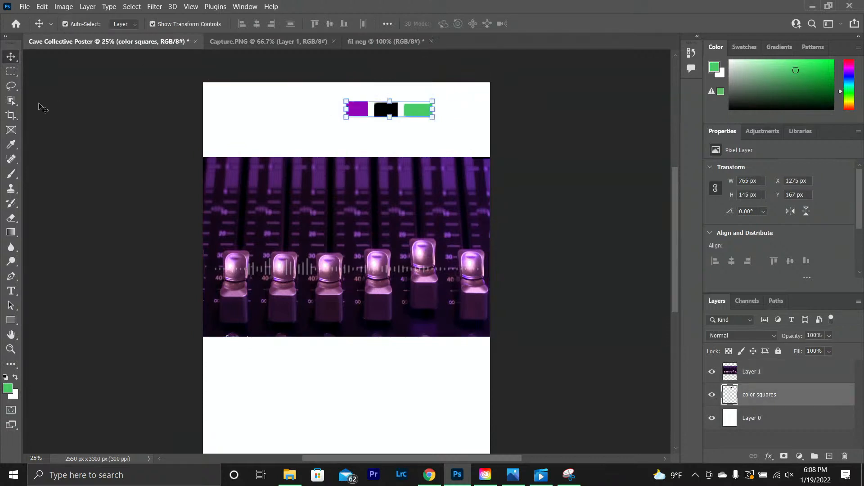
click(16, 146)
click(421, 109)
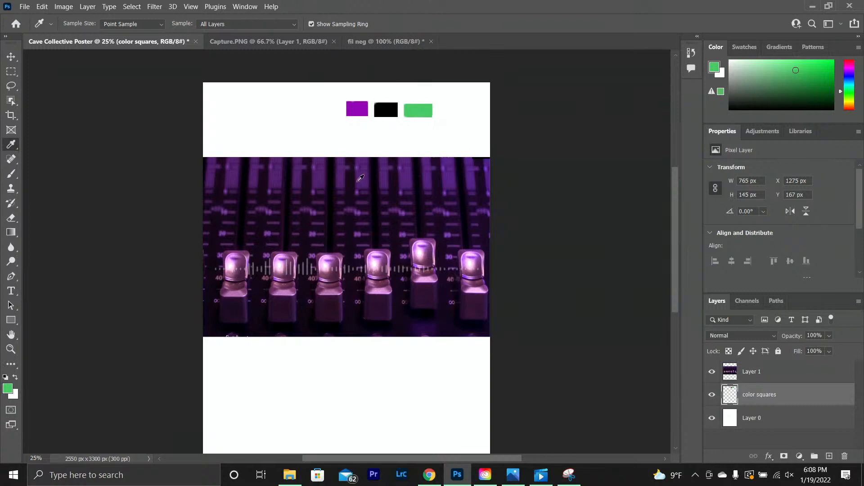
Step: Select a long thin horizontal strip, about 971 by 28 px, near the upper edge of the fil neg canvas
click(370, 41)
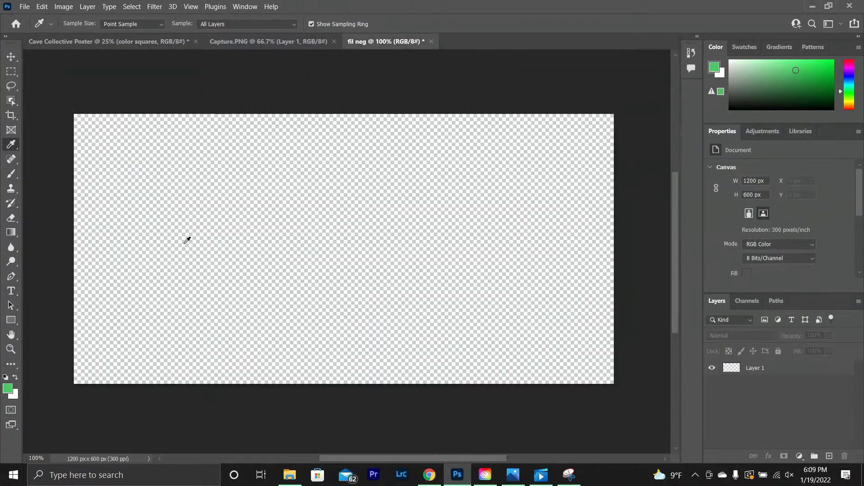
click(11, 71)
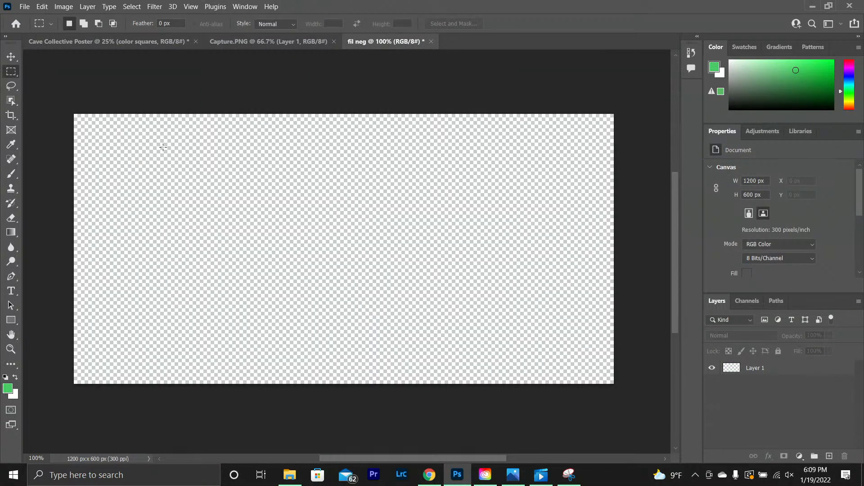
drag(158, 141, 597, 155)
drag(262, 153, 248, 150)
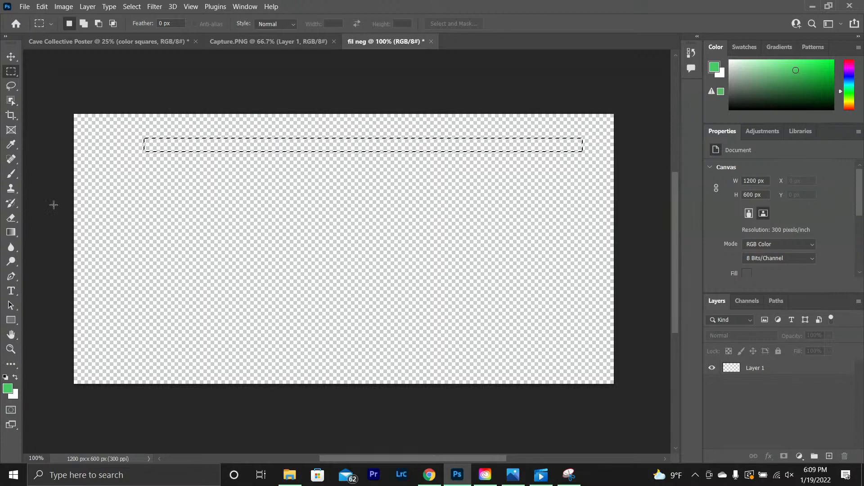
Step: Paint the whole strip selection on Layer 1 green with the Brush and deselect it
click(15, 176)
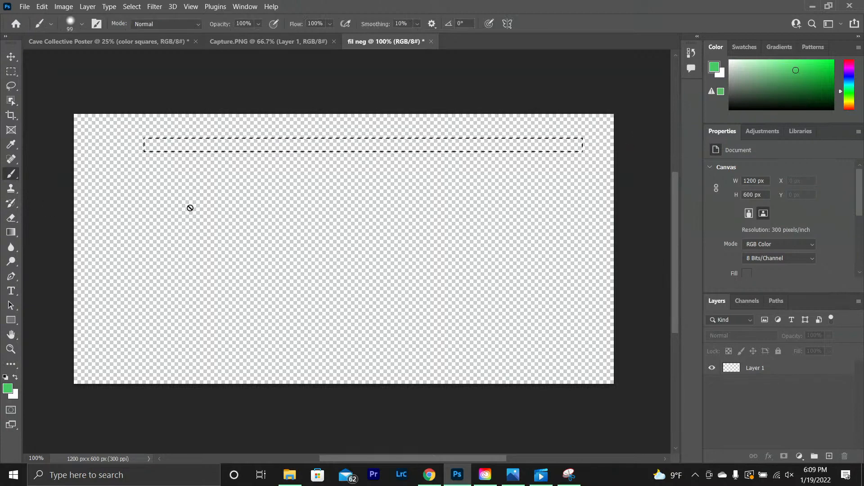
click(174, 149)
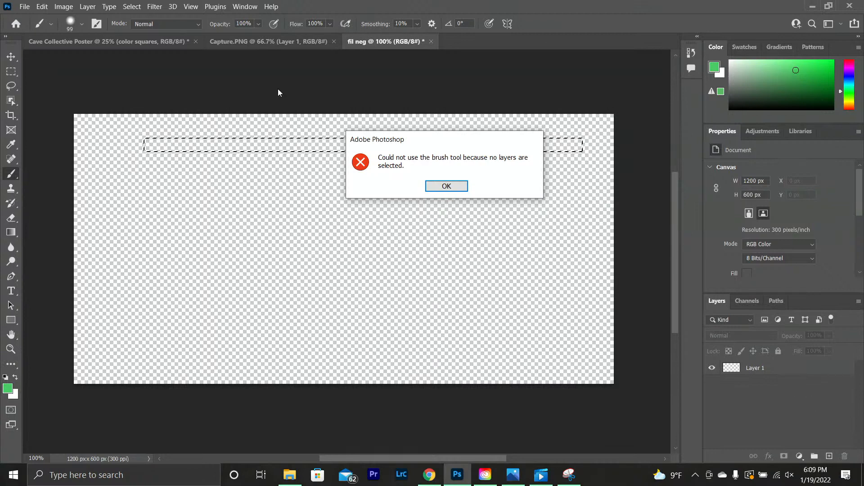
click(445, 186)
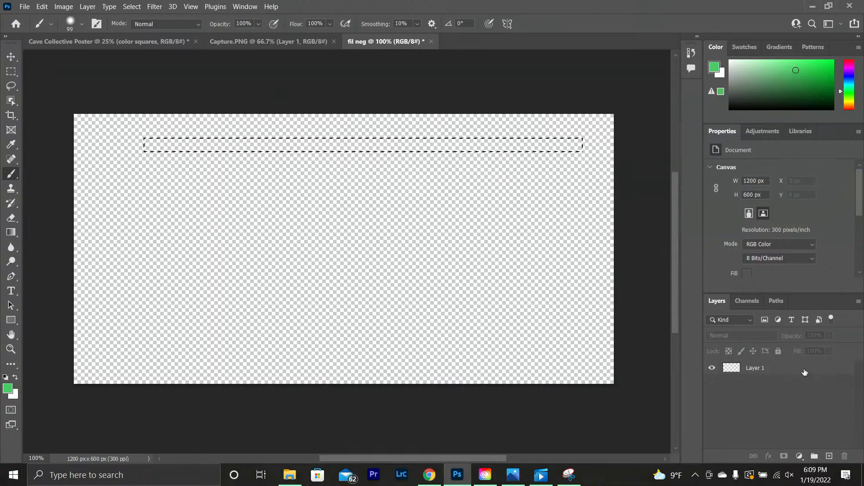
click(802, 368)
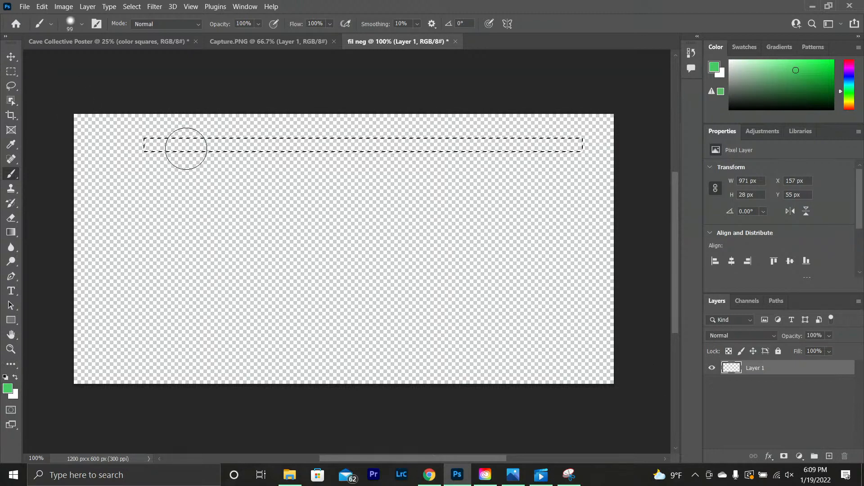
mouse_move(184, 144)
mouse_down()
mouse_move(123, 145)
mouse_move(218, 131)
mouse_move(239, 147)
mouse_up()
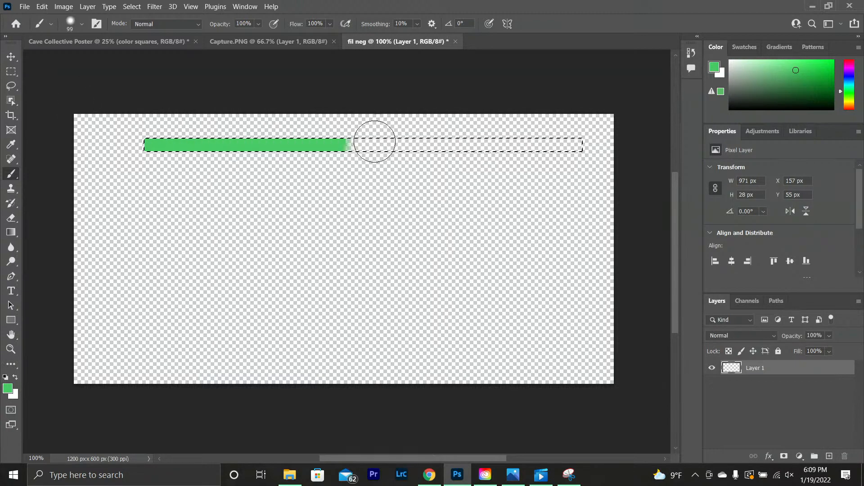
drag(525, 144, 575, 142)
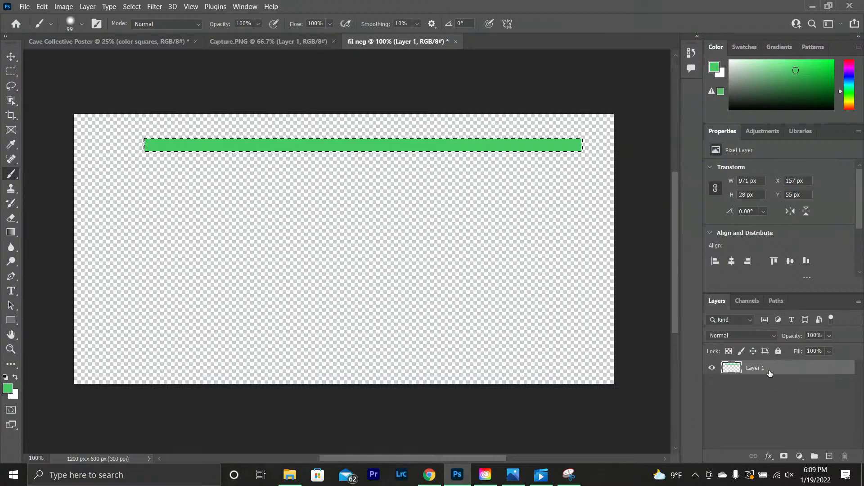
click(12, 71)
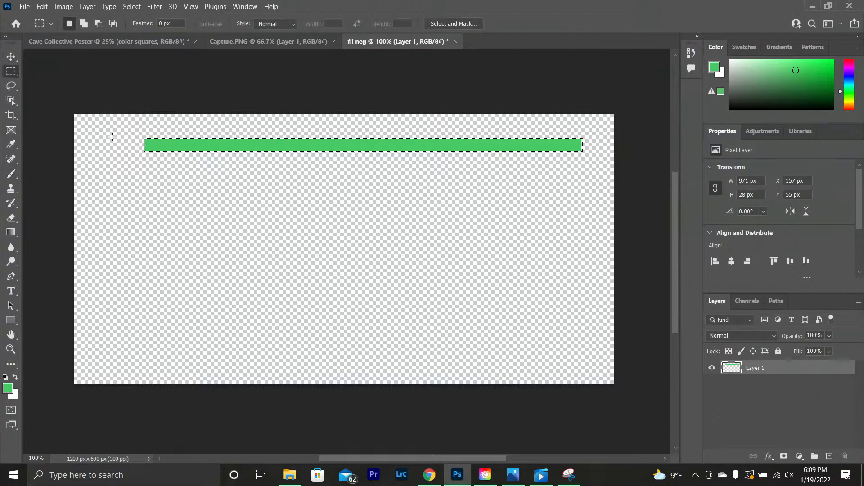
click(237, 270)
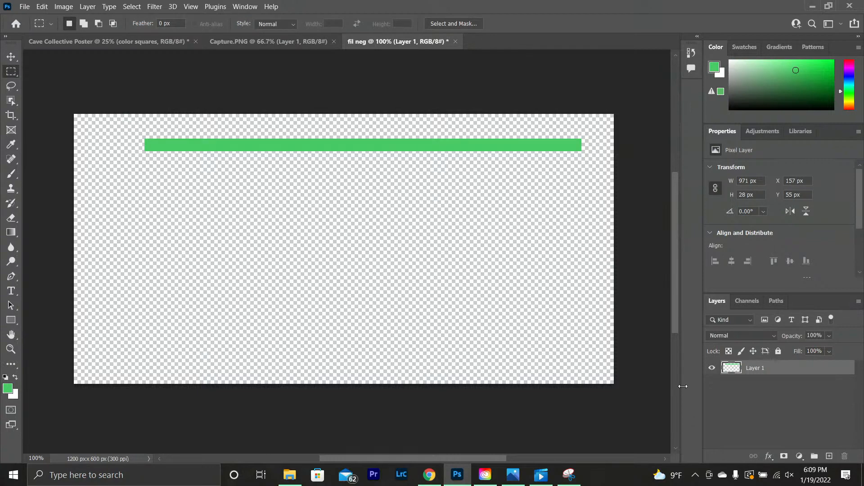
Step: Rename Layer 1 as "Top ribbon" and shift the green strip horizontally to about X 125 px
double_click(761, 368)
text(Top ribbon)
key(Return)
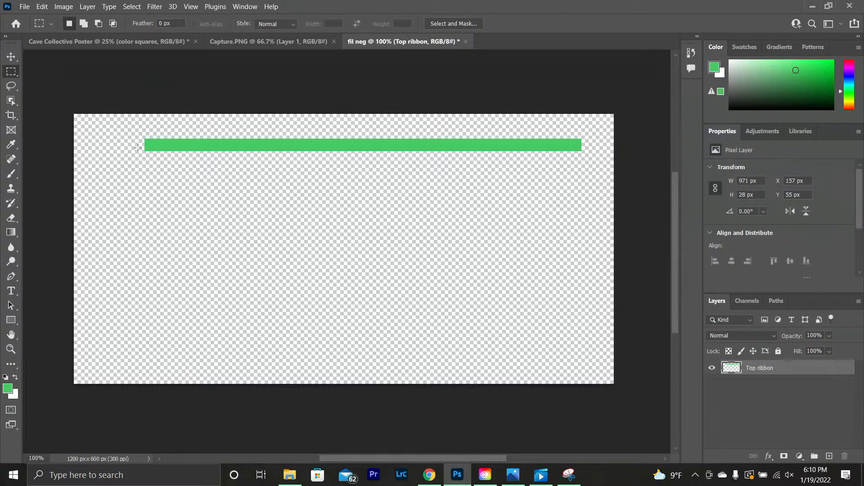
click(11, 57)
mouse_move(223, 150)
mouse_down()
mouse_move(205, 147)
mouse_move(215, 147)
mouse_up()
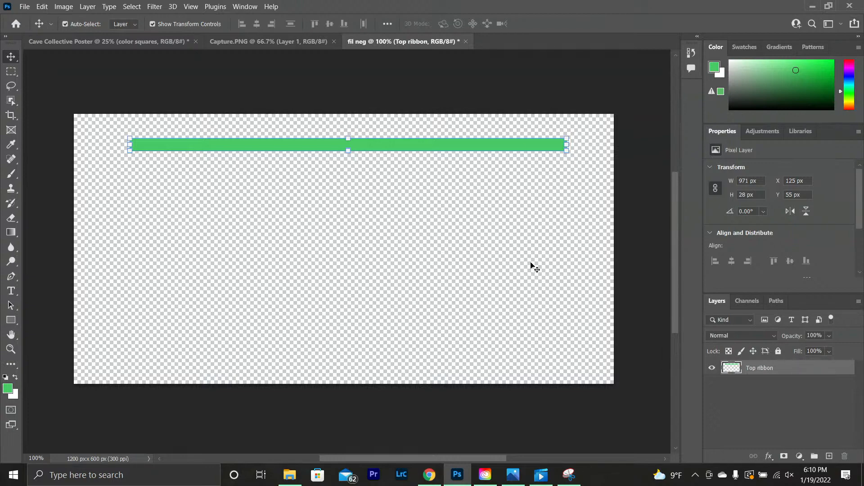
click(360, 249)
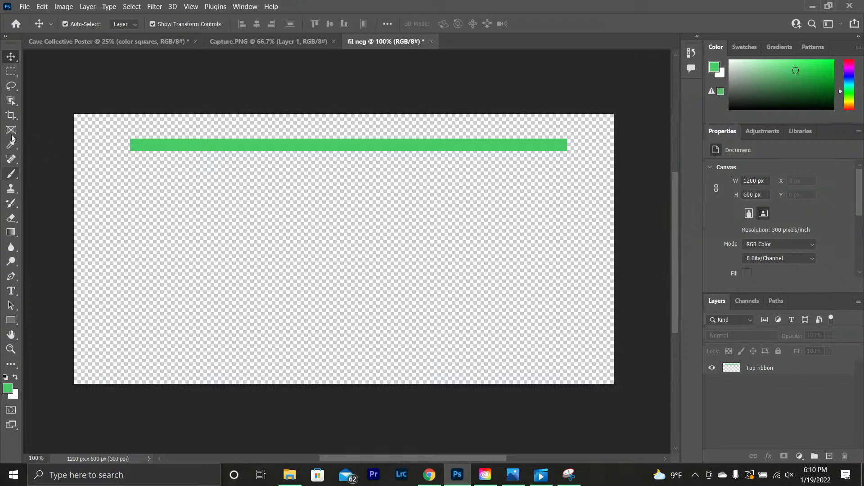
click(12, 77)
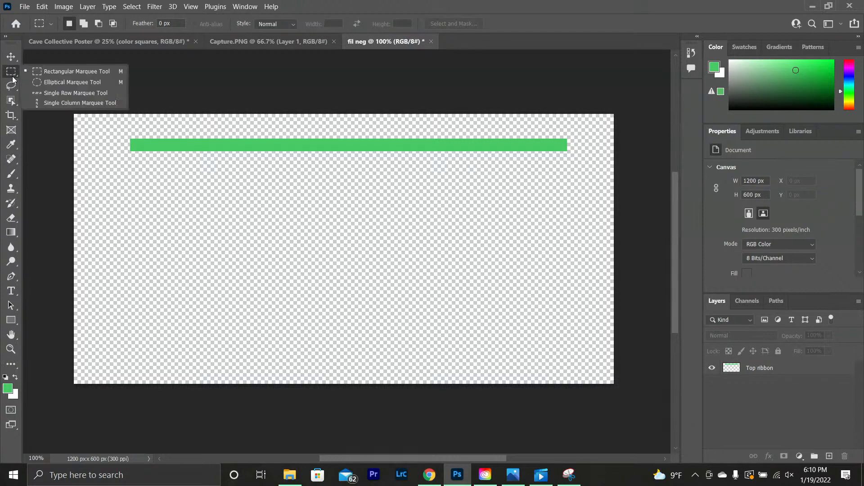
click(58, 83)
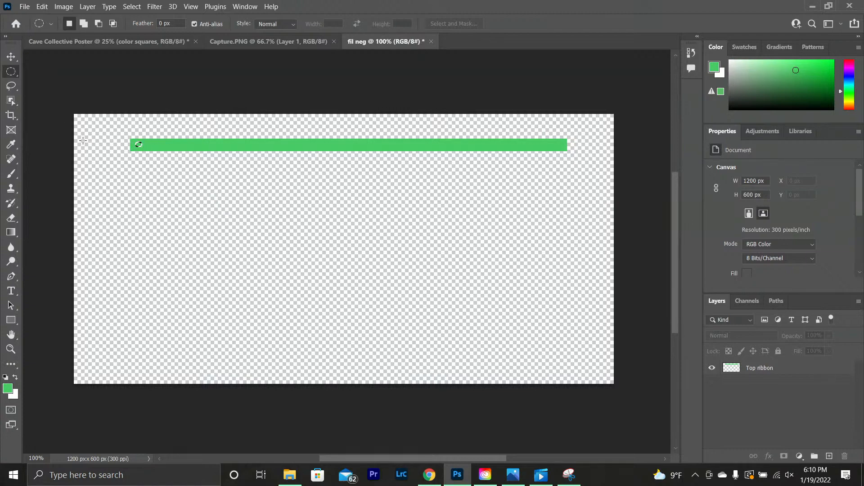
right_click(11, 72)
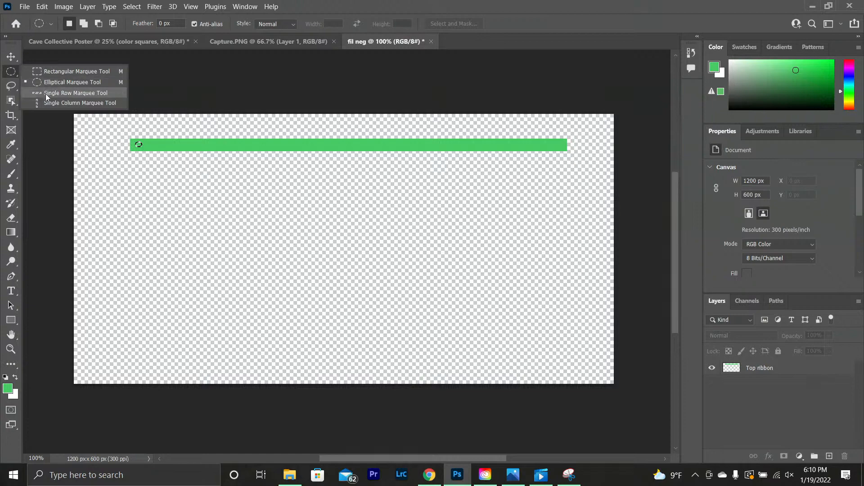
click(45, 74)
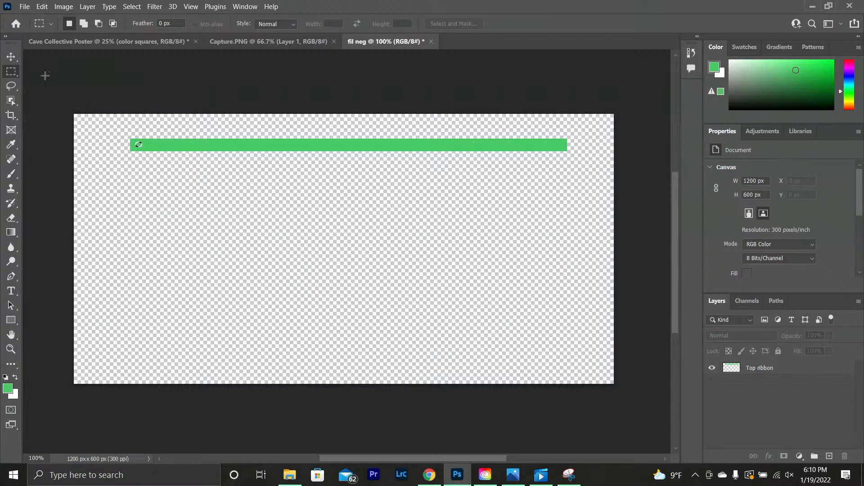
click(10, 56)
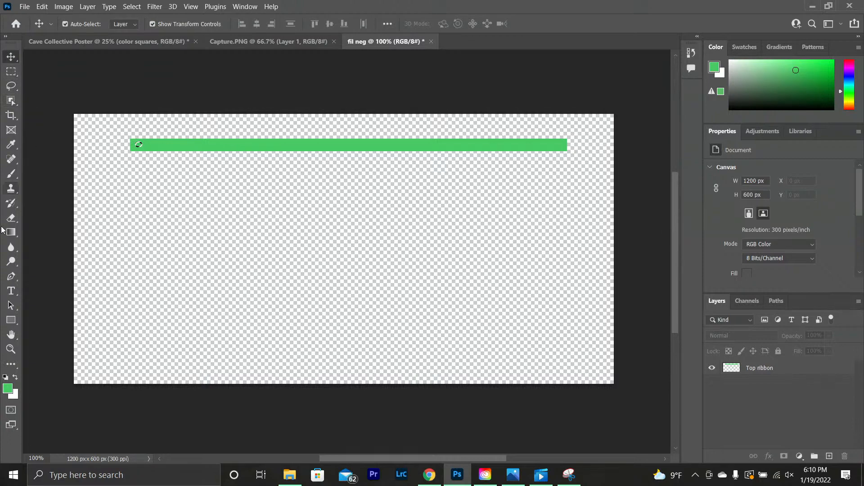
Step: Cut a rectangular notch out of the green ribbon's left edge on the Top ribbon layer, using a selection about 9 by 16 px
click(12, 351)
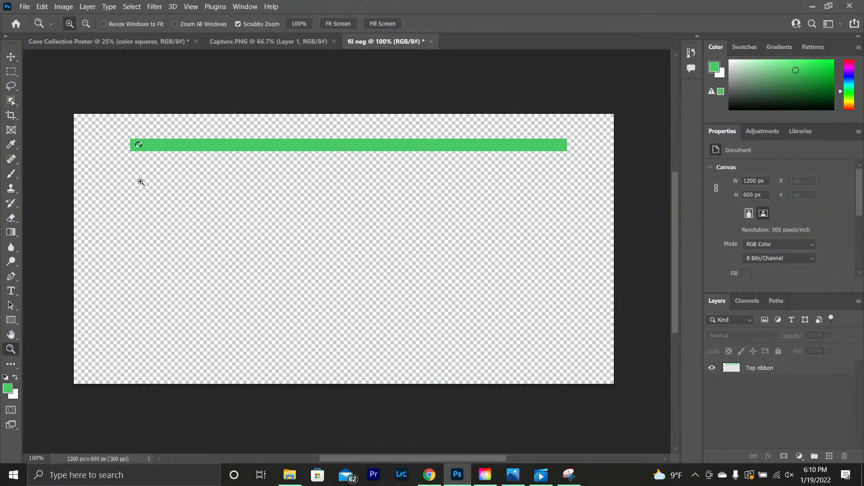
key(alt)
click(137, 157)
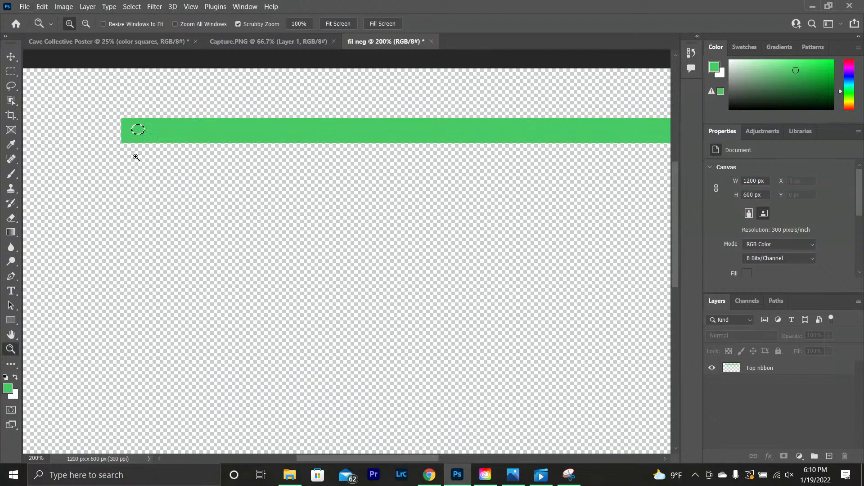
click(130, 142)
click(129, 143)
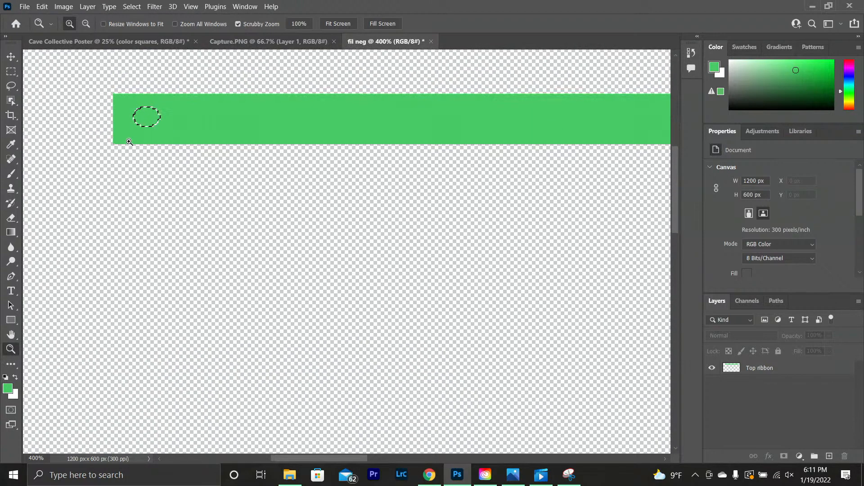
click(129, 142)
scroll(130, 142, up, 1)
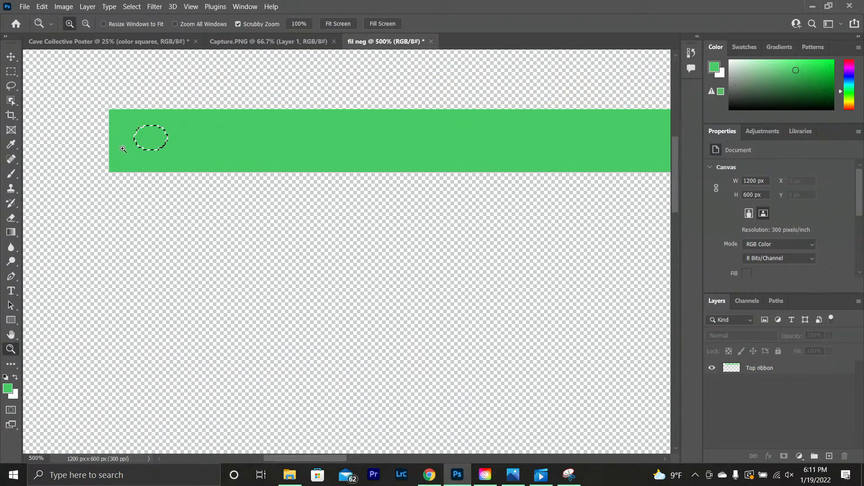
click(10, 71)
click(122, 124)
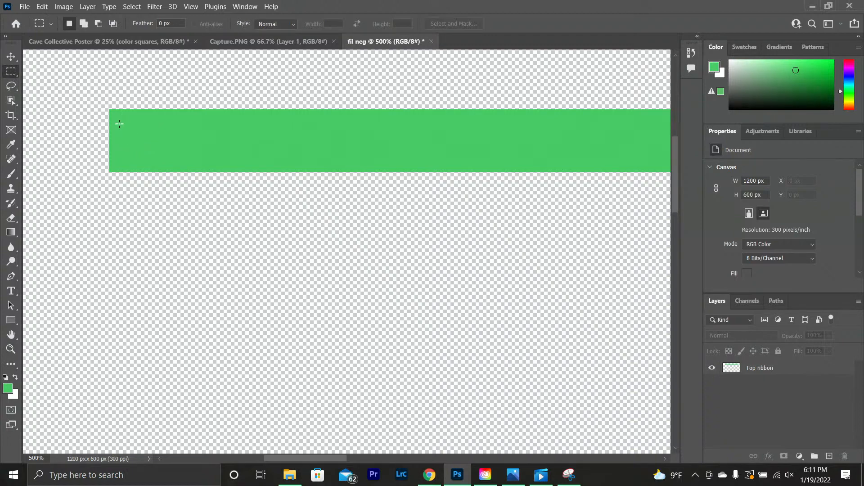
right_click(13, 71)
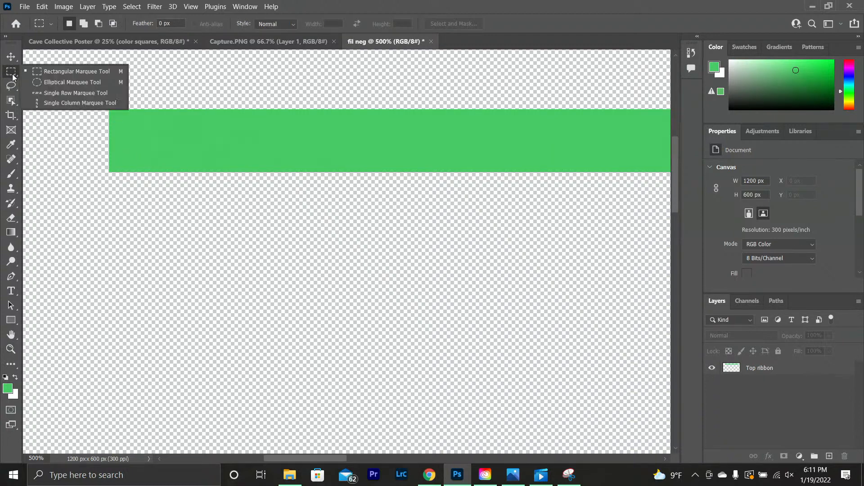
click(51, 71)
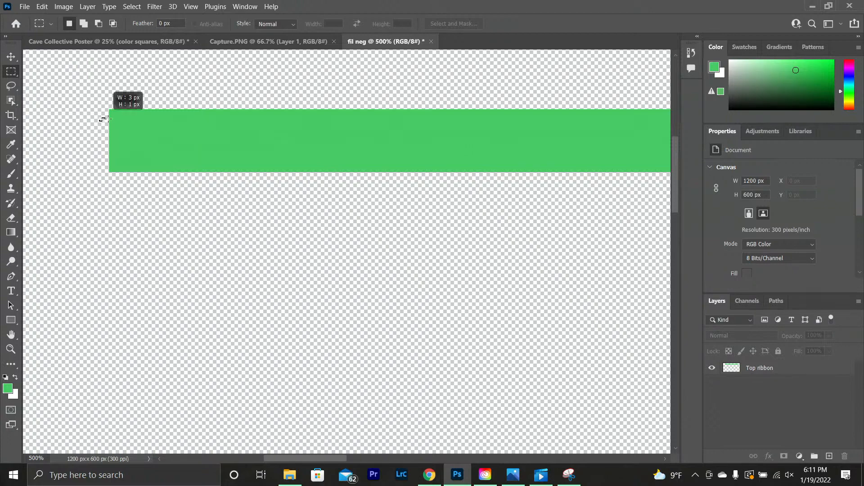
drag(108, 118, 119, 152)
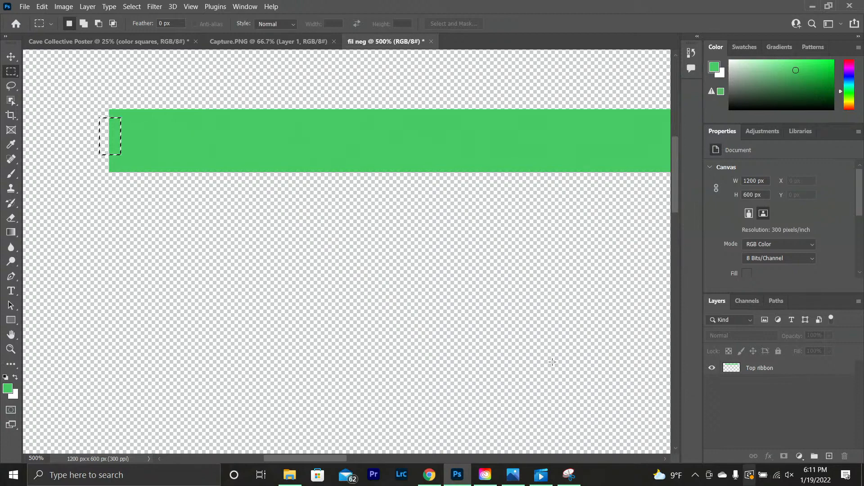
click(734, 367)
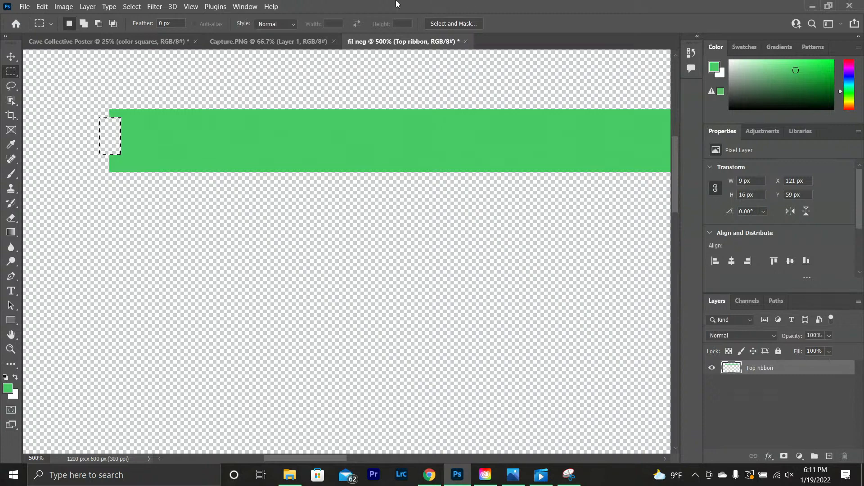
Step: Try to move the selected notch area at the ribbon's left edge, and clear the selection
click(13, 59)
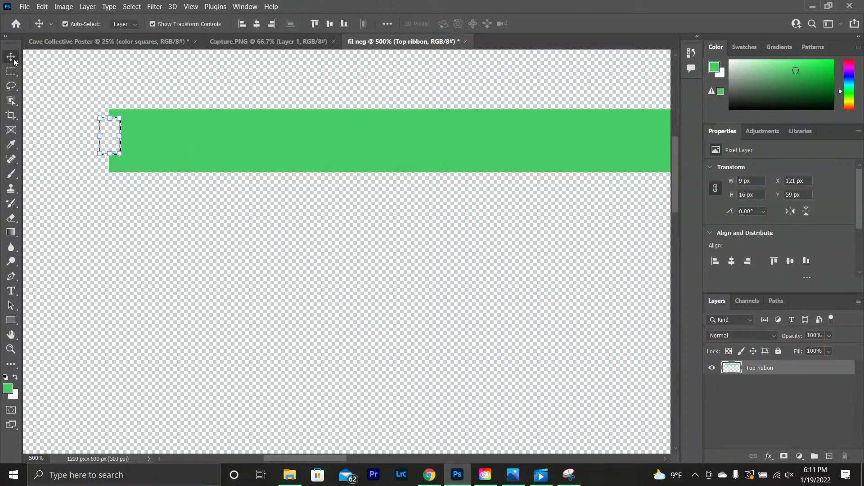
click(112, 145)
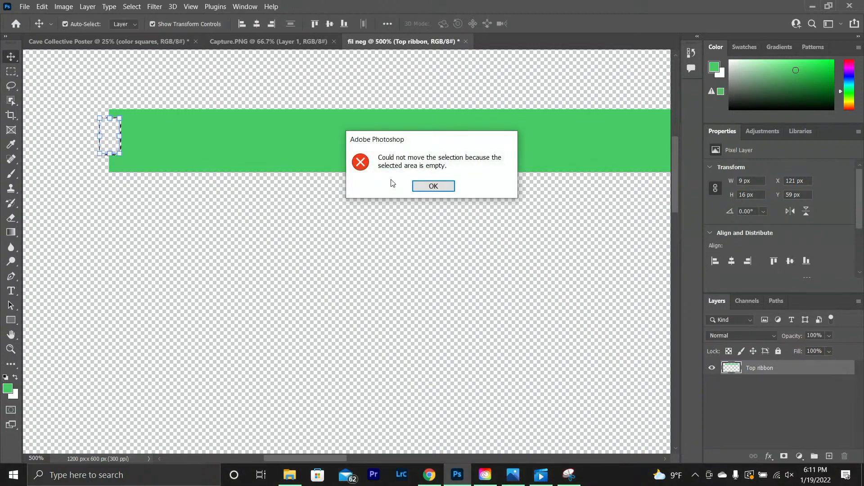
click(438, 188)
click(10, 70)
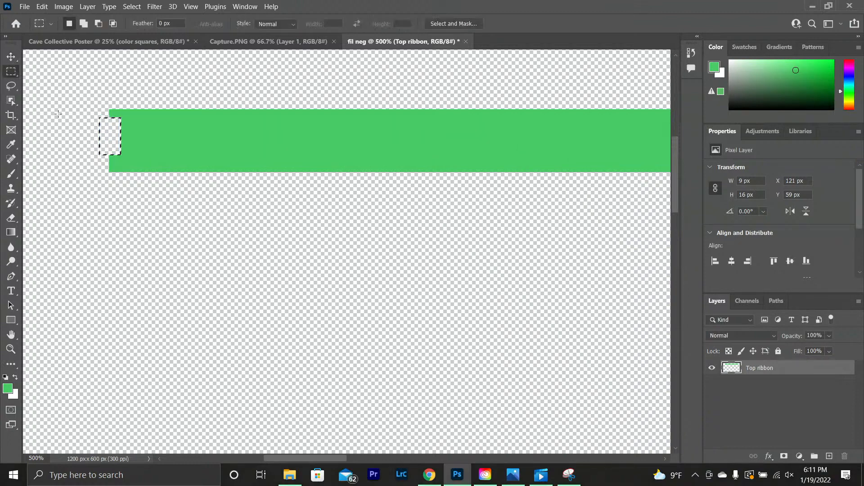
click(92, 141)
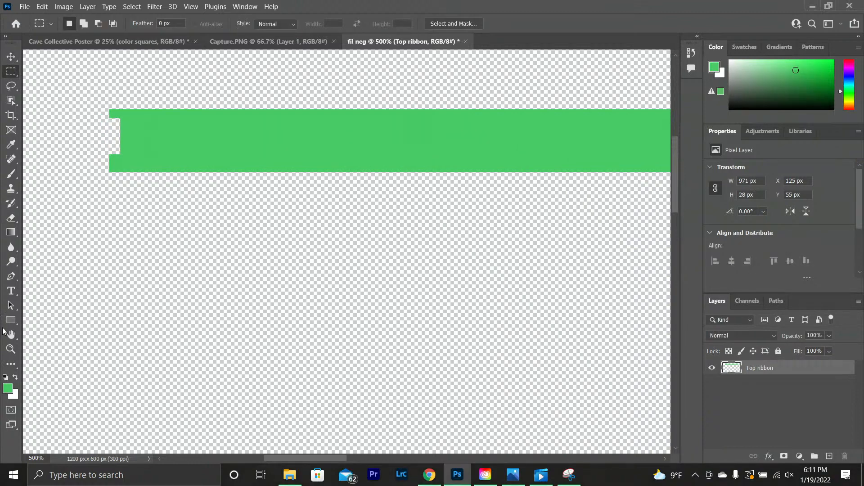
Step: Compare the whole notched ribbon with the film negative reference image in Chrome and return to Photoshop
click(11, 348)
key(alt)
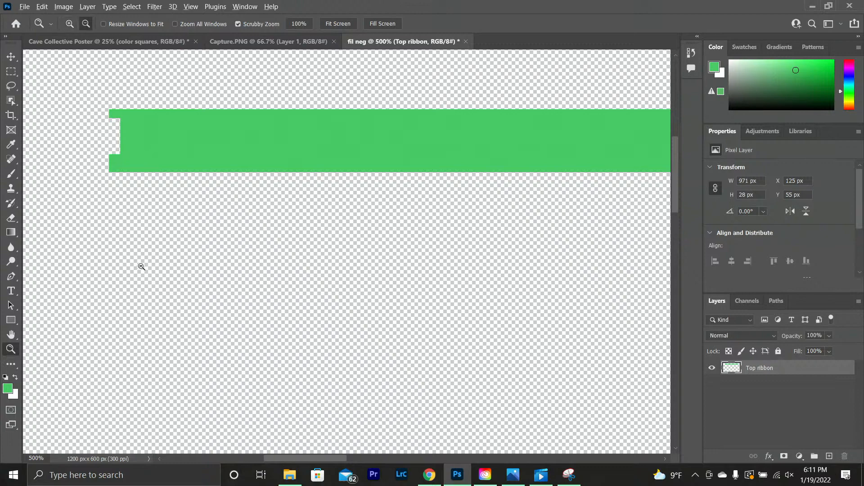
drag(142, 265, 274, 314)
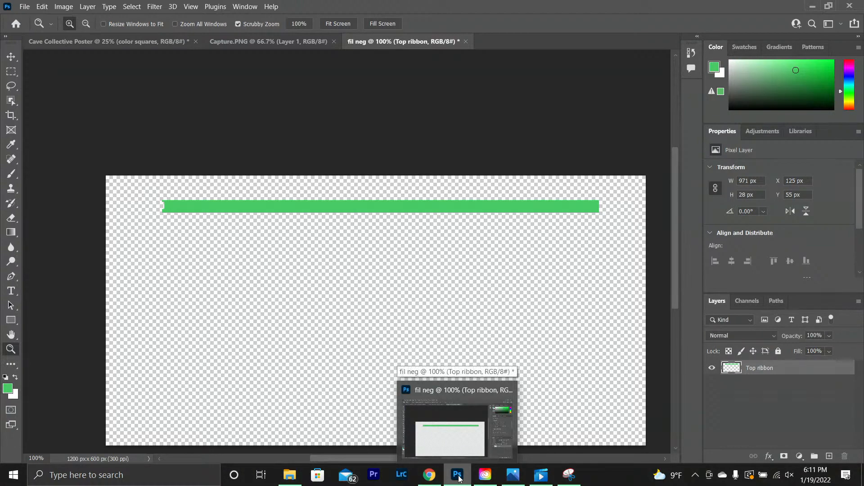
click(429, 475)
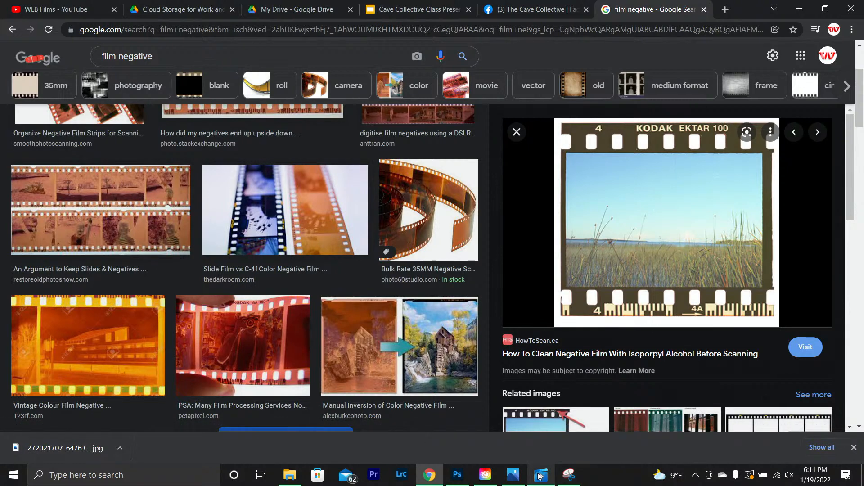
click(466, 480)
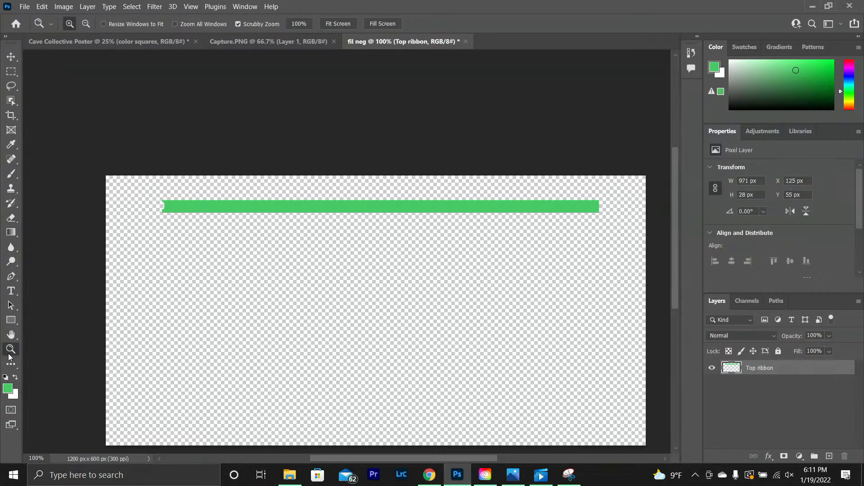
Step: Cut three evenly spaced square holes of about 14 by 14 px into the ribbon, starting just beside the notch
click(248, 226)
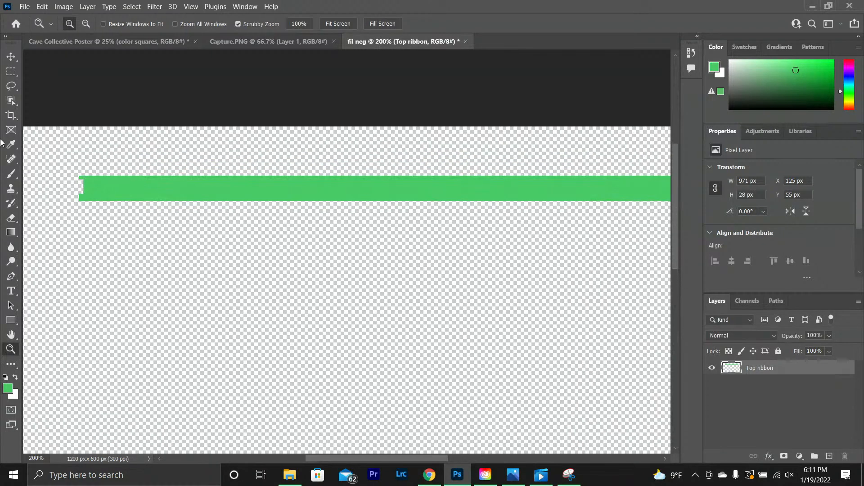
click(10, 72)
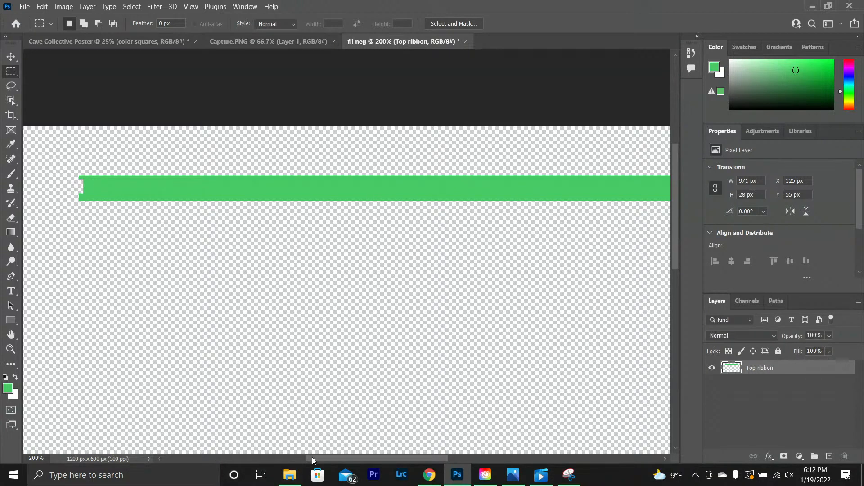
drag(312, 458, 299, 415)
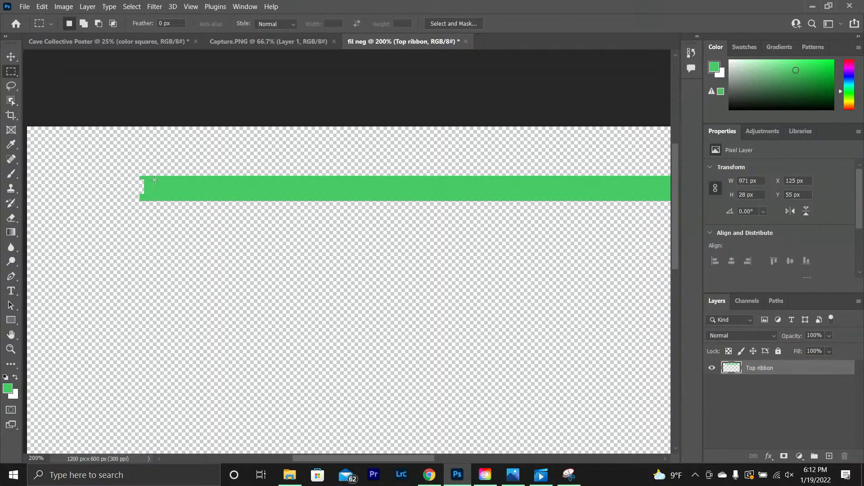
drag(152, 182, 163, 197)
drag(159, 187, 179, 189)
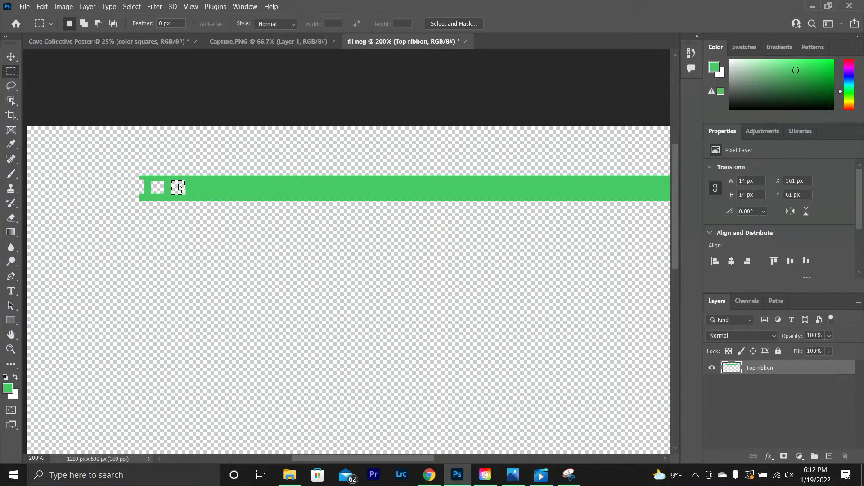
drag(178, 186, 200, 187)
Step: Shift the square selection along the ribbon and cut three more matching holes, ending at about X 241 px
key(shift)
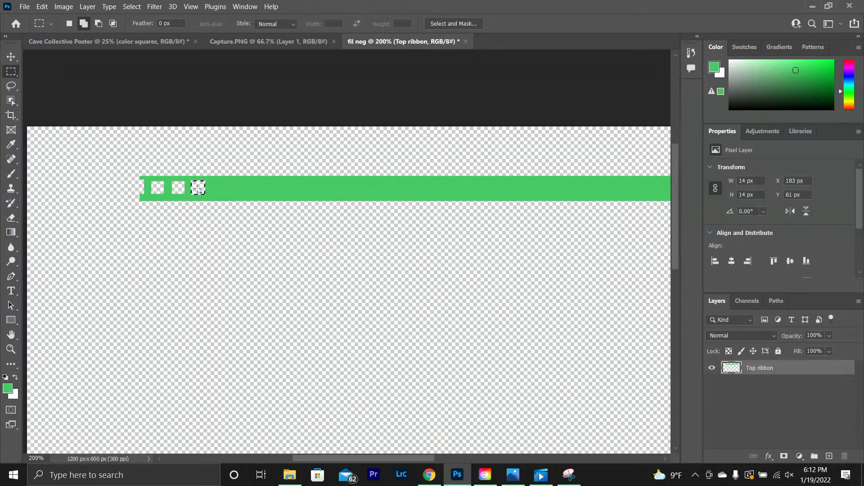
drag(198, 188, 220, 185)
key(ctrl+z)
key(shift)
drag(199, 188, 218, 188)
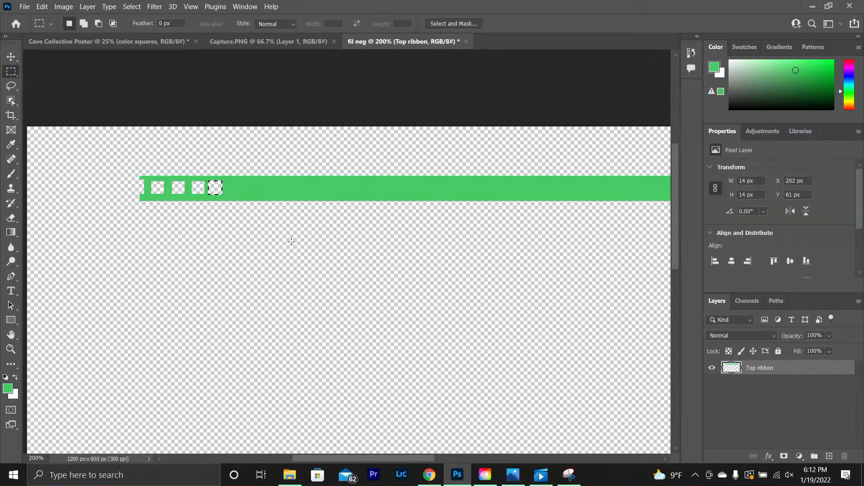
key(shift)
drag(216, 188, 236, 191)
drag(237, 194, 253, 193)
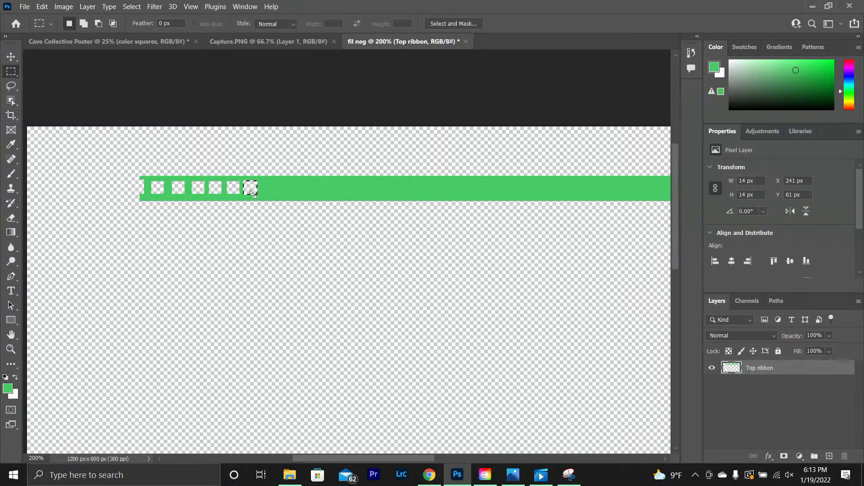
Step: Cut three more 14 by 14 px holes along the green ribbon at about X 265, 288 and 309 px
drag(250, 192, 272, 193)
key(Delete)
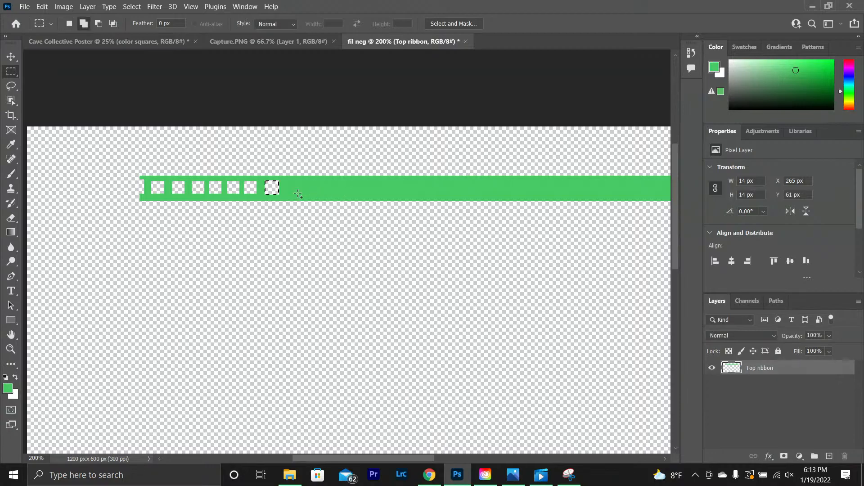
drag(273, 193, 293, 195)
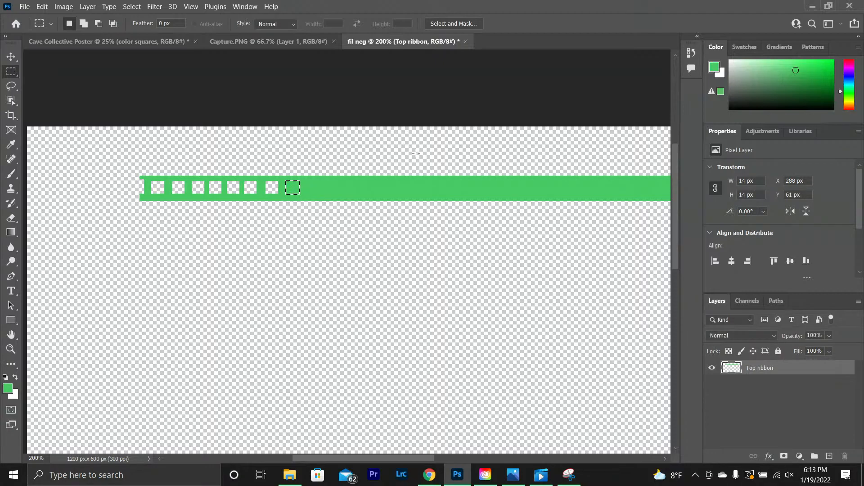
key(Delete)
drag(299, 189, 316, 191)
key(Delete)
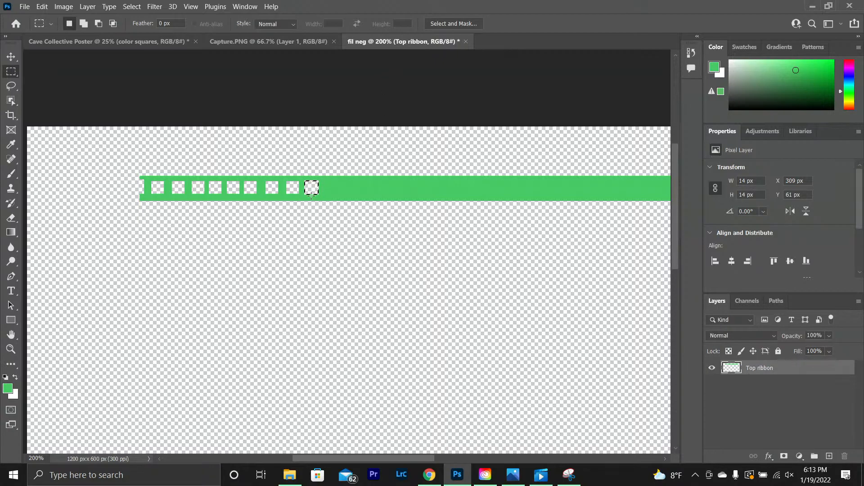
Step: Extend the row of sprocket holes with three more 14 px squares at about X 332, 354 and 378 px
drag(313, 189, 333, 190)
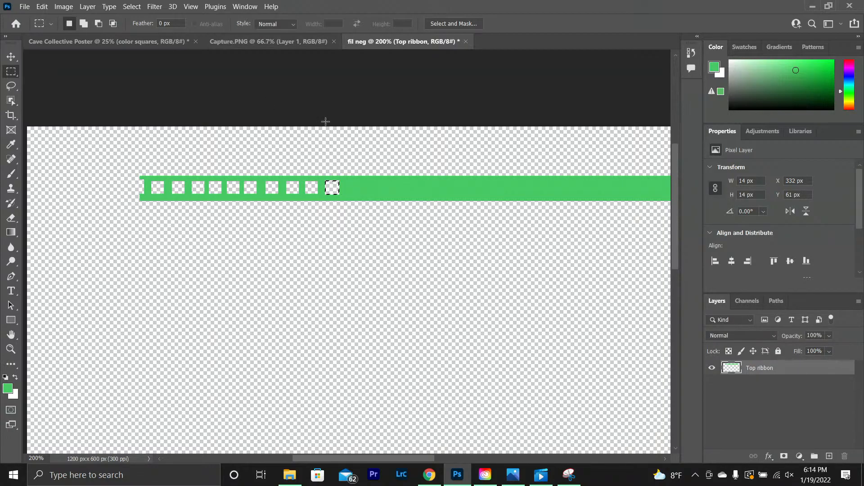
key(shift)
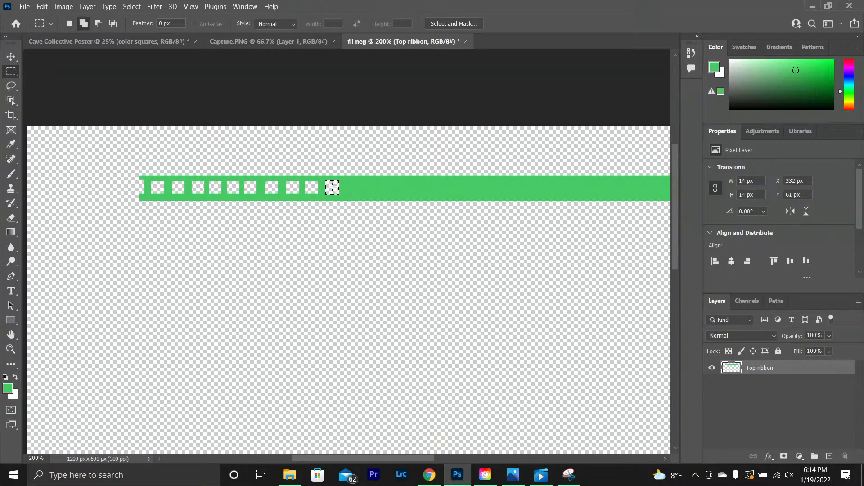
drag(333, 189, 354, 192)
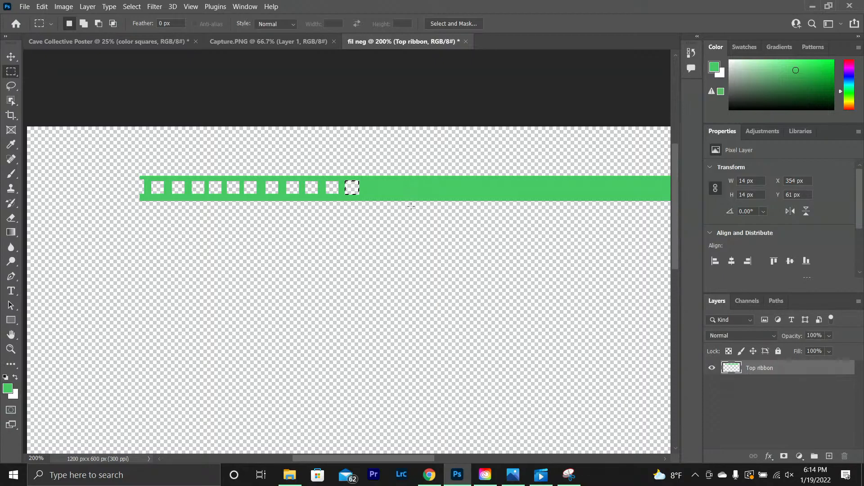
key(shift)
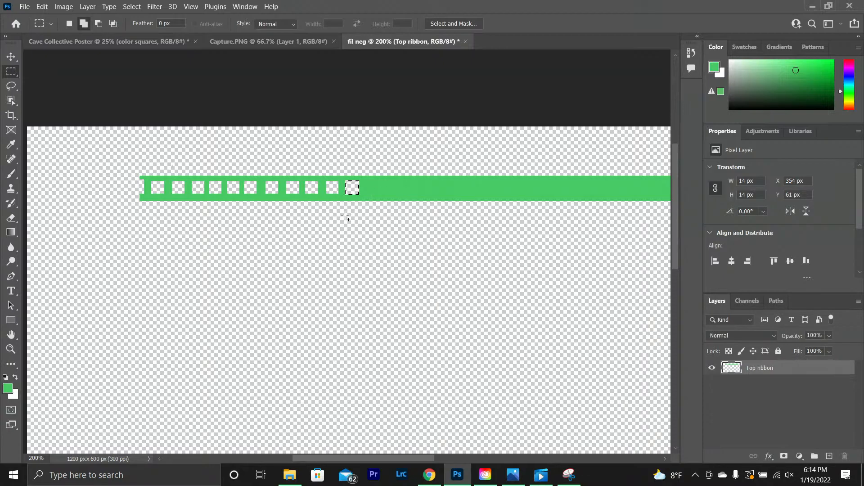
drag(352, 192, 374, 194)
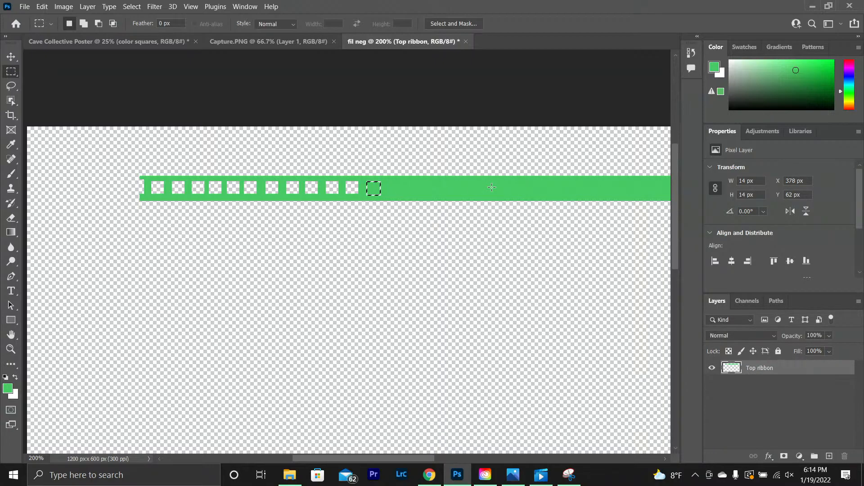
key(Delete)
Step: Cut one more matching square hole at the end of the row and clear the selection
drag(375, 188, 395, 191)
key(Delete)
mouse_move(404, 191)
mouse_down()
mouse_move(420, 189)
mouse_move(404, 191)
mouse_up()
key(ctrl+d)
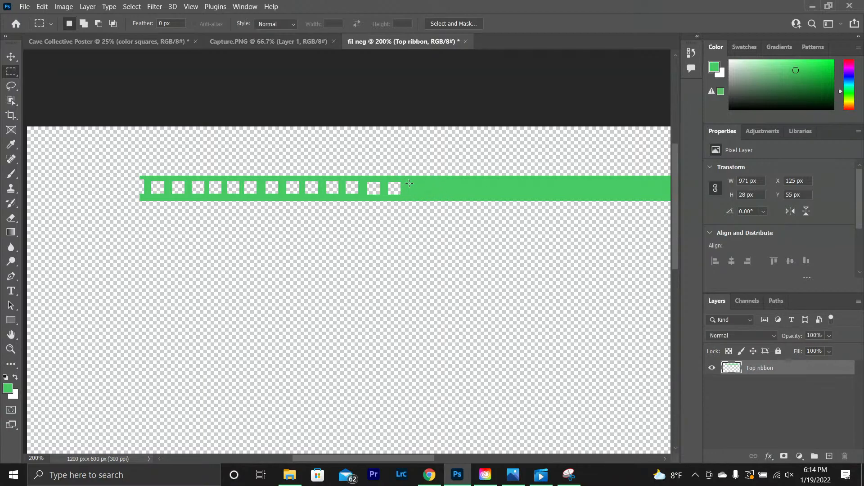
Step: Draw a new selection of about 12 by 14 px and cut three narrower holes with it, continuing the row along the ribbon
drag(408, 183, 420, 194)
key(Delete)
drag(414, 190, 437, 190)
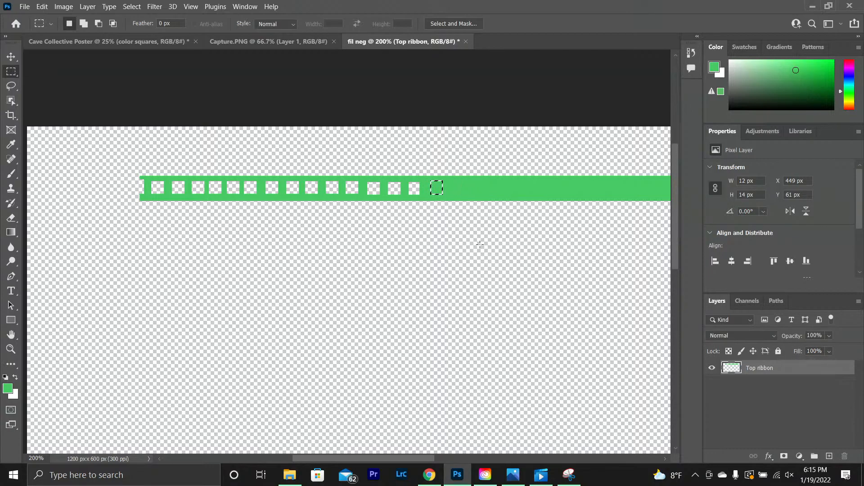
key(Delete)
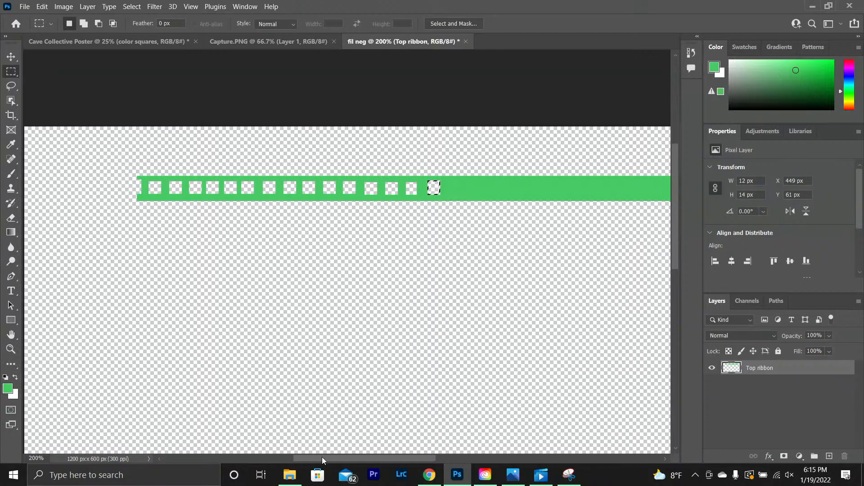
drag(322, 457, 349, 429)
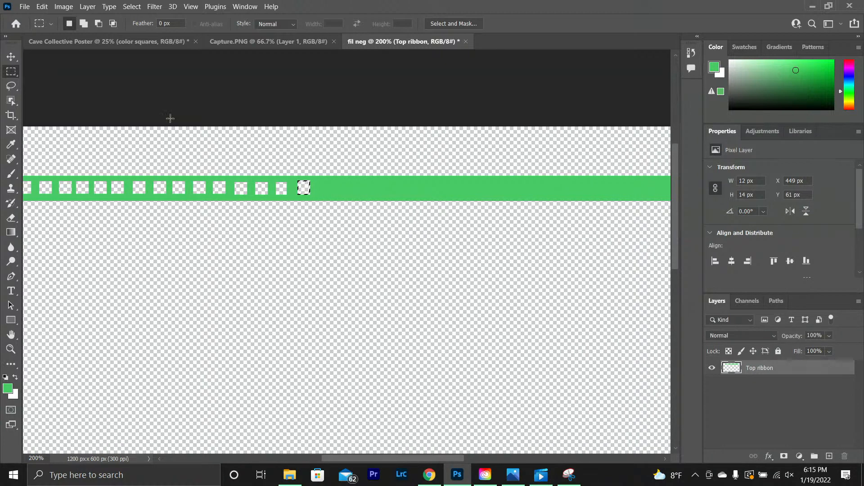
drag(305, 191, 329, 191)
Step: Select the uncut remainder of the ribbon past the last hole, from about X 495 px, and delete it
click(13, 58)
click(12, 72)
drag(340, 173, 509, 214)
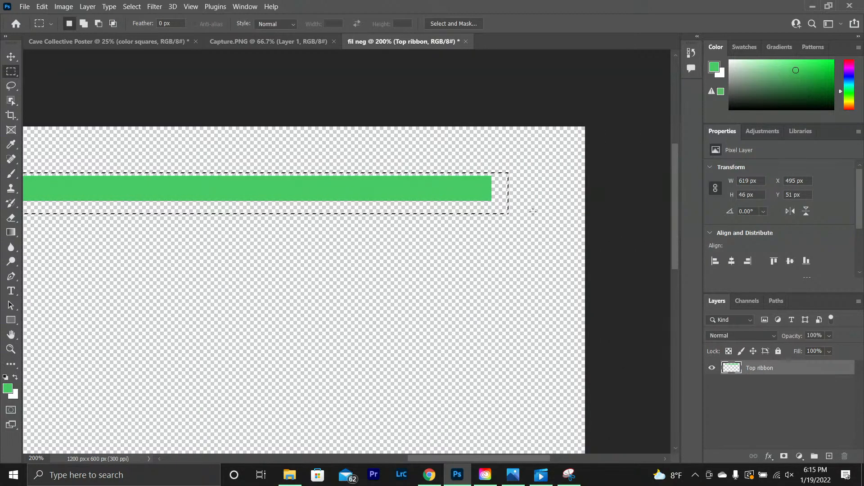
key(Delete)
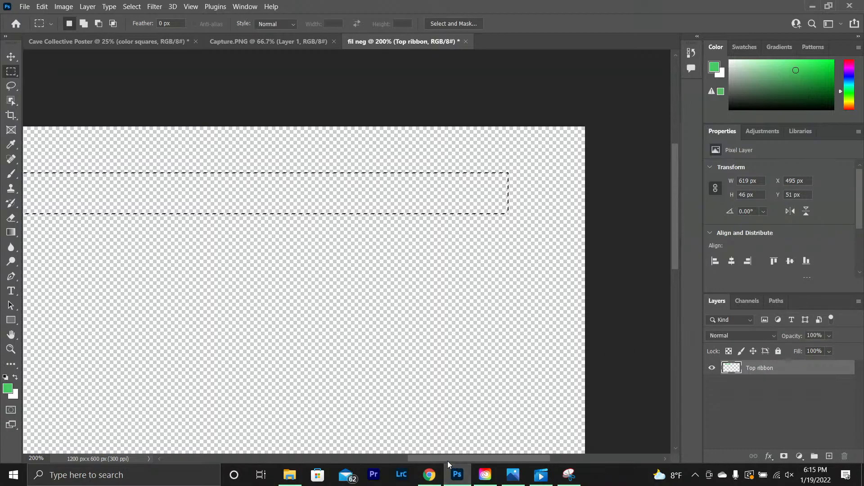
Step: Cut a notch into the ribbon's right end using a selection of about 10 by 17 px, and clear the selection
drag(444, 458, 350, 458)
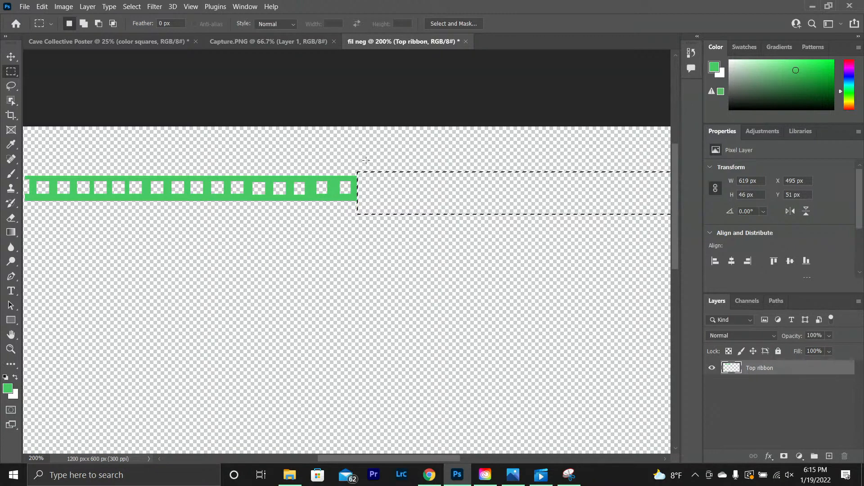
click(361, 194)
drag(363, 181, 356, 195)
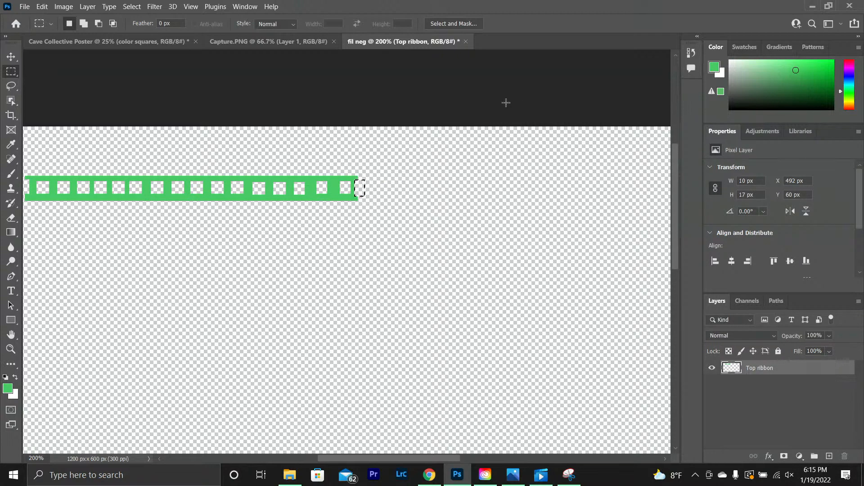
drag(436, 458, 412, 457)
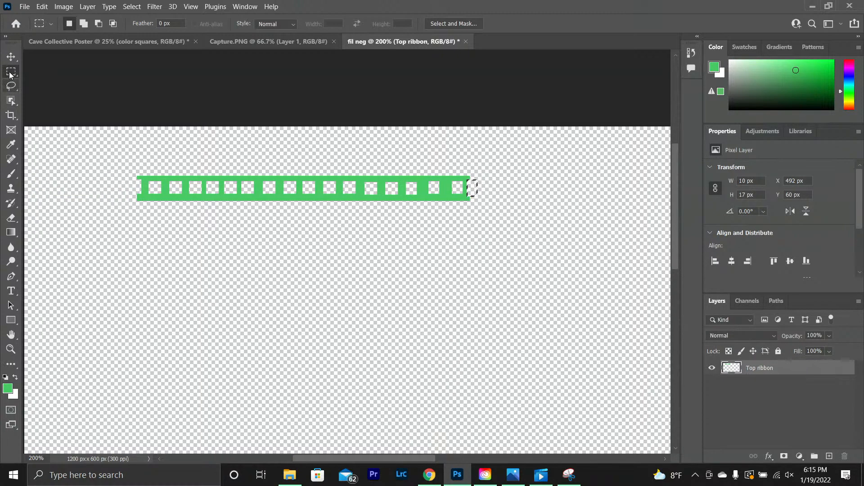
key(v)
click(112, 128)
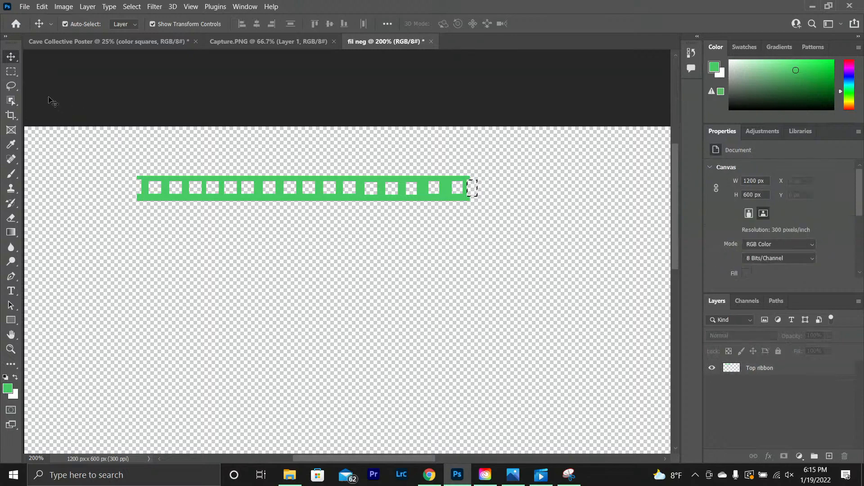
click(11, 71)
click(116, 130)
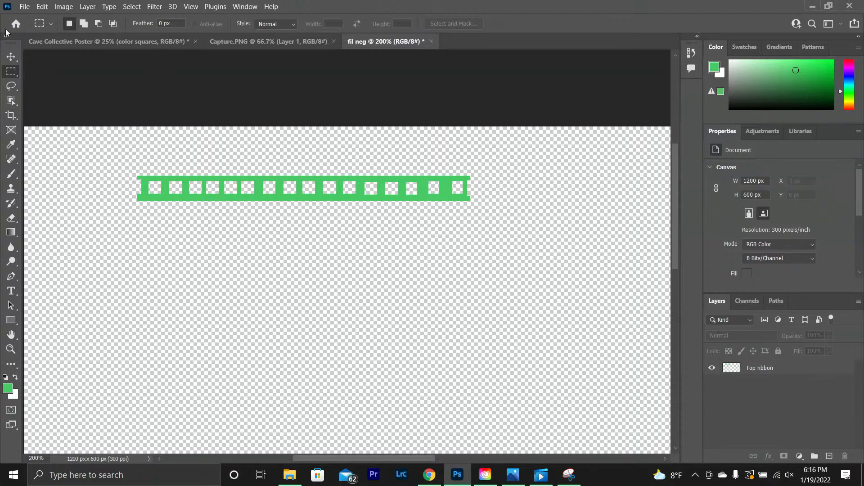
Step: Move the finished top ribbon horizontally to about X 146 px and deselect it
click(10, 56)
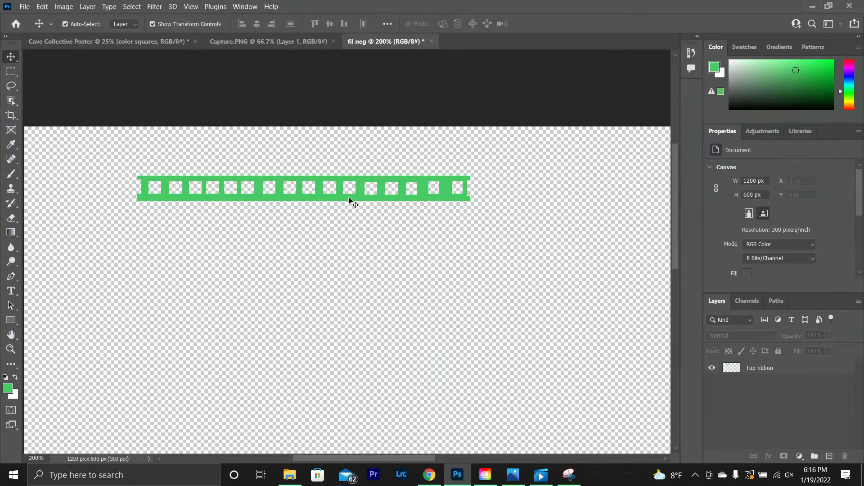
drag(350, 199, 368, 199)
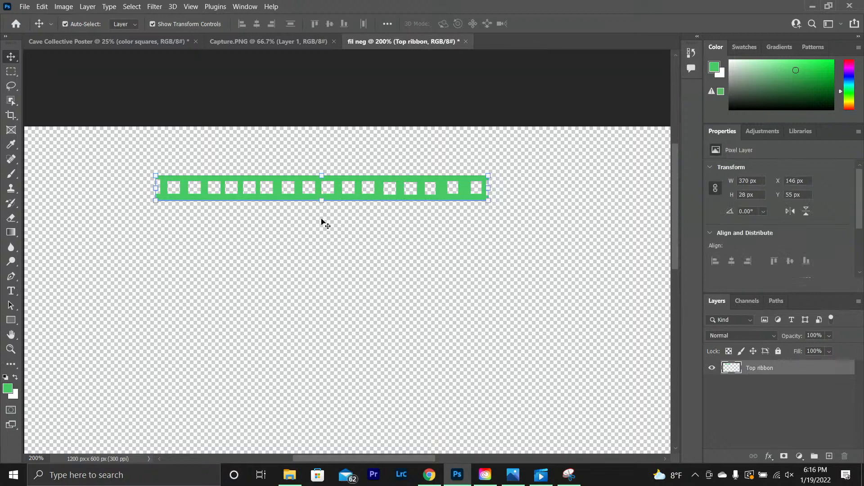
scroll(466, 207, down, 1)
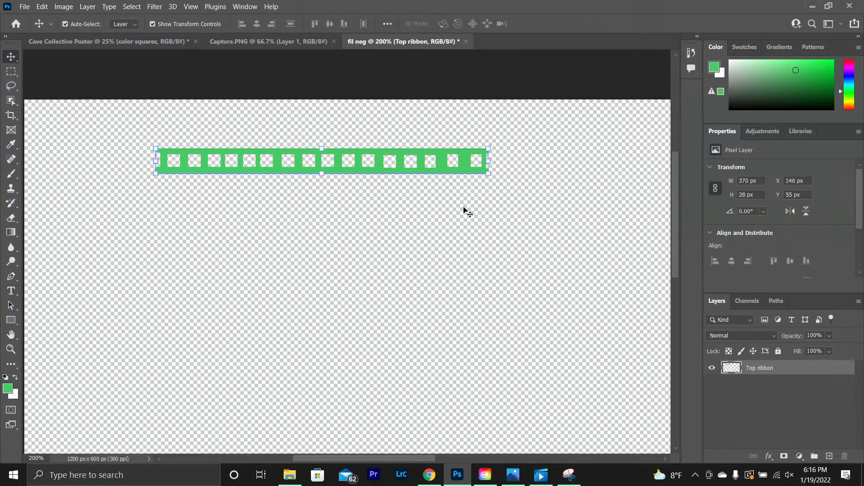
scroll(463, 209, up, 1)
scroll(575, 189, down, 1)
scroll(556, 199, down, 1)
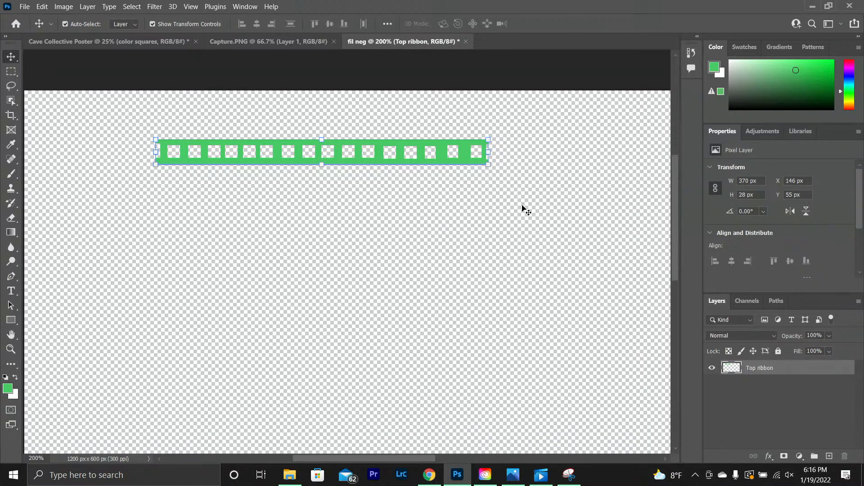
click(513, 212)
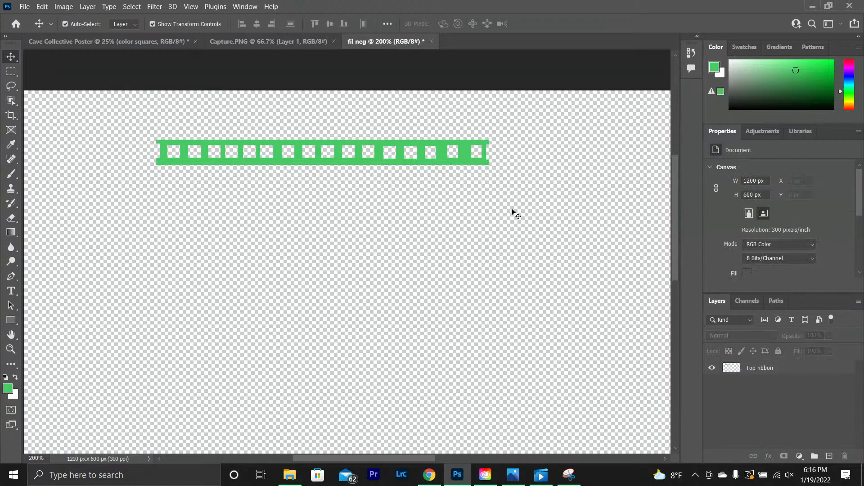
Step: Duplicate the Top ribbon layer as "bottom ribbon" and move the copy straight down to about Y 197 px
click(232, 163)
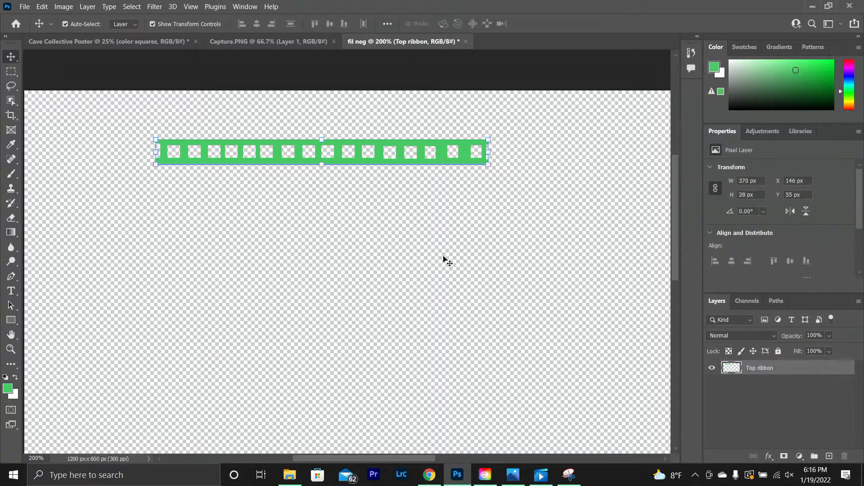
right_click(404, 163)
click(584, 260)
right_click(750, 373)
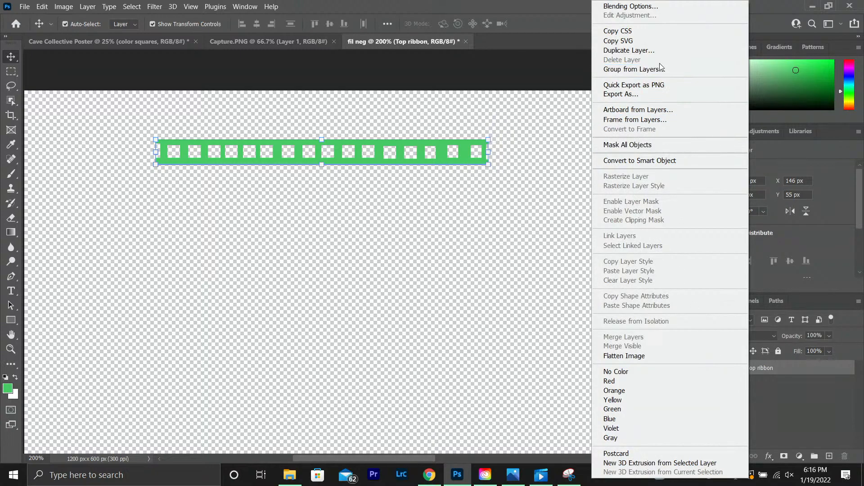
click(653, 51)
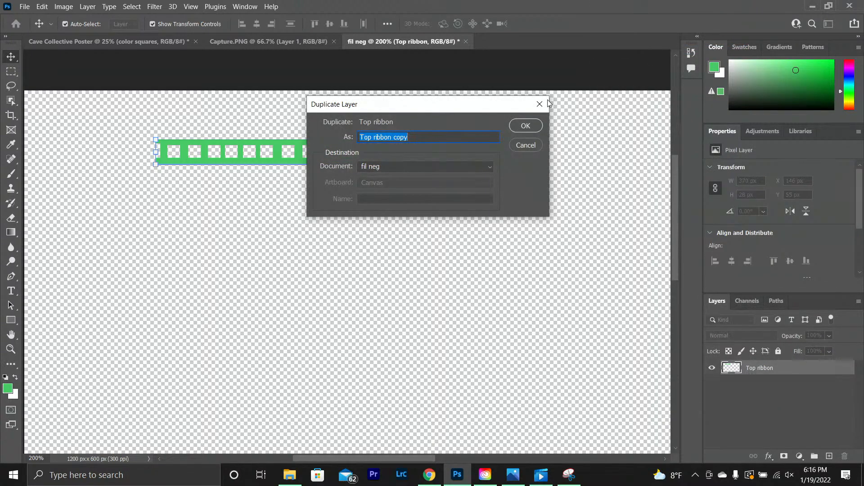
drag(416, 139, 358, 137)
text(bottom)
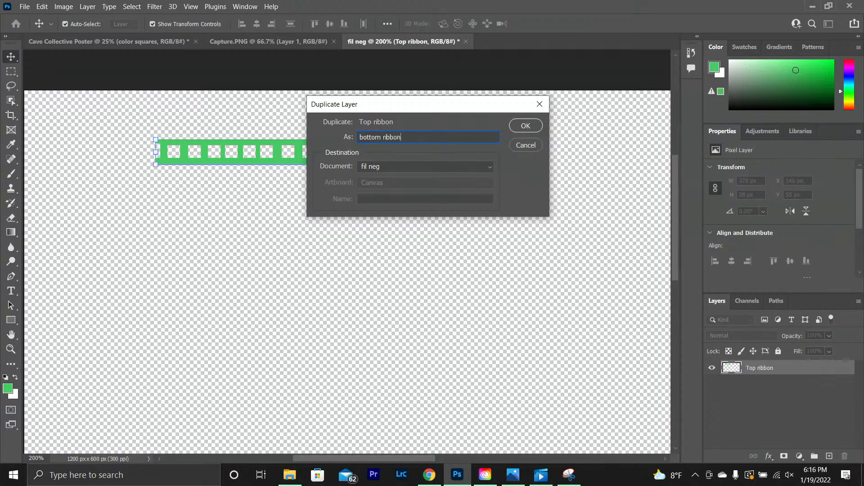
click(531, 129)
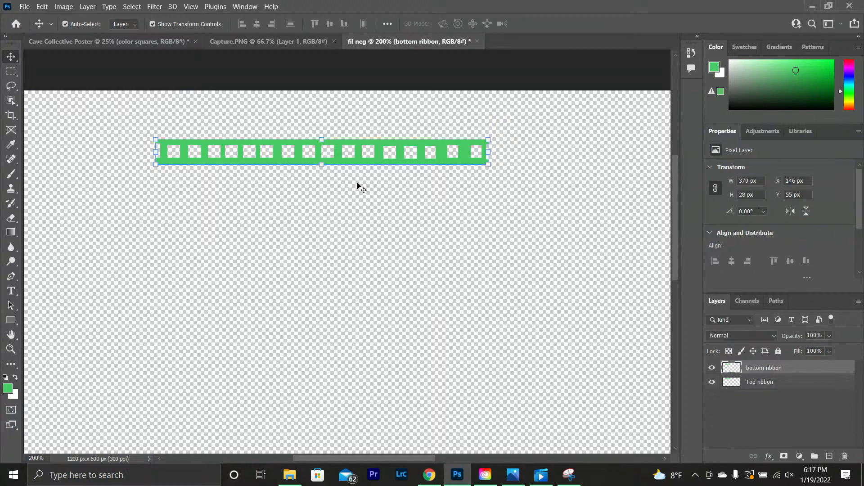
drag(357, 165, 361, 291)
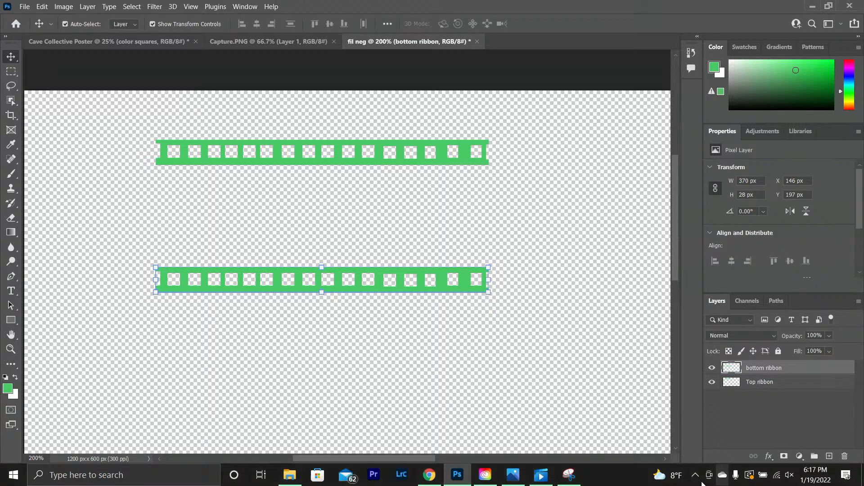
Step: Compare the two ribbons with the poster image in Photos and the film negative reference in Chrome, and return to Photoshop
click(517, 476)
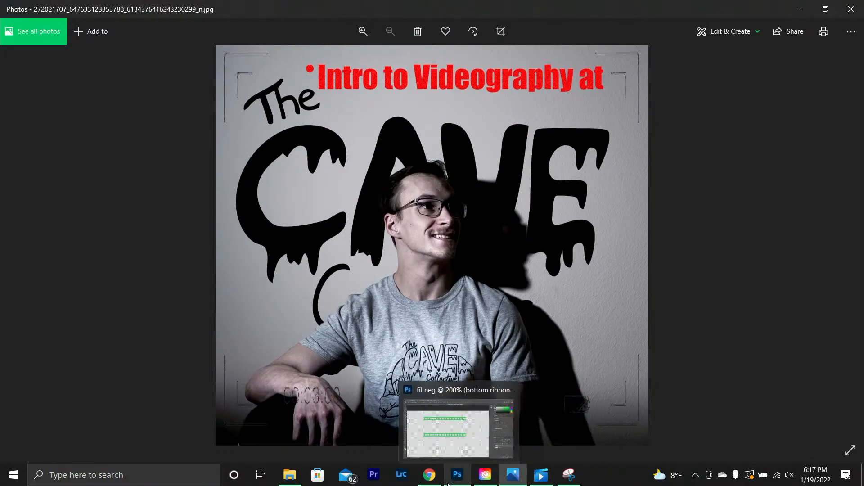
click(430, 482)
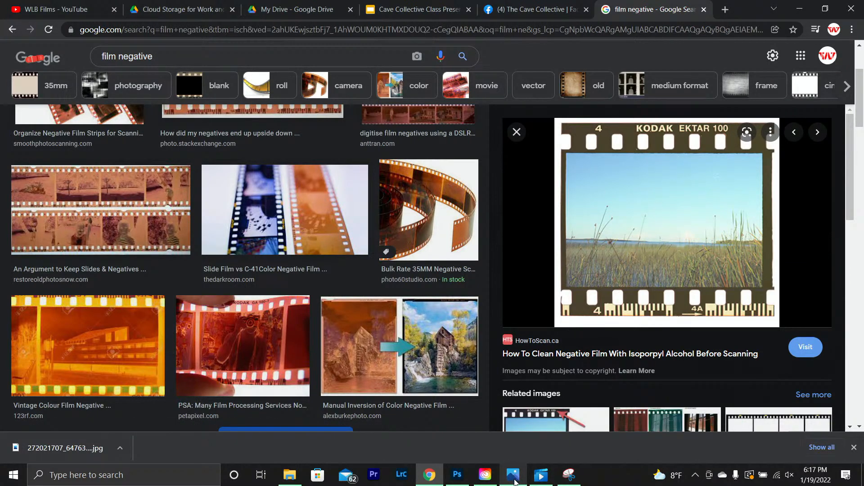
mouse_move(515, 482)
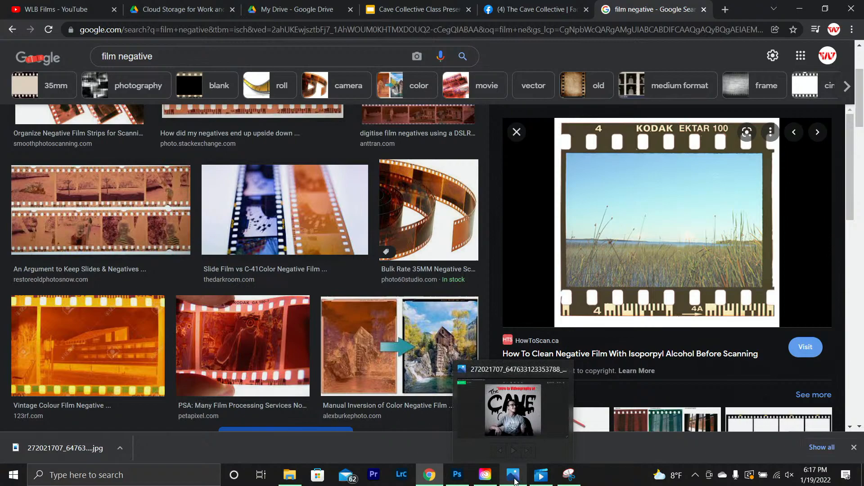
click(457, 475)
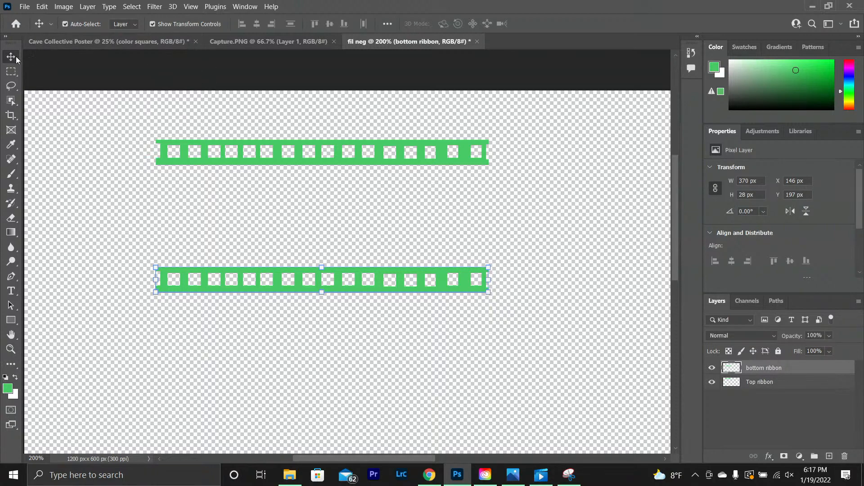
Step: Copy the Top ribbon layer into the Cave Collective Poster document and stretch it to the full 2550 px poster width above the photo
click(252, 165)
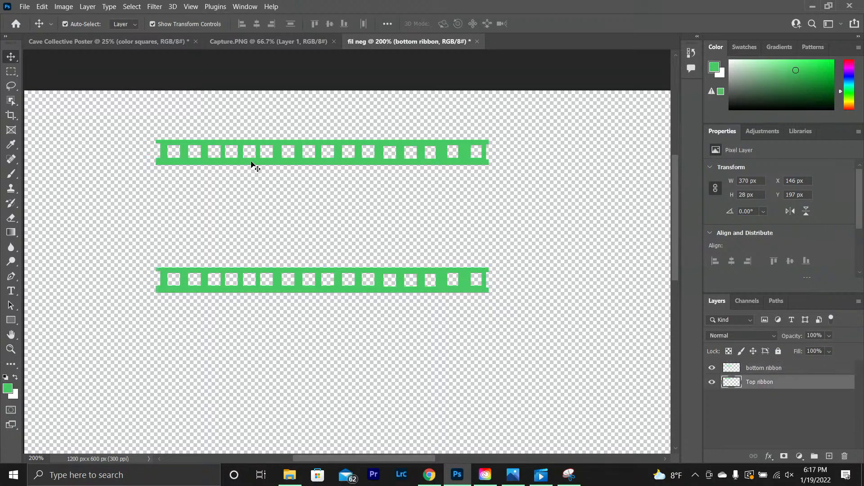
drag(253, 164, 481, 79)
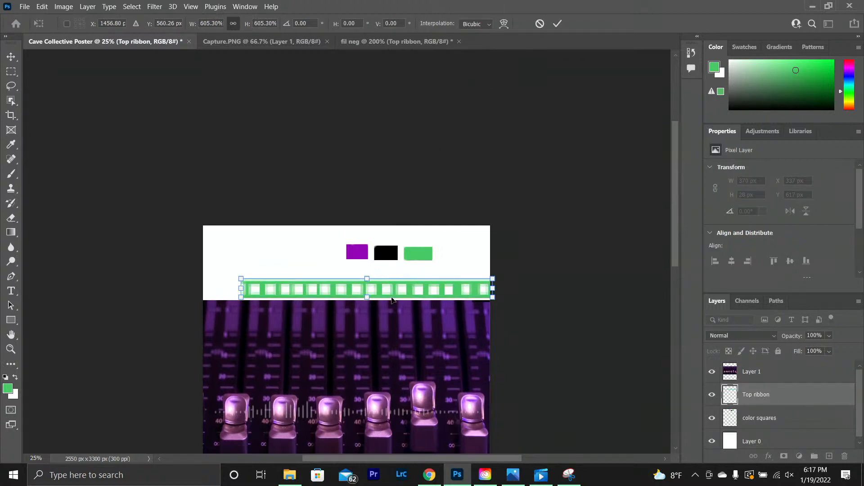
drag(391, 299, 389, 301)
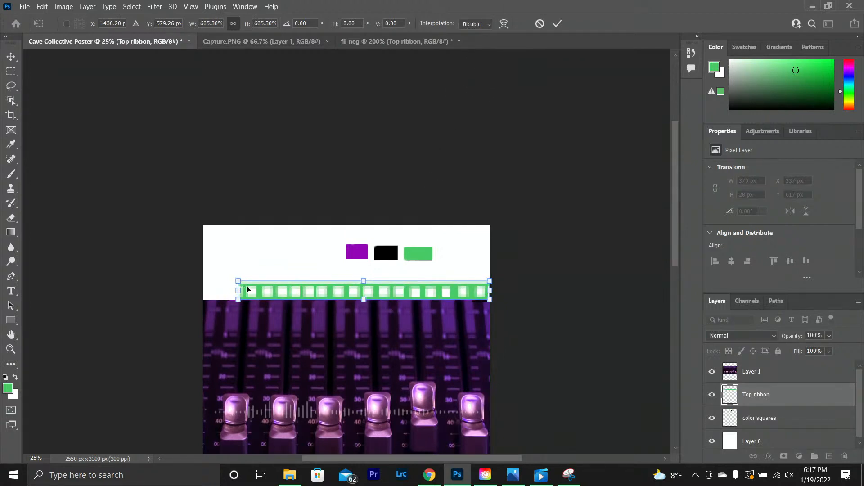
drag(238, 289, 204, 292)
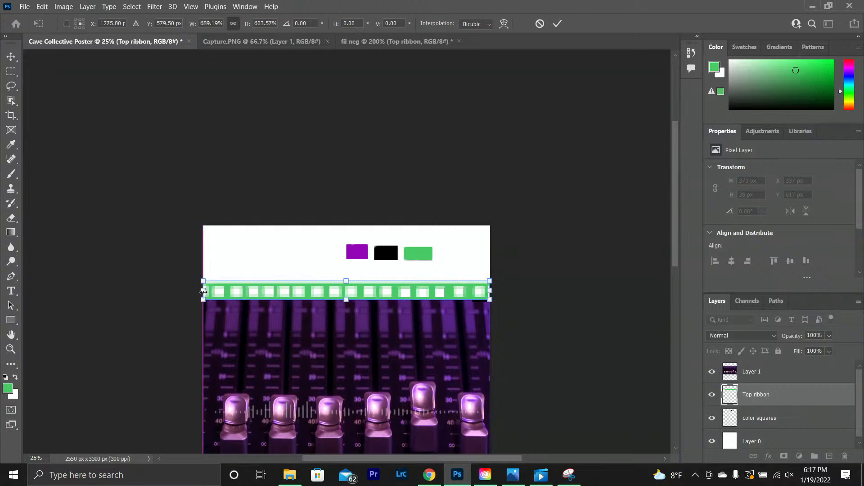
click(552, 26)
Step: Move the Top ribbon layer above Layer 1 and shift the ribbon down over the photo's upper edge to about Y 664 px
scroll(482, 164, down, 4)
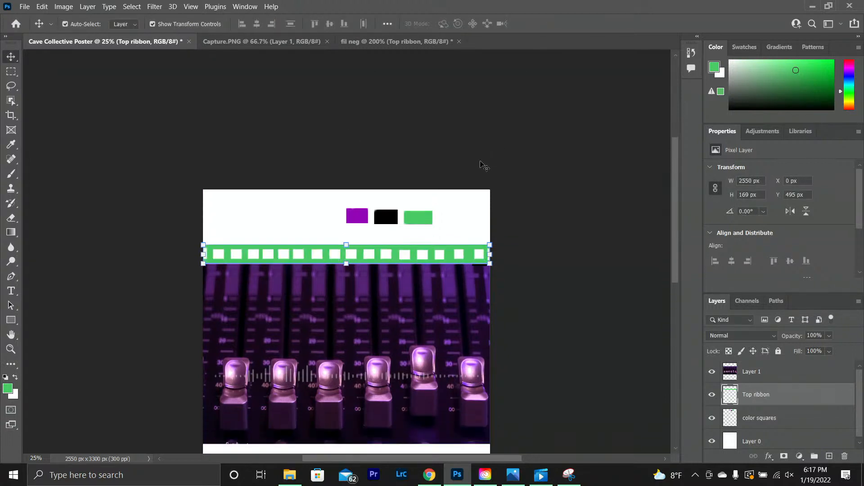
drag(407, 225, 407, 224)
drag(750, 401, 745, 365)
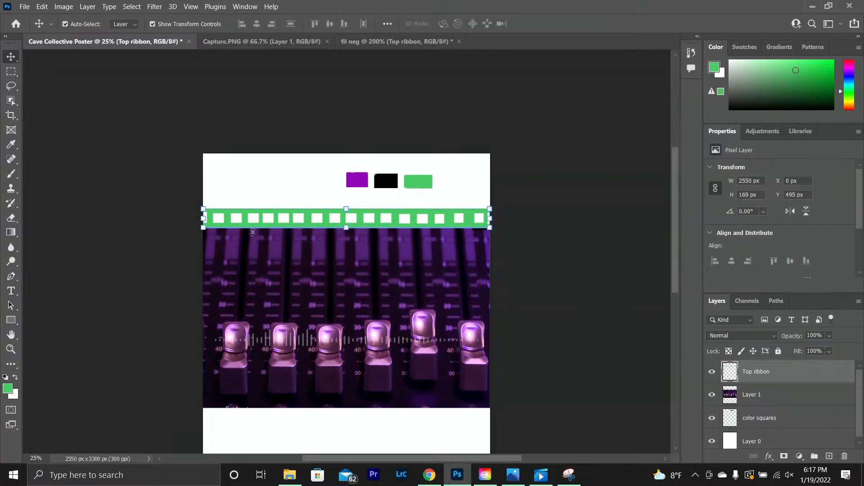
drag(249, 230, 245, 243)
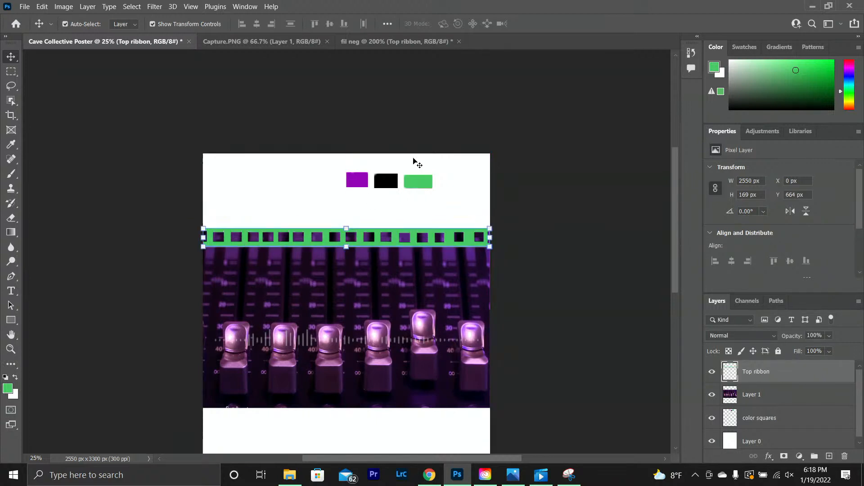
Step: Nudge the top ribbon up to Y 540 px so it borders the photo's upper edge
click(390, 202)
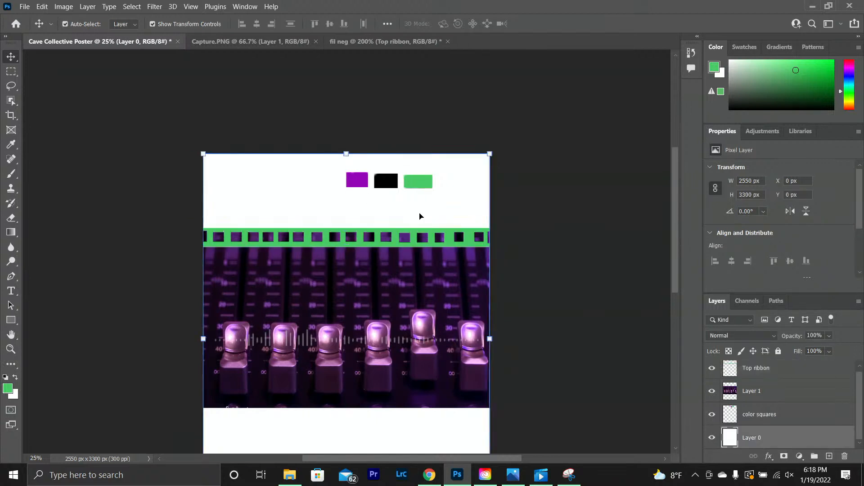
click(440, 244)
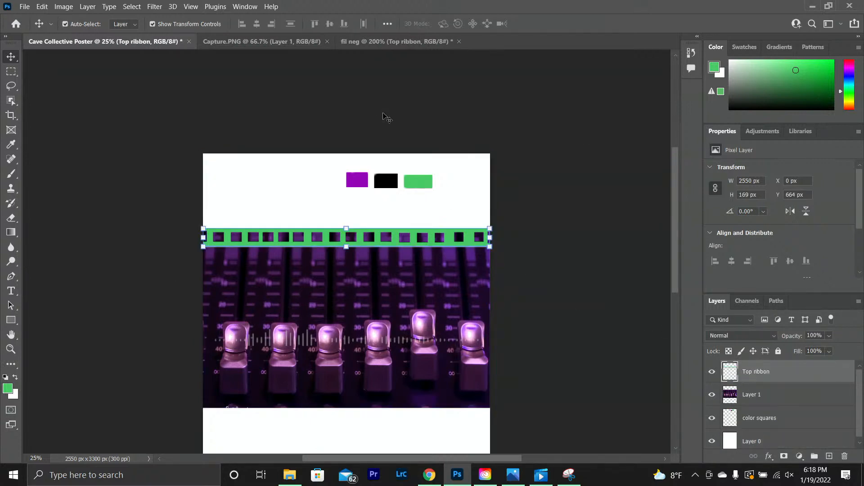
key(Up)
key(Up)
key(Up)
key(Up)
key(Up)
key(Up)
key(Up)
key(Up)
key(Up)
key(Up)
key(Up)
key(Up)
key(Up)
key(Up)
key(Up)
key(Up)
key(Up)
key(Up)
key(Up)
key(Up)
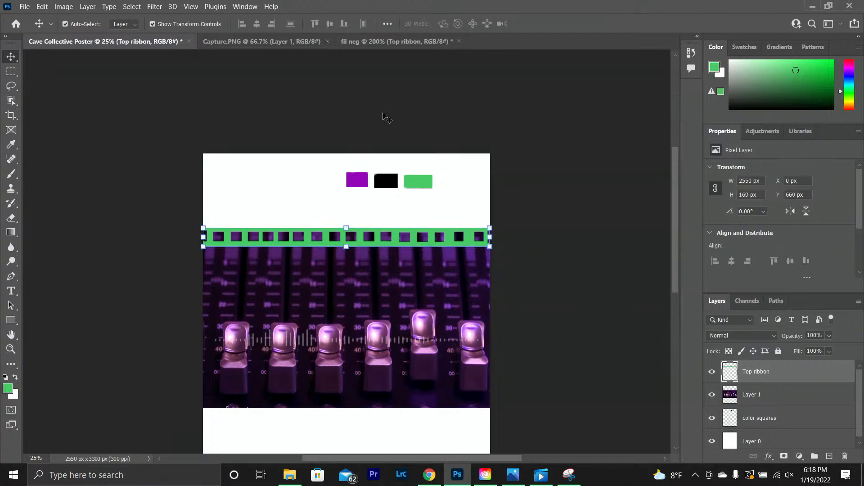
key(Up)
key(Up)
key(Up)
key(Up)
key(Up)
key(Up)
key(Up)
key(Up)
key(Up)
key(Up)
key(Up)
key(Up)
key(Up)
key(Up)
key(Up)
key(Up)
key(Up)
key(Up)
key(Up)
key(Up)
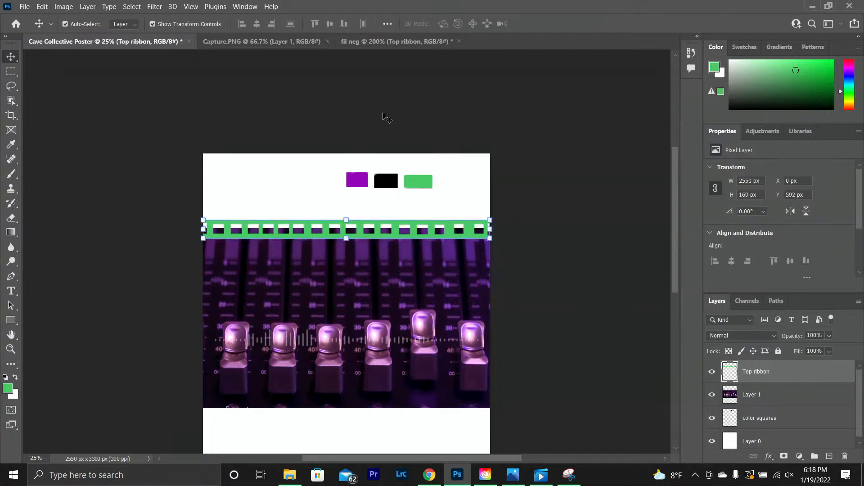
key(Down)
key(Down)
key(Down)
key(Down)
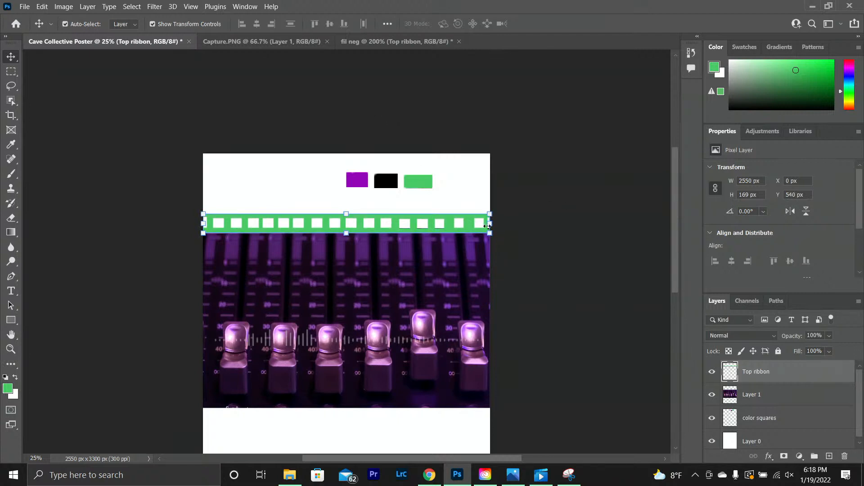
Step: Stretch the top ribbon's right end past the poster edge to a width of about 2646 px and deselect it
drag(489, 224, 500, 224)
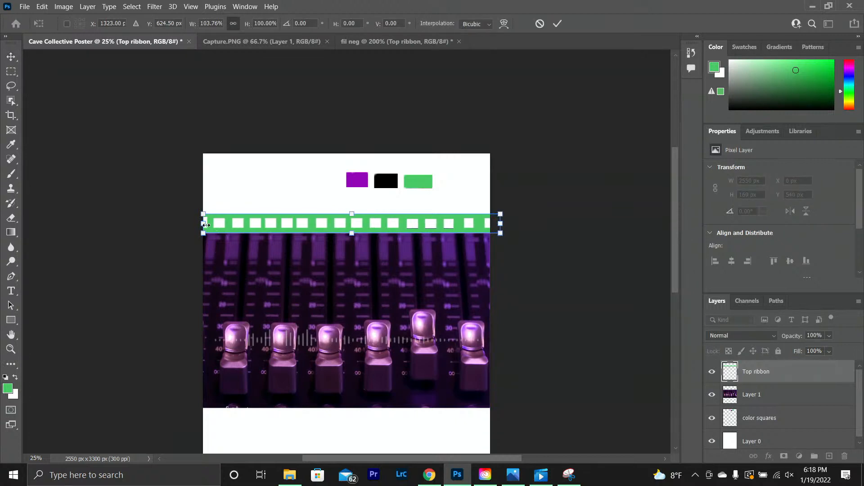
click(556, 29)
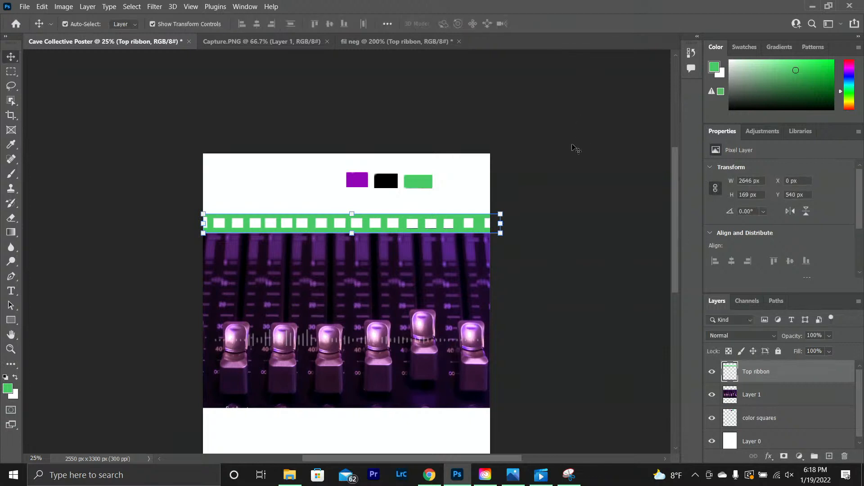
click(575, 147)
scroll(455, 412, down, 1)
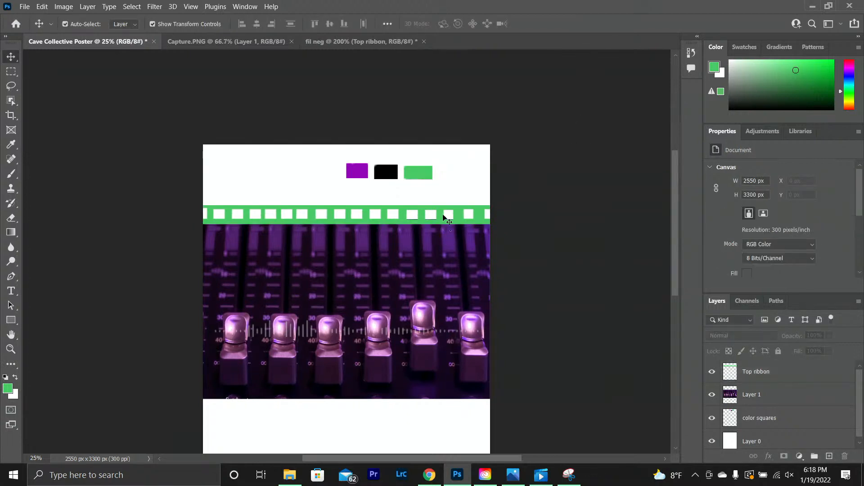
Step: Duplicate the Top ribbon layer as "bottom" and move the copy straight down to border the photo's lower edge
click(327, 223)
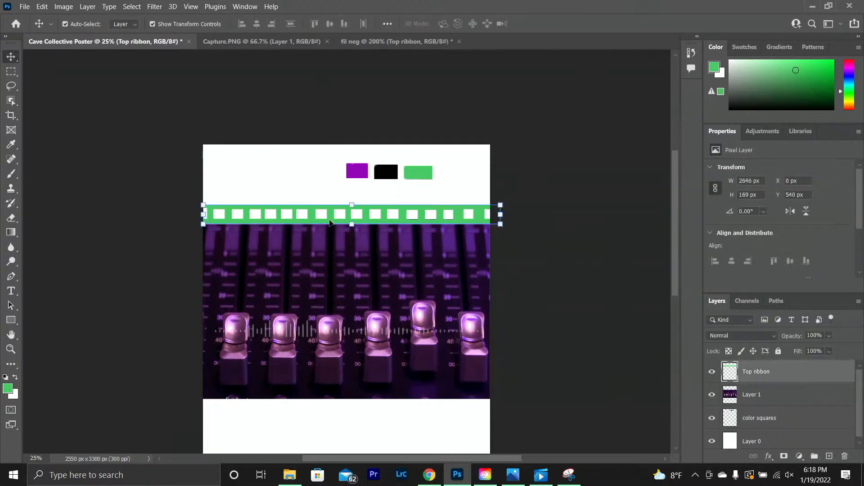
right_click(766, 375)
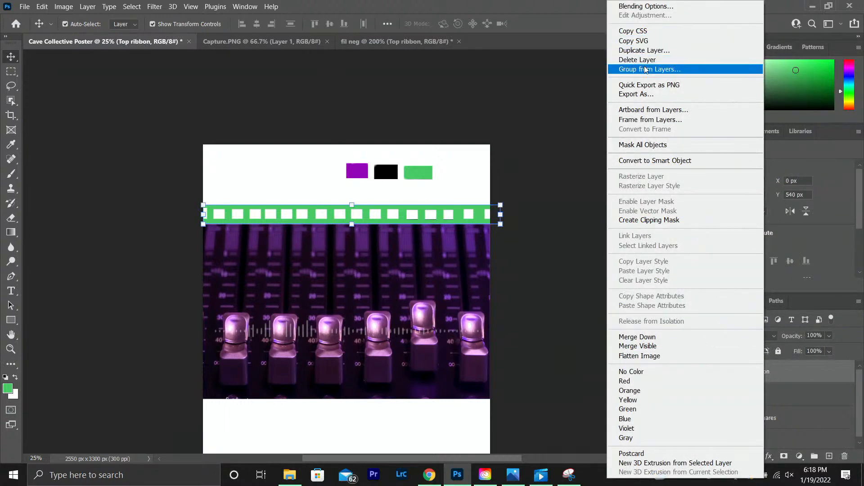
click(643, 51)
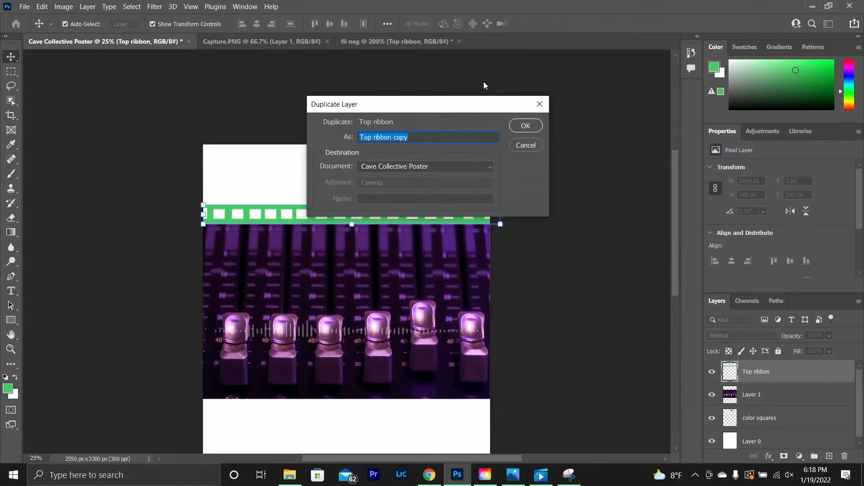
text(bo)
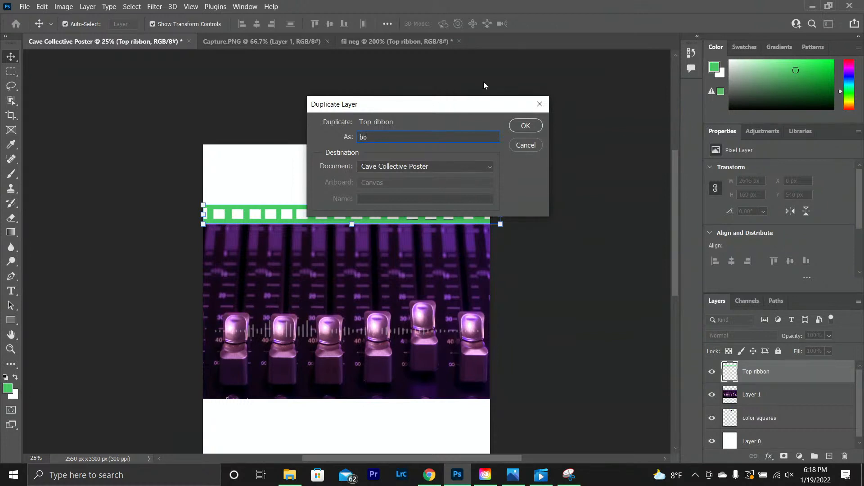
text(ttom)
key(Return)
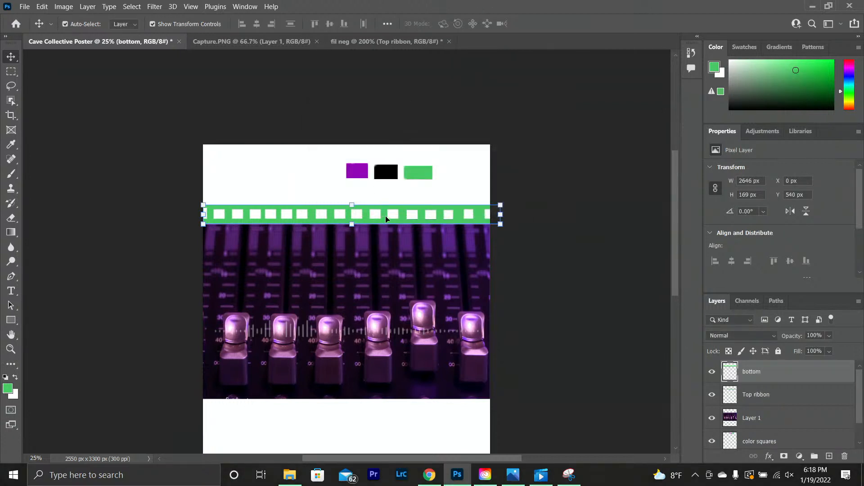
drag(386, 222, 372, 415)
click(533, 325)
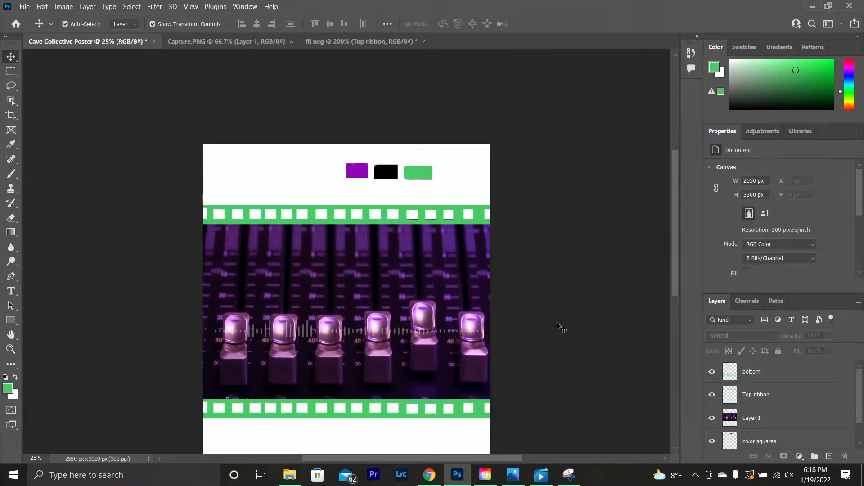
Step: Compare the ribbons on the poster with the film negative reference in Chrome, and return to Photoshop
scroll(558, 326, down, 4)
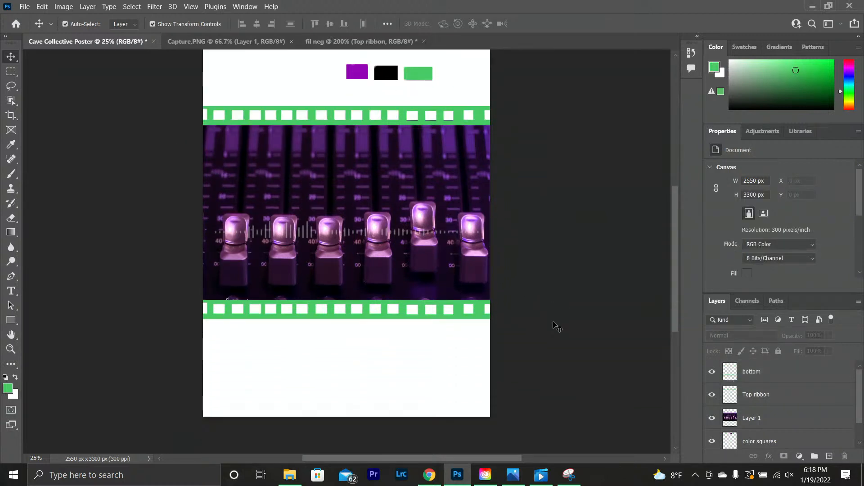
scroll(558, 327, up, 1)
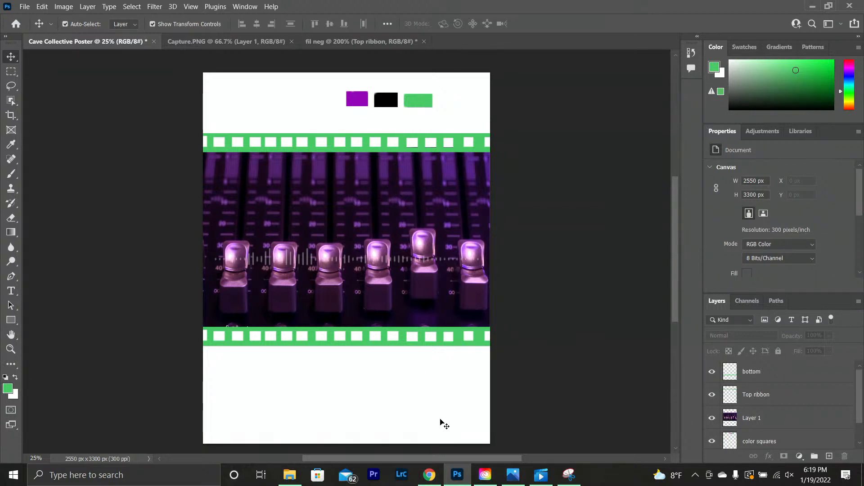
click(429, 475)
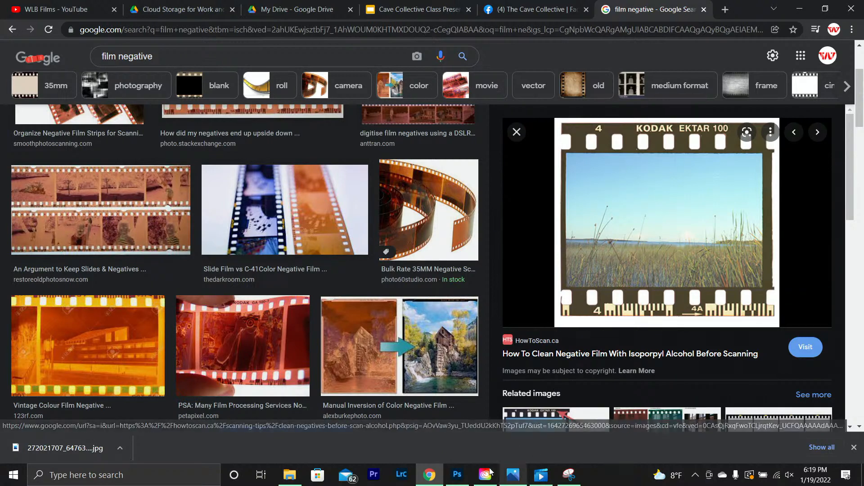
mouse_move(471, 484)
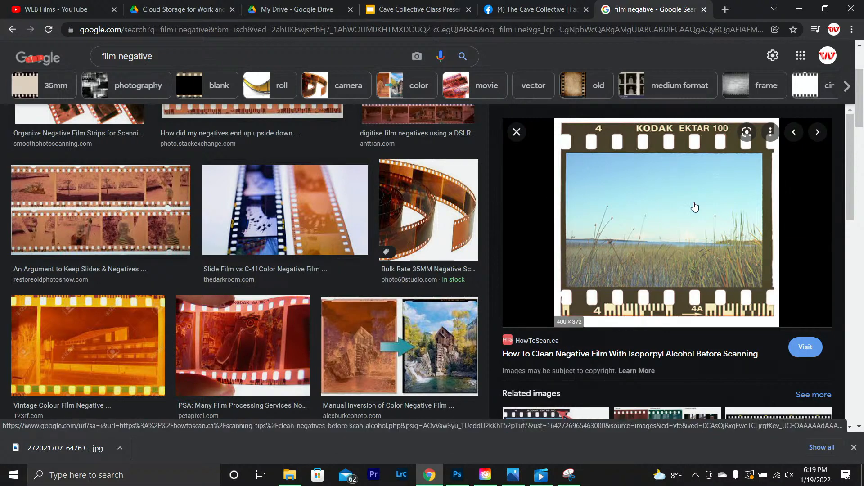
click(462, 477)
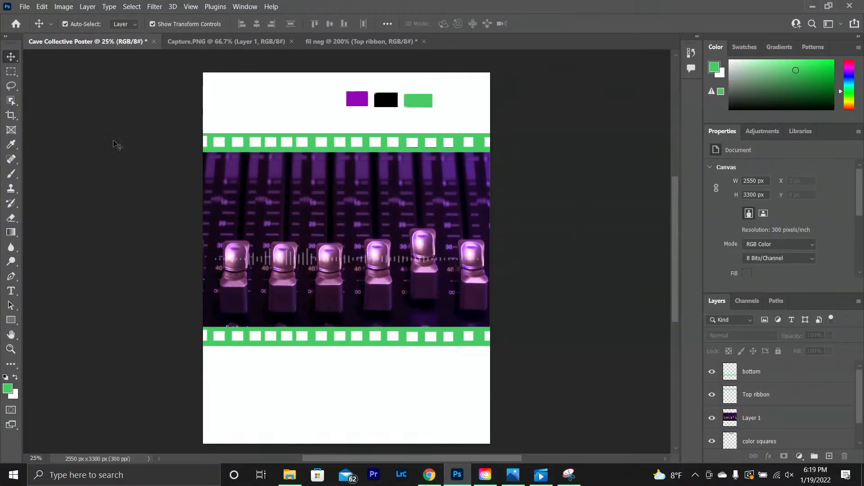
Step: Select a strip about 35 by 1557 px along the photo's left edge and add a new layer named "left border"
click(11, 72)
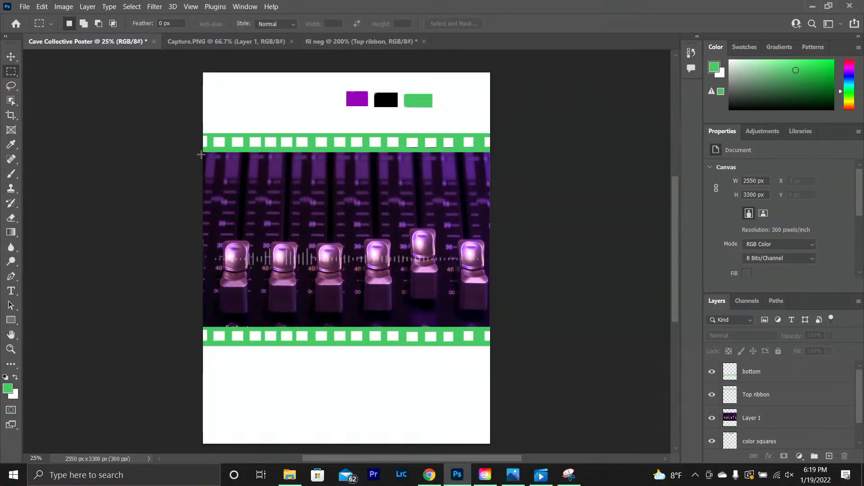
drag(203, 153, 206, 327)
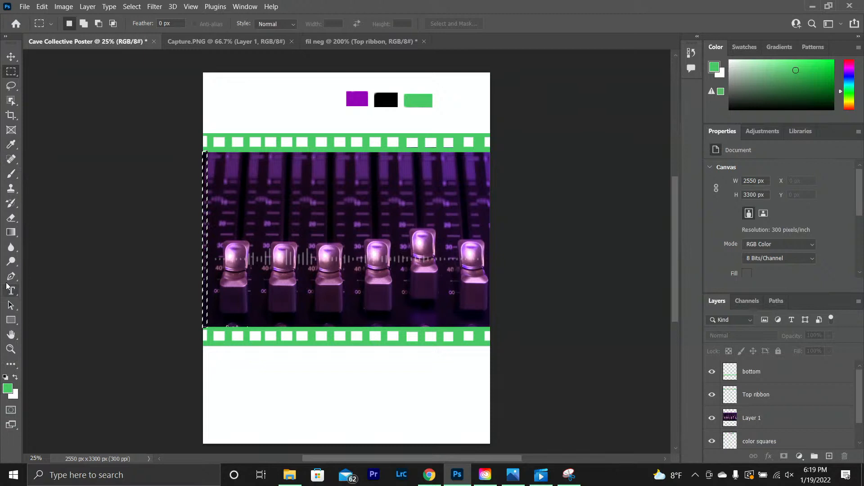
click(830, 457)
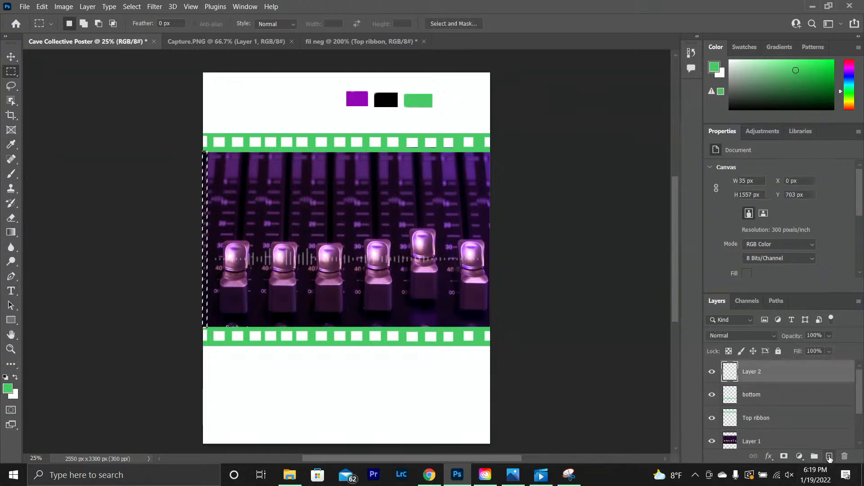
double_click(759, 372)
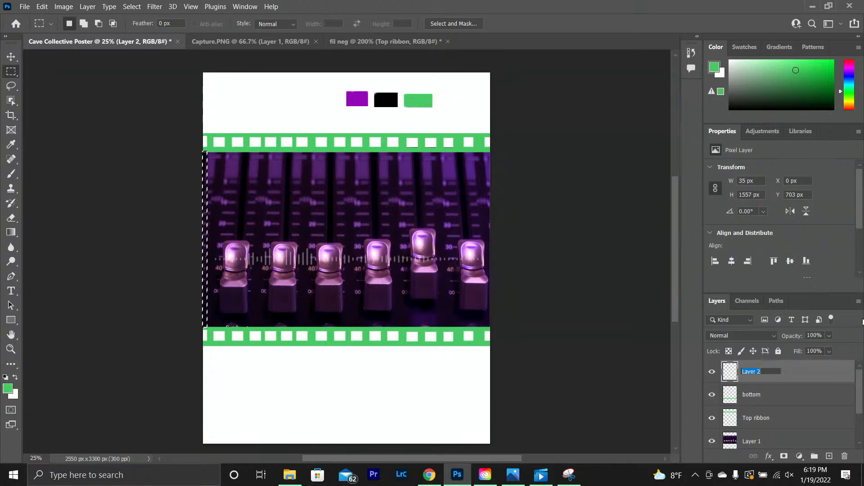
text(b)
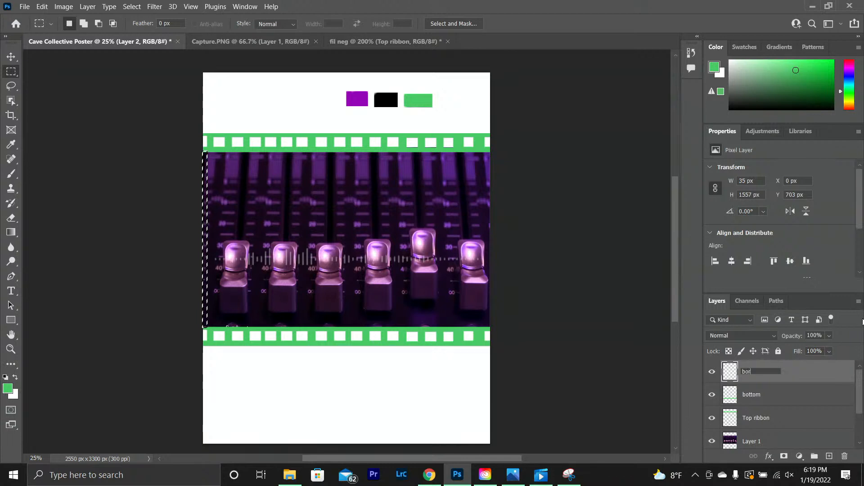
text(or)
key(BackSpace)
key(BackSpace)
key(BackSpace)
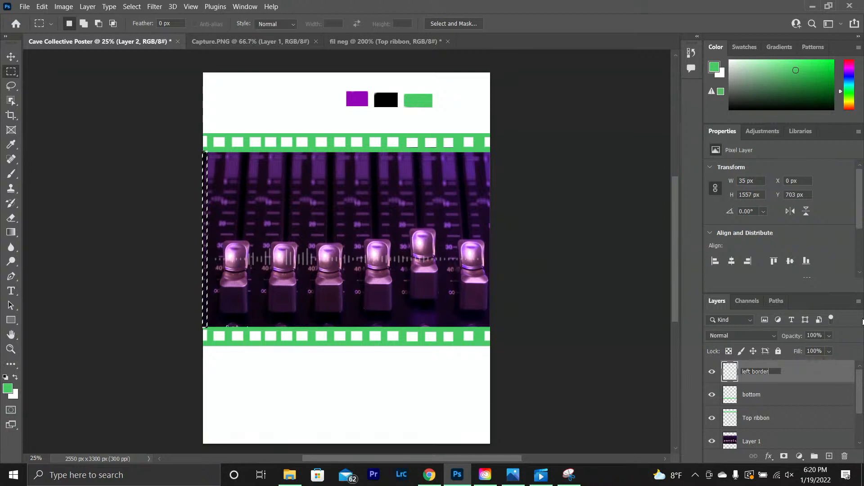
key(Return)
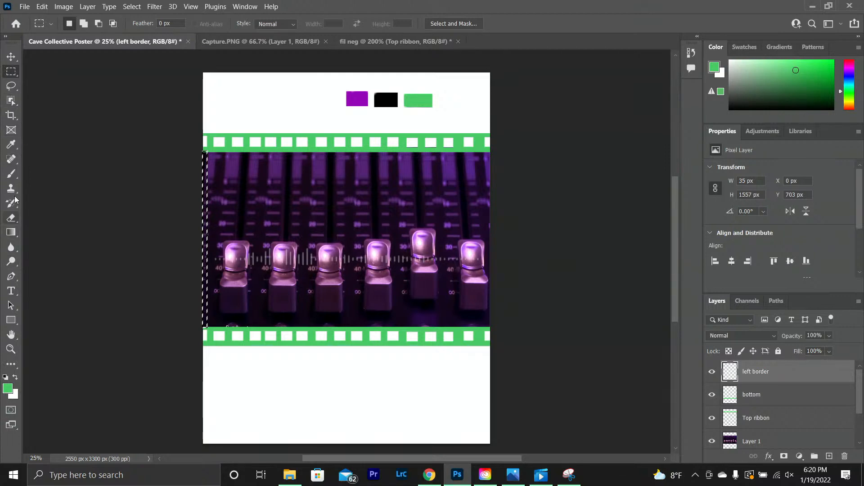
Step: Paint the selected strip green on the left border layer with the Brush tool
click(12, 173)
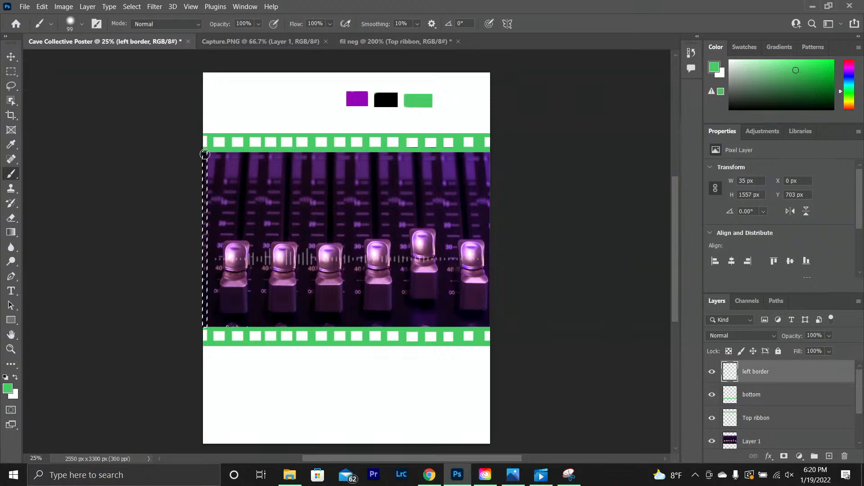
drag(199, 297, 200, 346)
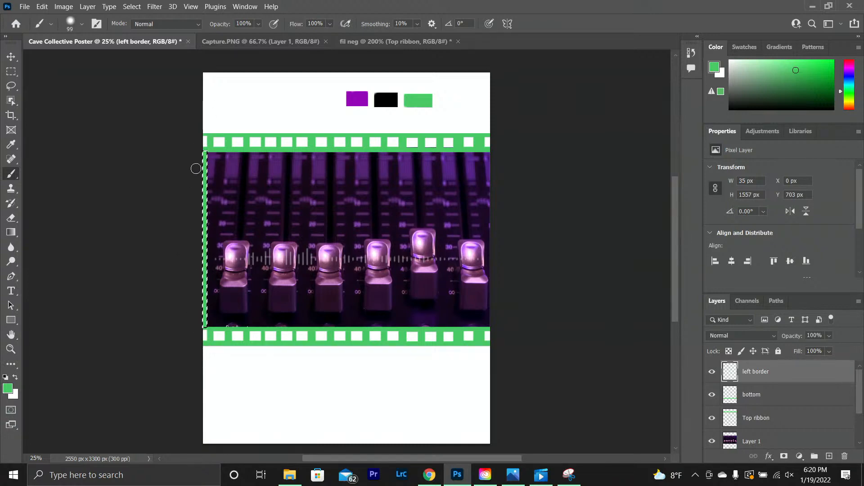
Step: Deselect the painted strip, duplicate the left border layer, and move the copy straight across to the photo's right edge
click(11, 71)
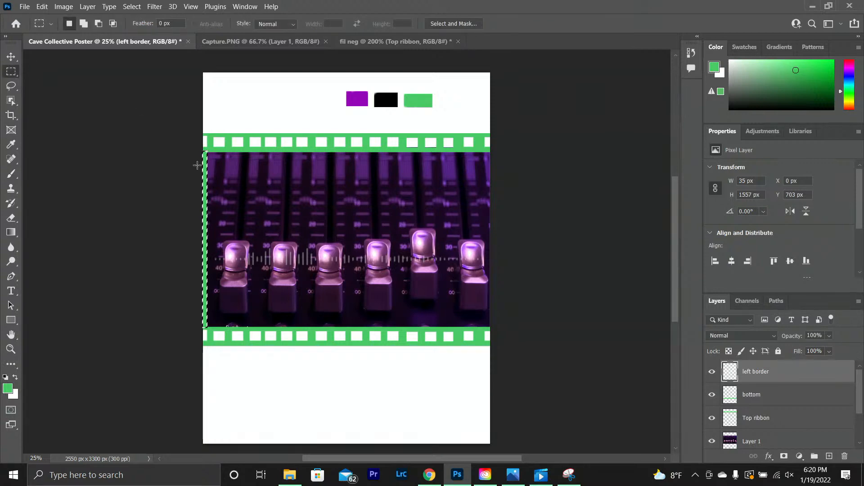
click(85, 147)
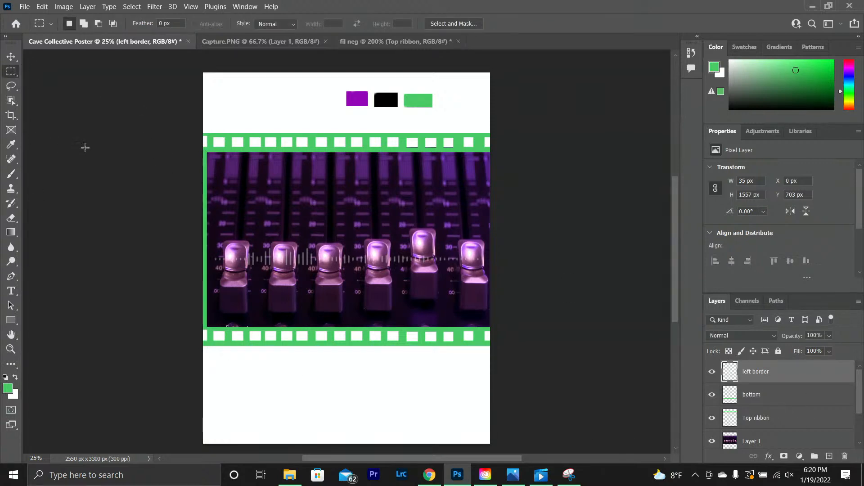
click(12, 58)
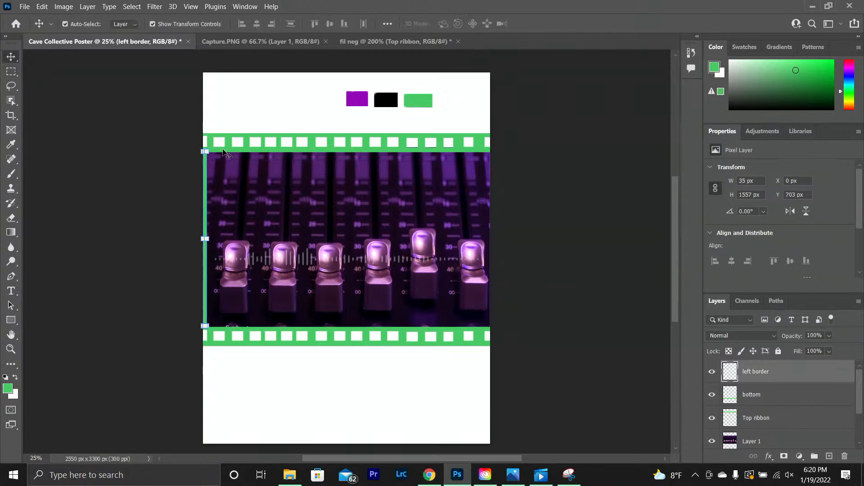
right_click(801, 377)
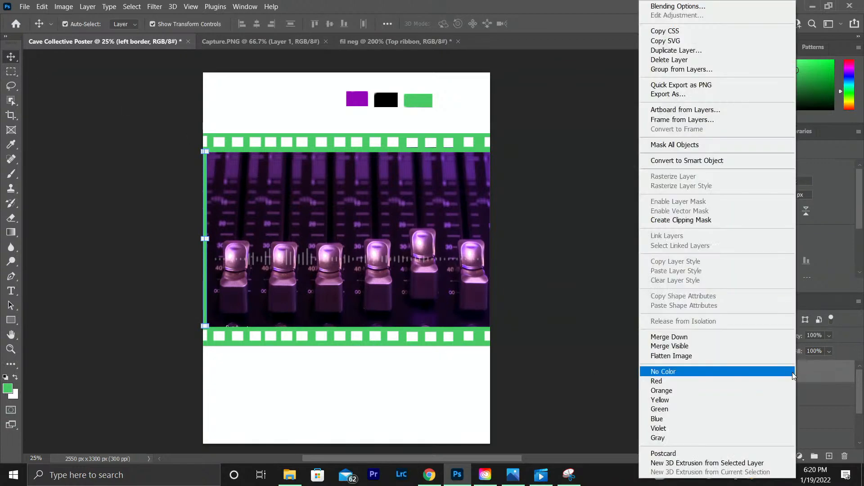
click(671, 50)
click(540, 126)
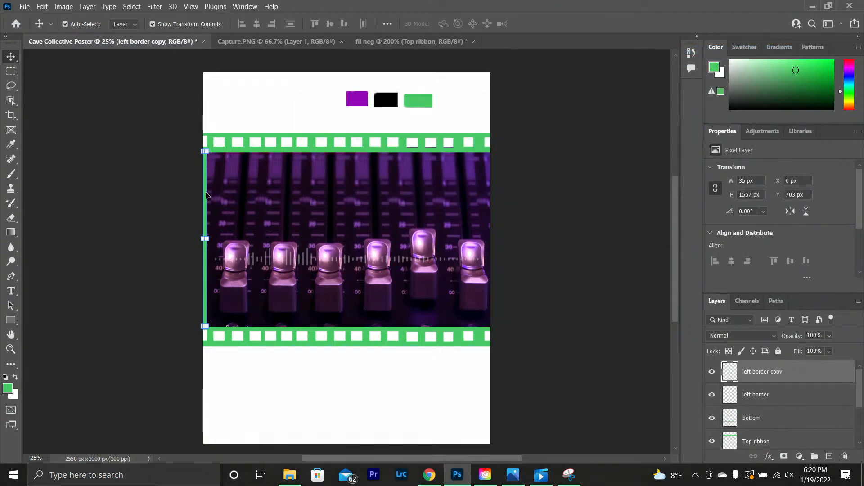
drag(208, 193, 492, 193)
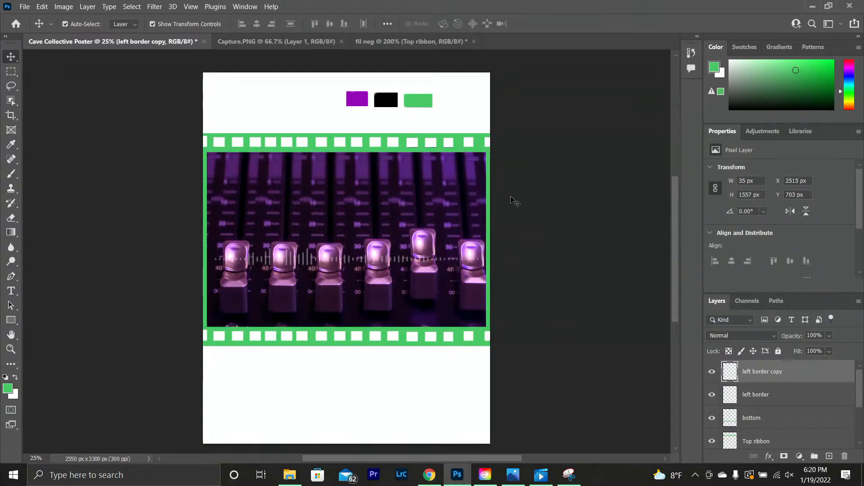
click(513, 199)
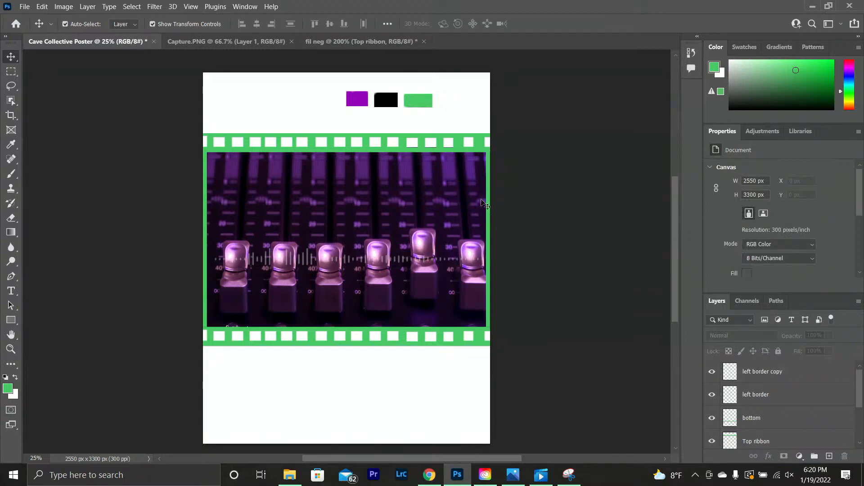
click(224, 360)
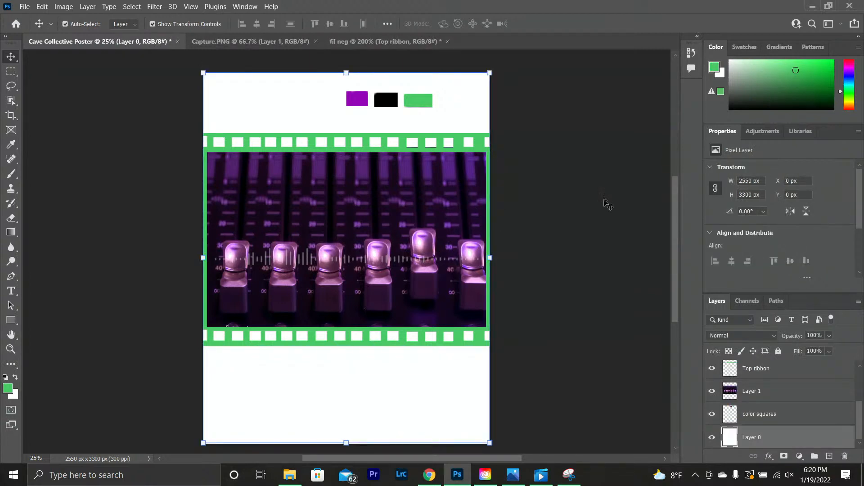
click(579, 221)
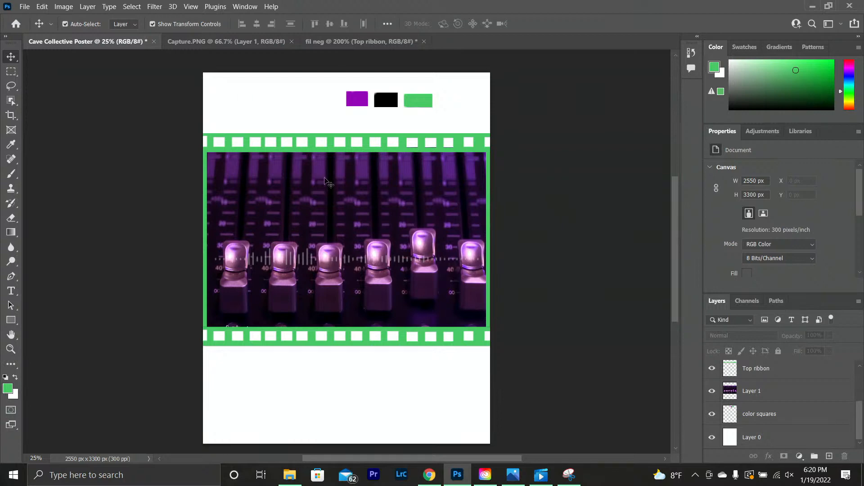
scroll(305, 171, down, 2)
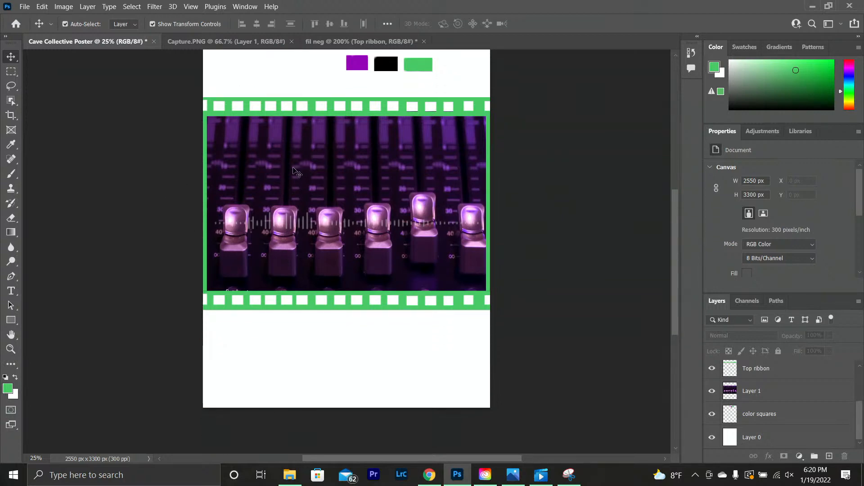
scroll(171, 153, up, 1)
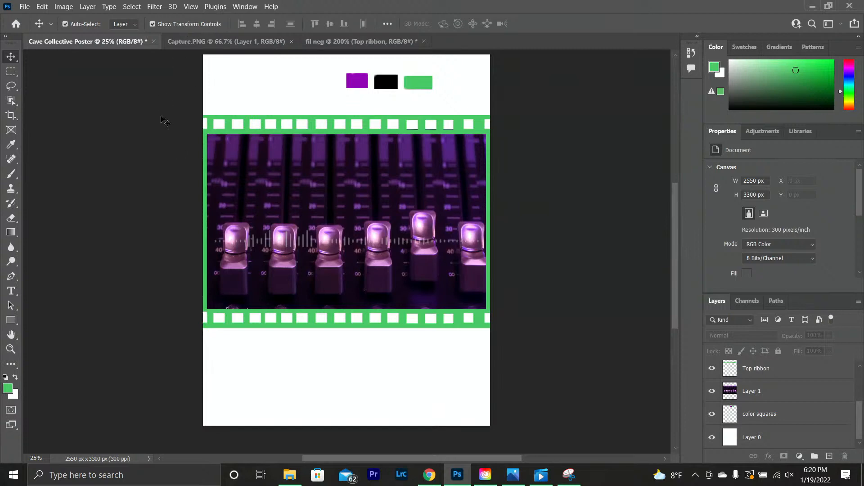
drag(175, 103, 518, 365)
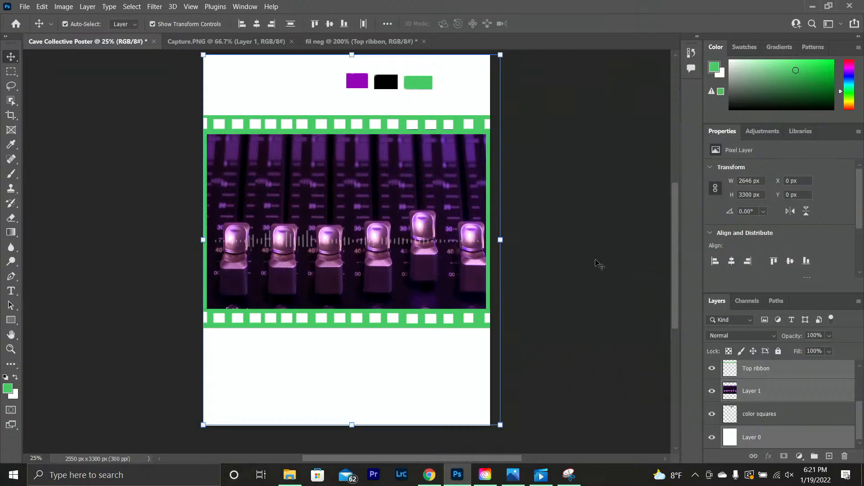
click(117, 183)
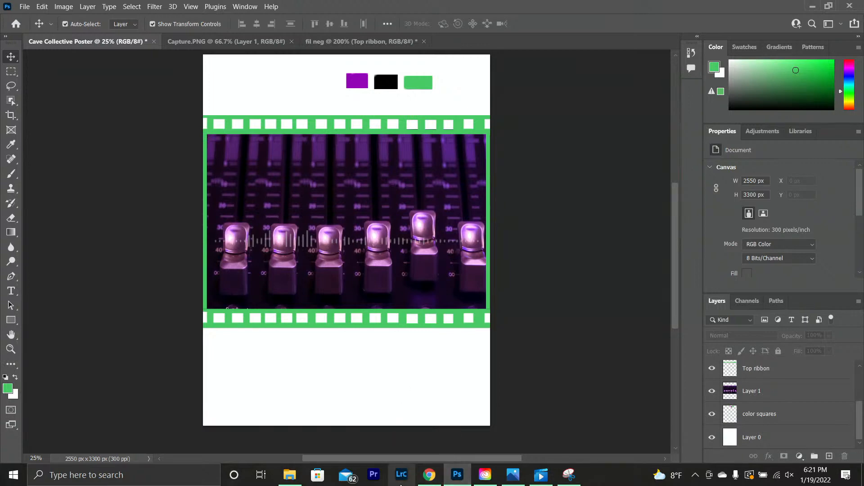
Step: Switch to File Explorer and check the file properties of the black-and-white Cave Collective logo image
click(293, 426)
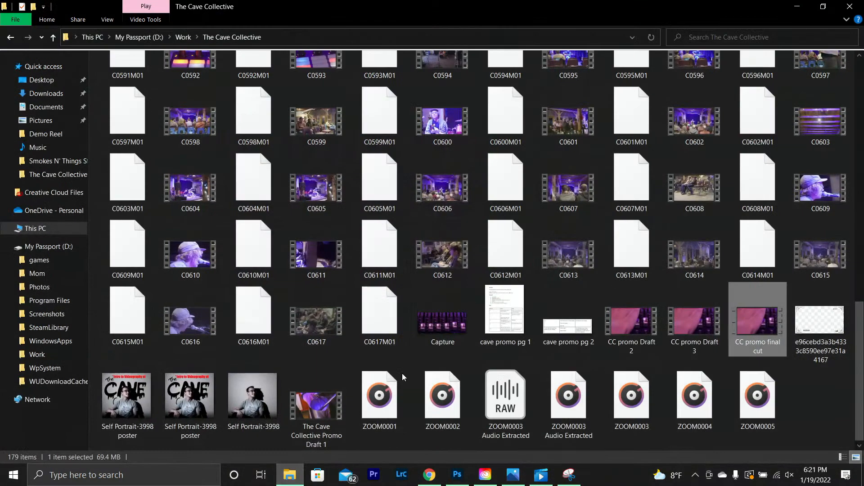
scroll(600, 342, up, 15)
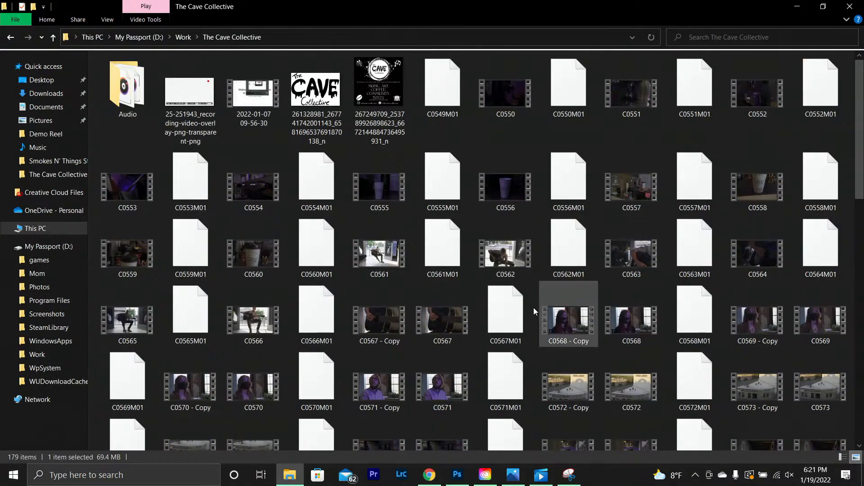
right_click(320, 103)
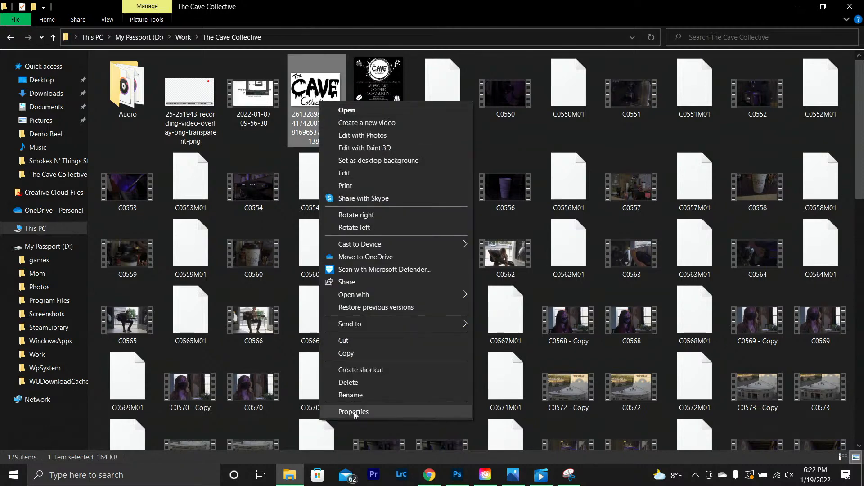
click(354, 411)
click(497, 151)
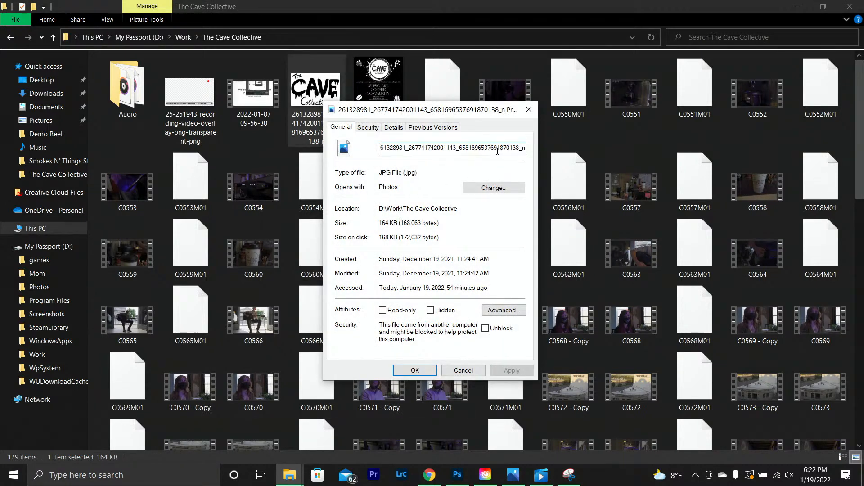
click(529, 110)
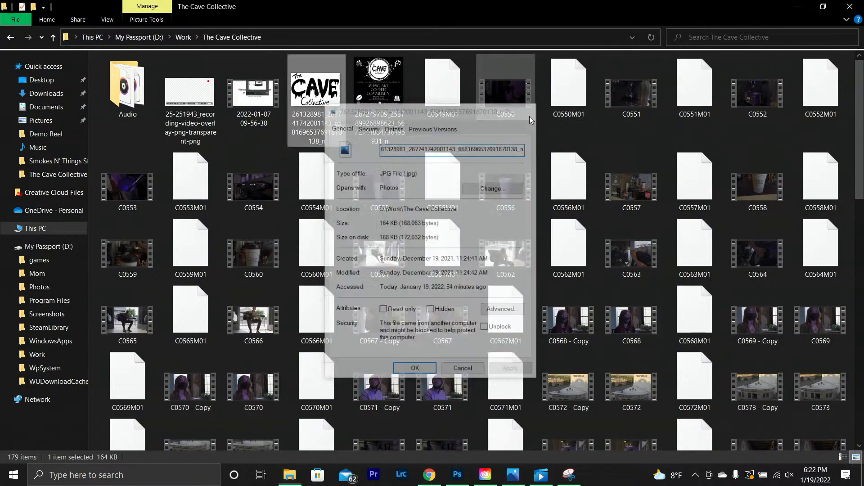
Step: Look through The Cave Collective folder for logo artwork, reopening it from the Work folder
scroll(528, 239, down, 10)
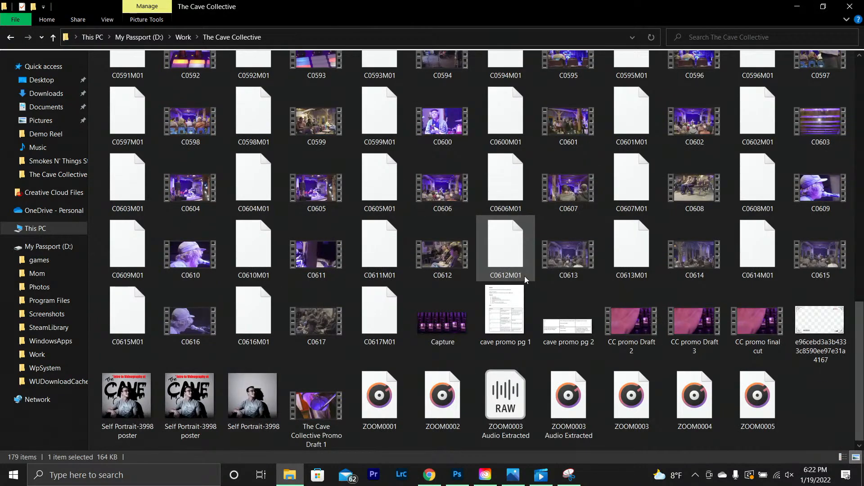
scroll(525, 277, up, 5)
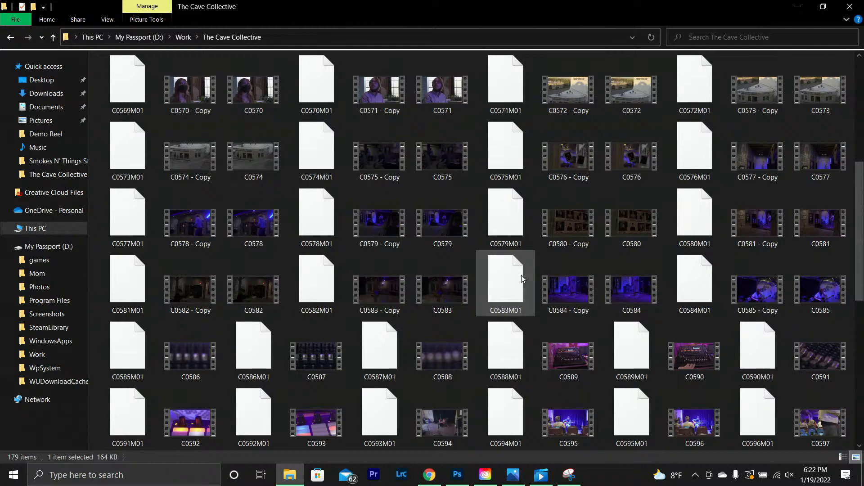
scroll(521, 275, up, 5)
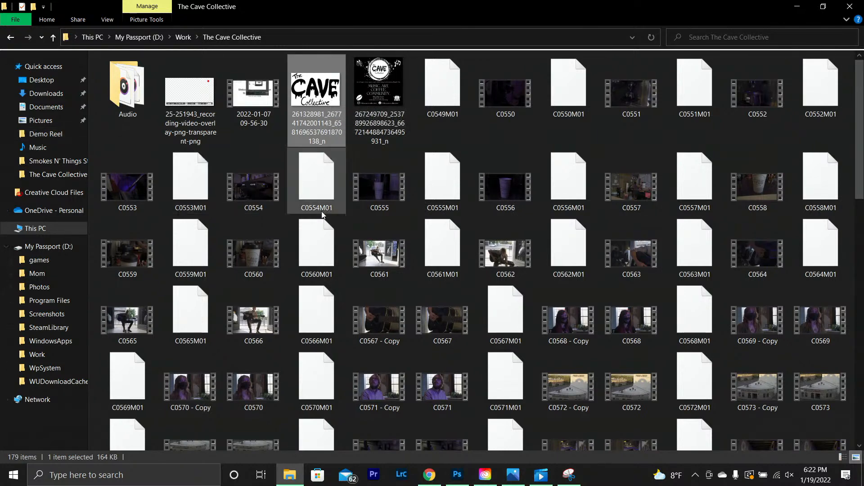
click(186, 37)
double_click(191, 136)
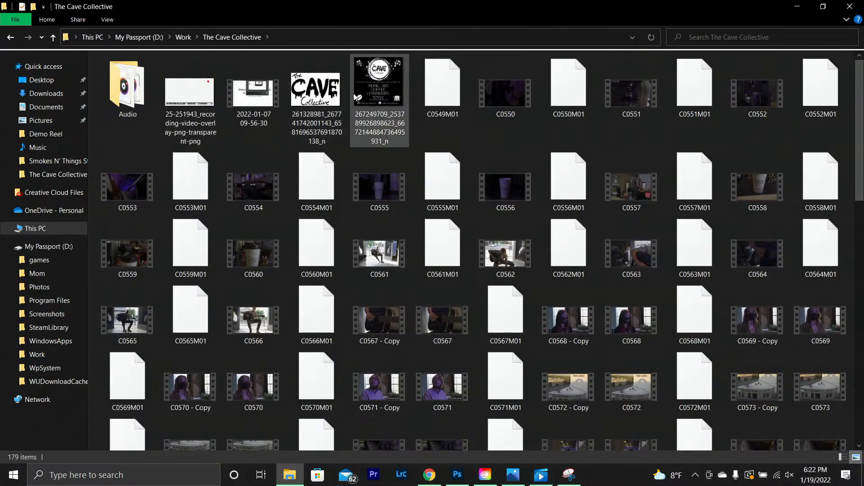
scroll(350, 96, down, 10)
scroll(347, 131, down, 3)
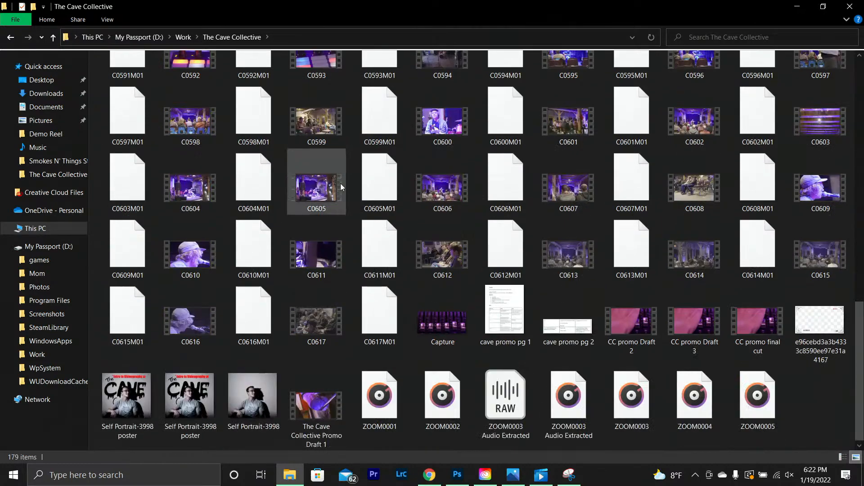
scroll(344, 194, up, 5)
scroll(342, 194, up, 5)
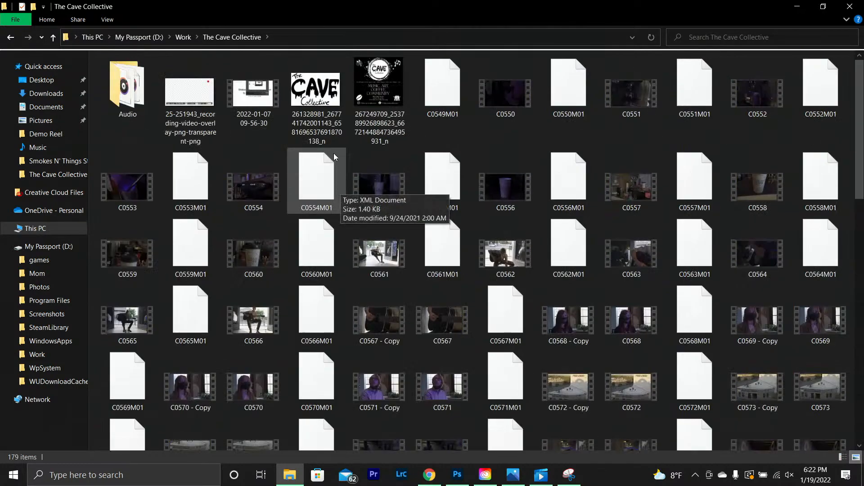
Step: View the black-and-white Cave Collective logo in Photos, and return to The Cave Collective folder in File Explorer
double_click(329, 93)
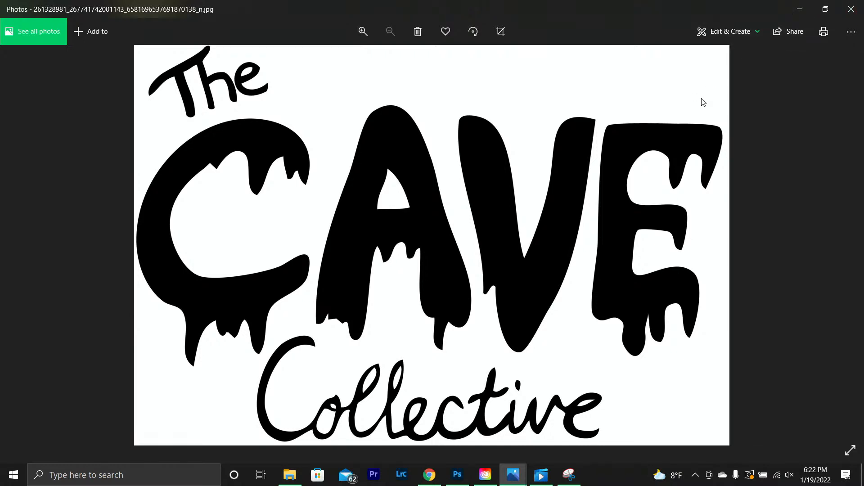
click(795, 7)
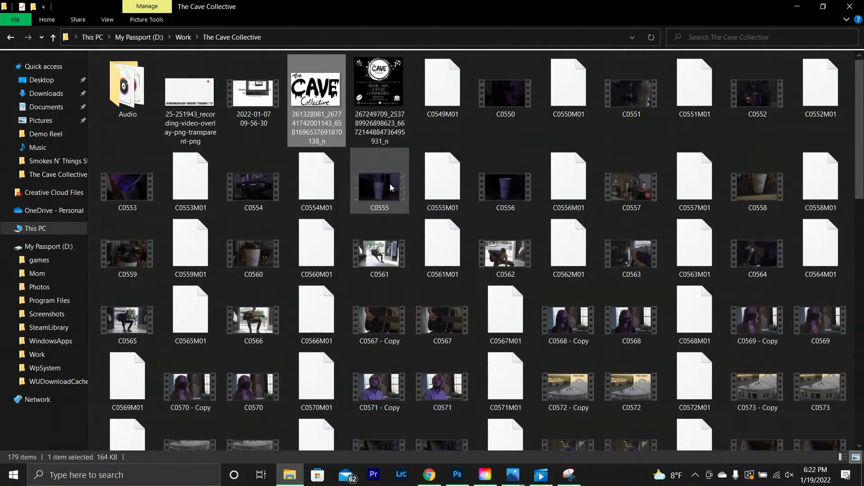
scroll(381, 185, down, 3)
scroll(389, 290, down, 10)
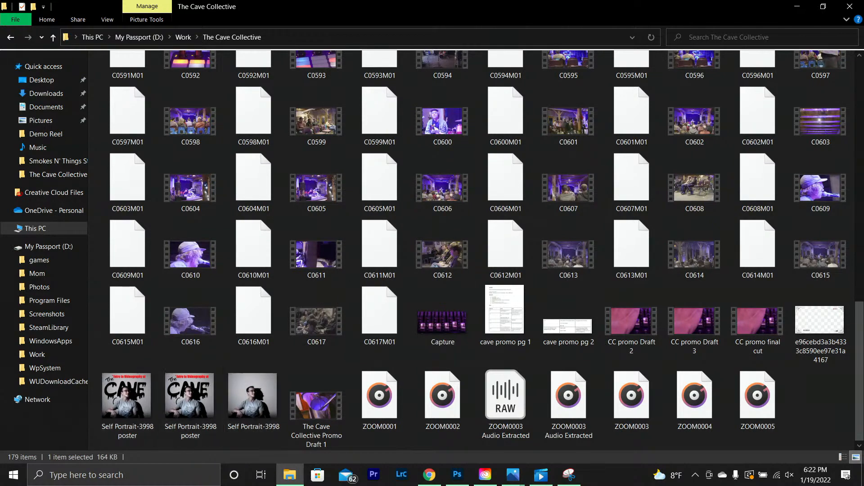
Step: Compare the Intro to Videography poster with the Cave Collective logo in Photos, and return to the files in File Explorer
mouse_move(514, 473)
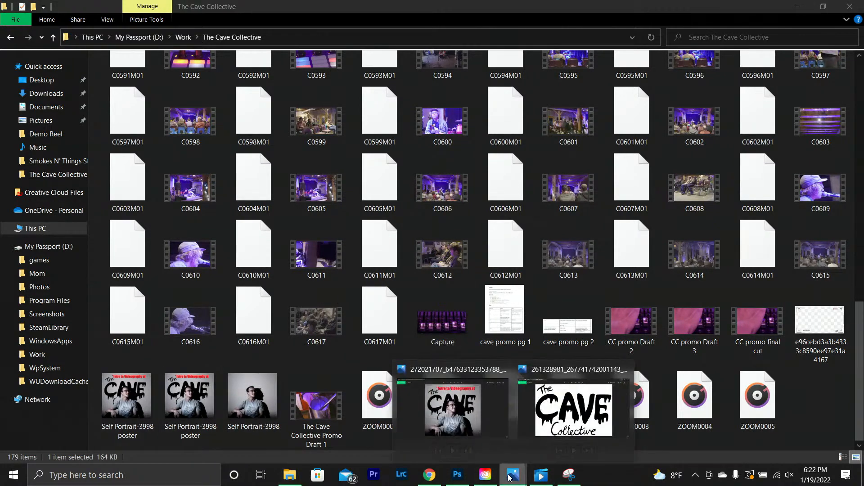
click(477, 433)
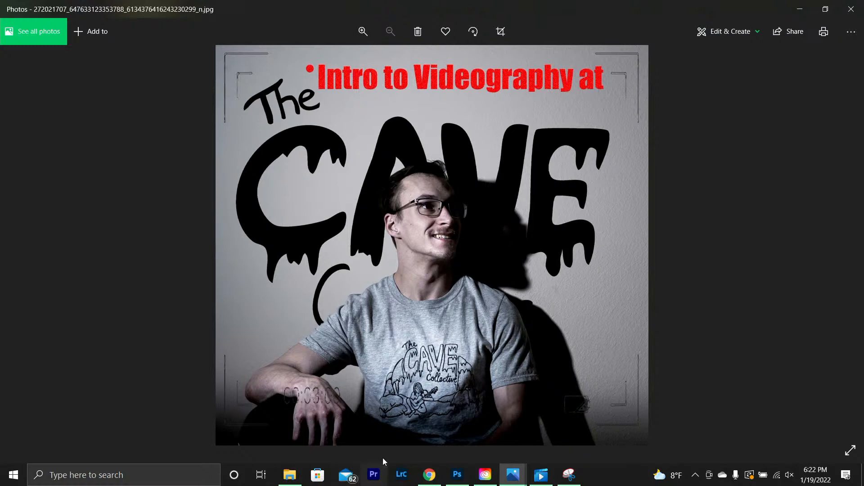
mouse_move(458, 477)
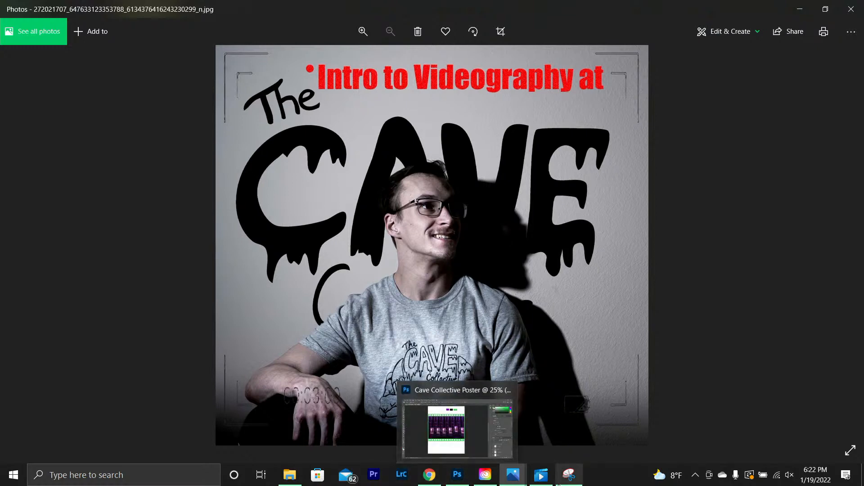
mouse_move(506, 481)
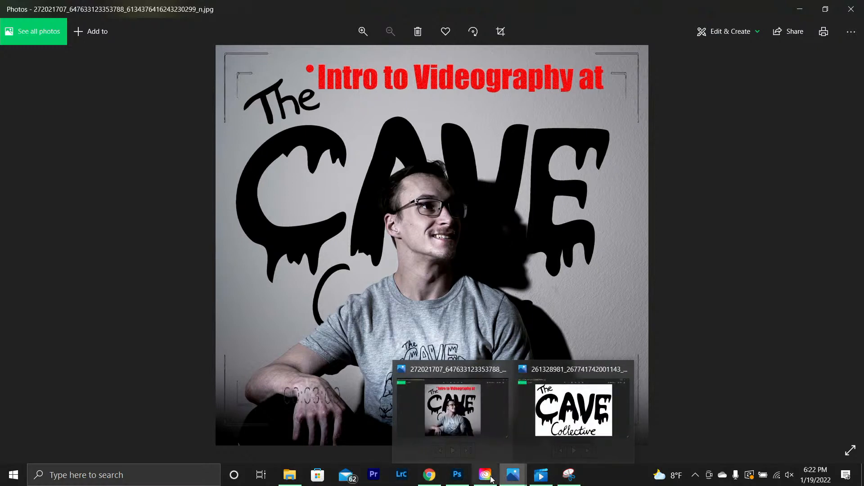
click(569, 424)
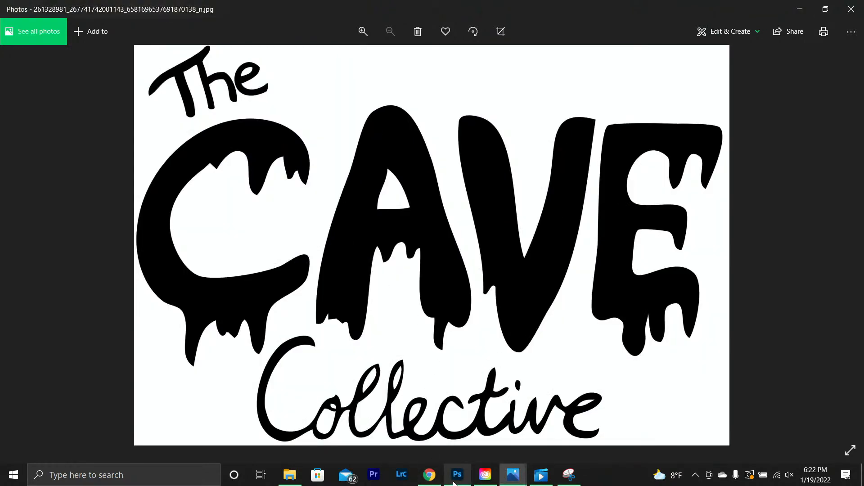
mouse_move(429, 475)
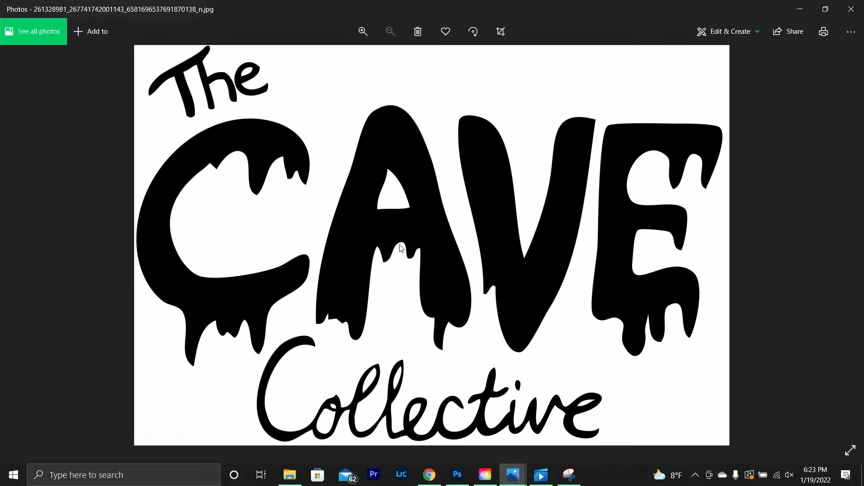
click(289, 475)
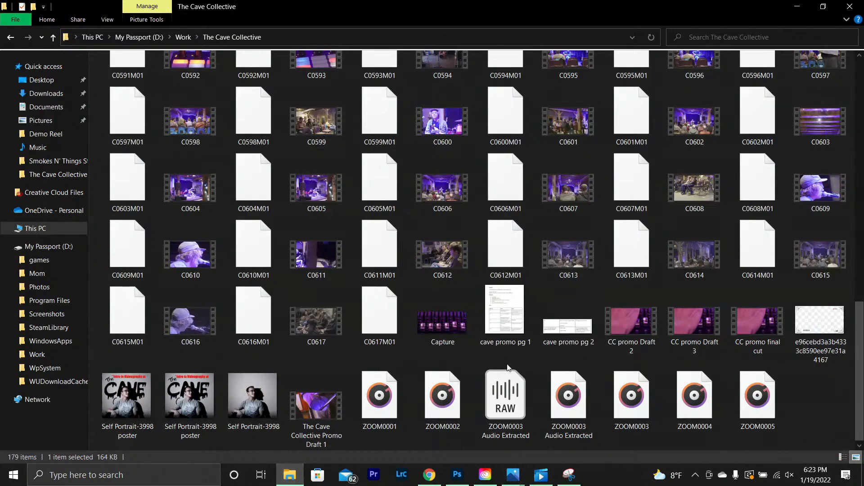
scroll(428, 288, up, 10)
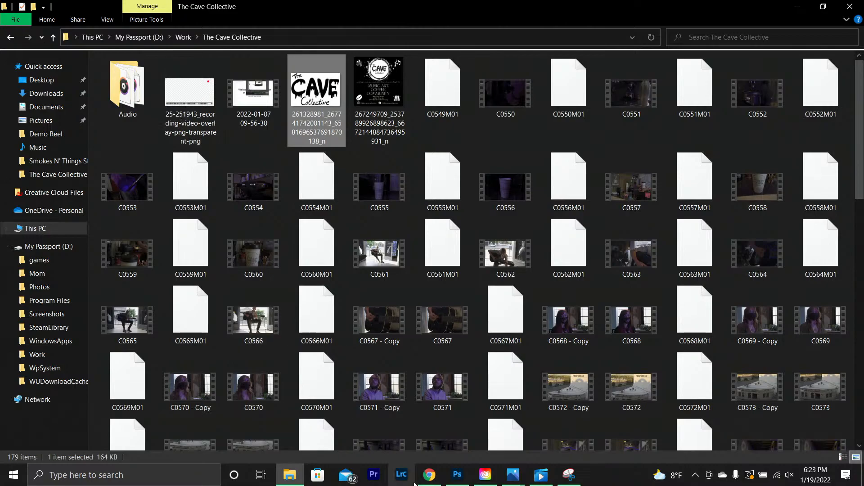
Step: Switch to Photoshop and open the black-and-white Cave Collective logo JPEG from The Cave Collective folder
click(457, 475)
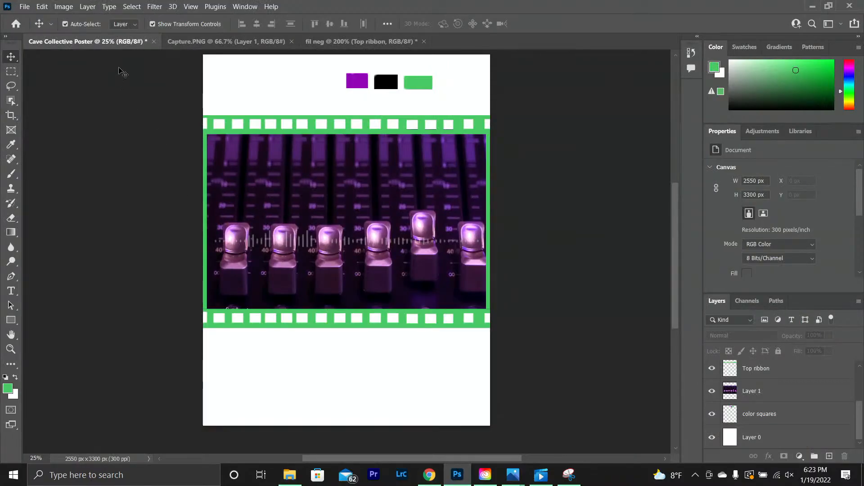
click(23, 7)
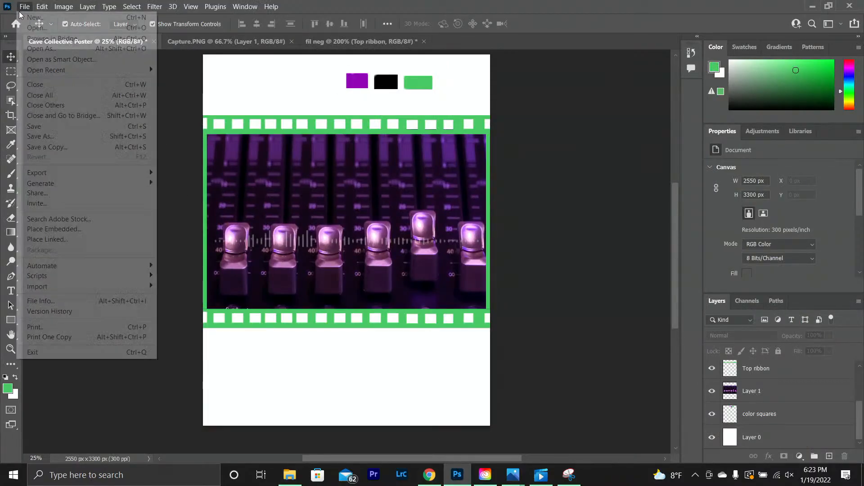
click(36, 28)
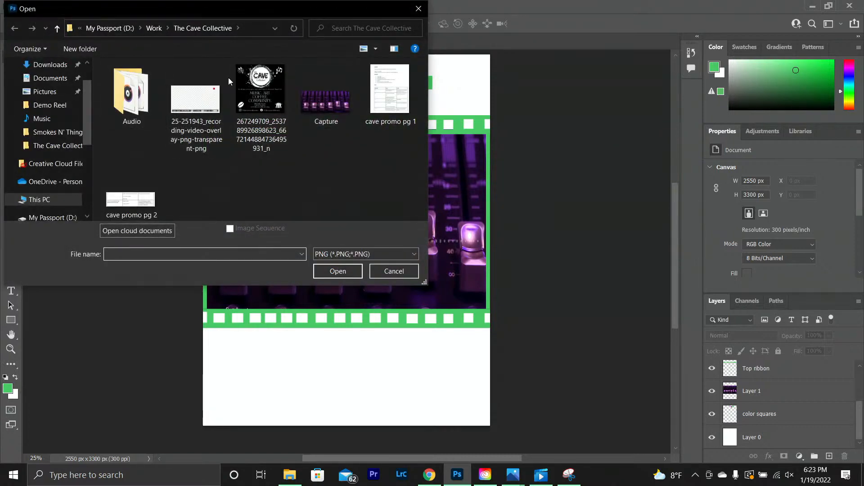
click(398, 255)
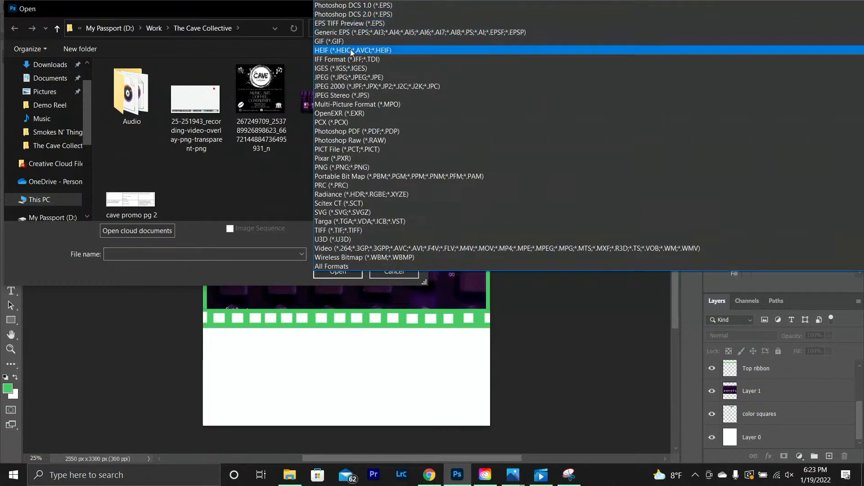
click(360, 78)
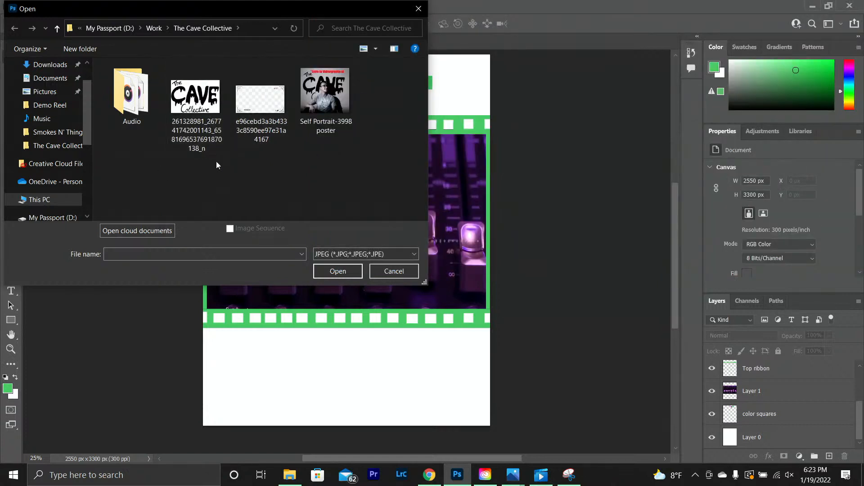
double_click(196, 97)
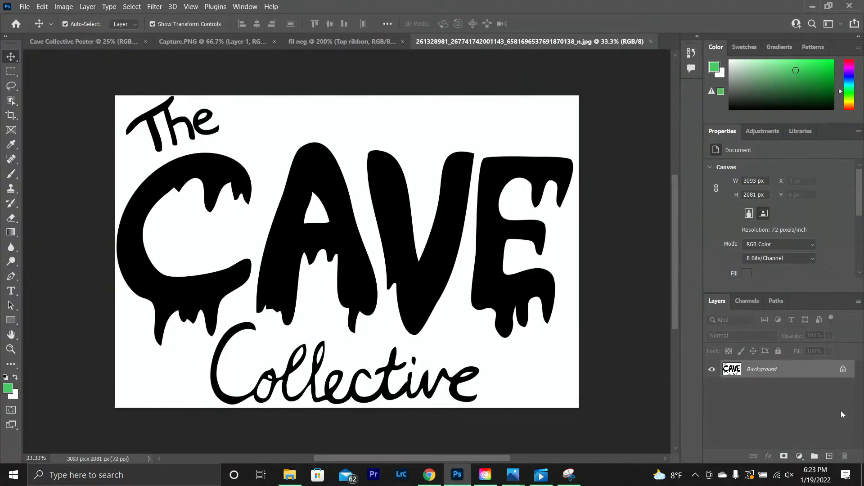
Step: Unlock the logo's background layer and select all of its black lettering by sampling it with Color Range
click(844, 371)
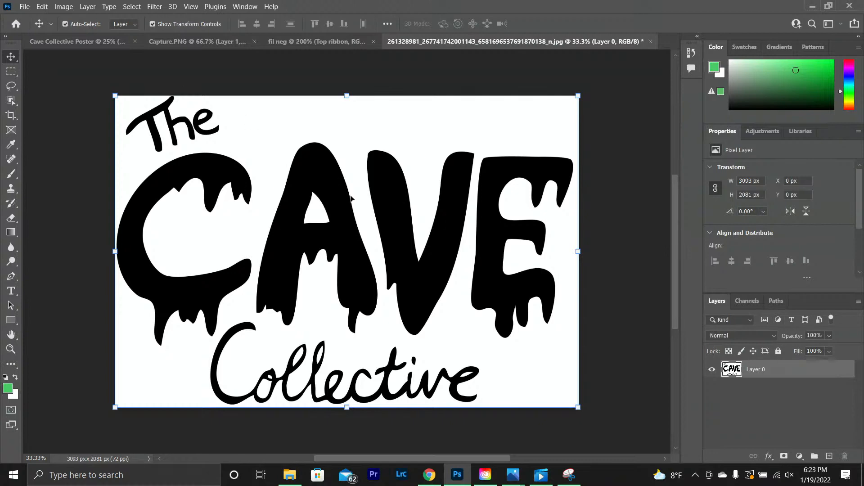
mouse_move(408, 276)
mouse_down()
mouse_move(409, 195)
mouse_move(408, 288)
mouse_move(415, 217)
mouse_move(386, 291)
mouse_move(430, 208)
mouse_move(395, 307)
mouse_move(382, 260)
mouse_move(477, 251)
mouse_move(455, 241)
mouse_move(418, 243)
mouse_move(403, 269)
mouse_move(414, 273)
mouse_move(409, 286)
mouse_up()
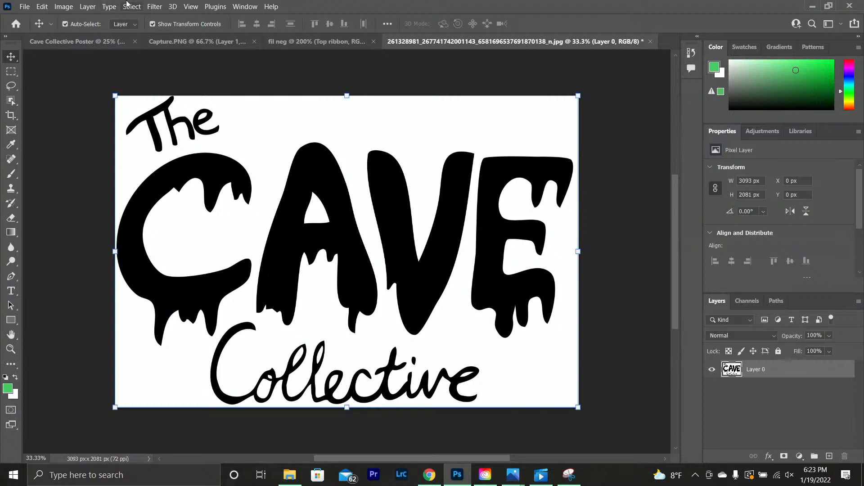
click(136, 6)
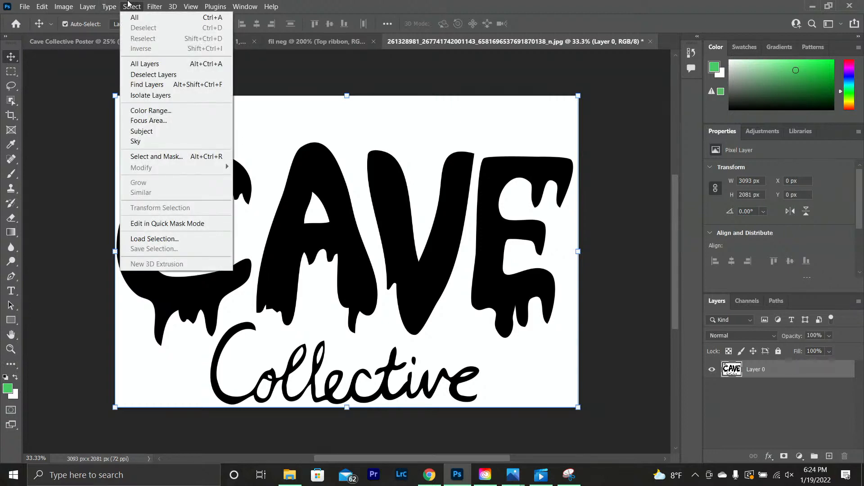
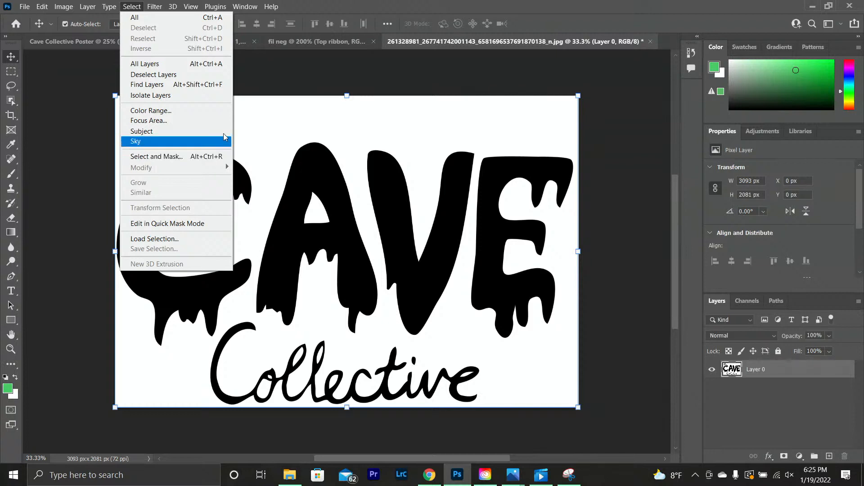
click(205, 113)
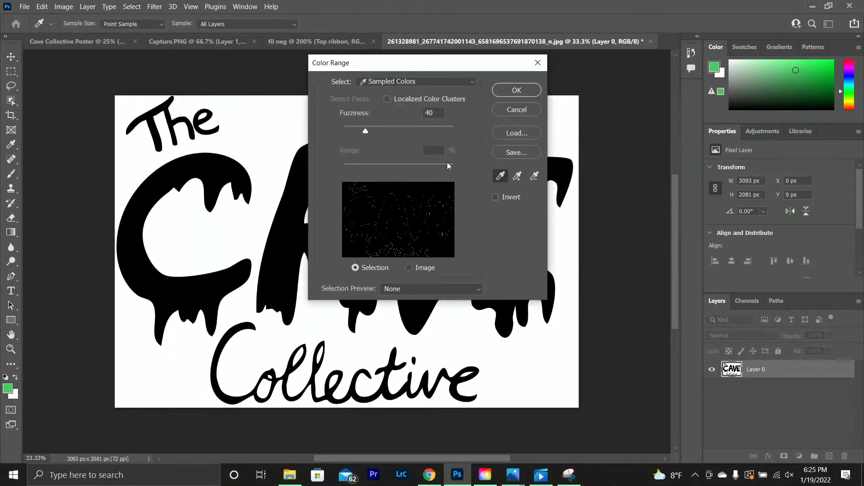
drag(432, 70, 592, 128)
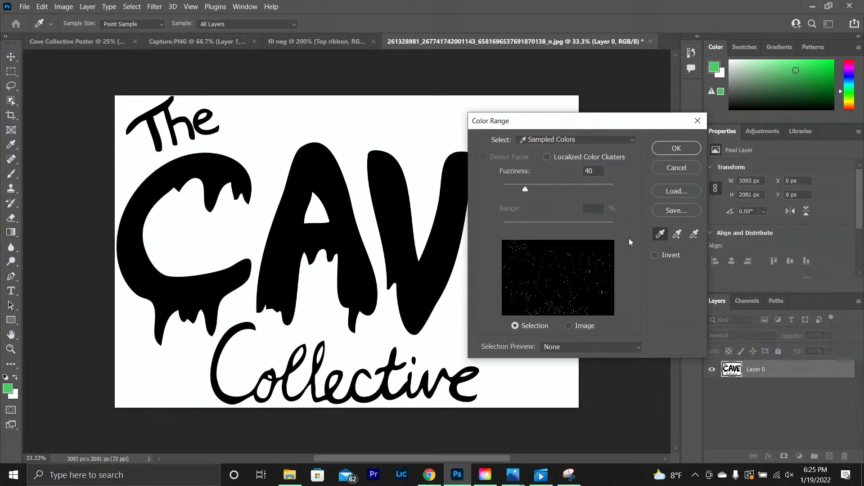
click(354, 256)
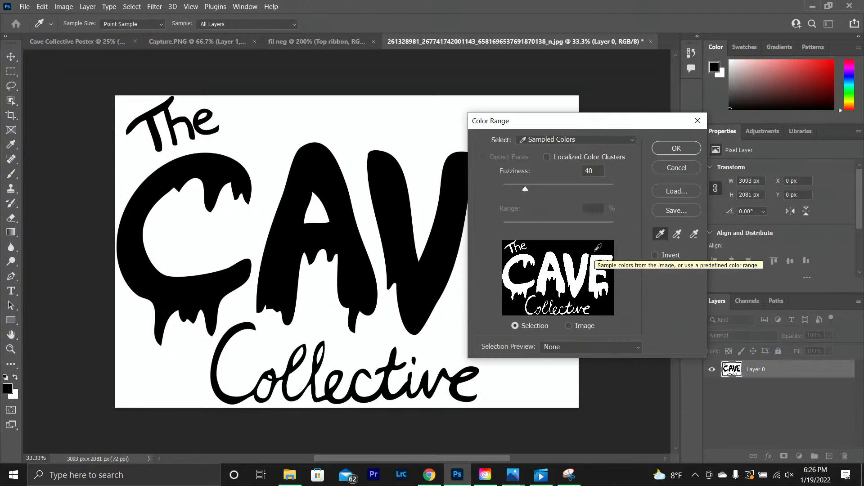
click(676, 149)
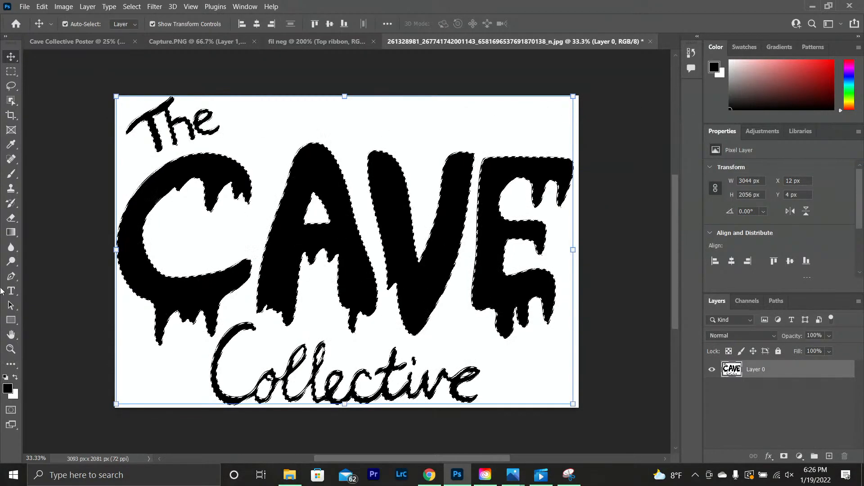
Step: Examine the selection edges around the logo's CAVE lettering up close
click(11, 349)
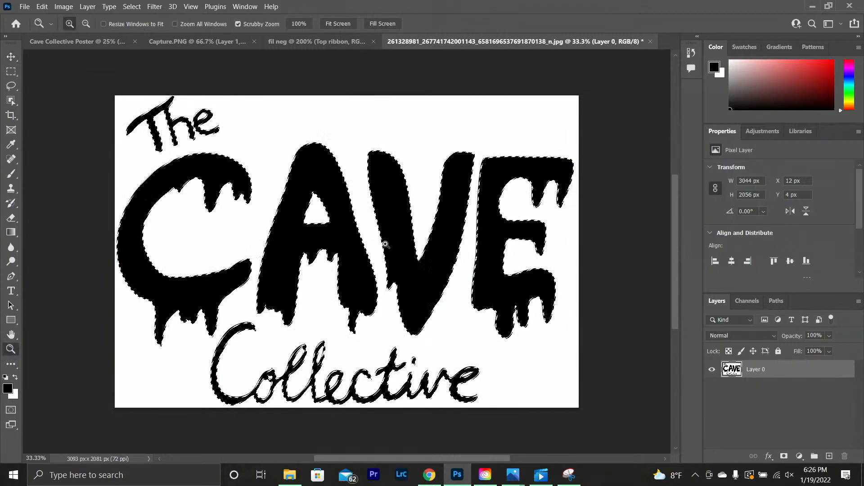
click(346, 242)
click(348, 242)
click(348, 242)
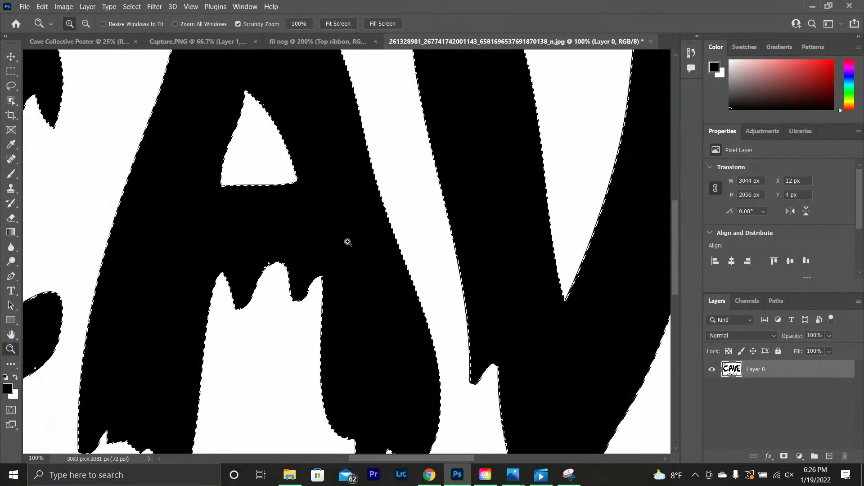
click(348, 242)
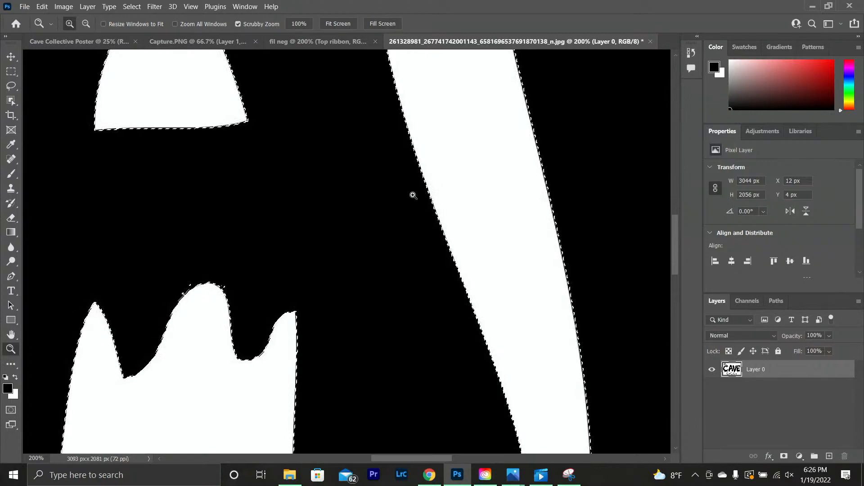
alt+click(412, 196)
alt+click(412, 196)
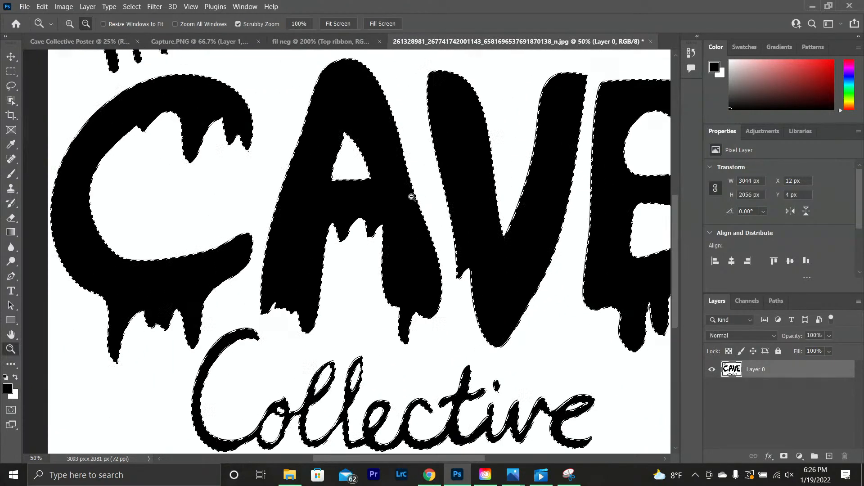
alt+click(411, 197)
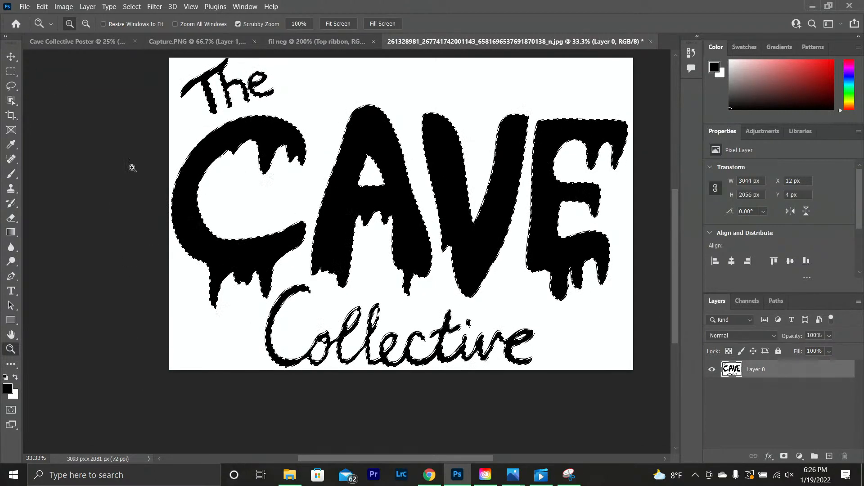
Step: Invert the lettering selection, delete the logo's white background, and deselect
click(12, 71)
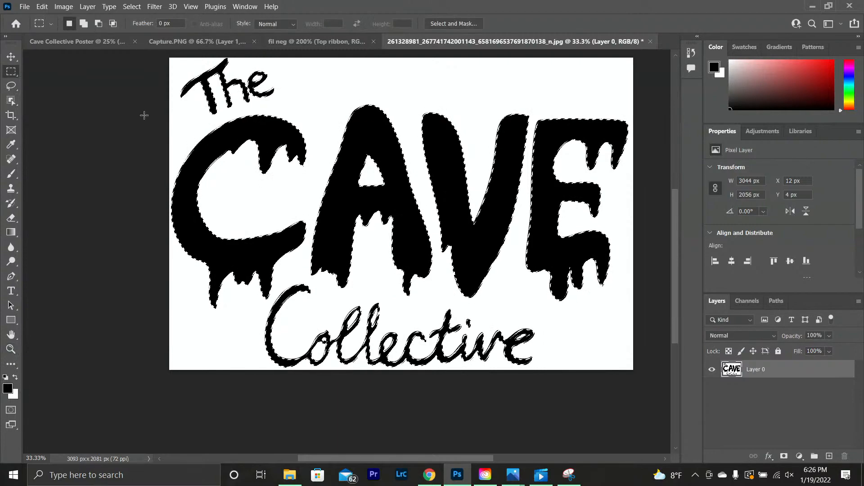
right_click(266, 140)
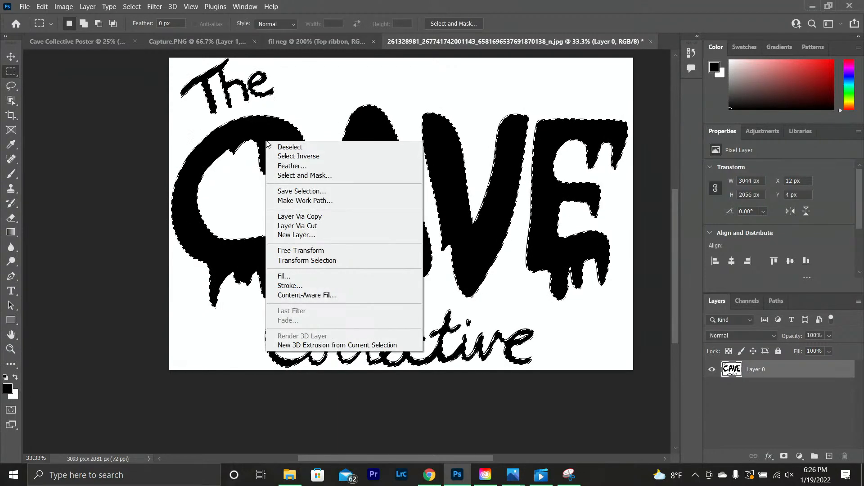
click(287, 157)
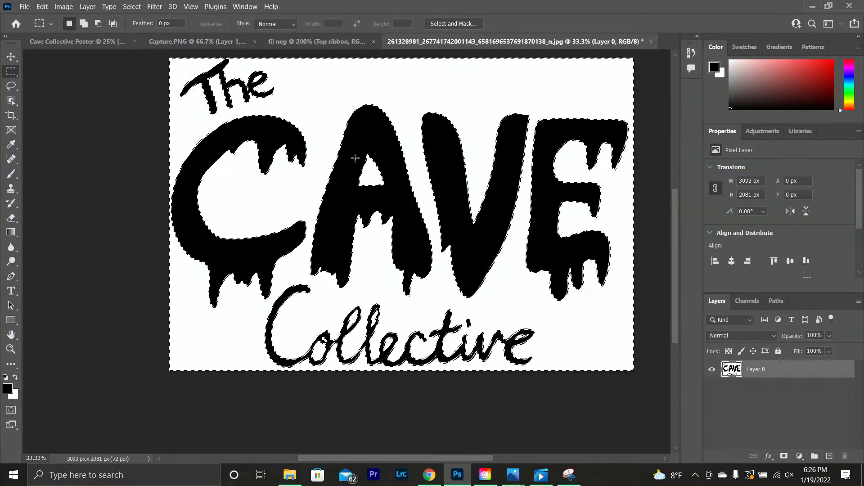
key(Delete)
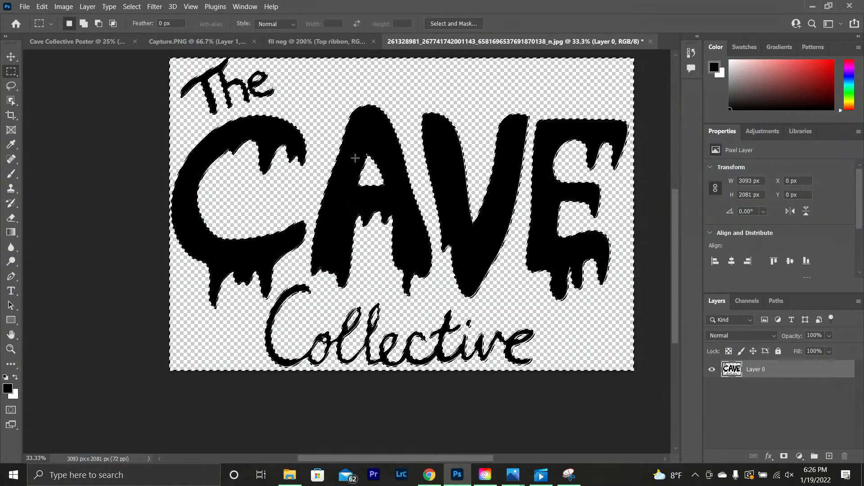
click(74, 121)
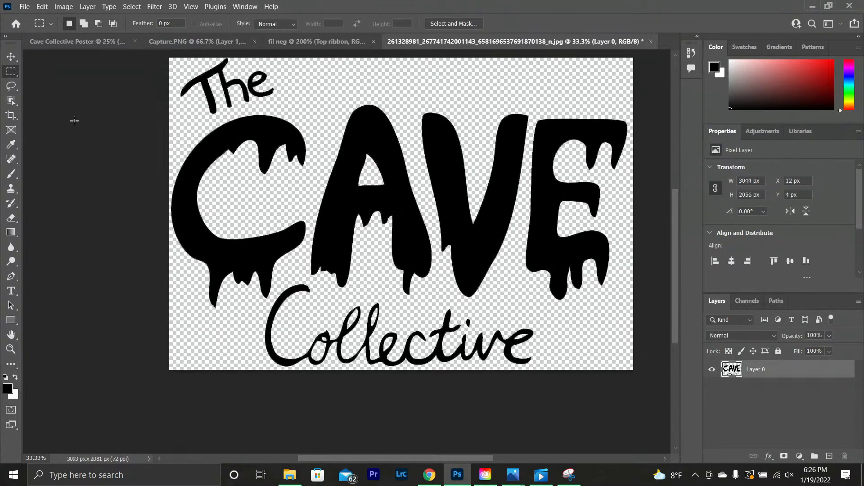
Step: Bring the cut-out logo into the Cave Collective Poster document with the Move tool
key(v)
mouse_move(359, 143)
mouse_down()
mouse_move(362, 117)
mouse_move(401, 149)
mouse_move(370, 173)
mouse_move(365, 132)
mouse_move(375, 140)
mouse_move(376, 166)
mouse_move(375, 150)
mouse_move(367, 150)
mouse_up()
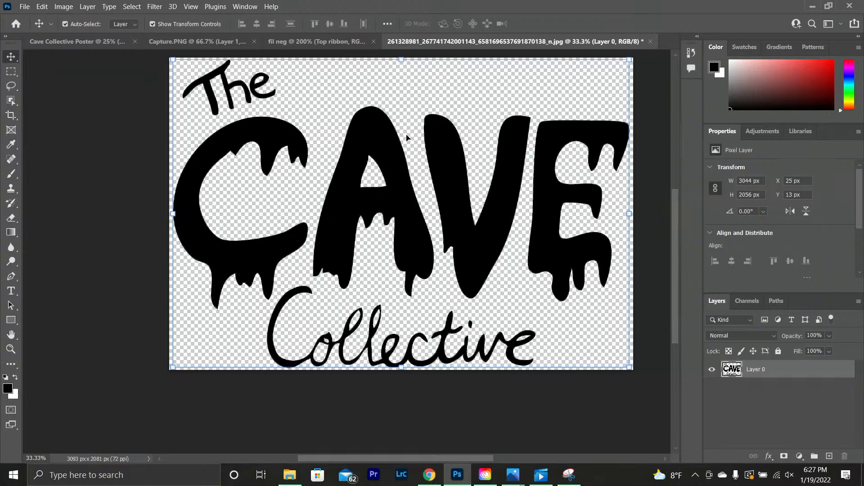
mouse_move(404, 172)
mouse_down()
mouse_move(407, 119)
mouse_move(434, 162)
mouse_move(407, 161)
mouse_up()
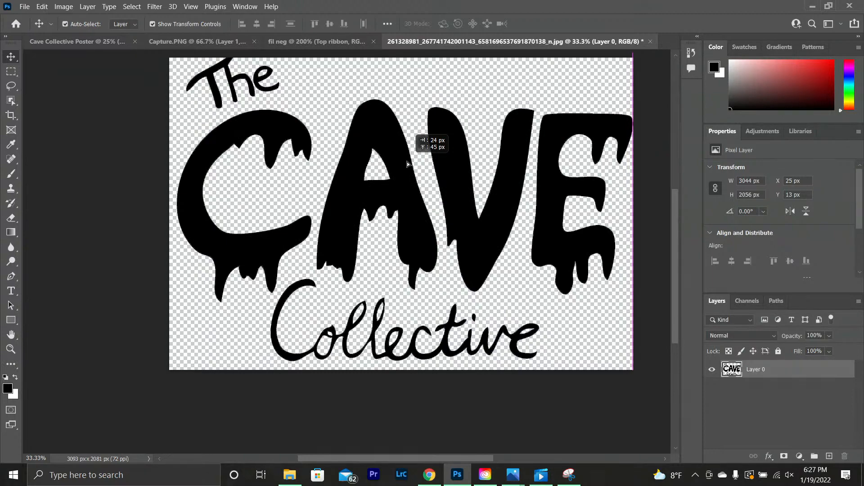
drag(407, 161, 89, 45)
drag(144, 125, 407, 221)
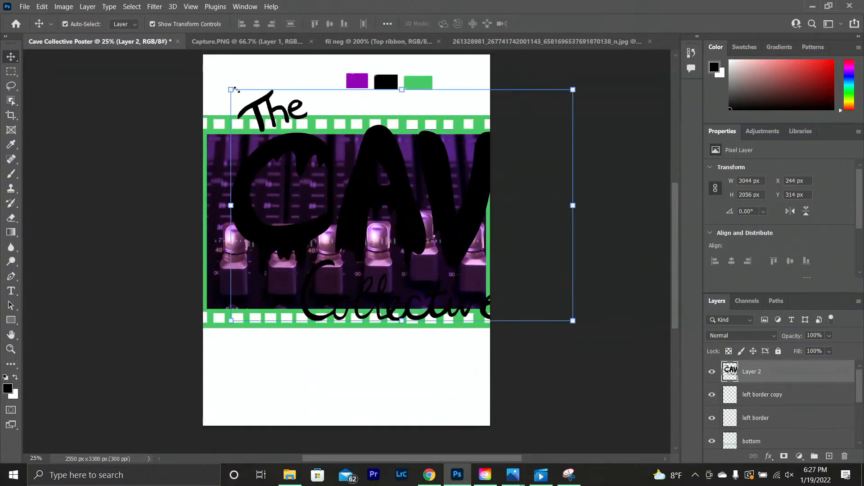
Step: Scale the logo to about 49% and tilt it about 19° counterclockwise at the poster's upper left
drag(228, 89, 385, 237)
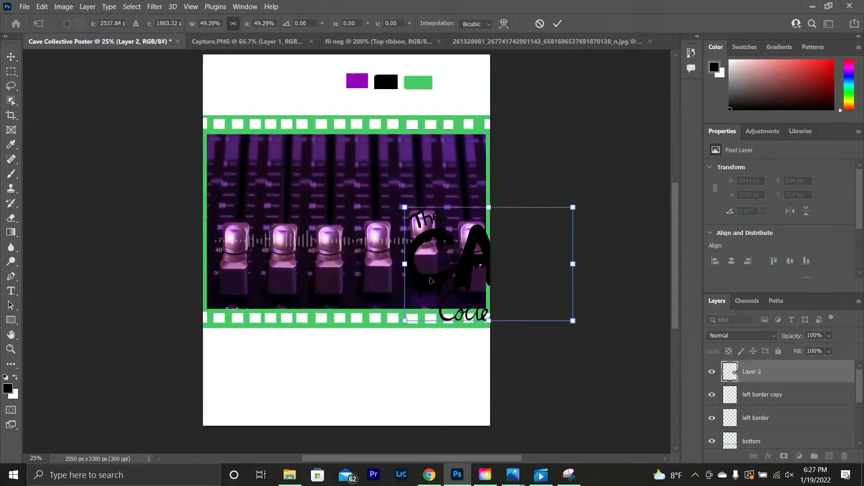
drag(435, 292, 234, 142)
drag(382, 58, 401, 70)
mouse_move(298, 209)
mouse_down()
mouse_move(315, 195)
mouse_move(300, 203)
mouse_move(305, 218)
mouse_up()
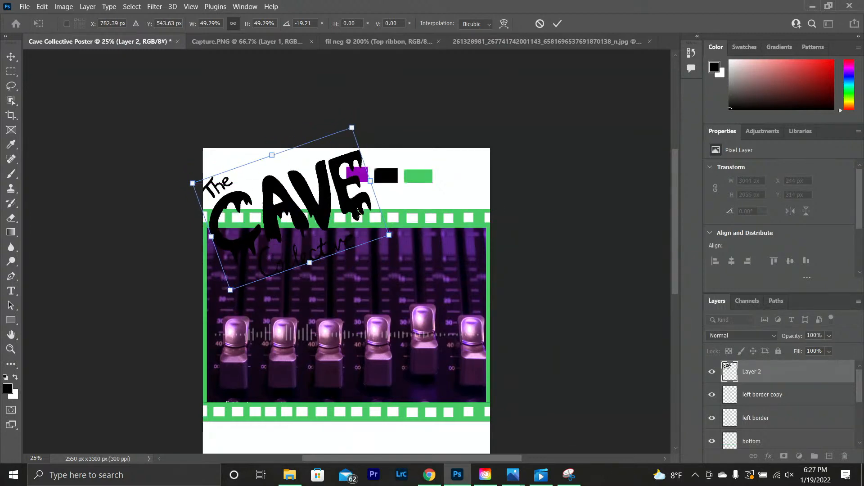
Step: Move the tilted logo to the white area at the poster's lower right, scale it to about 40%, and apply the transform
scroll(272, 198, down, 3)
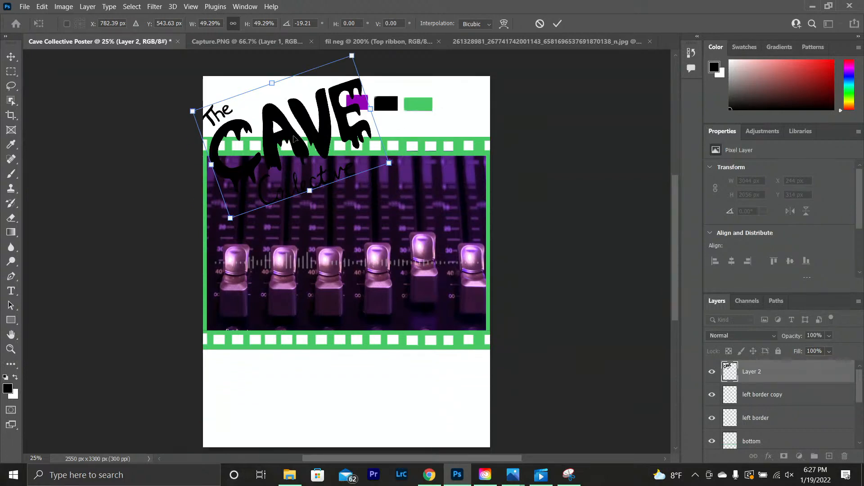
drag(295, 138, 417, 390)
scroll(418, 390, down, 1)
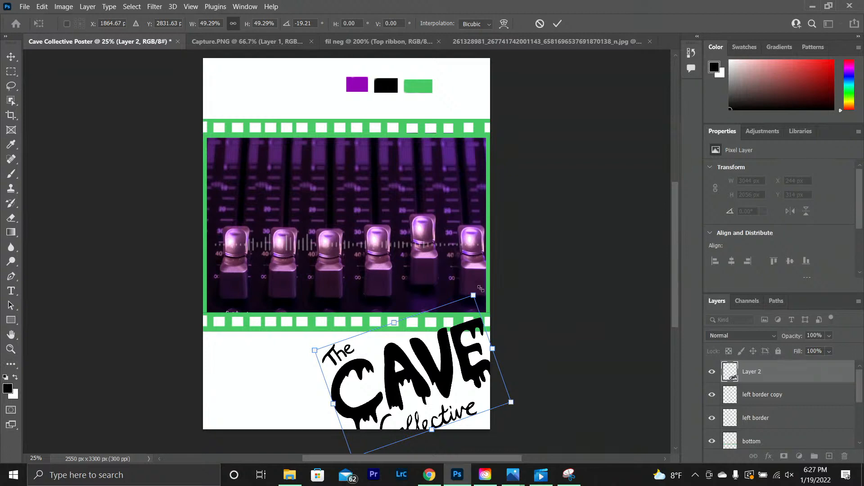
drag(473, 296, 449, 328)
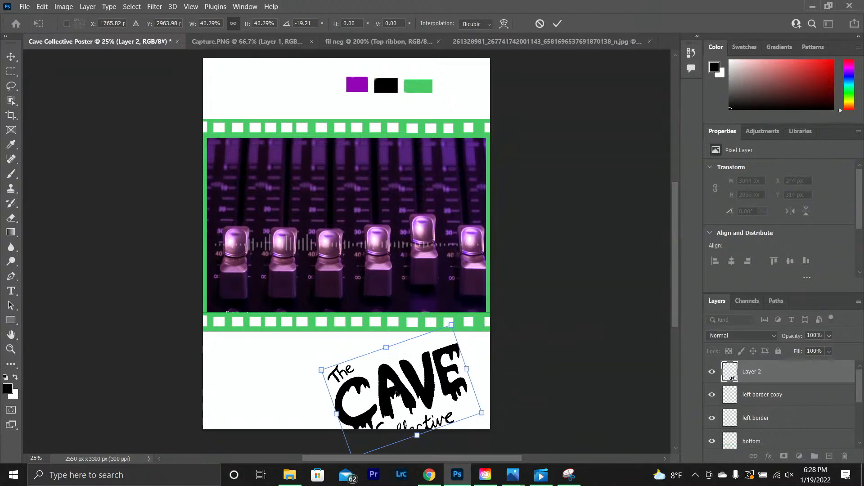
drag(404, 398, 417, 375)
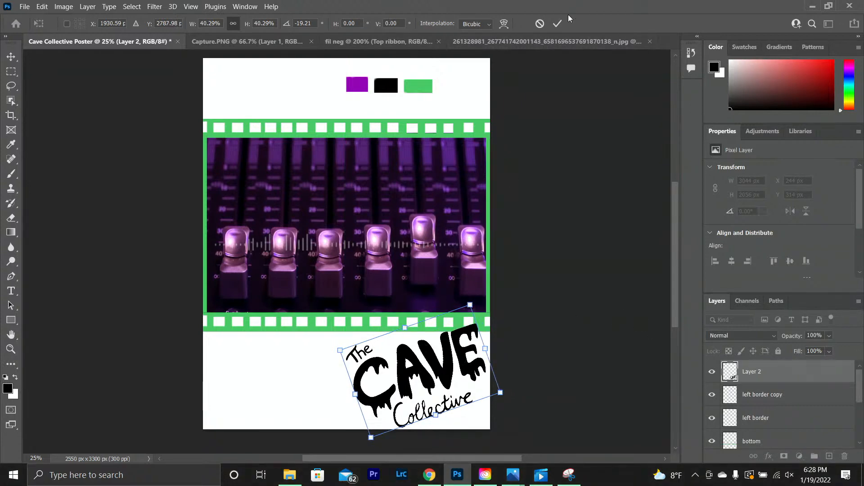
click(557, 24)
click(587, 157)
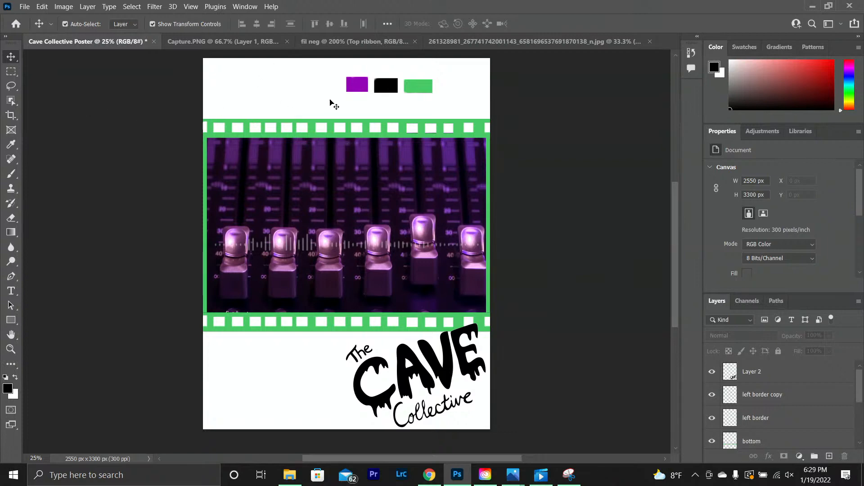
Step: Move the color squares against the right edge of the poster above the film strip
drag(366, 86, 417, 98)
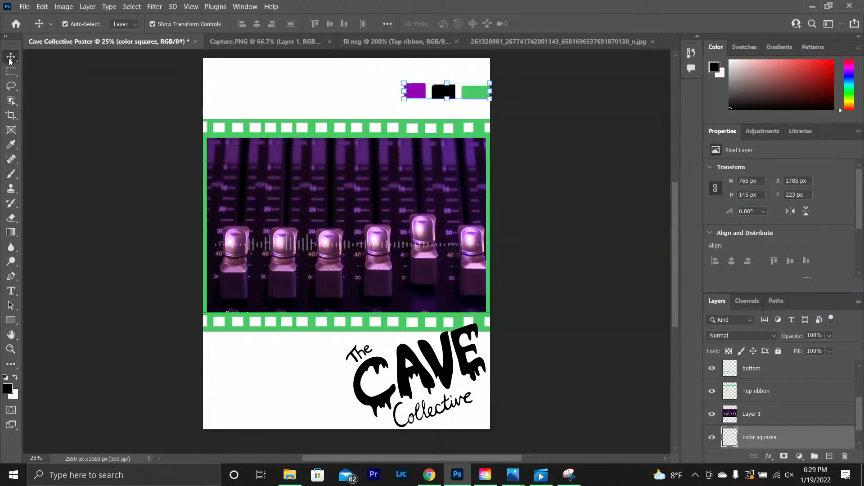
Step: Select a triangle covering the poster's lower-left corner with the Polygonal Lasso tool and make white the foreground color
click(12, 86)
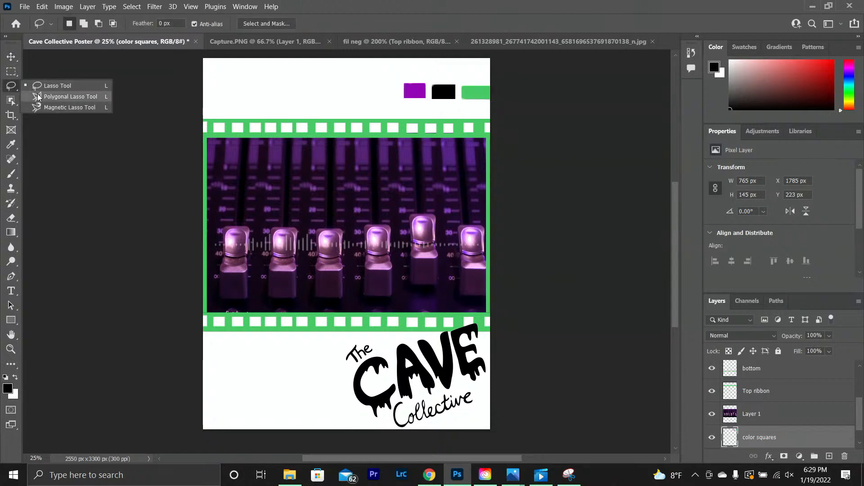
click(39, 97)
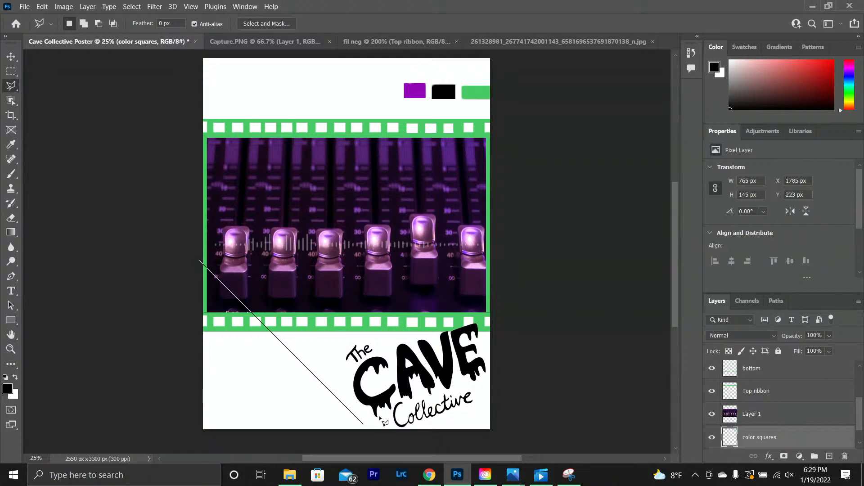
click(443, 438)
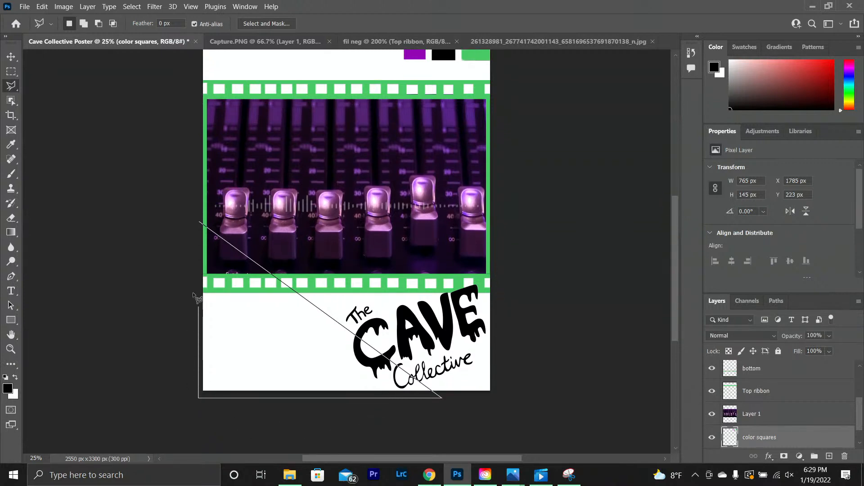
click(205, 226)
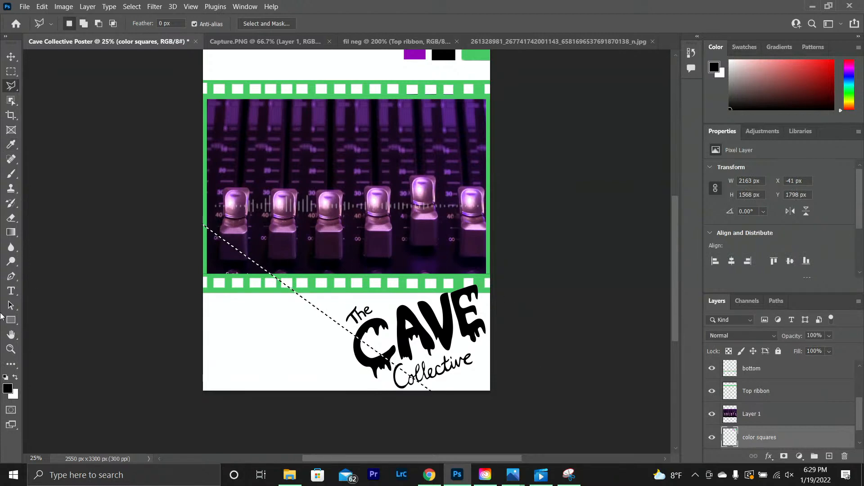
click(15, 378)
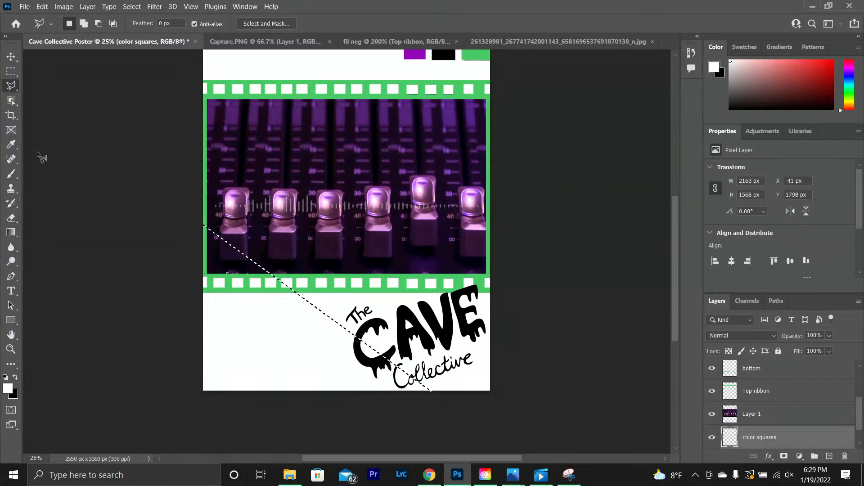
Step: Rename Layer 2 to logo
scroll(815, 398, up, 3)
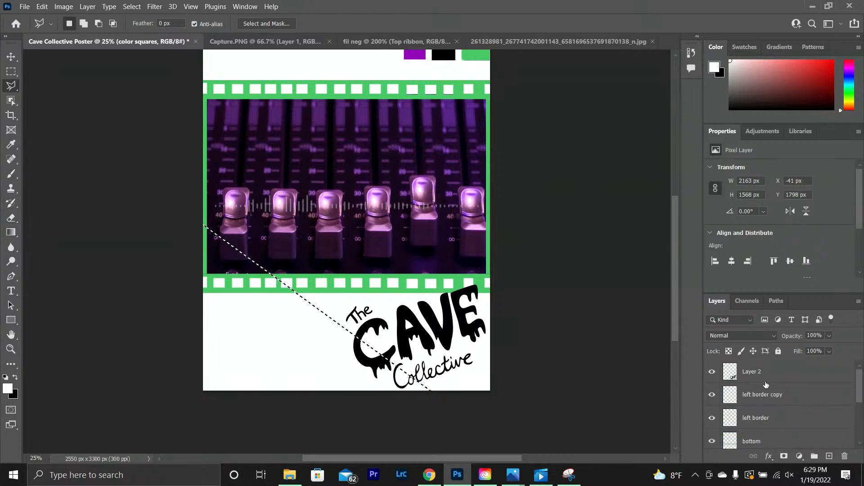
click(750, 373)
double_click(750, 373)
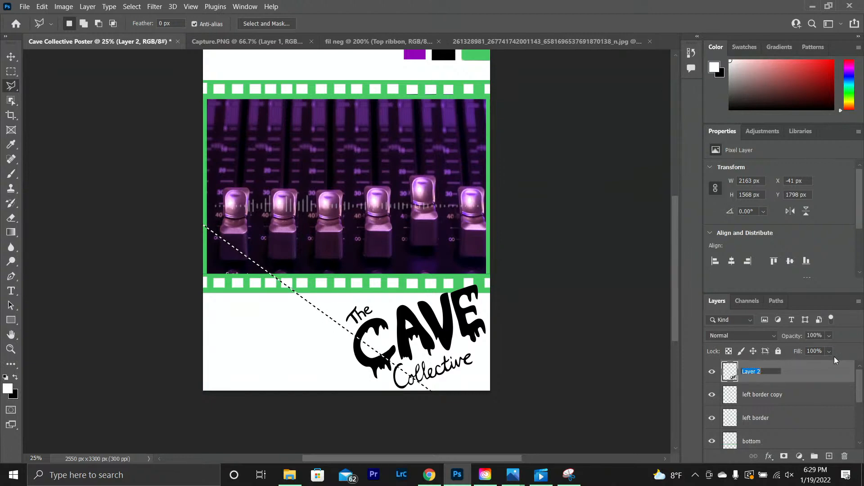
text(logo)
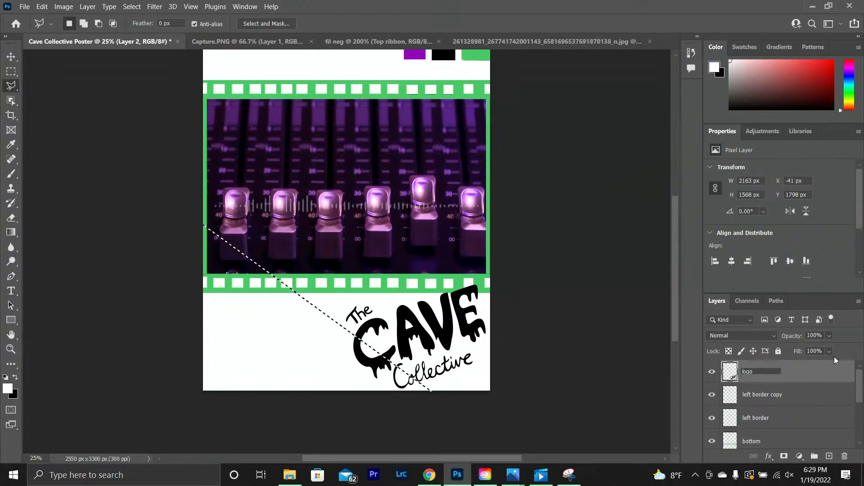
key(Return)
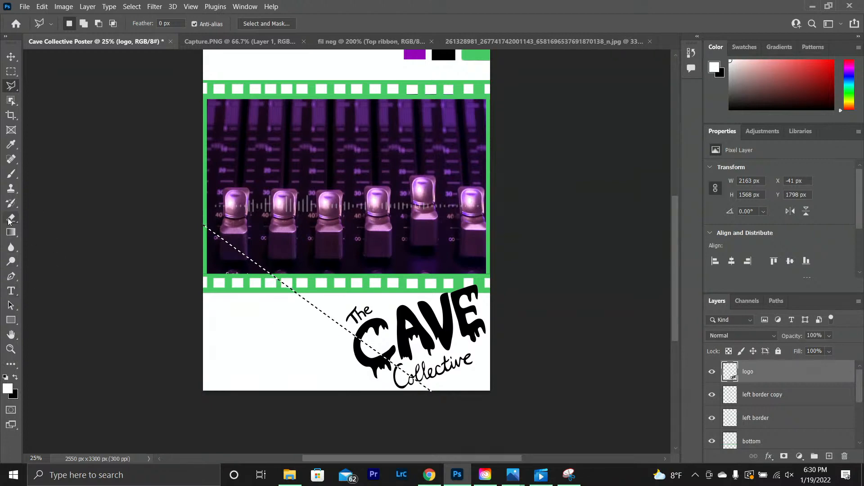
Step: Paint the triangular selection white on the logo layer, enlarging the brush to 177 px
key(b)
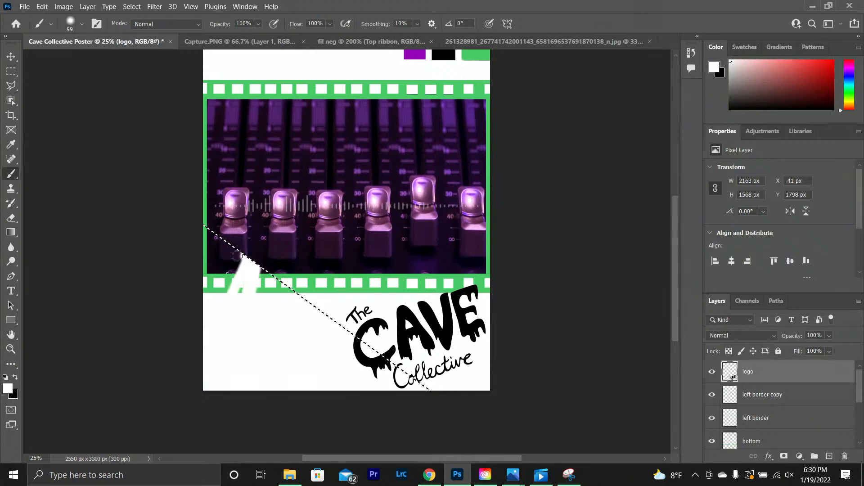
drag(198, 248, 217, 244)
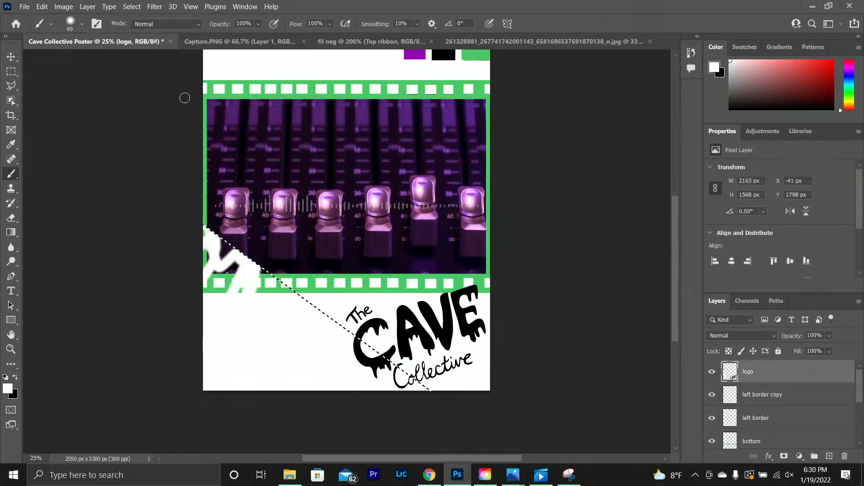
click(81, 23)
drag(100, 60, 106, 60)
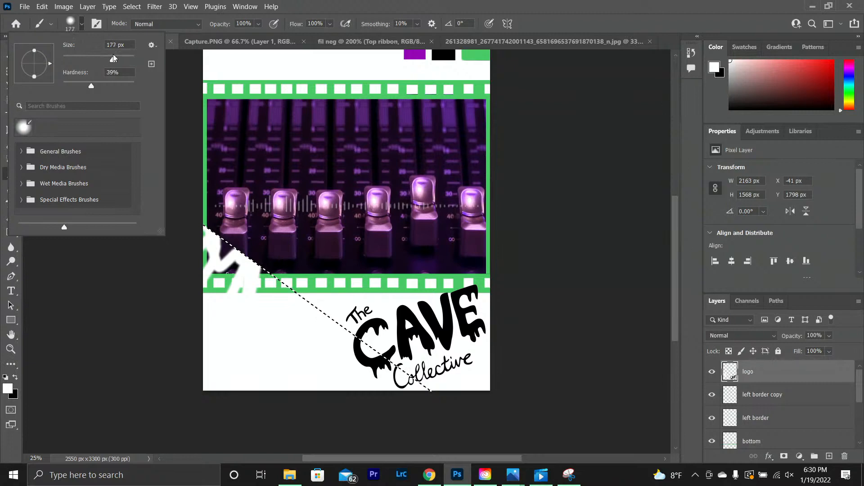
click(213, 258)
mouse_move(203, 275)
mouse_down()
mouse_move(225, 270)
mouse_move(194, 258)
mouse_up()
mouse_move(239, 323)
mouse_down()
mouse_move(232, 252)
mouse_move(186, 259)
mouse_move(278, 231)
mouse_move(278, 251)
mouse_move(243, 318)
mouse_move(269, 318)
mouse_move(272, 282)
mouse_move(254, 303)
mouse_move(262, 308)
mouse_move(283, 289)
mouse_move(260, 289)
mouse_move(262, 315)
mouse_move(271, 345)
mouse_move(287, 334)
mouse_move(280, 355)
mouse_move(302, 357)
mouse_move(309, 388)
mouse_move(399, 397)
mouse_move(309, 372)
mouse_move(396, 373)
mouse_move(403, 393)
mouse_move(331, 314)
mouse_move(376, 370)
mouse_move(326, 334)
mouse_move(350, 363)
mouse_up()
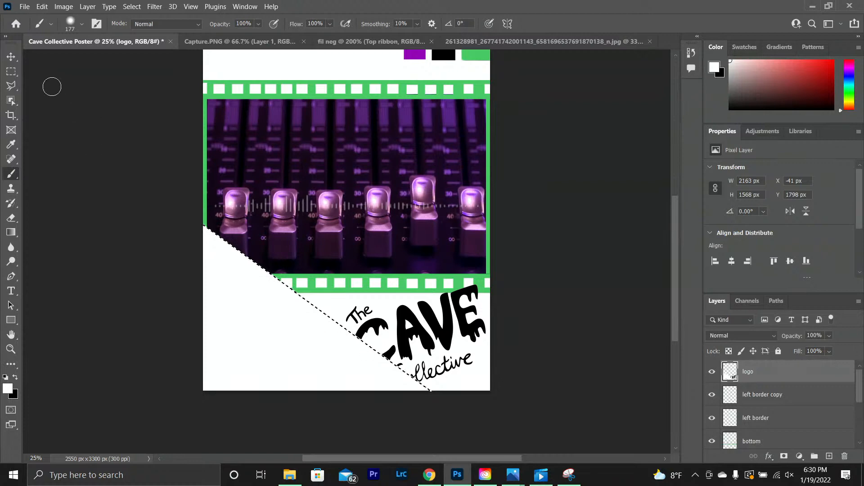
Step: Clear the triangular selection with the Rectangular Marquee tool and dismiss the warning
click(11, 72)
drag(129, 162, 128, 166)
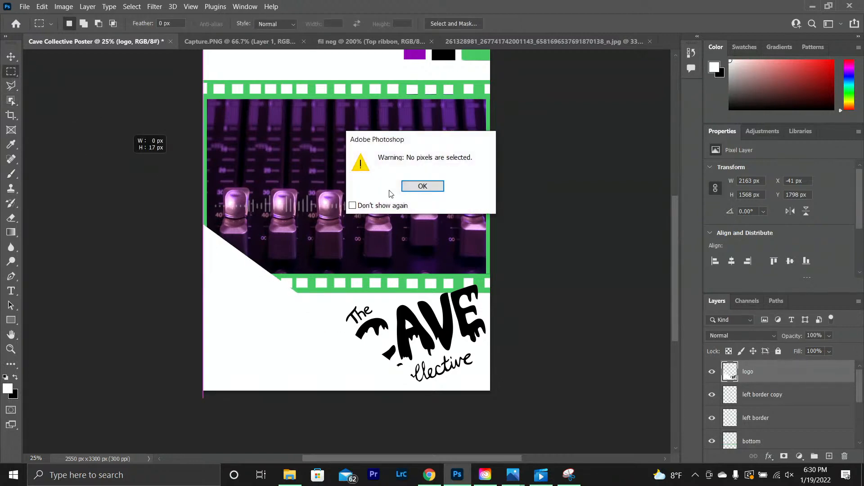
click(422, 186)
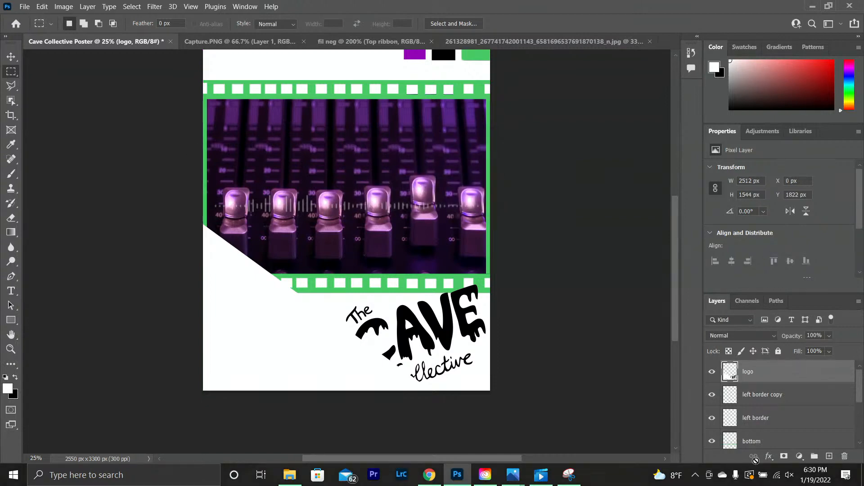
Step: Undo the deselection and the white painting on the logo layer
scroll(765, 405, down, 1)
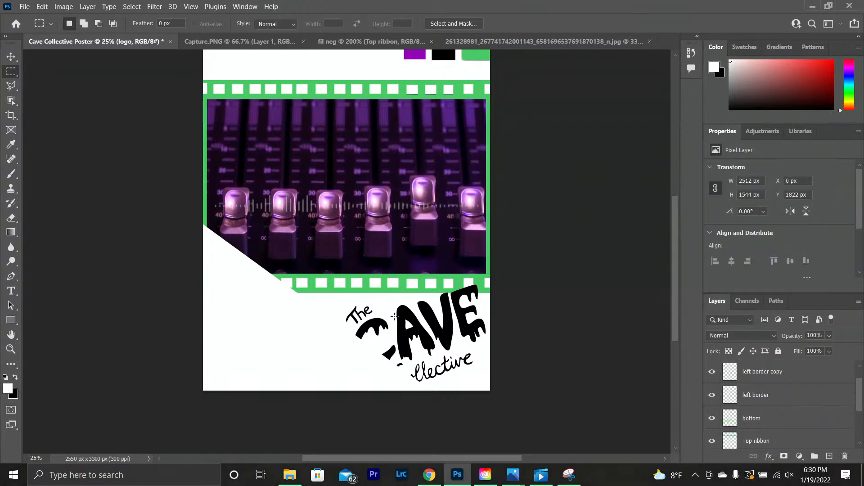
scroll(536, 329, down, 2)
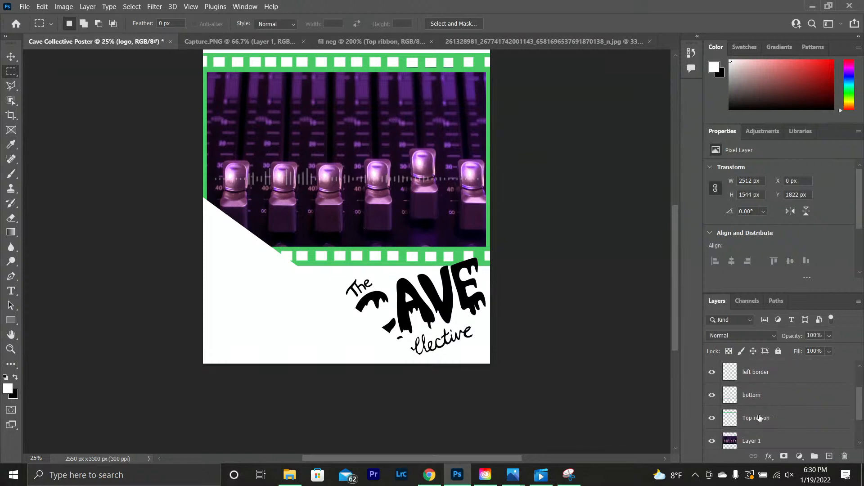
scroll(763, 398, down, 2)
scroll(759, 406, up, 3)
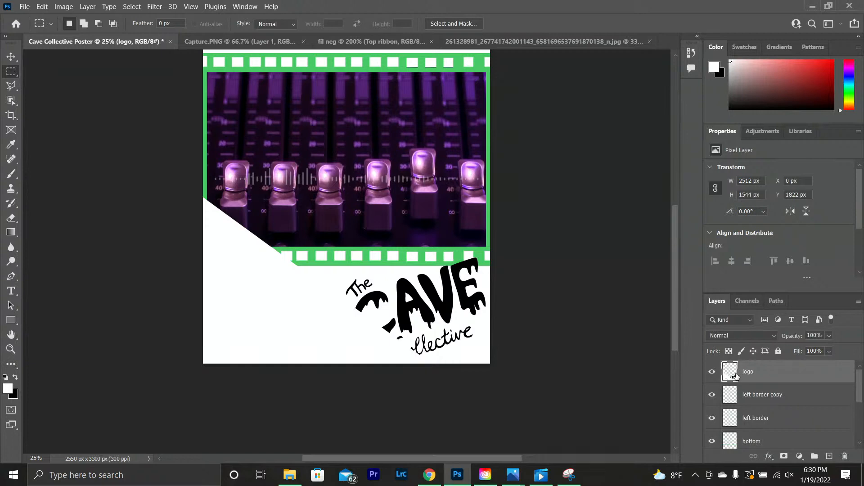
key(ctrl+z)
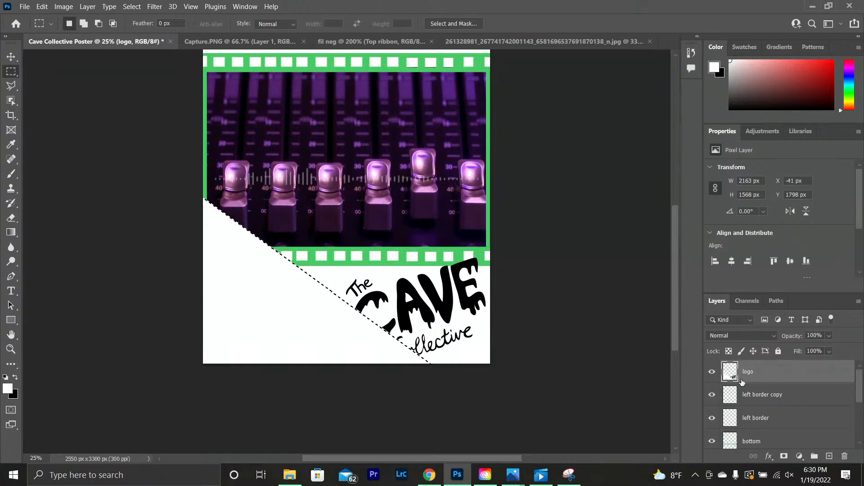
key(ctrl+z)
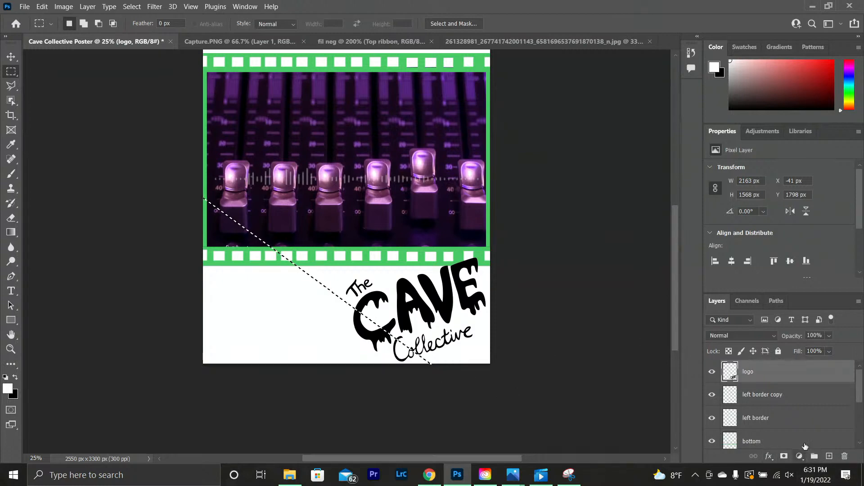
Step: Add a new layer above the logo layer and name it Triangle
click(830, 456)
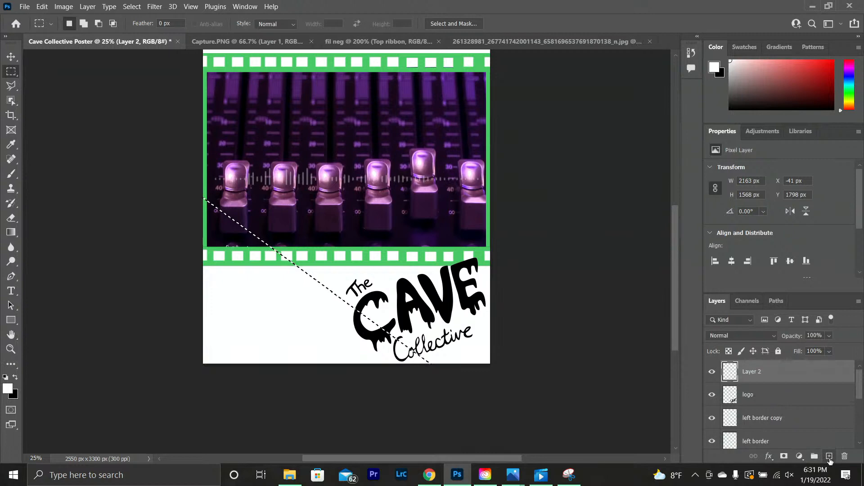
double_click(755, 371)
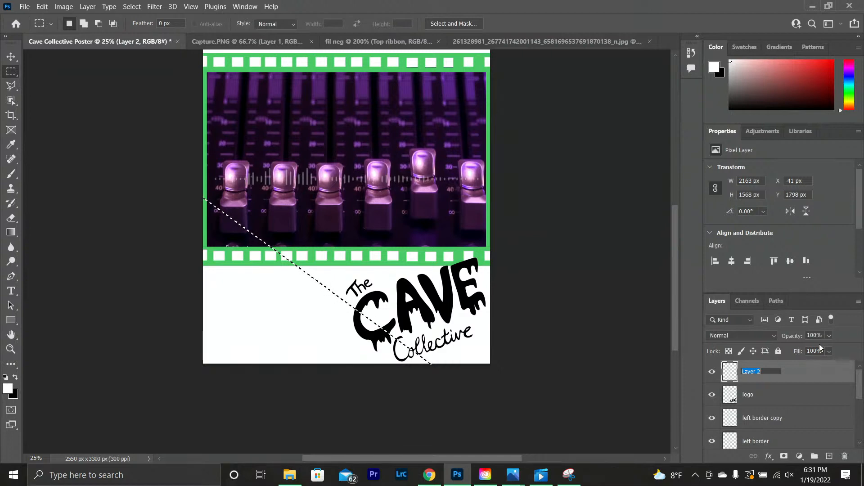
text(T)
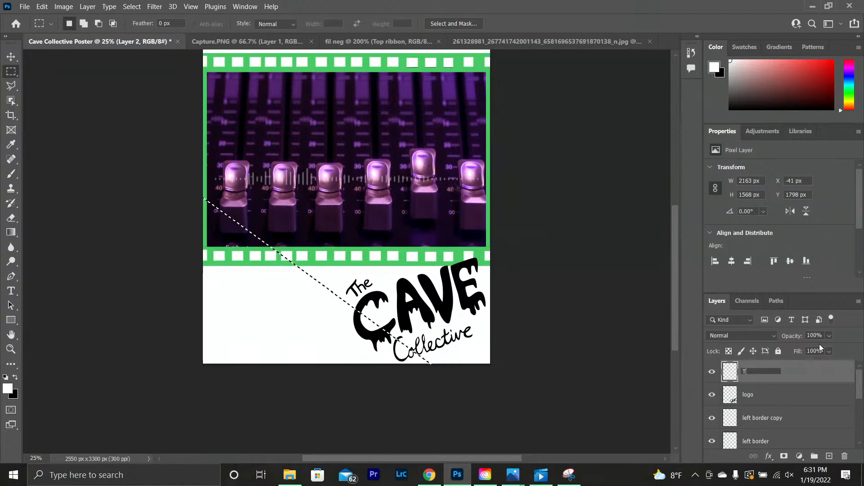
text(ri)
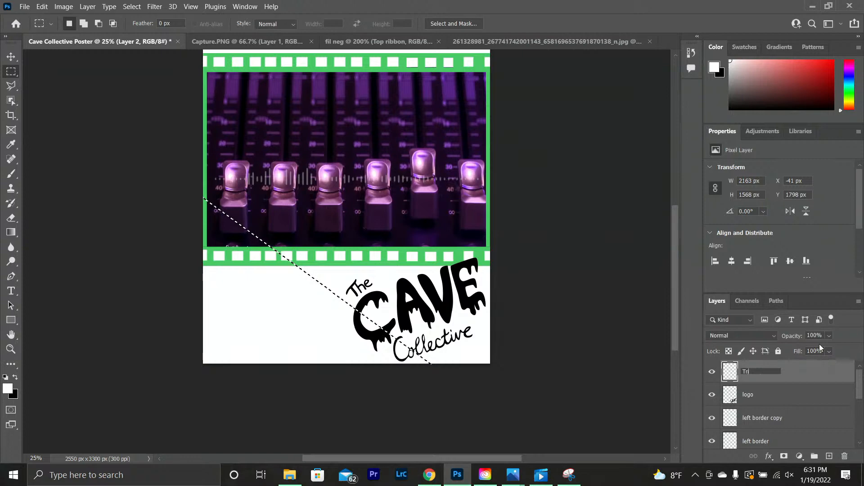
text(angle)
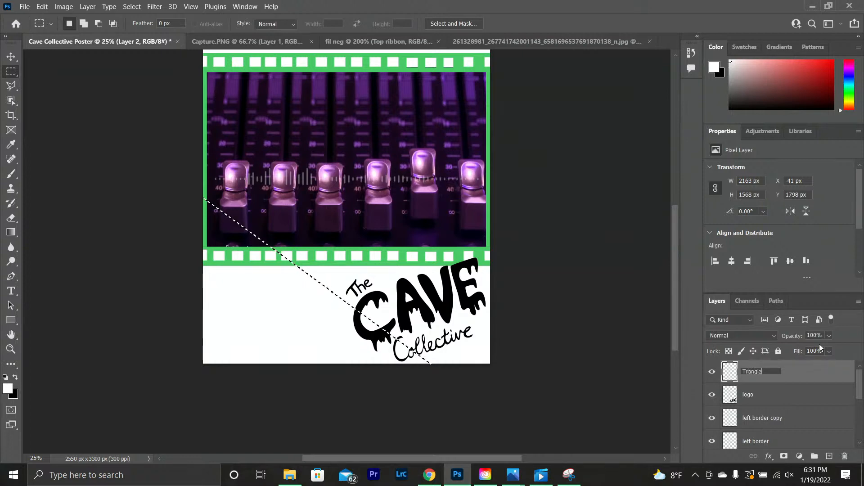
key(Return)
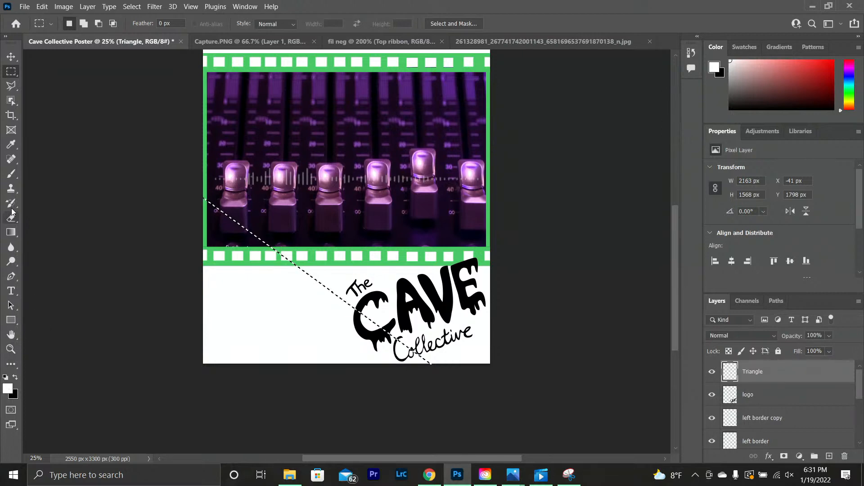
Step: Paint the triangular selection white with the Brush tool on the Triangle layer and clear the selection
click(11, 174)
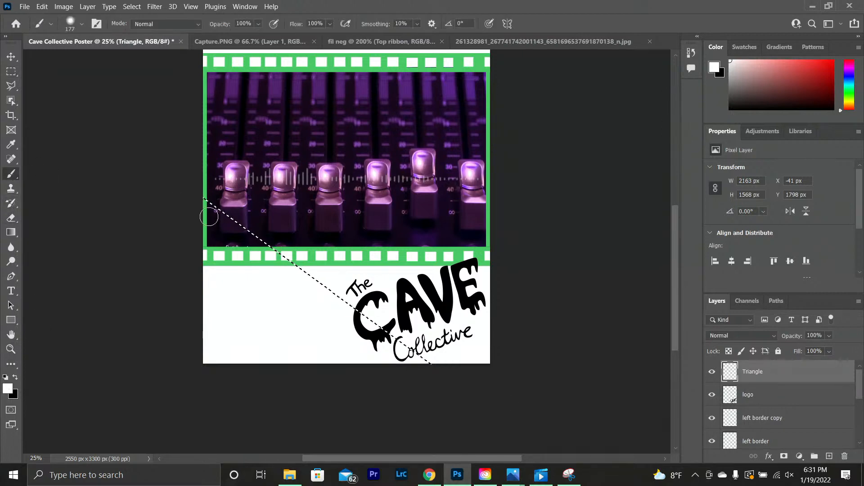
drag(209, 214, 203, 179)
drag(210, 226, 273, 224)
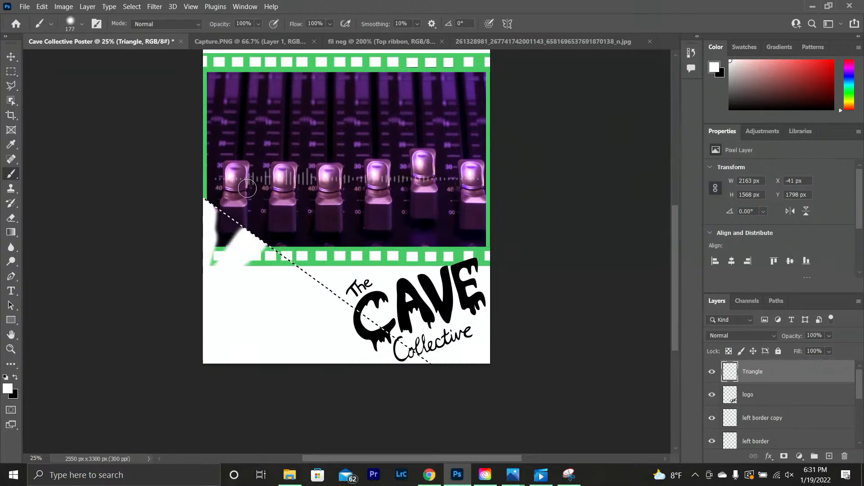
mouse_move(254, 288)
mouse_down()
mouse_move(130, 270)
mouse_move(303, 293)
mouse_move(240, 259)
mouse_move(276, 254)
mouse_move(299, 282)
mouse_move(284, 250)
mouse_move(328, 338)
mouse_move(421, 356)
mouse_move(427, 373)
mouse_move(419, 354)
mouse_move(324, 297)
mouse_move(351, 299)
mouse_move(177, 211)
mouse_move(230, 255)
mouse_move(241, 313)
mouse_move(188, 224)
mouse_move(217, 246)
mouse_move(206, 360)
mouse_move(231, 320)
mouse_move(280, 369)
mouse_move(301, 314)
mouse_move(276, 290)
mouse_move(287, 314)
mouse_move(324, 284)
mouse_move(341, 287)
mouse_move(202, 202)
mouse_up()
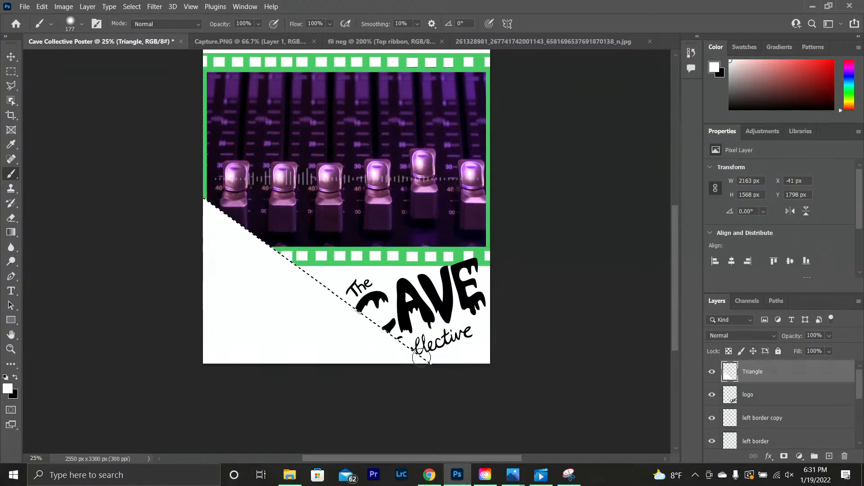
click(11, 71)
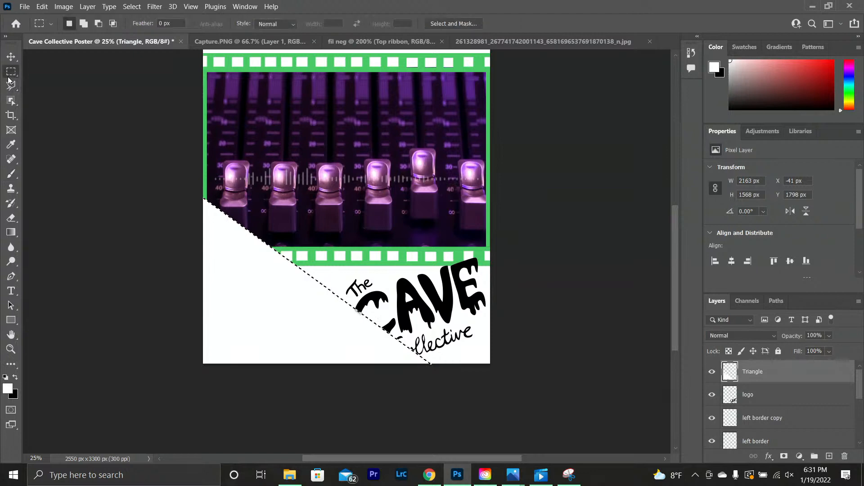
click(253, 277)
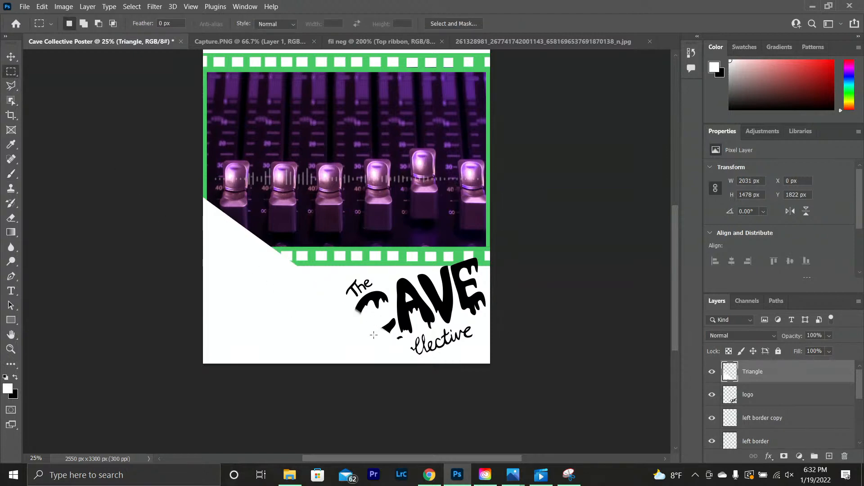
Step: Place the logo layer above the Triangle layer and nudge the logo slightly down on the poster
drag(750, 400, 749, 371)
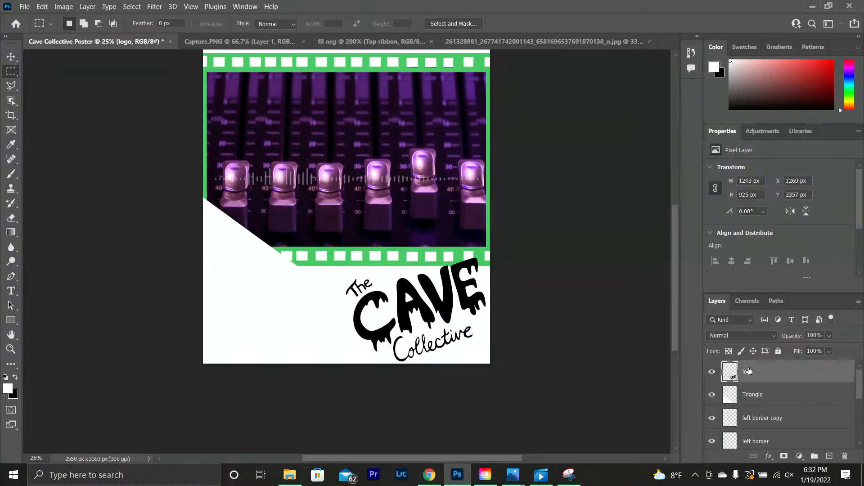
click(11, 56)
drag(402, 319, 404, 320)
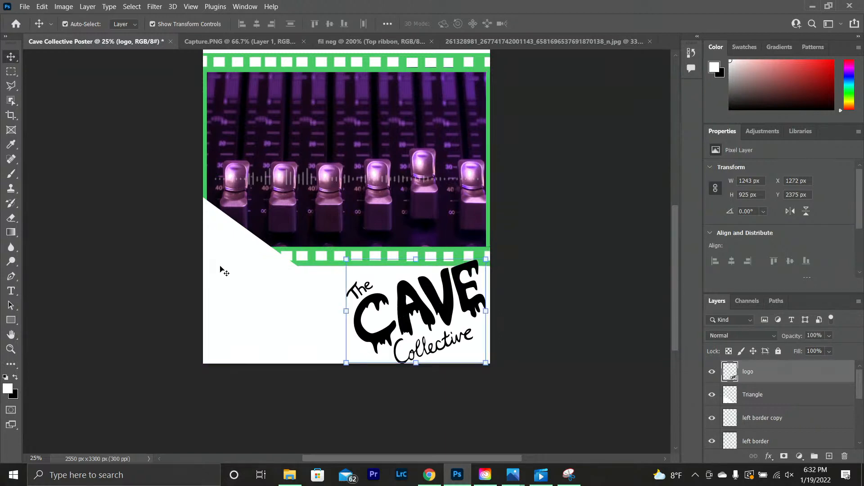
Step: Nudge the logo slightly upward and select the white triangle
click(265, 269)
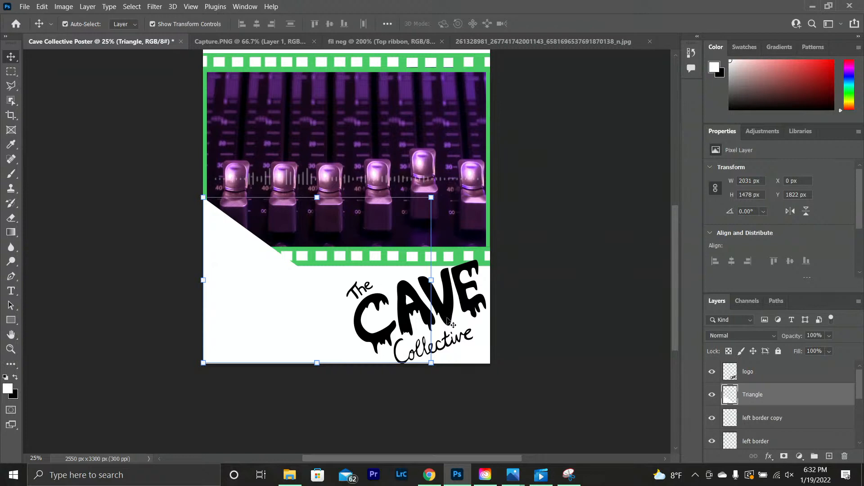
drag(448, 321, 444, 308)
click(284, 293)
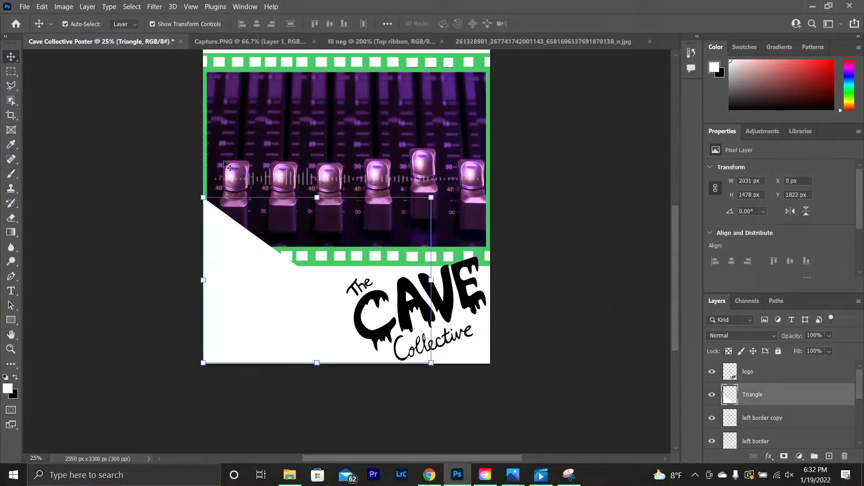
click(769, 459)
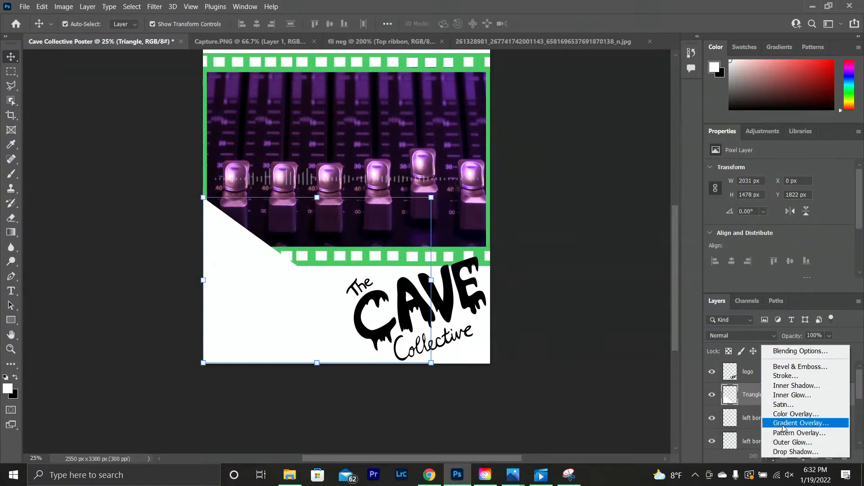
click(629, 440)
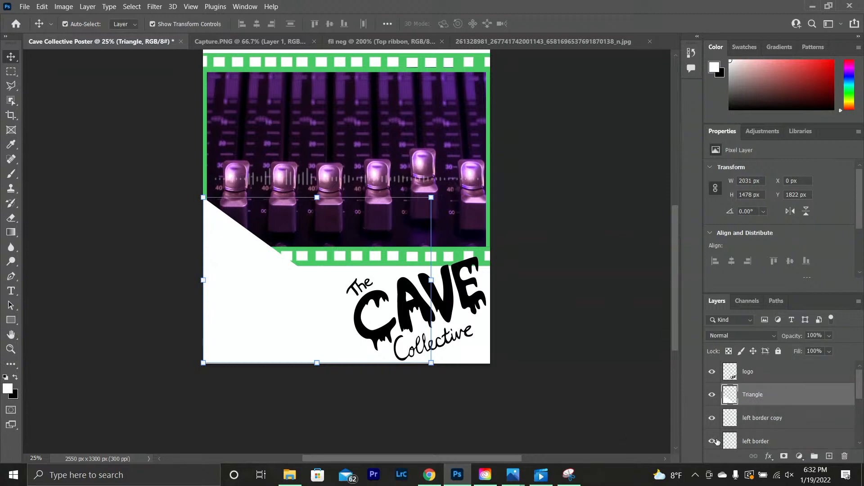
click(768, 457)
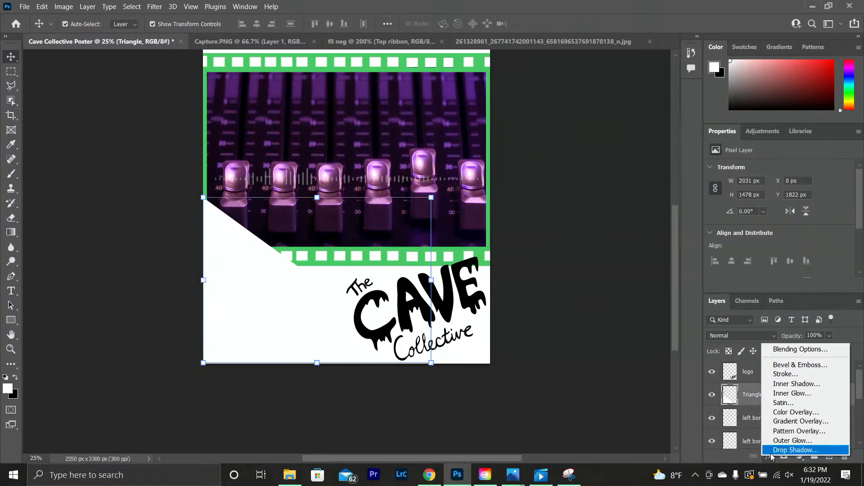
click(796, 450)
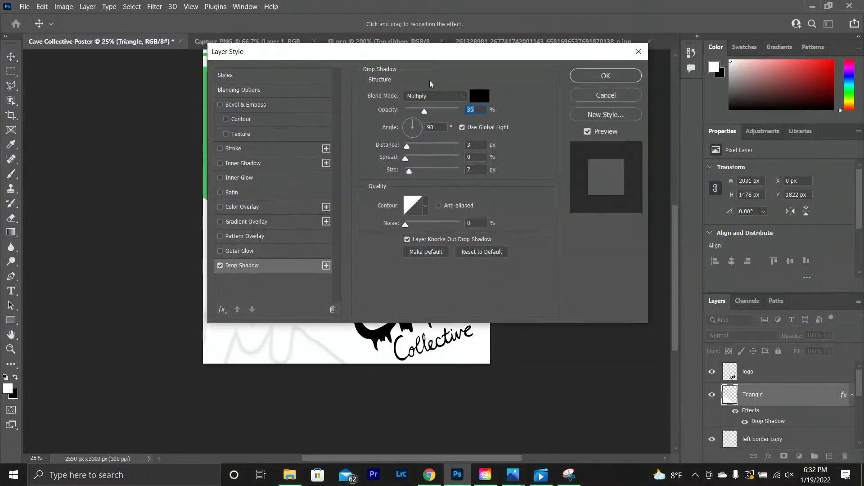
drag(411, 57, 608, 174)
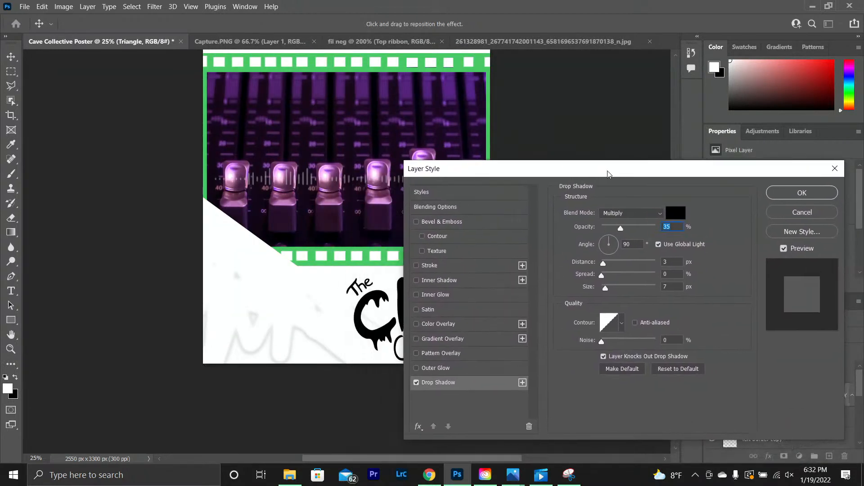
click(788, 214)
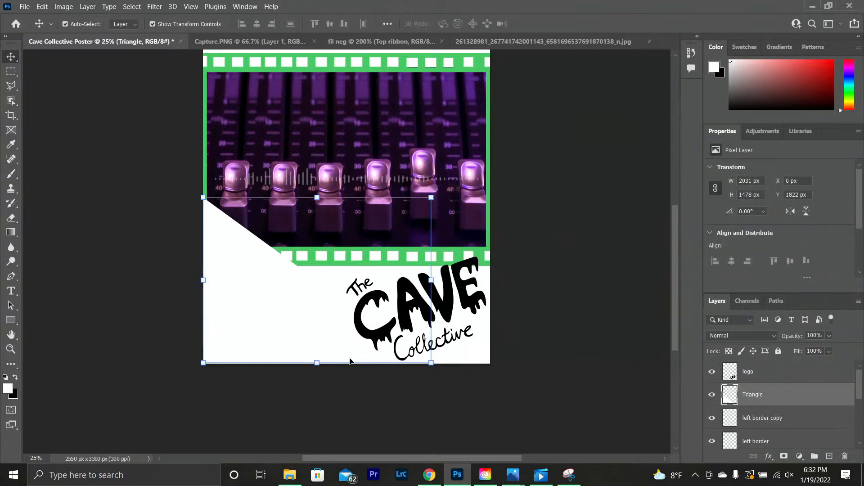
Step: Undo the last logo nudge and delete the Triangle layer
key(ctrl+z)
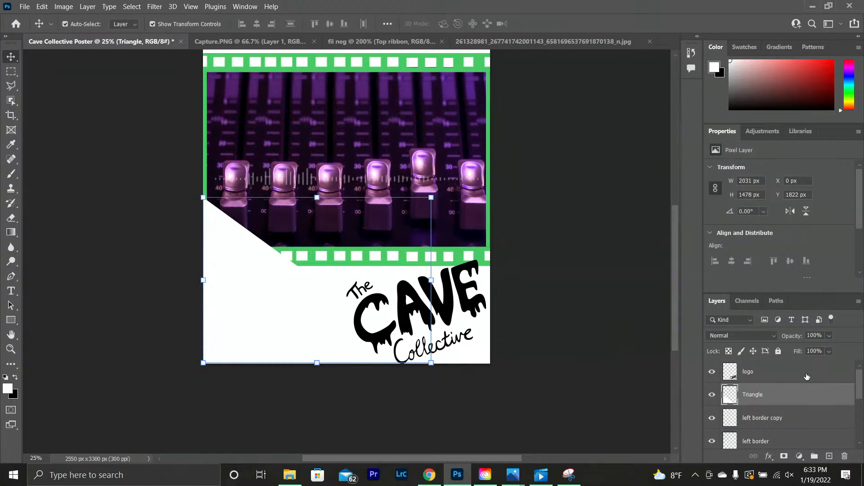
key(Delete)
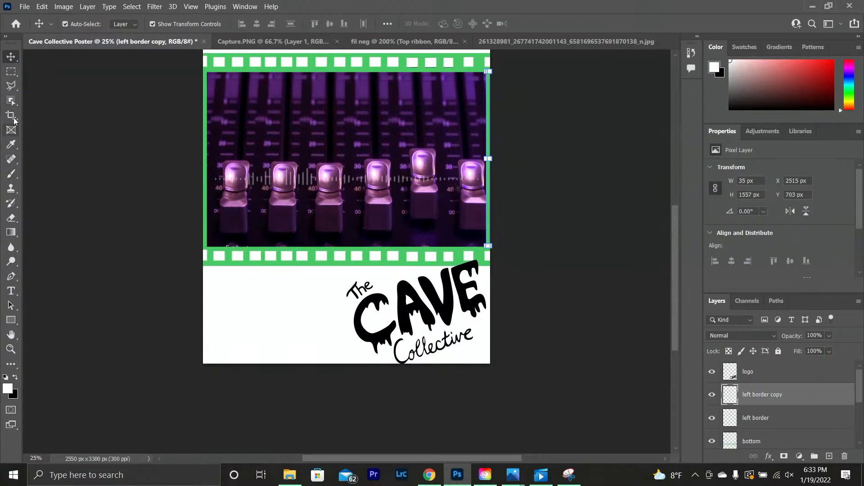
Step: Outline the poster's lower-left corner with a triangular Polygonal Lasso selection about 2107 × 1532 px, running diagonally from the left border to the bottom edge
click(11, 232)
click(11, 231)
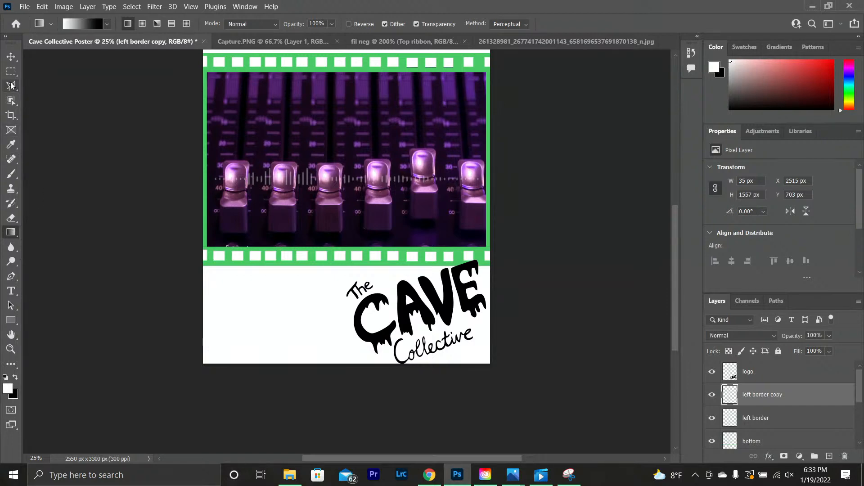
click(11, 85)
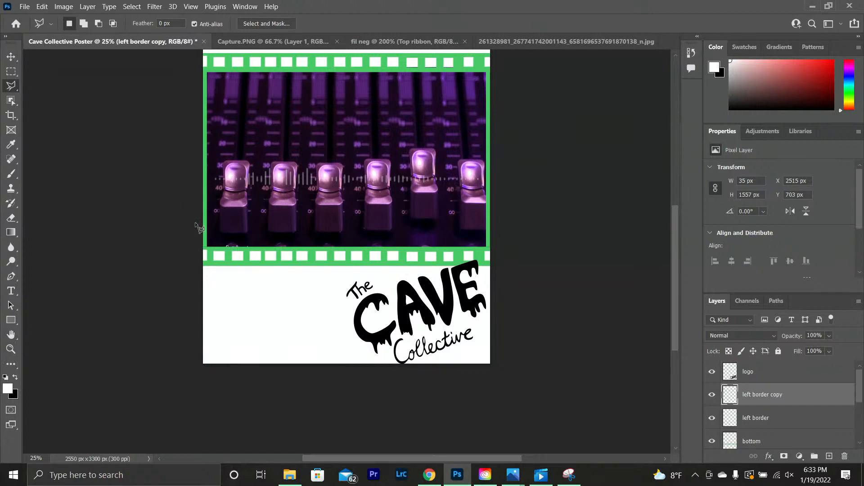
click(265, 309)
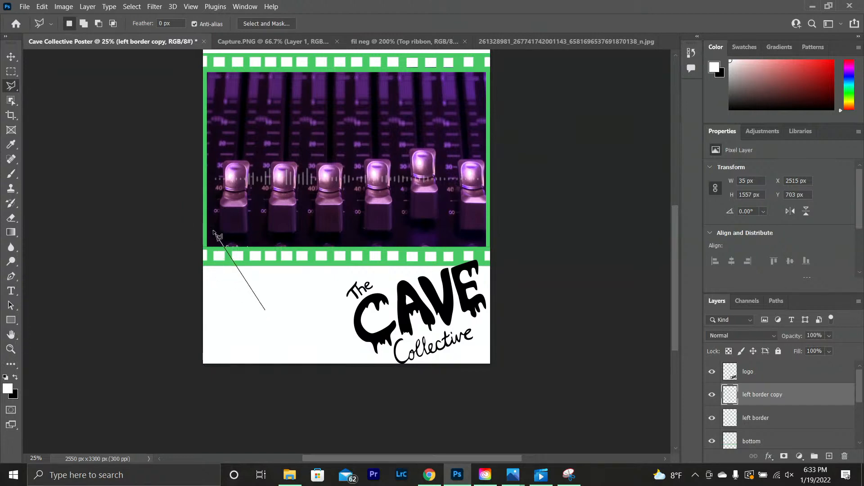
double_click(179, 205)
click(182, 205)
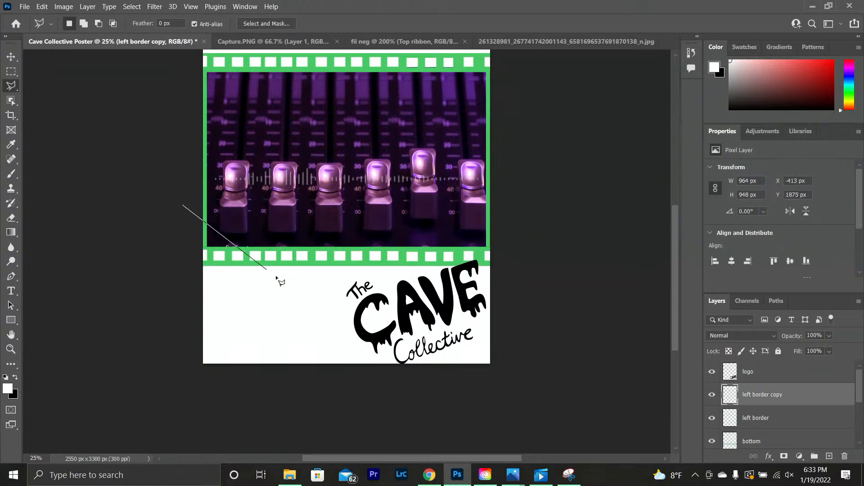
click(413, 377)
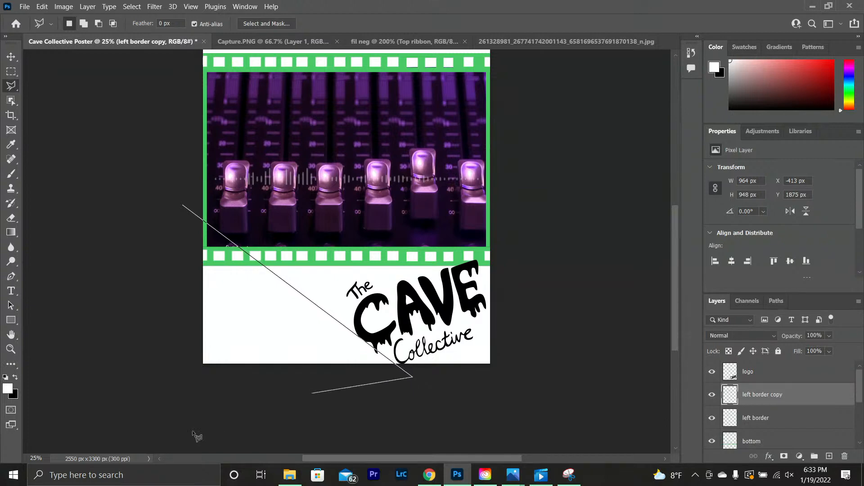
click(178, 373)
click(183, 206)
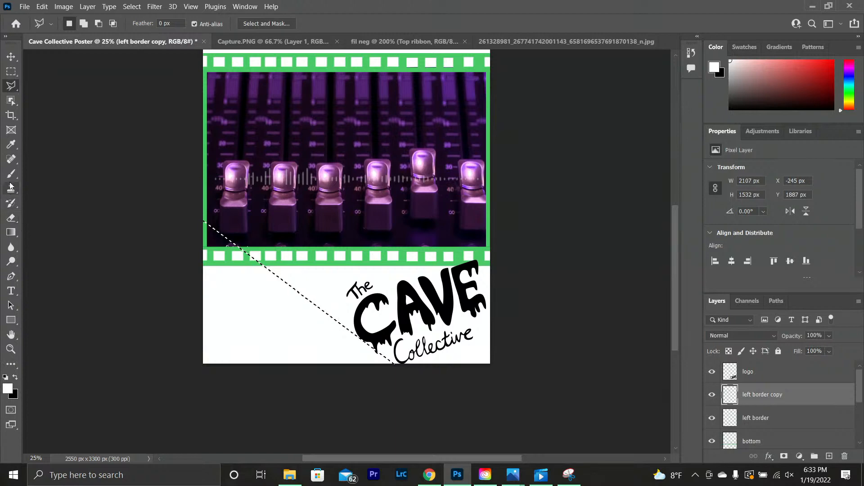
Step: Try filling the triangular selection with white on the left border copy layer using the Paint Bucket tool, and undo the fill
click(12, 232)
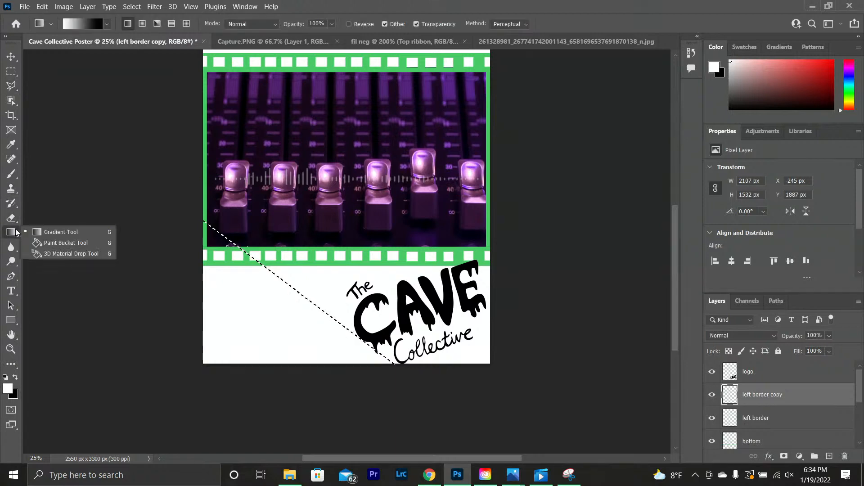
click(67, 243)
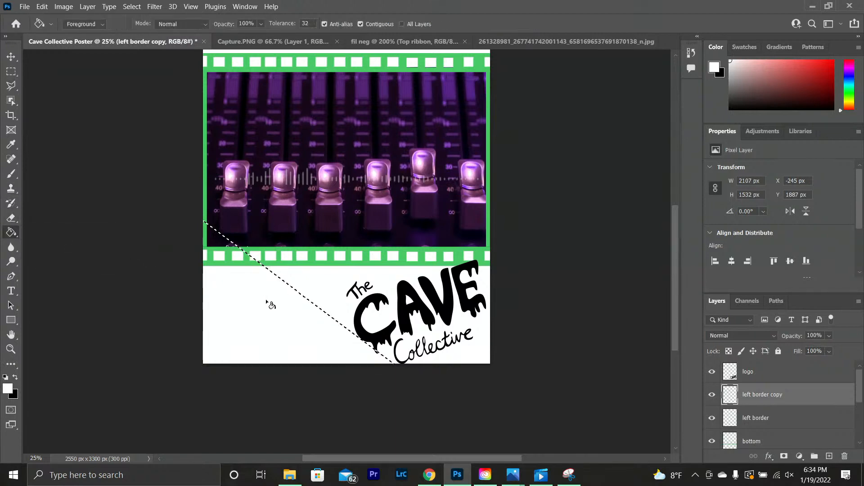
click(256, 333)
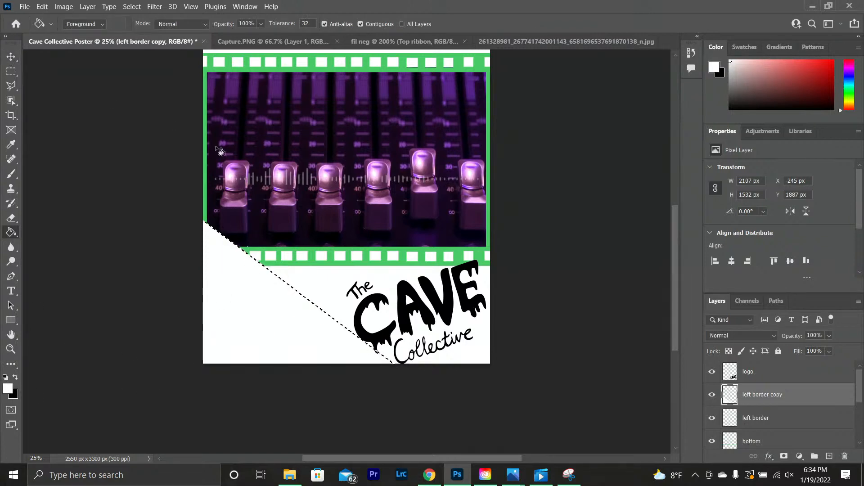
key(ctrl+z)
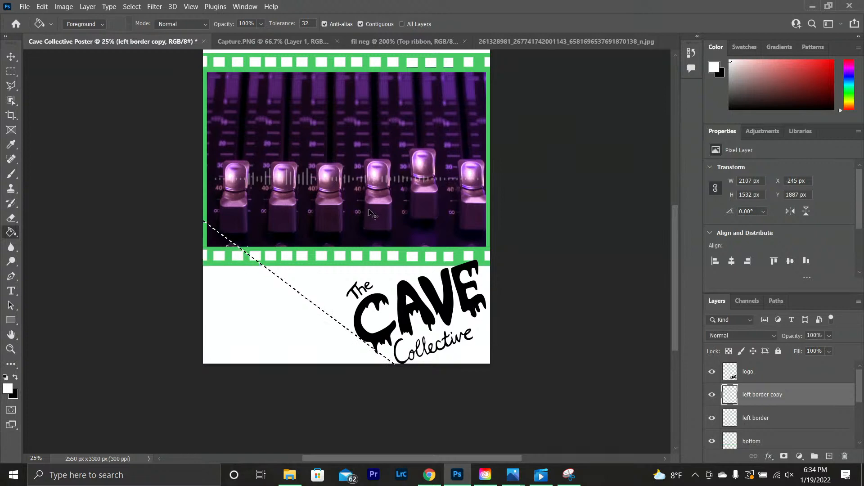
click(272, 301)
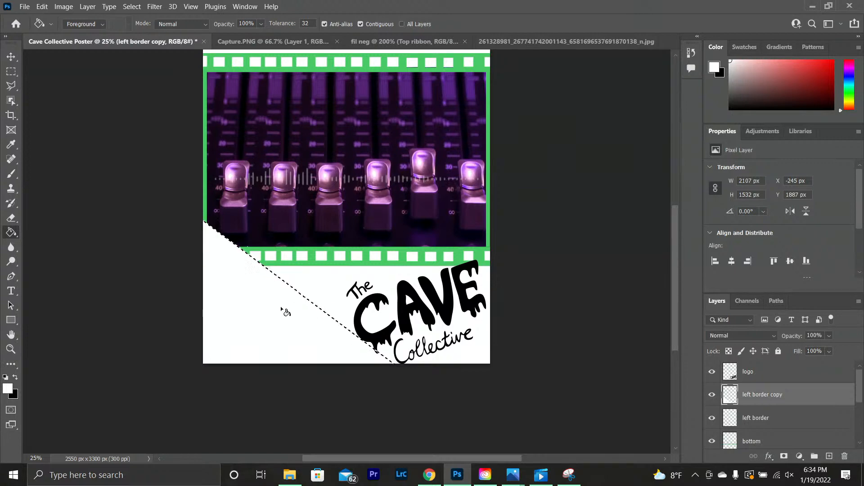
key(ctrl+z)
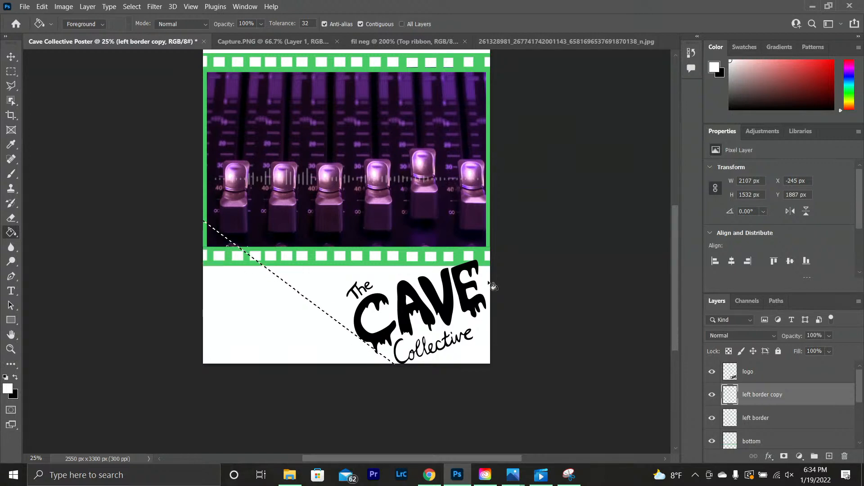
Step: Add a new layer between the logo and left border copy layers and name it triangle
click(829, 456)
double_click(753, 396)
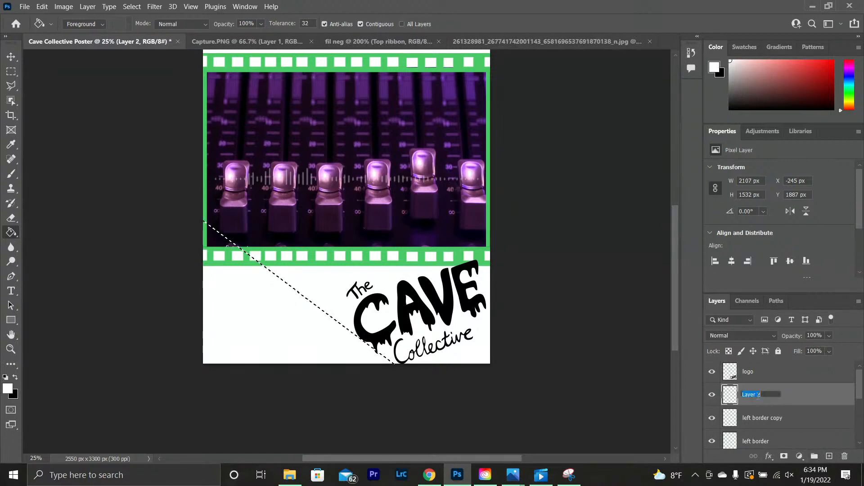
text(tr)
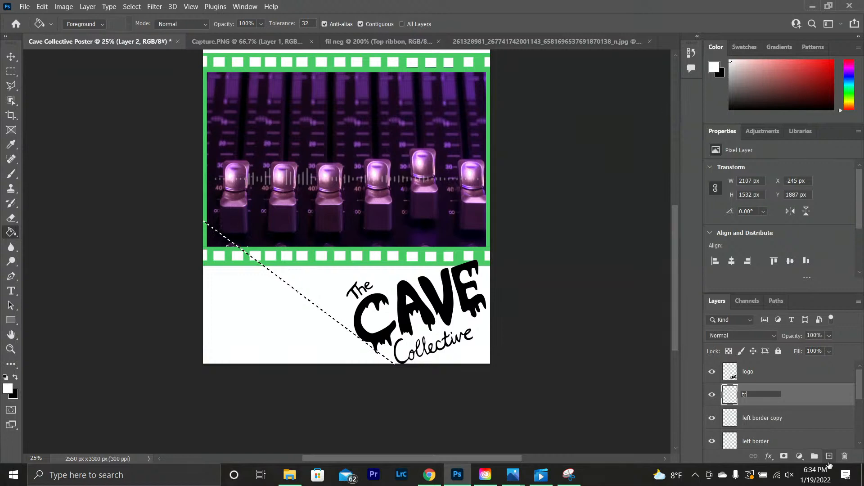
text(iangle)
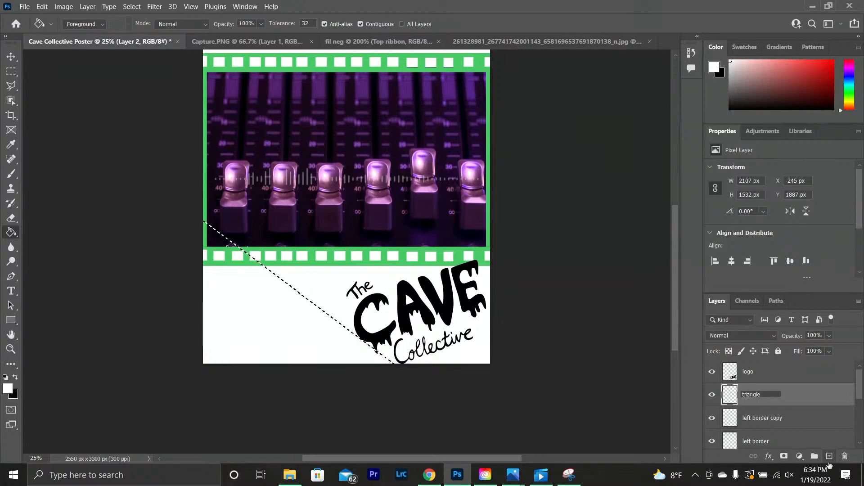
key(Return)
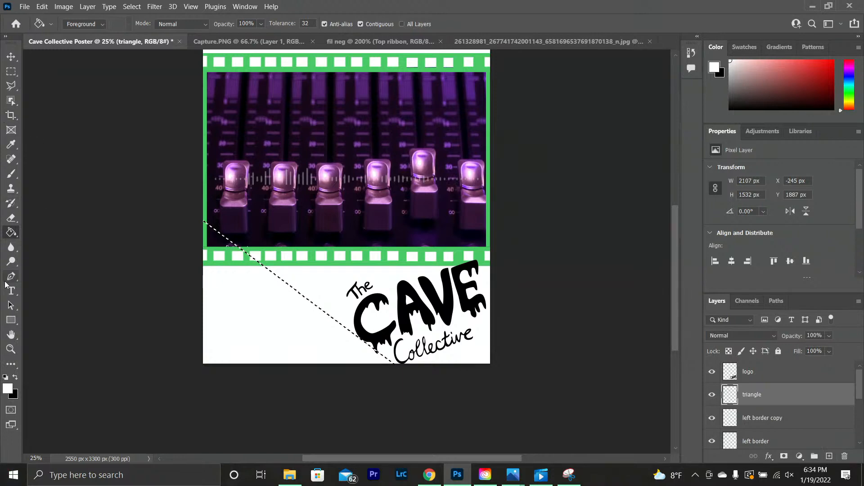
Step: Fill the triangular selection with white on the triangle layer and clear the selection
click(243, 316)
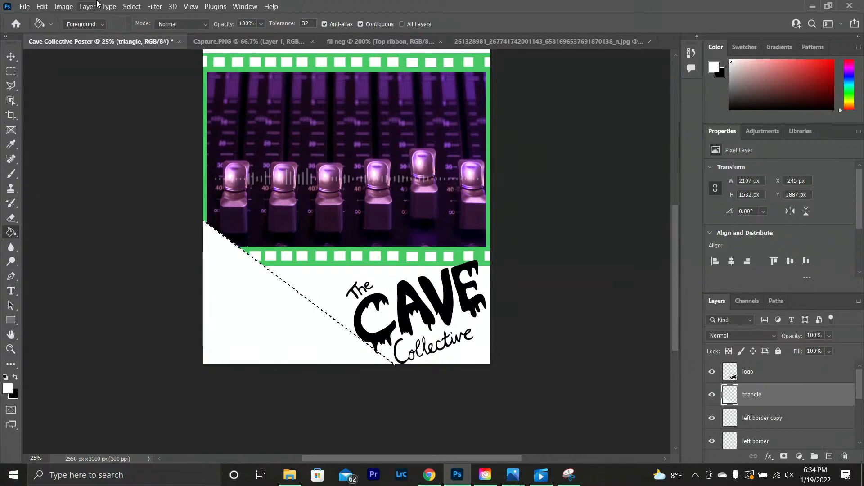
click(11, 71)
click(169, 196)
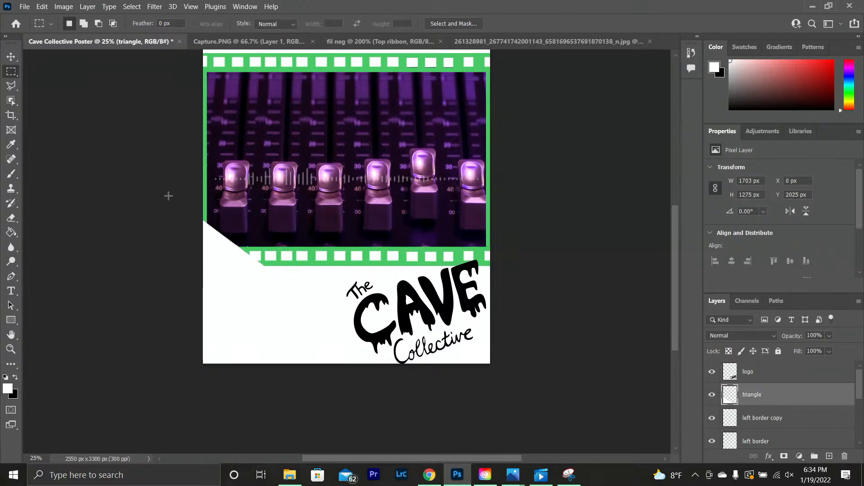
Step: Move the white triangle up over the mixer photo and return it to the poster's lower-left corner
click(11, 56)
drag(228, 280, 296, 156)
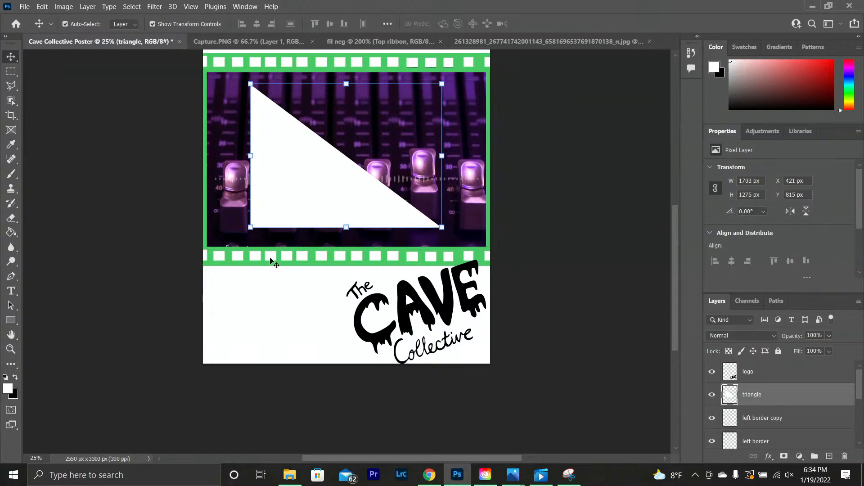
drag(309, 199, 261, 331)
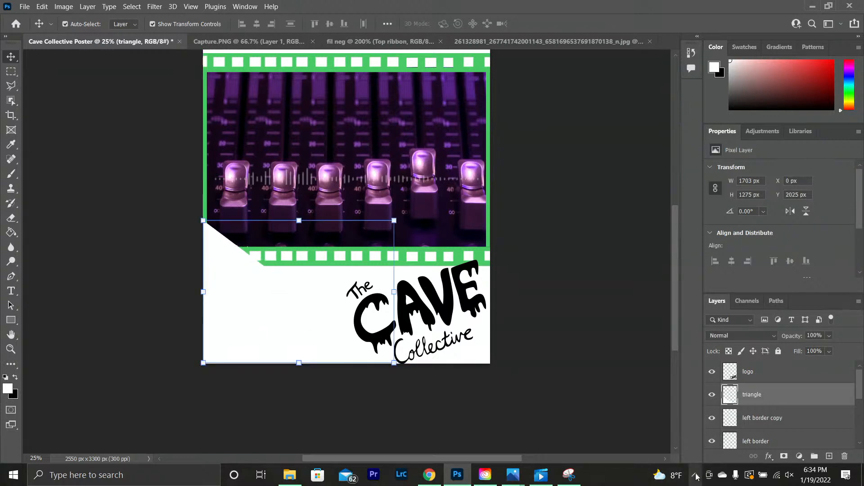
Step: Add a drop shadow to the triangle layer with 63% opacity, 155° angle, 50 px distance, 49% spread and 128 px size
click(769, 457)
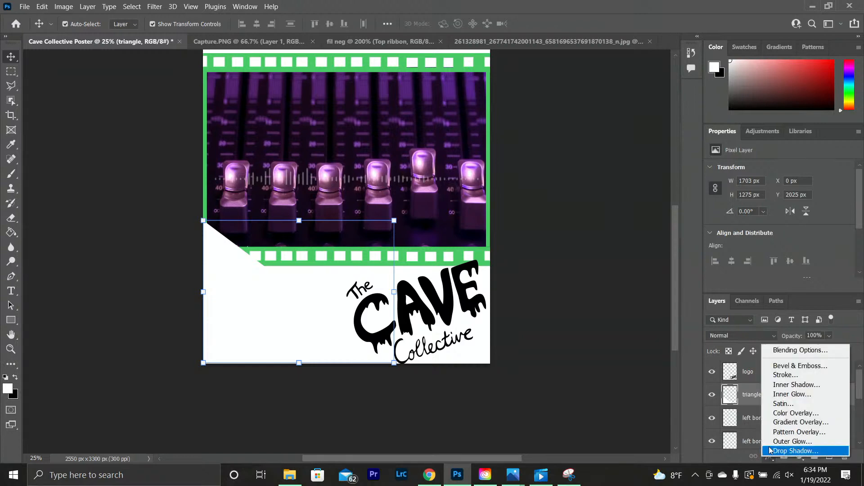
click(772, 452)
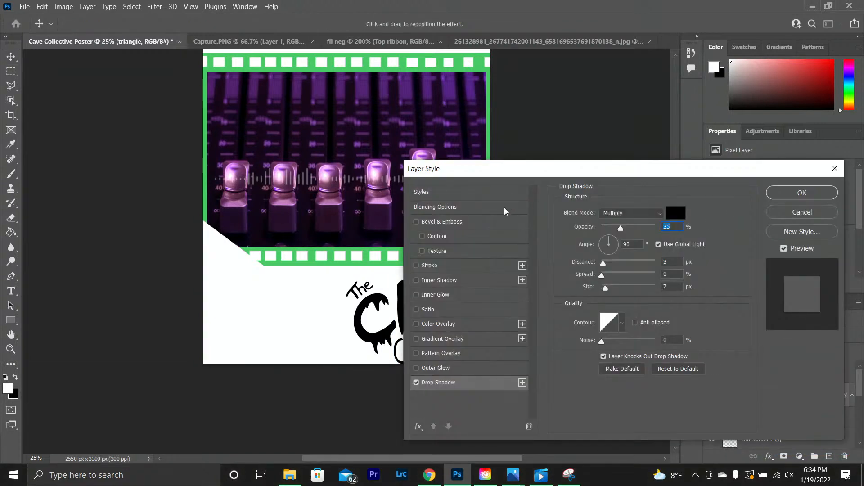
drag(545, 175, 546, 115)
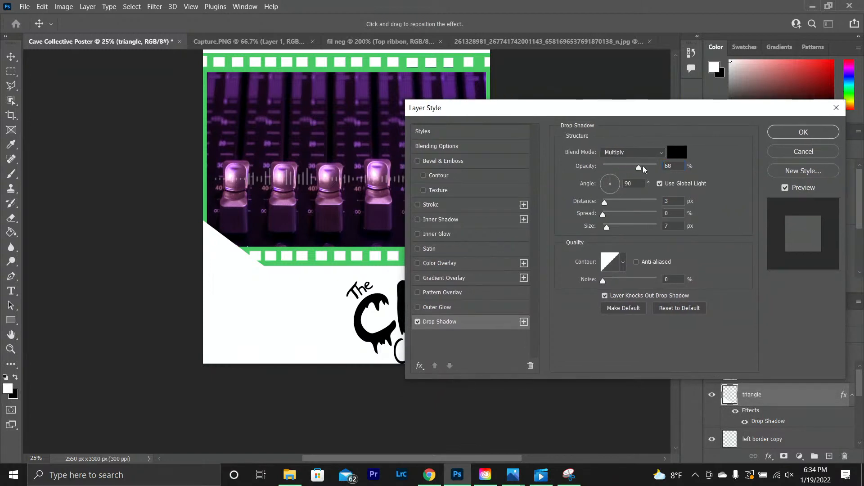
drag(634, 169, 592, 176)
click(620, 185)
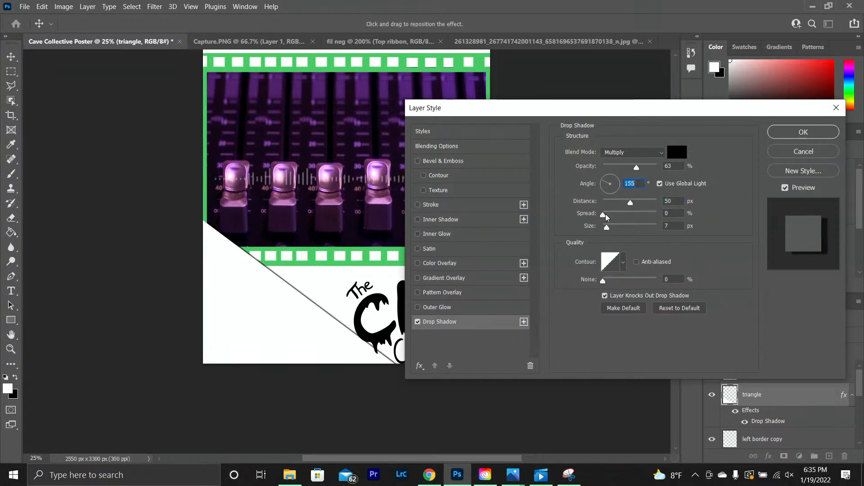
drag(604, 215, 634, 214)
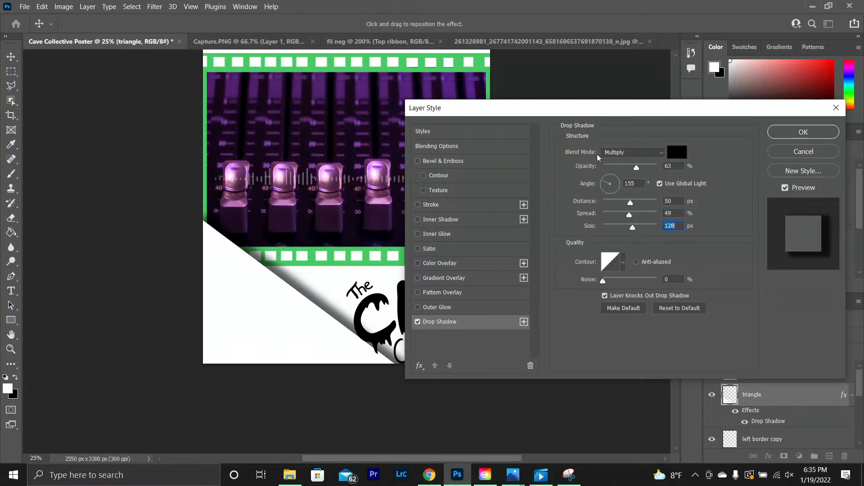
Step: Set the triangle's drop shadow blend mode to Normal
drag(596, 118, 691, 170)
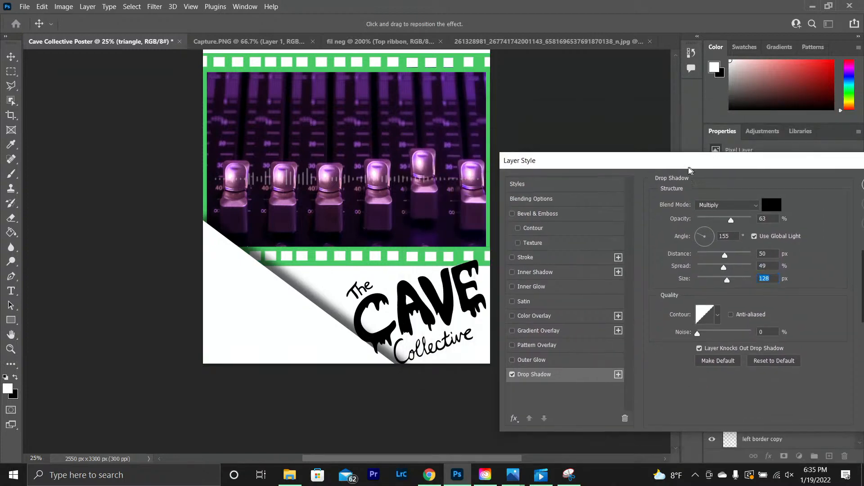
click(705, 208)
click(707, 188)
drag(666, 165, 515, 137)
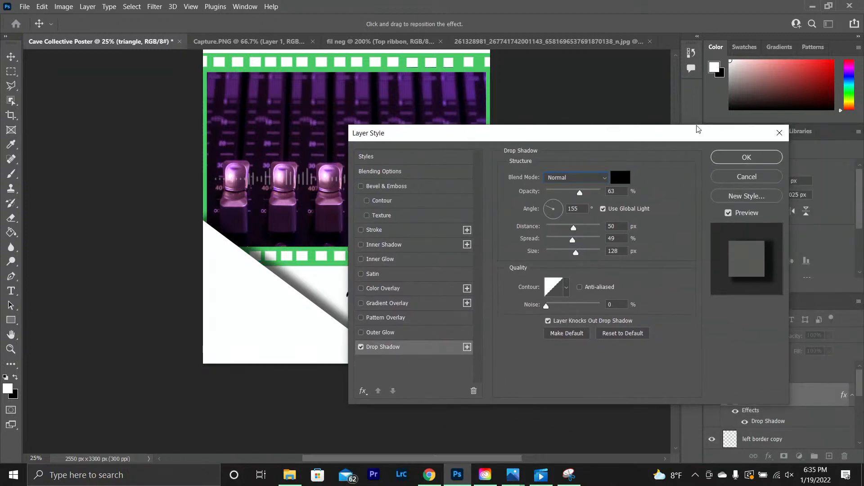
Step: Apply the triangle's drop shadow and move the logo layer directly below the triangle layer
click(748, 158)
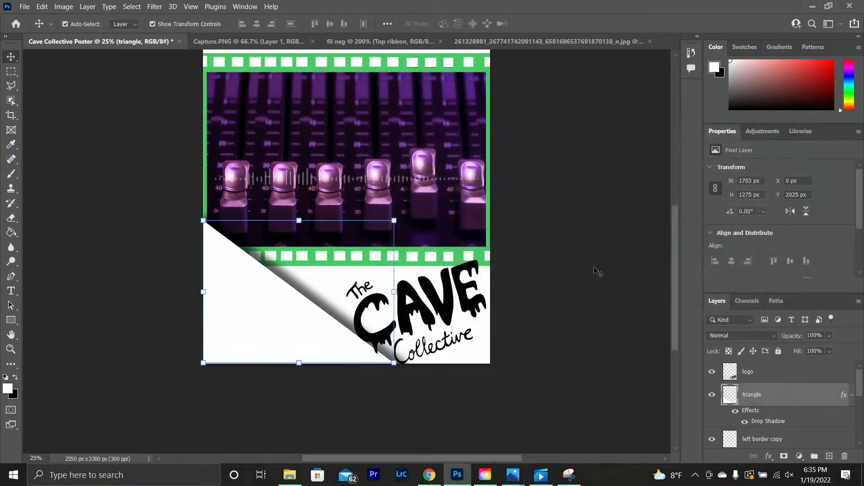
click(607, 322)
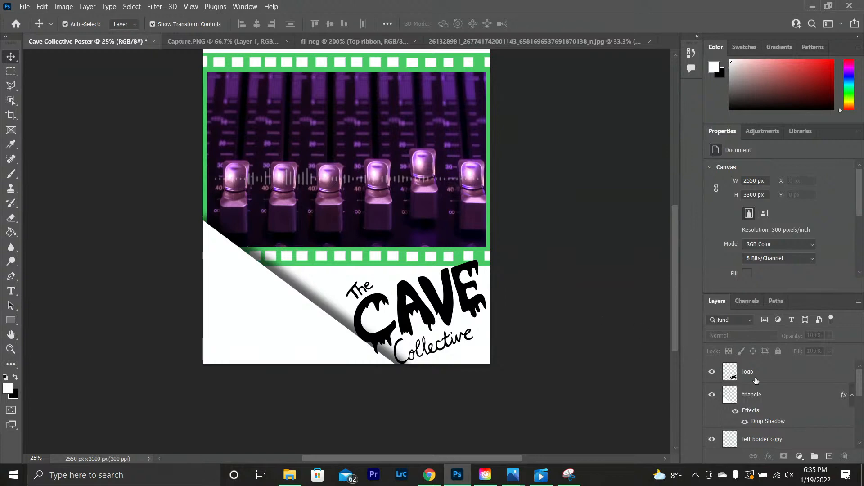
drag(752, 377, 753, 416)
click(568, 344)
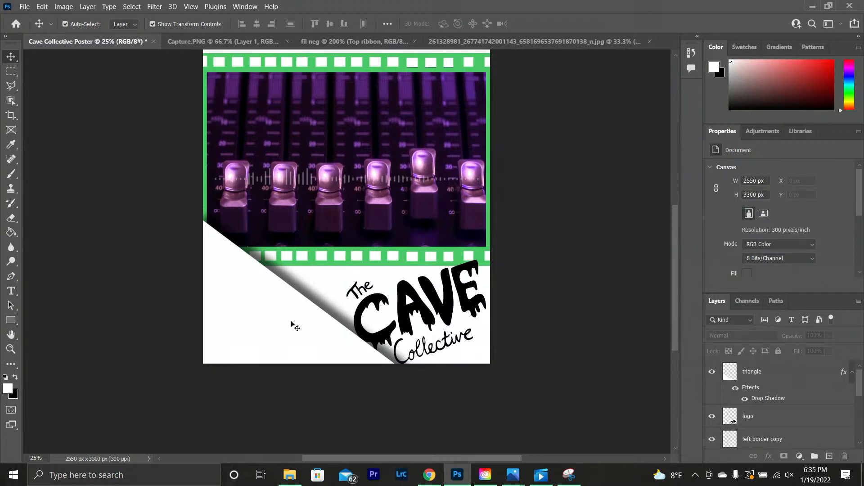
Step: Stretch the white triangle horizontally to about 152.5% so its tip extends just past the poster's right edge, keeping its height
click(301, 319)
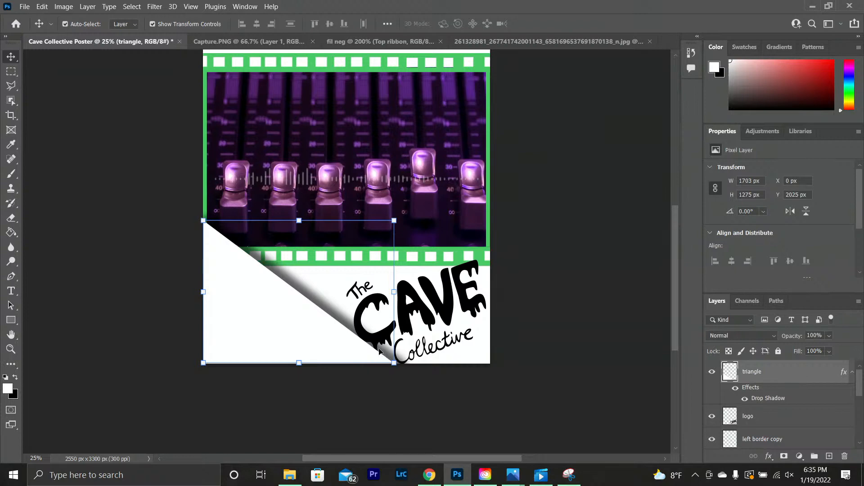
scroll(380, 351, up, 4)
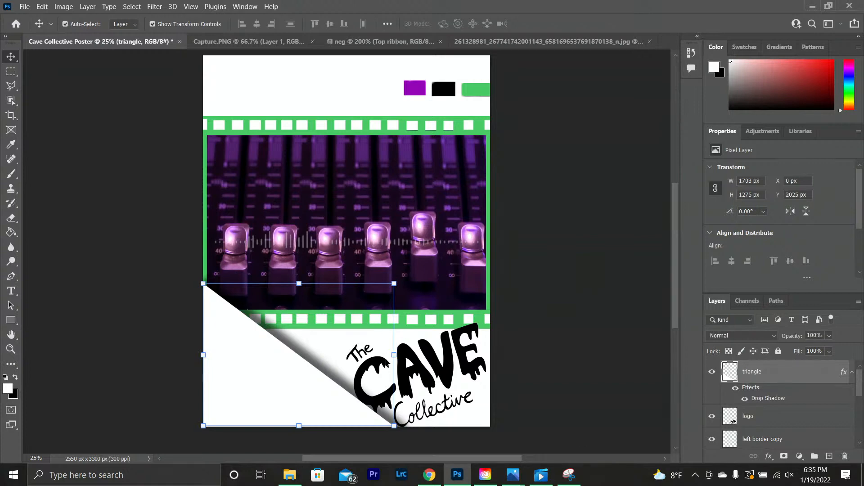
drag(394, 355, 495, 346)
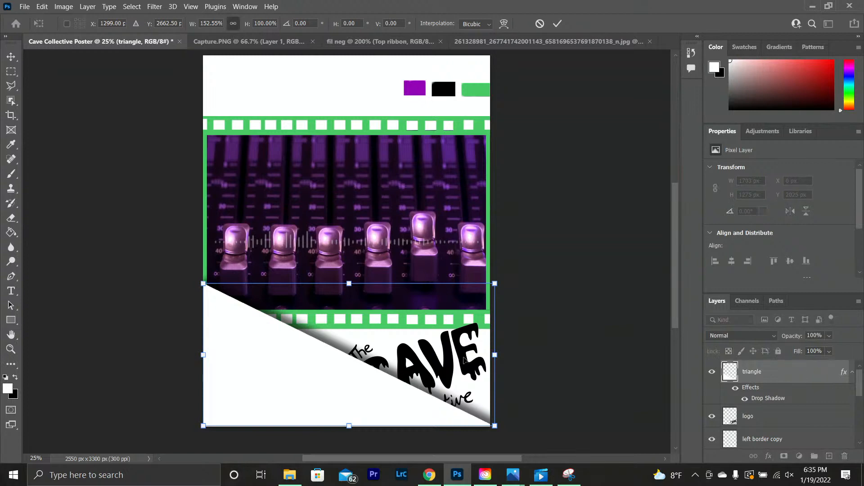
click(557, 24)
Step: Scale the logo down proportionally to about 83% and fit it against the poster's right edge, just below the film strip
drag(435, 317, 456, 340)
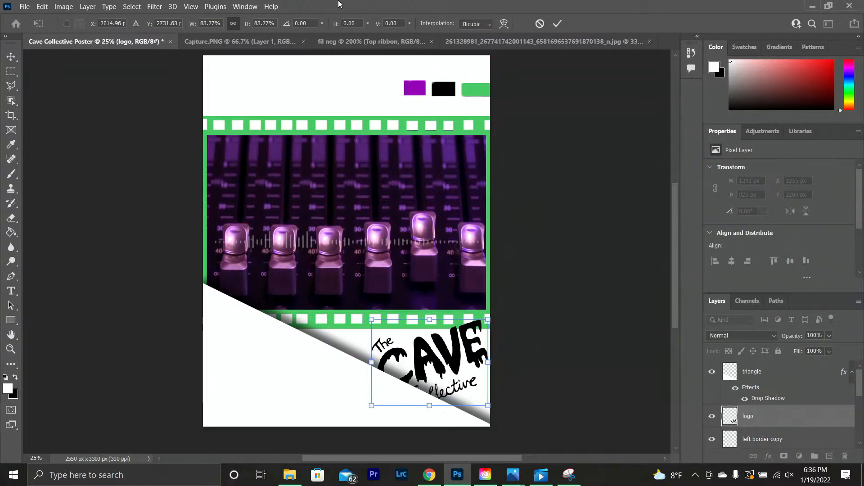
click(557, 21)
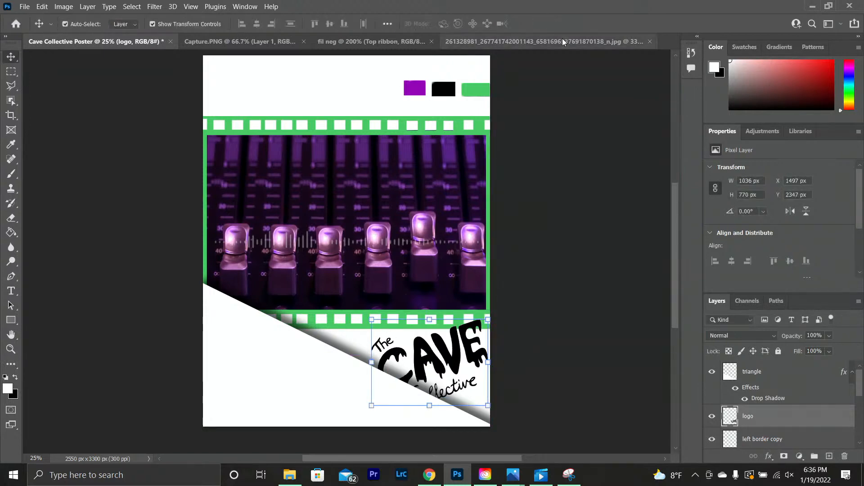
click(570, 177)
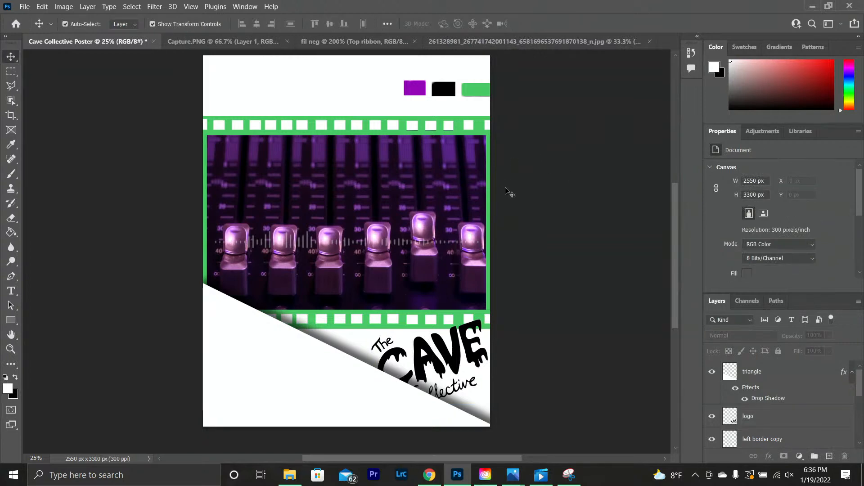
scroll(509, 191, up, 2)
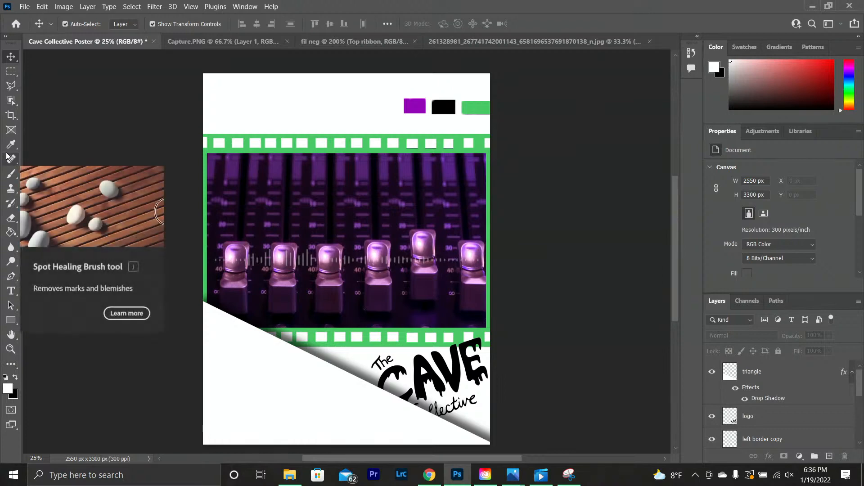
Step: Activate the Type tool, check the film negative reference image in Chrome and return to the Photoshop poster
click(11, 291)
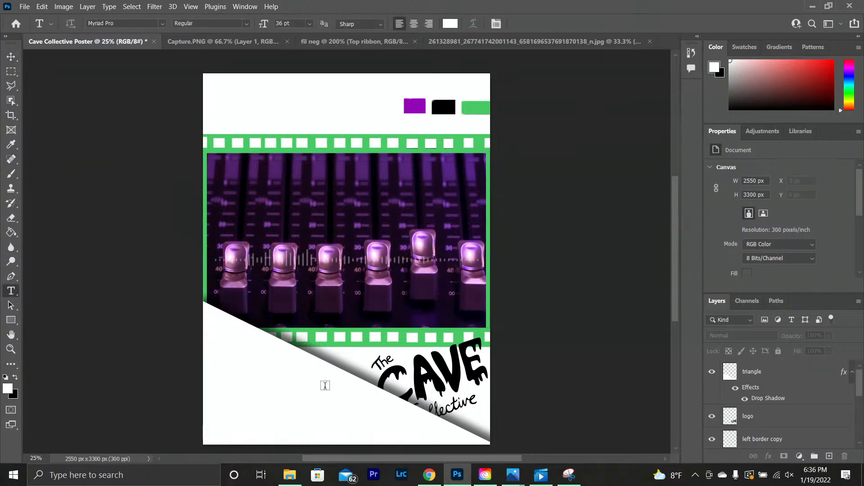
scroll(213, 347, down, 1)
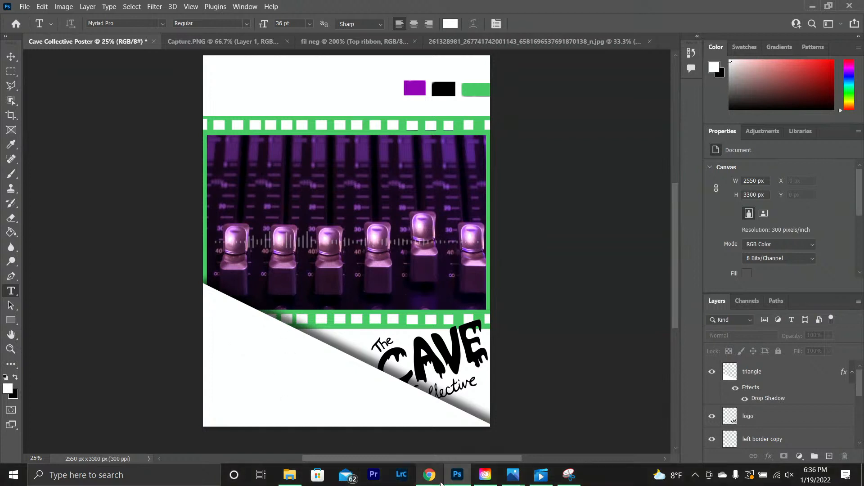
click(429, 475)
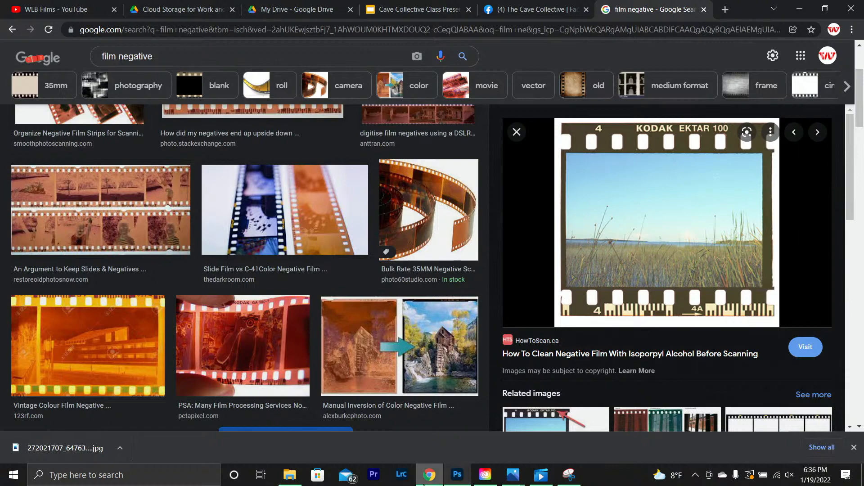
click(460, 477)
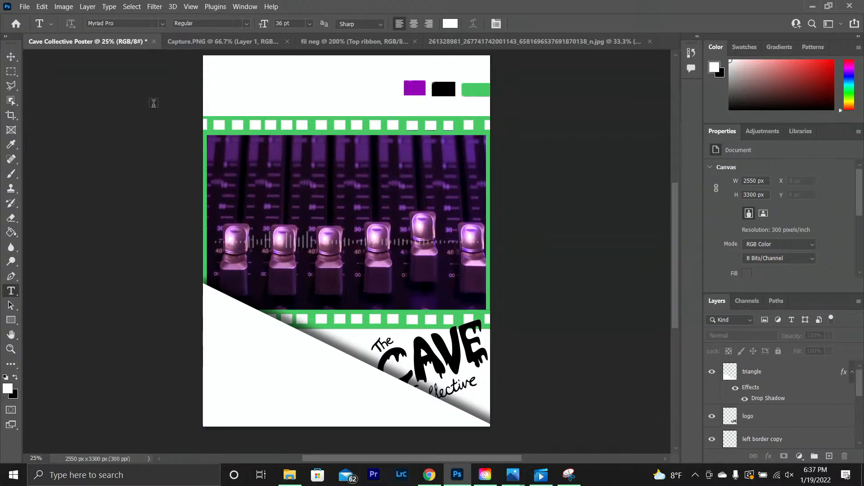
Step: Draw a small text box on the white triangle near the poster's left edge and set its text colour to black (000000)
drag(211, 313, 267, 355)
click(450, 24)
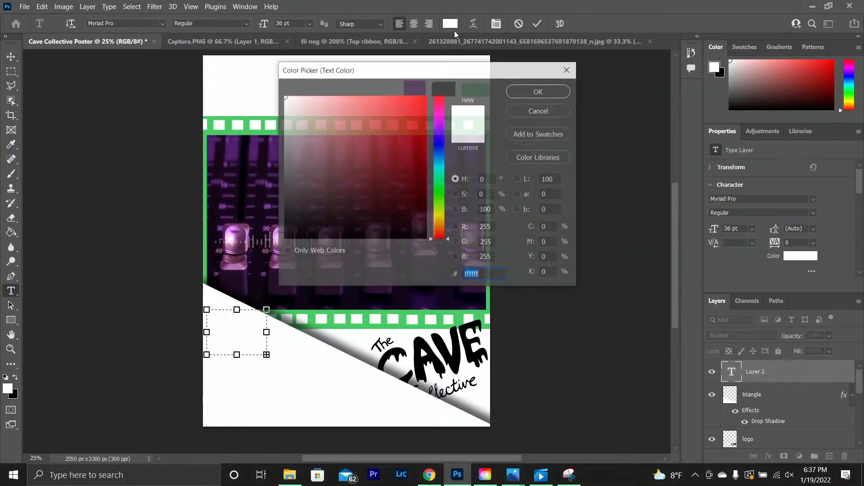
text(000000)
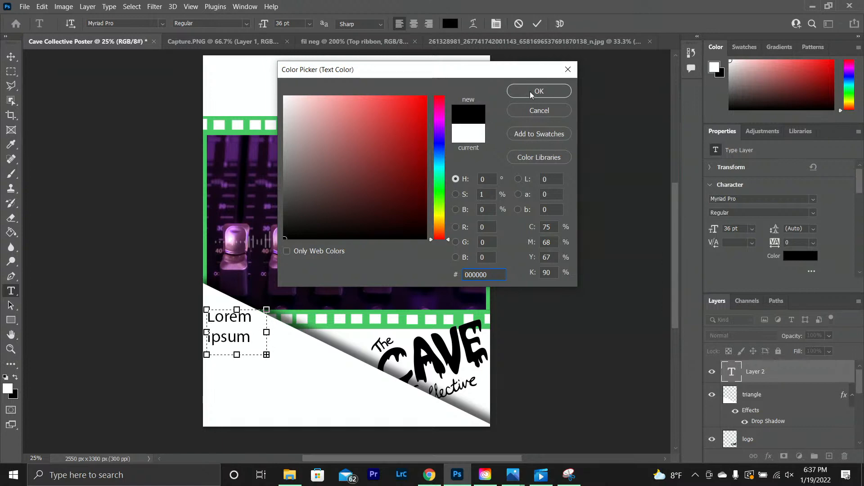
click(531, 92)
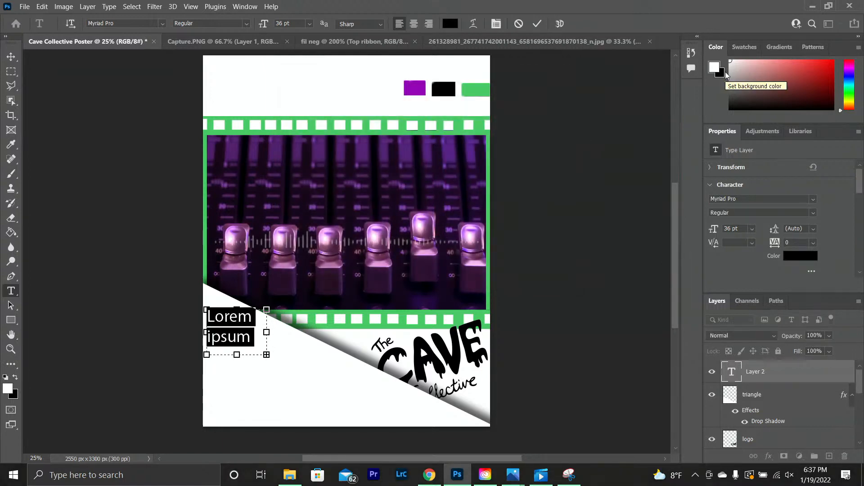
Step: Enter "Thursdays" in the text box and widen the box to about twice its width
text(Thut)
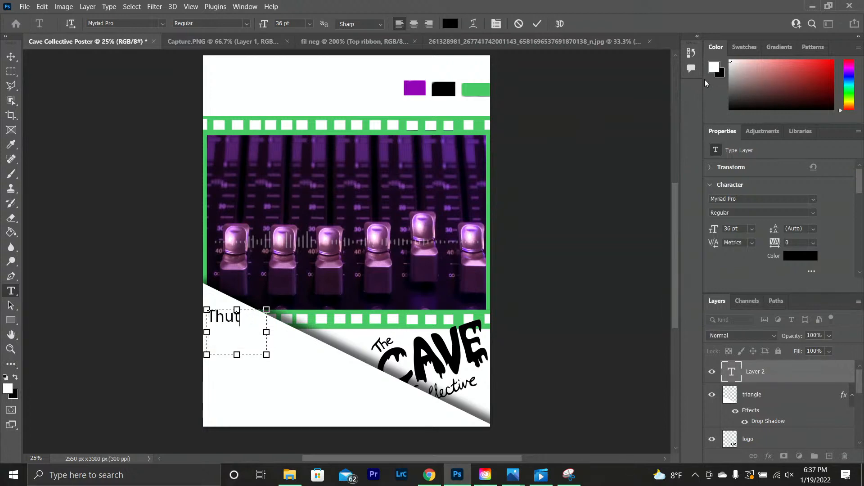
key(BackSpace)
text(rd)
key(BackSpace)
text(sdays)
drag(266, 332, 328, 332)
Step: Move the Thursdays text slightly down so it sits clear of the triangle's diagonal edge
click(10, 56)
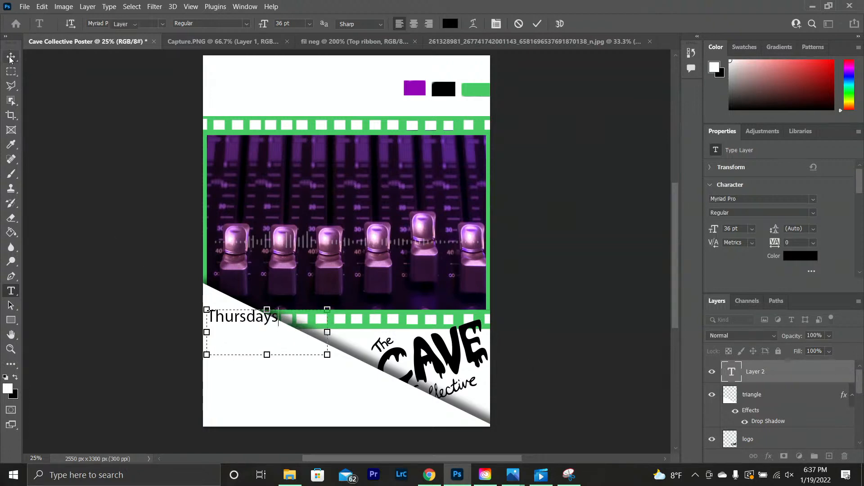
drag(228, 319, 228, 330)
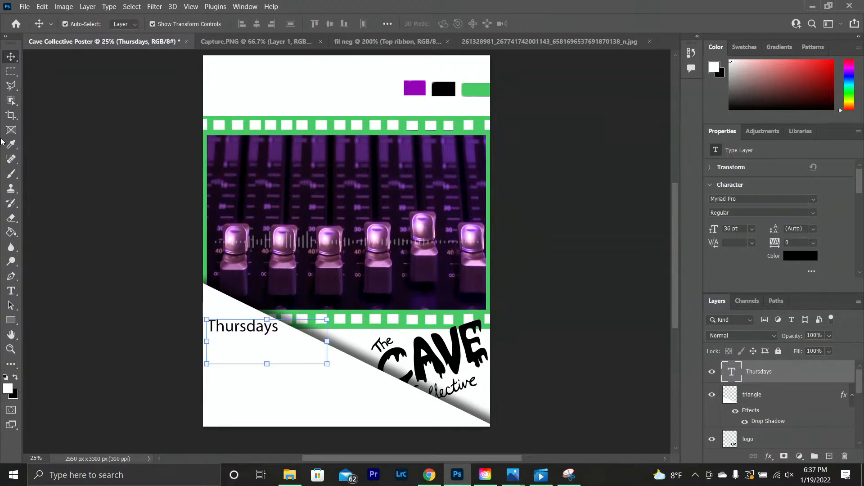
drag(236, 332, 234, 340)
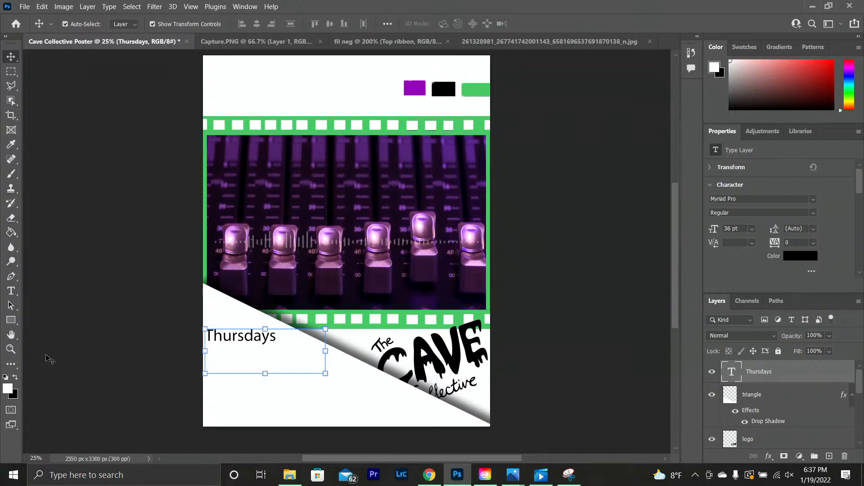
Step: Add "5-7 pm" after Thursdays and make the text box wider and slightly shorter
click(11, 291)
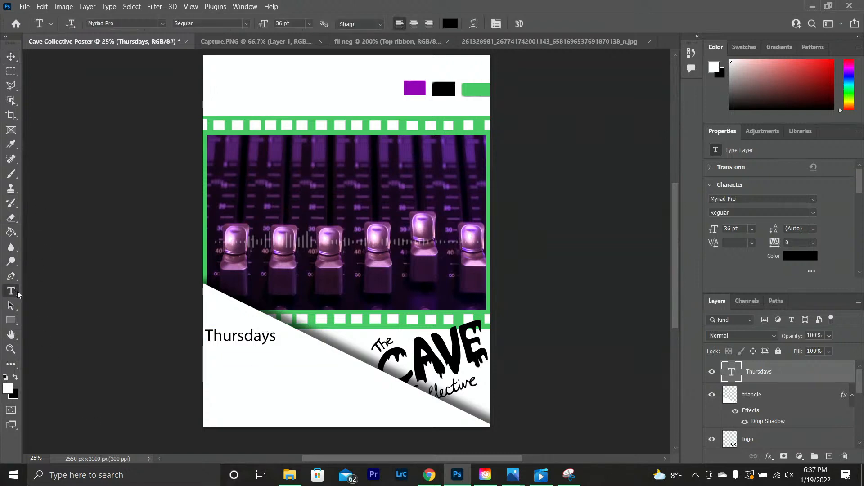
click(282, 339)
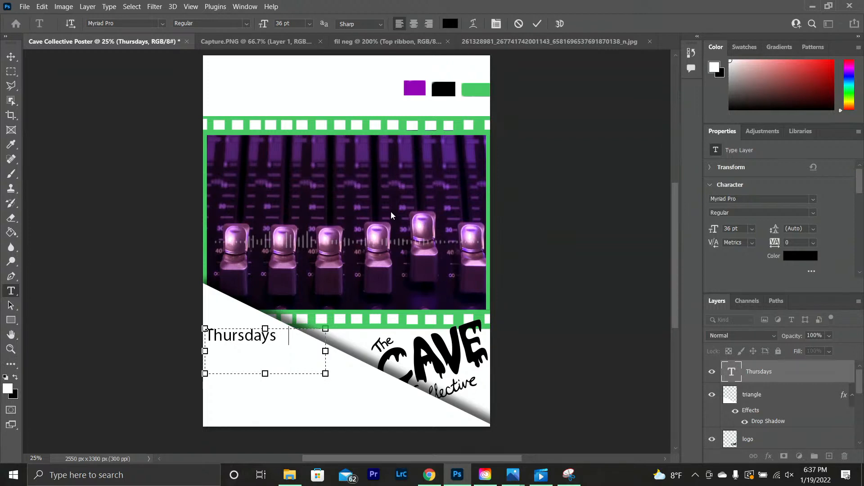
text(5-7 pm)
drag(325, 352, 384, 345)
Step: Move the "Thursdays 5-7 pm" text further down the triangle, leaving a small margin from the poster's left edge
click(10, 58)
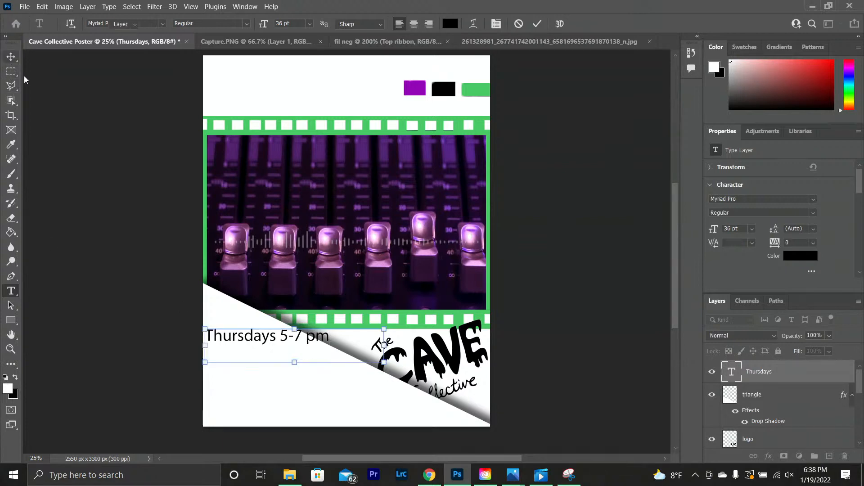
drag(223, 345, 222, 364)
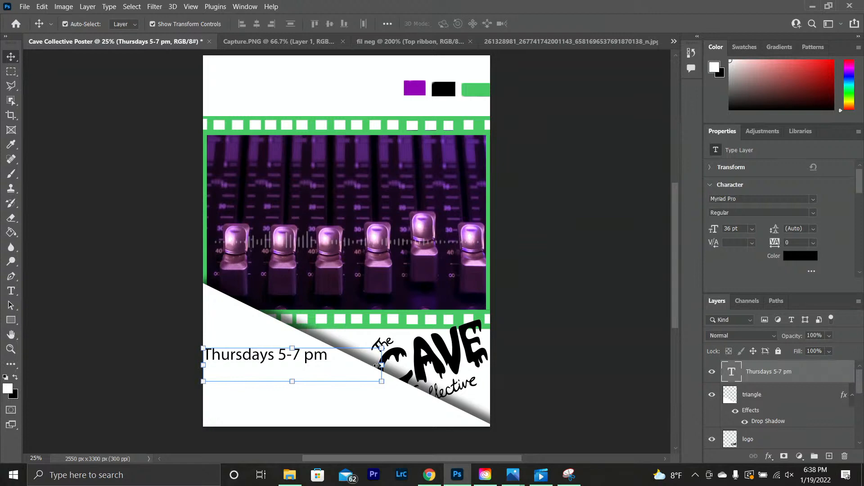
mouse_move(377, 365)
mouse_down()
mouse_move(361, 368)
mouse_move(369, 371)
mouse_up()
click(318, 361)
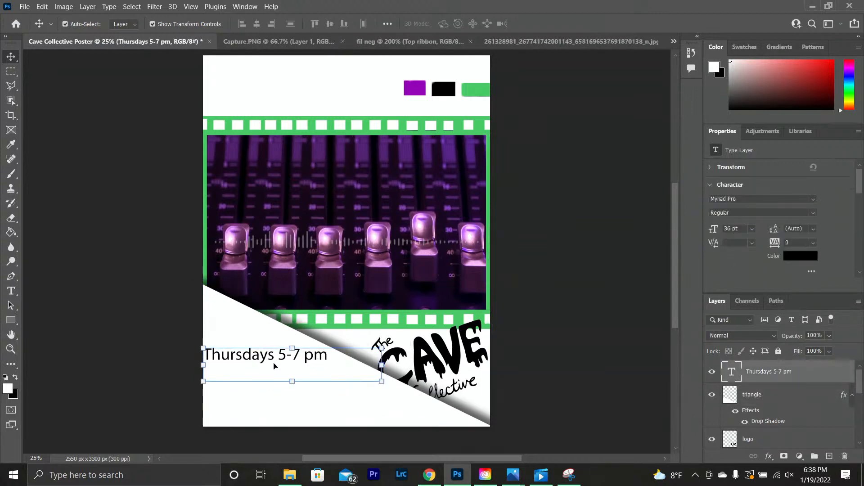
drag(283, 360, 287, 368)
click(324, 263)
click(311, 367)
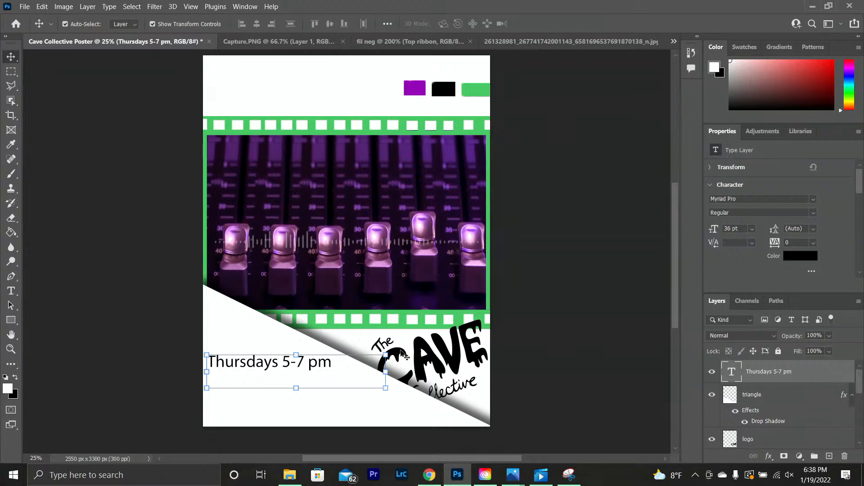
Step: Rotate the "Thursdays 5-7 pm" text to about 25° and place it just below the triangle's diagonal edge, parallel to it
drag(398, 355, 375, 352)
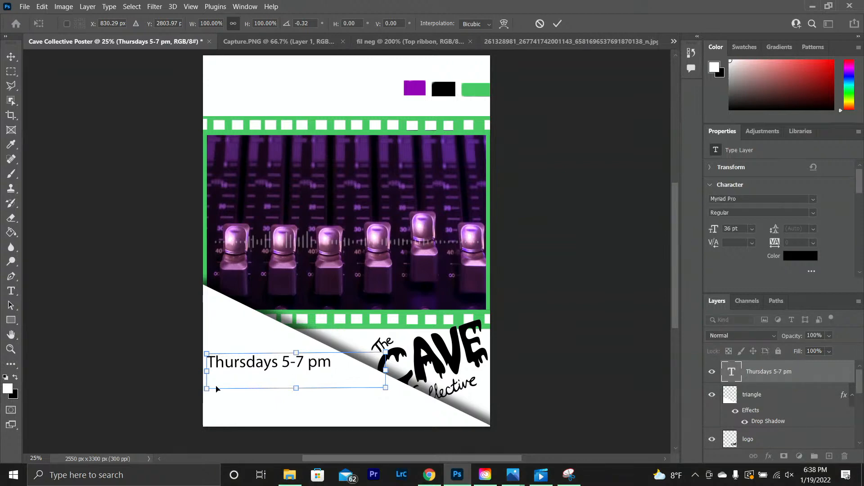
mouse_move(245, 371)
mouse_down()
mouse_move(246, 335)
mouse_move(246, 365)
mouse_up()
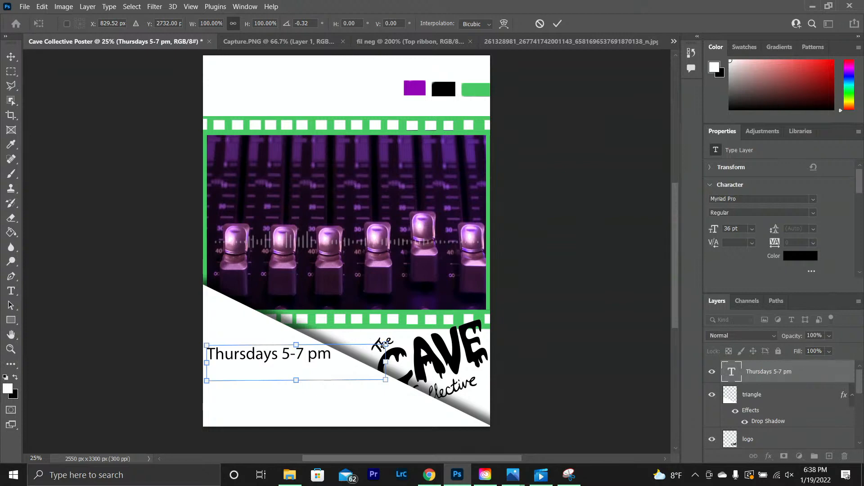
drag(395, 343, 386, 383)
drag(325, 369, 318, 354)
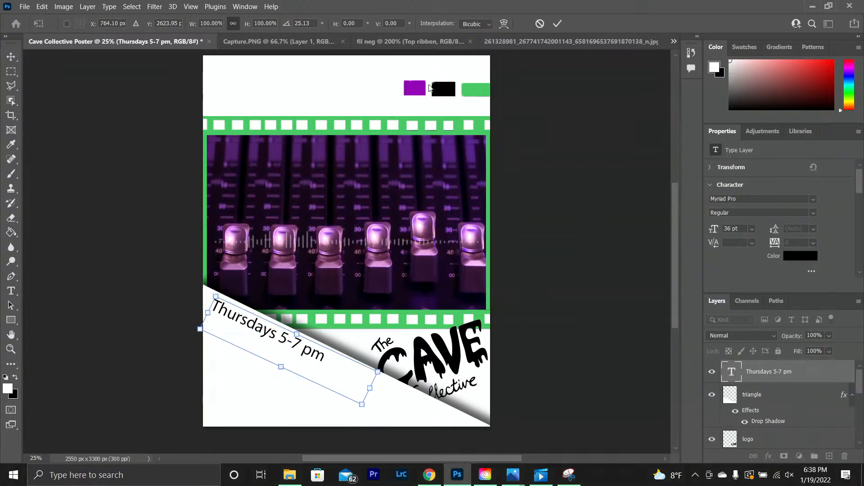
click(563, 24)
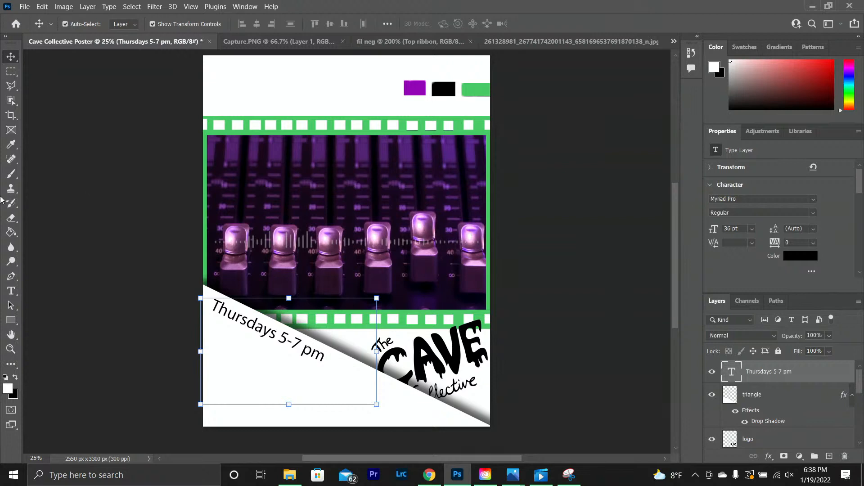
Step: Reduce the height of the rotated "Thursdays 5-7 pm" text box to about 171 px
click(10, 291)
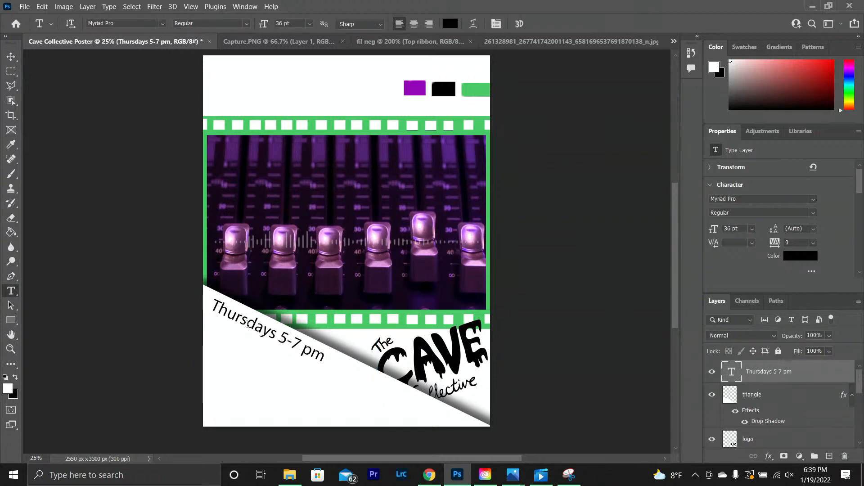
click(229, 327)
drag(278, 364, 287, 353)
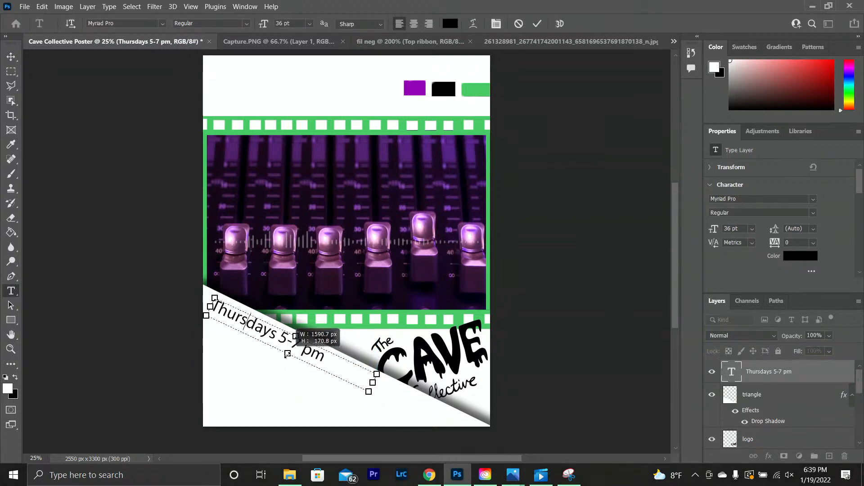
click(536, 25)
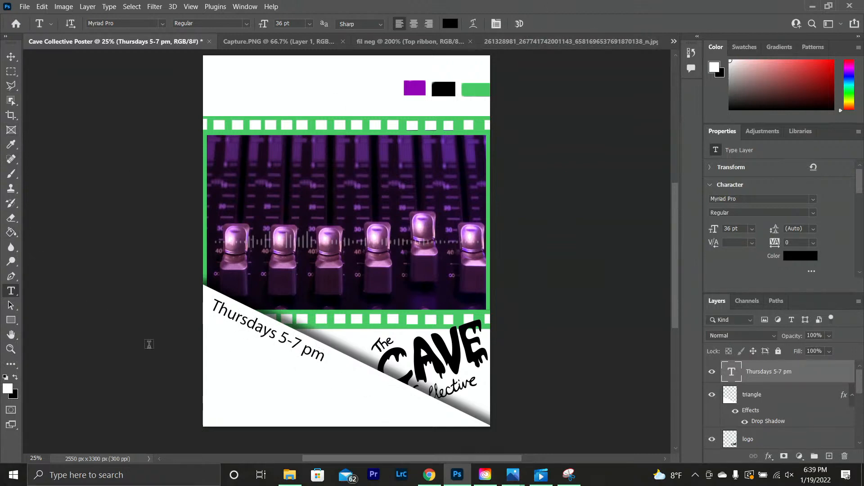
Step: Add a 36 pt Myriad Pro text box reading "The Cave Collective" over the lower part of the poster
drag(219, 350, 369, 354)
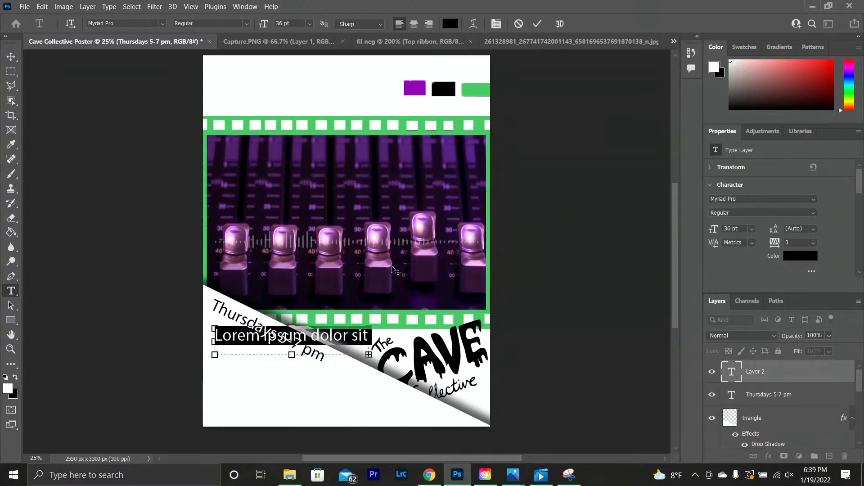
text(The )
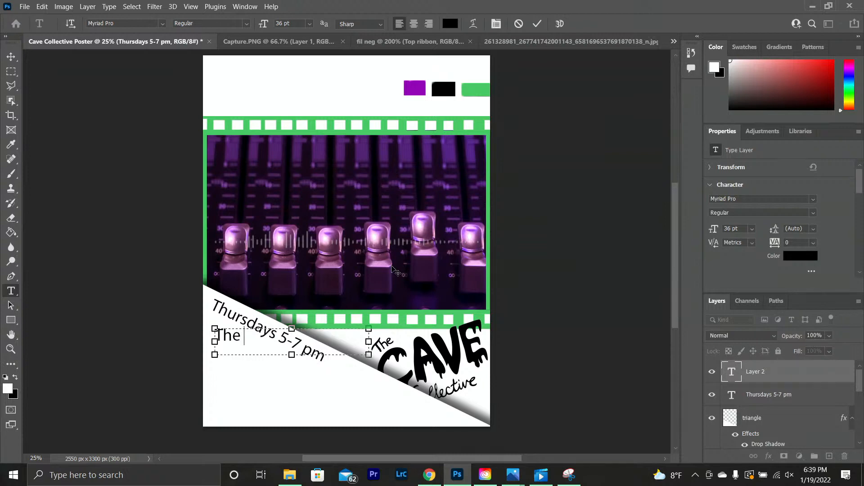
text(Cave Collect)
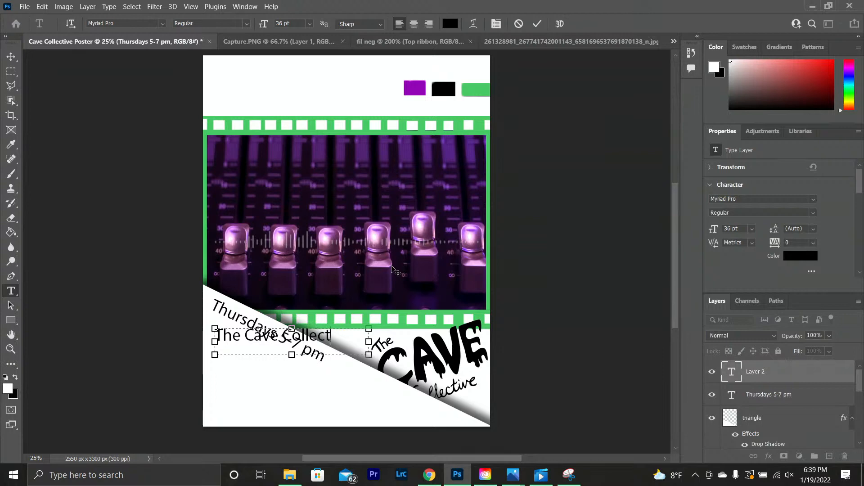
text(ive)
click(536, 24)
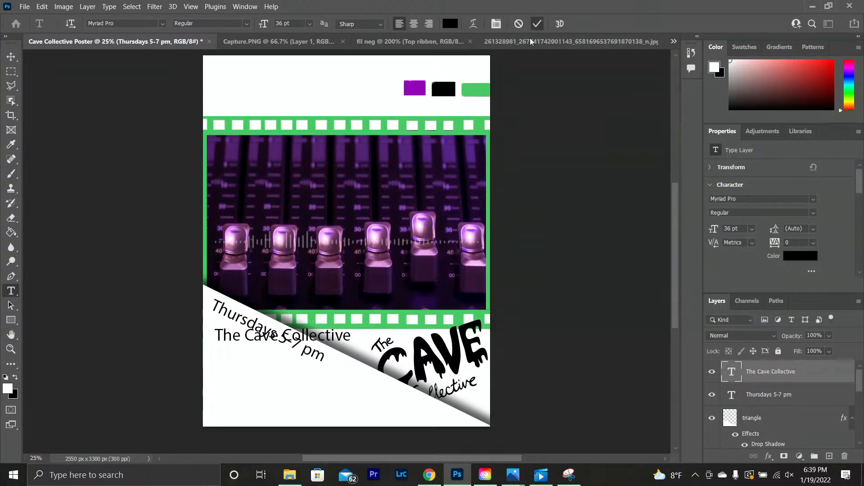
Step: Rotate the "The Cave Collective" text to about 26° and place it directly beneath "Thursdays 5-7 pm", parallel to it
click(11, 56)
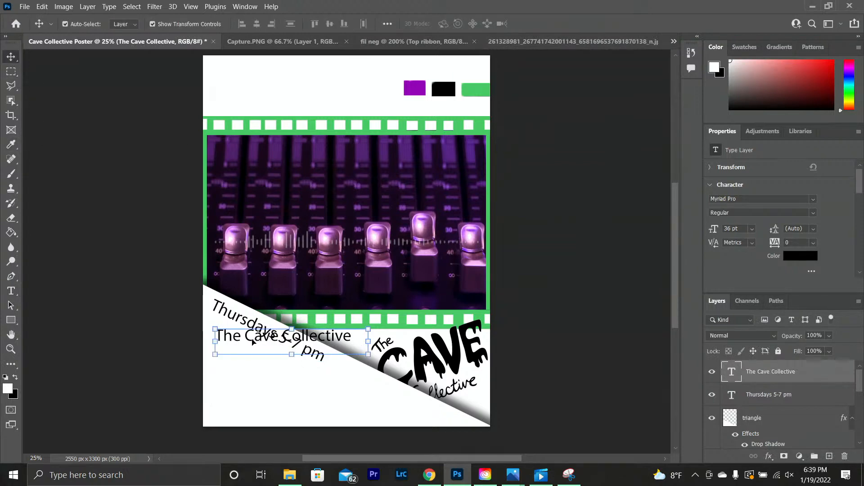
drag(253, 342, 244, 400)
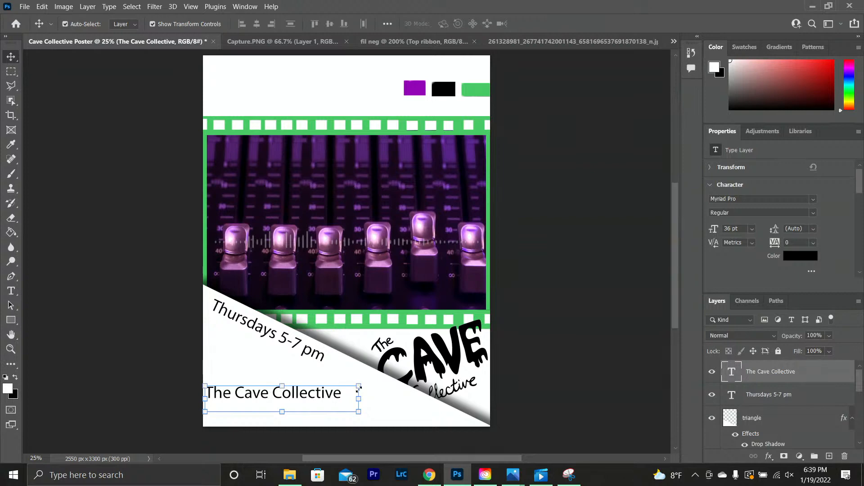
drag(365, 382, 370, 430)
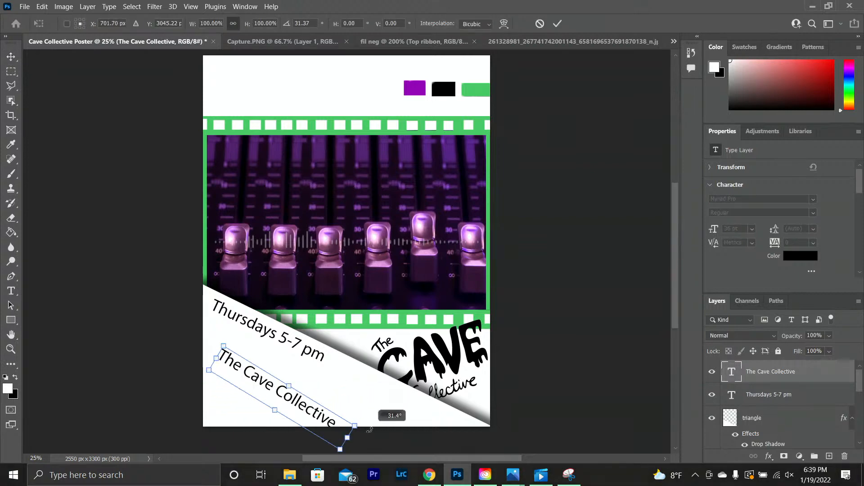
drag(314, 415, 350, 384)
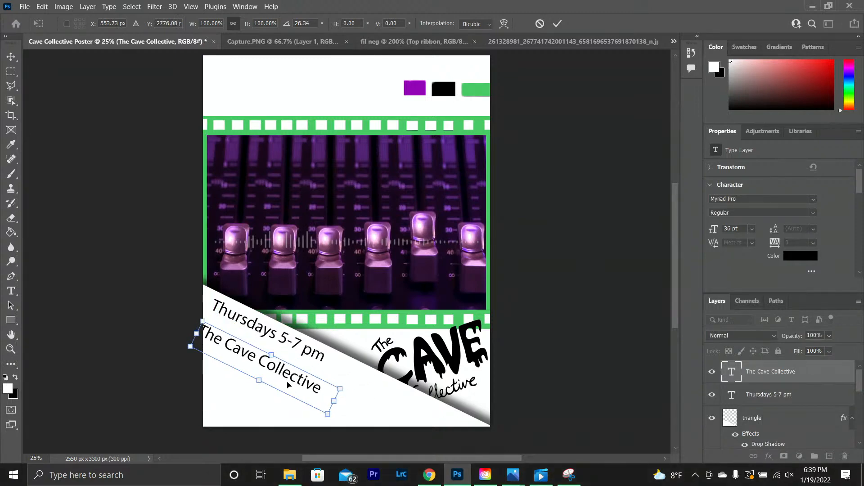
drag(288, 382, 298, 377)
click(557, 24)
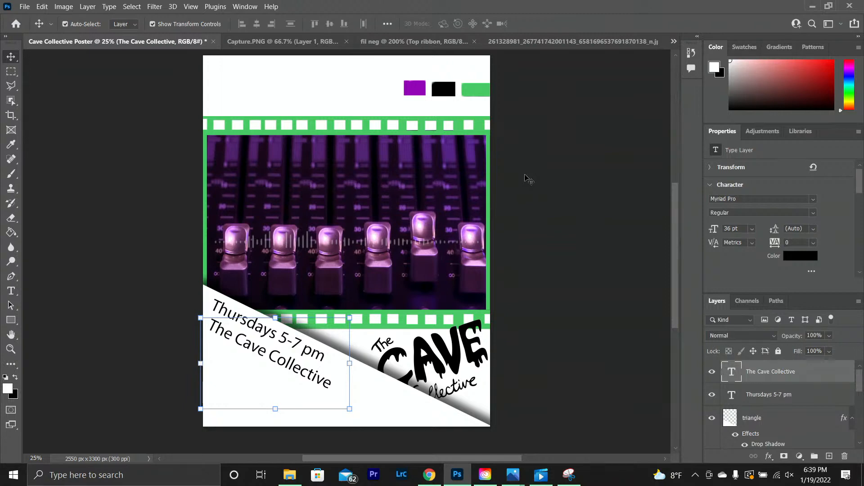
scroll(454, 301, down, 2)
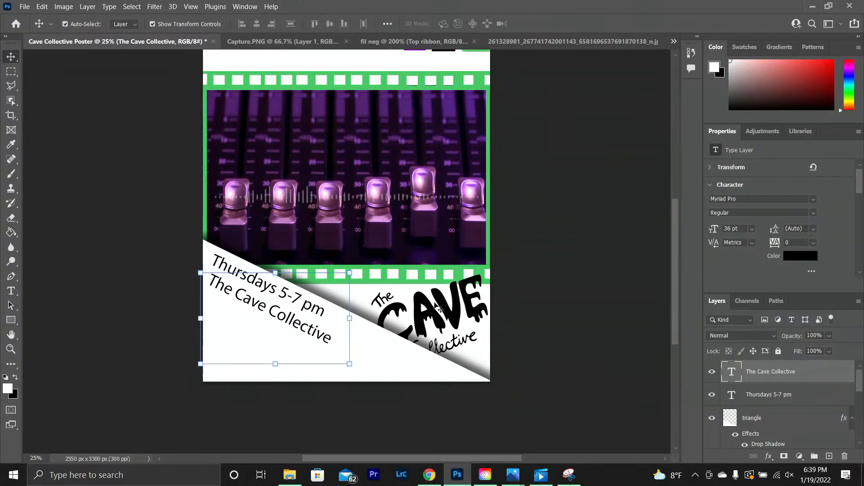
click(126, 265)
scroll(225, 346, up, 1)
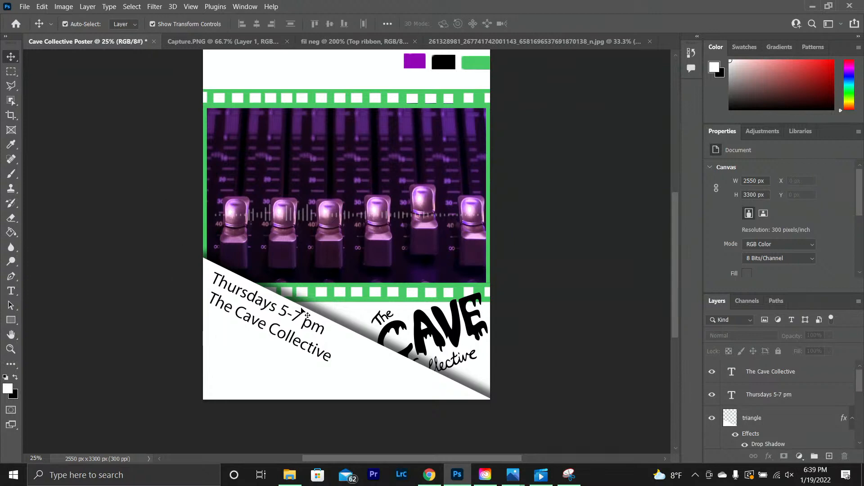
scroll(307, 315, up, 1)
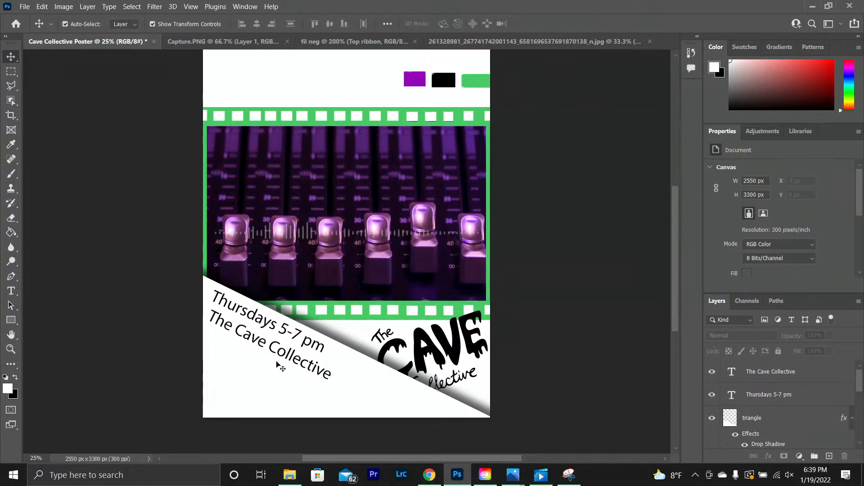
Step: Add a 36 pt text box reading "$150" in the white area below "The Cave Collective"
click(13, 293)
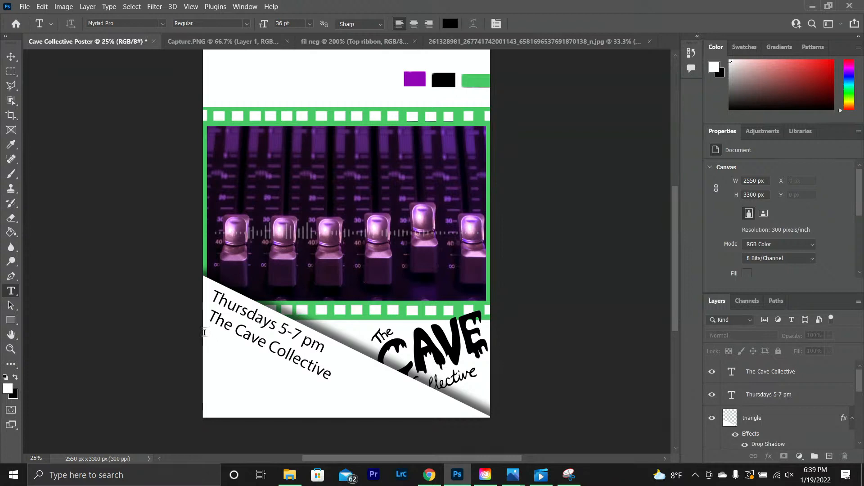
drag(212, 391, 315, 370)
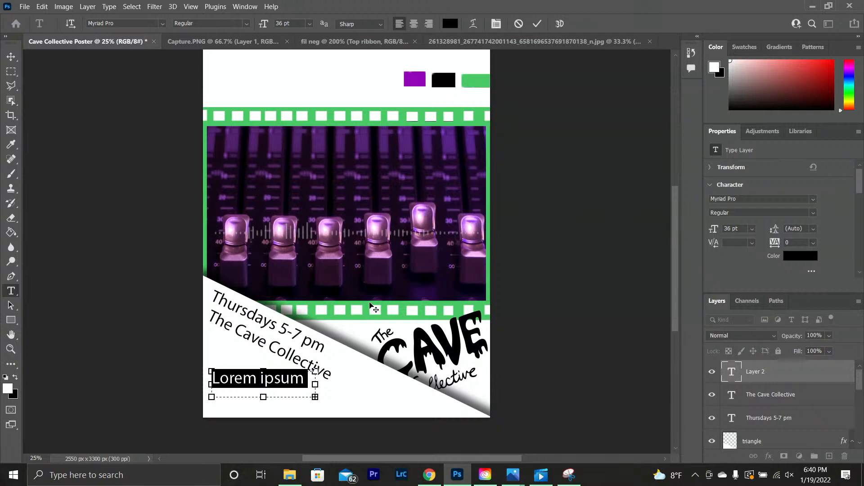
text(S)
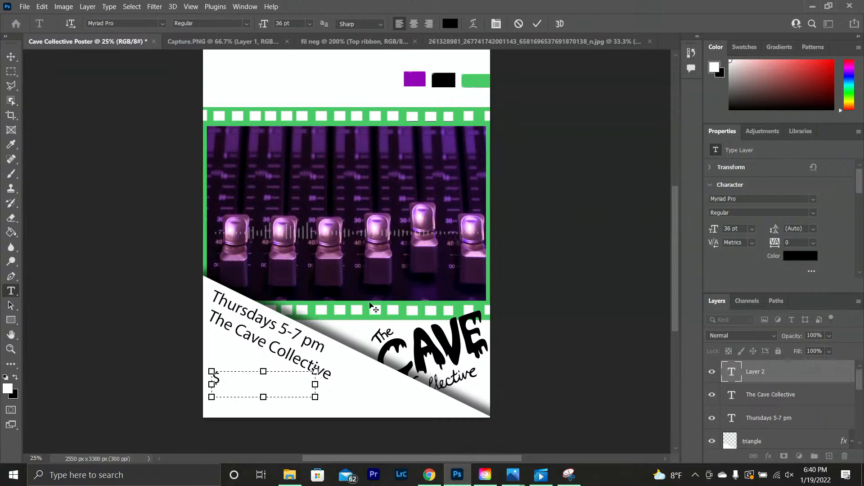
text(150)
Step: Rotate the "$150" text to about 21° and place it just beneath the start of "The Cave Collective"
click(11, 56)
drag(243, 380, 260, 365)
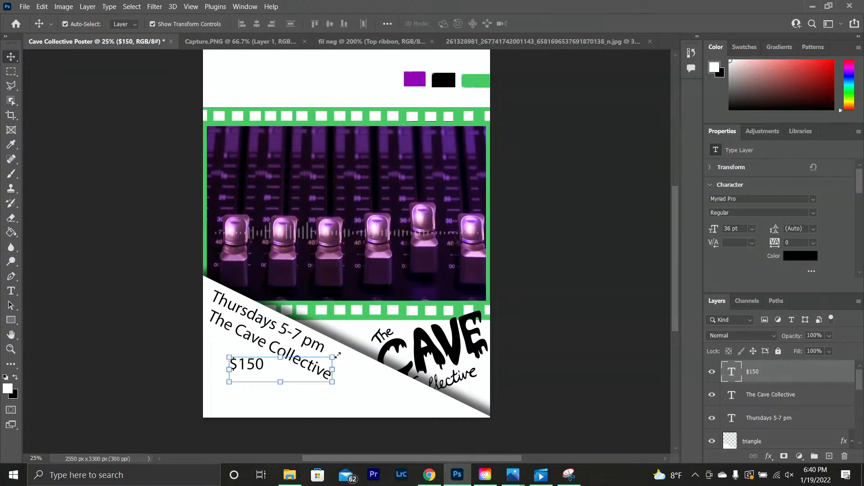
drag(333, 357, 347, 367)
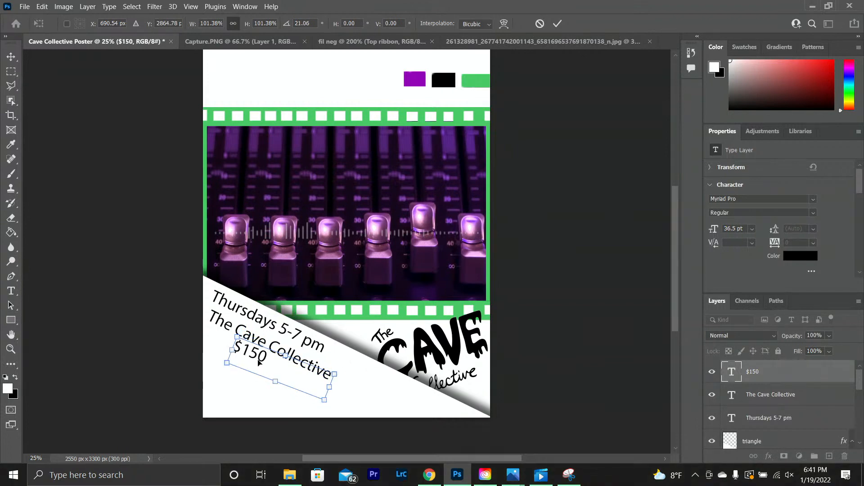
mouse_move(260, 363)
mouse_down()
mouse_move(254, 373)
mouse_move(247, 363)
mouse_up()
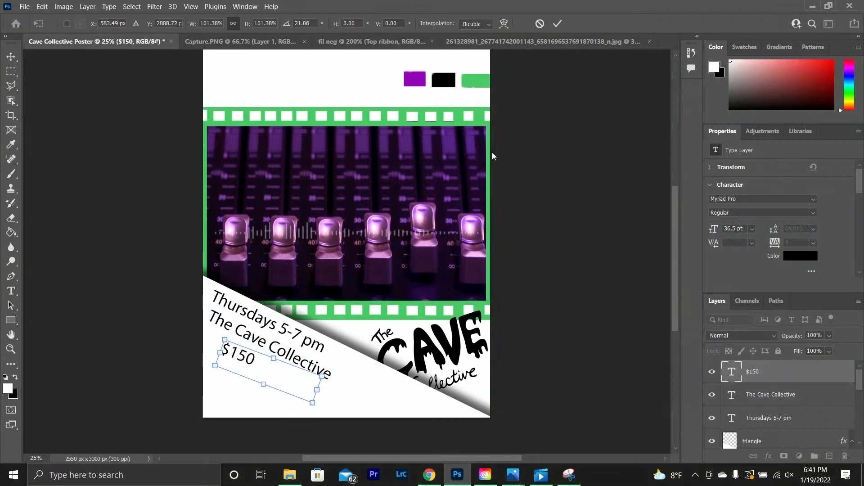
click(557, 24)
click(557, 243)
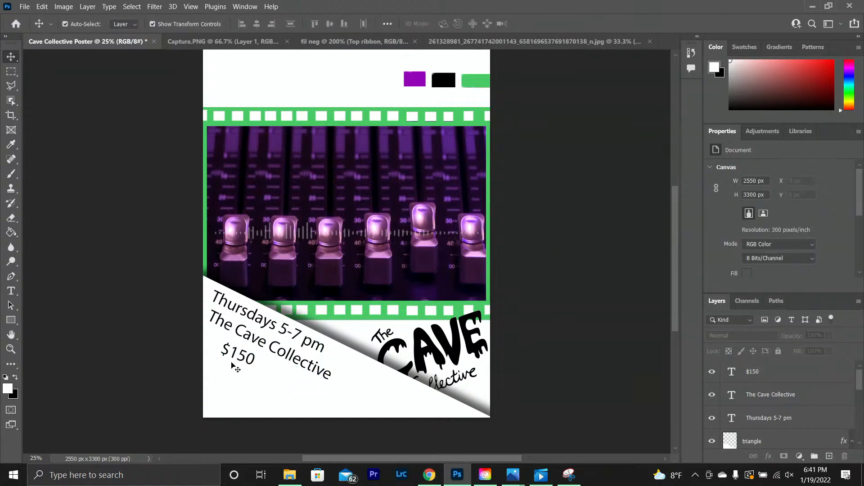
Step: Nudge the "$150" text slightly and rotate it a little further clockwise to run parallel to the lines above
drag(245, 358, 242, 363)
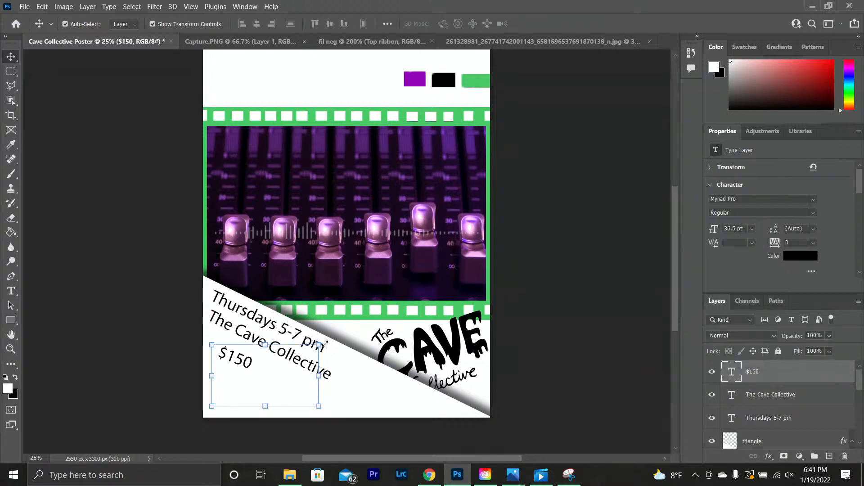
mouse_move(324, 335)
mouse_down()
mouse_move(350, 331)
mouse_move(325, 340)
mouse_up()
key(Return)
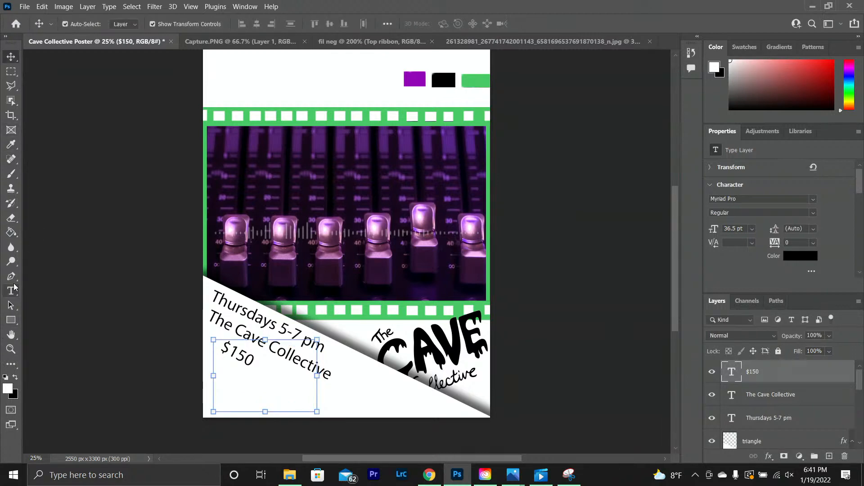
Step: Create a new text box in the blank area above the film strip
click(11, 290)
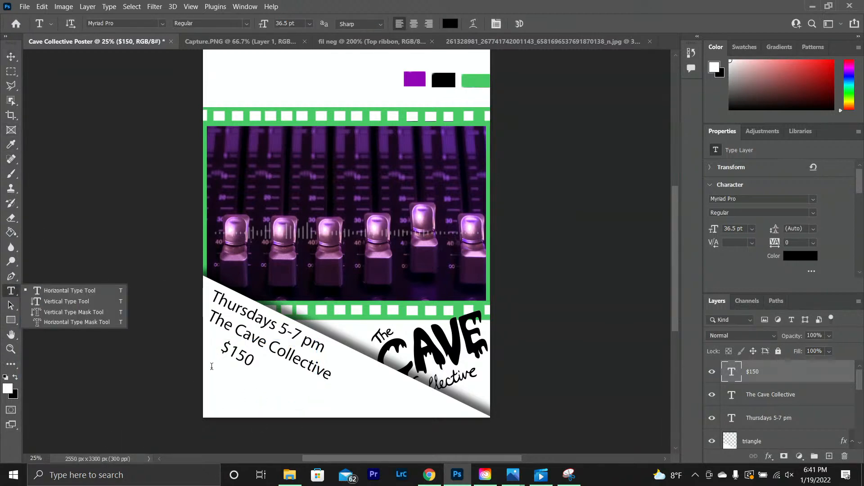
drag(211, 367, 237, 380)
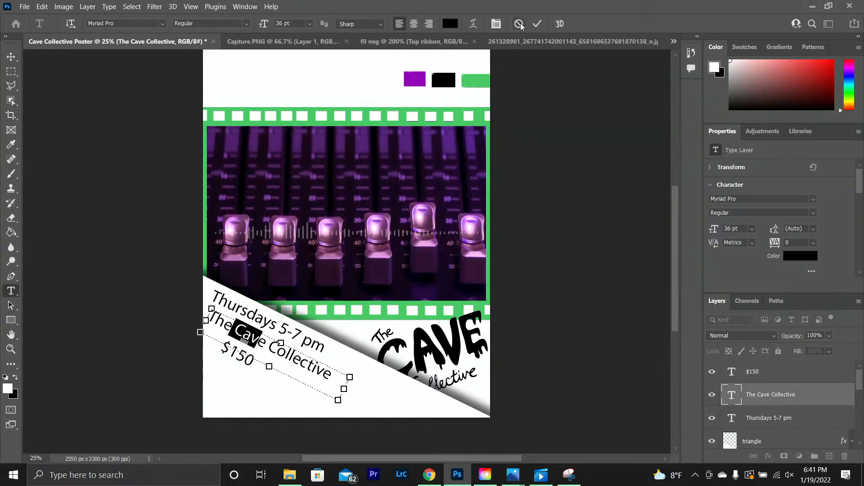
click(536, 24)
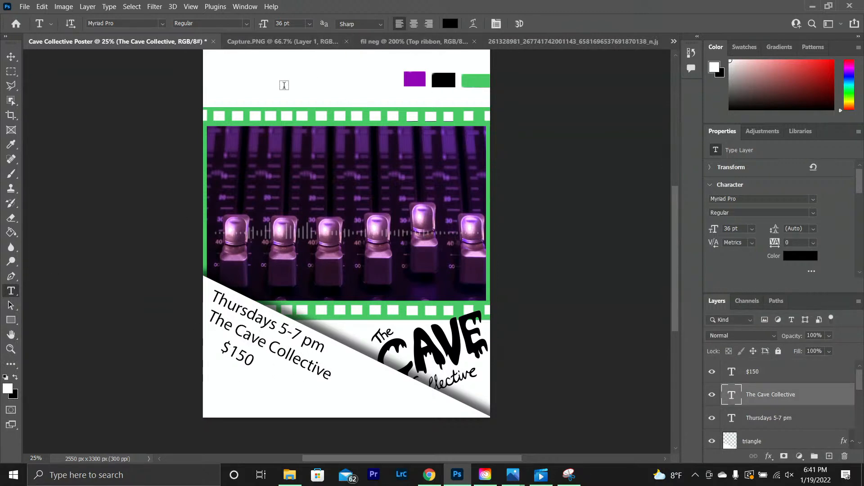
drag(266, 72, 361, 99)
text(Tau)
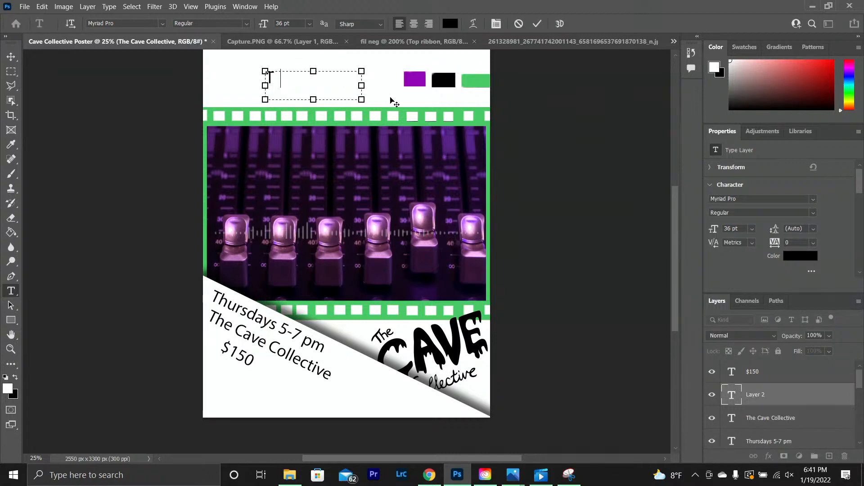
text(ght)
key(BackSpace)
key(BackSpace)
key(BackSpace)
key(BackSpace)
key(BackSpace)
key(BackSpace)
Step: Write "Brought to you by" followed by the presenter's full name, widening the text box to fit it on one line
text(Broug)
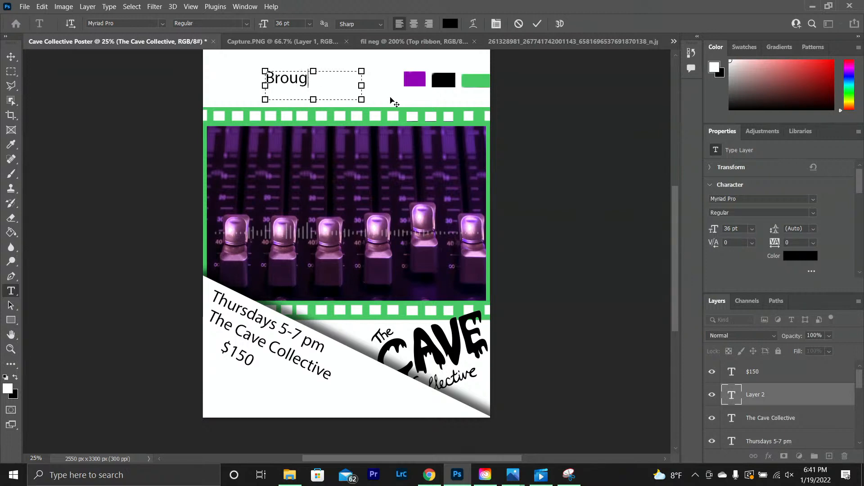
text(ht to y)
key(BackSpace)
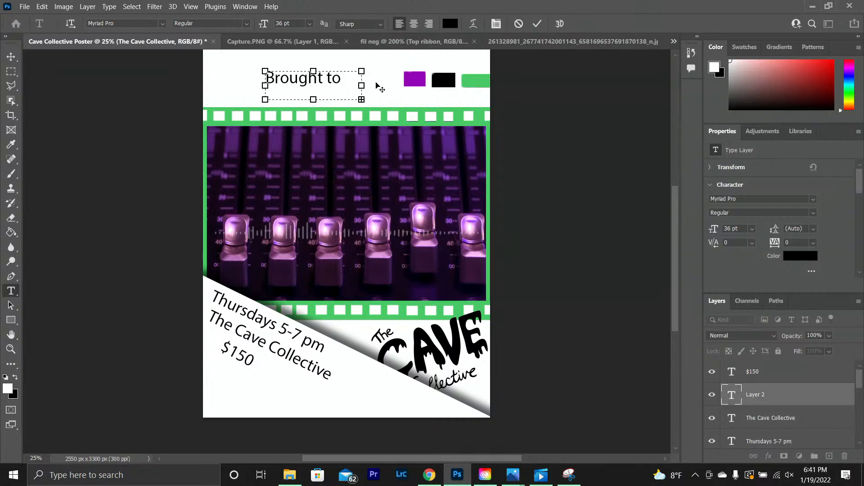
drag(361, 85, 501, 85)
text(you by)
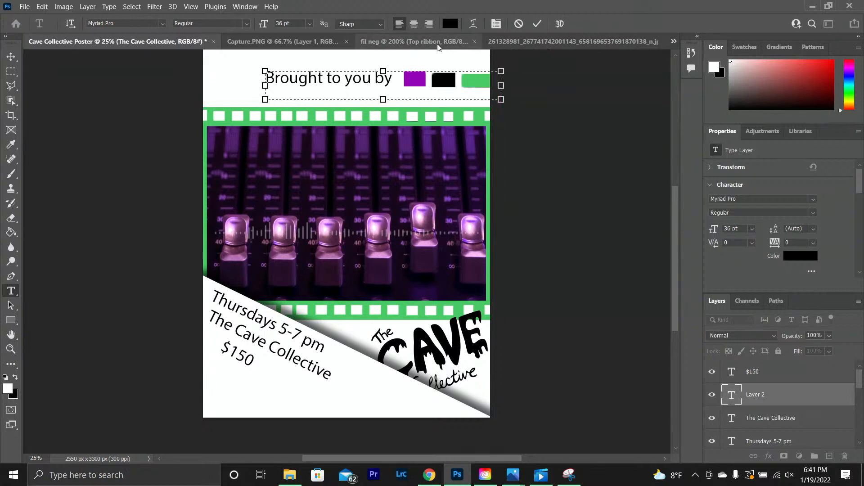
text( Wyat)
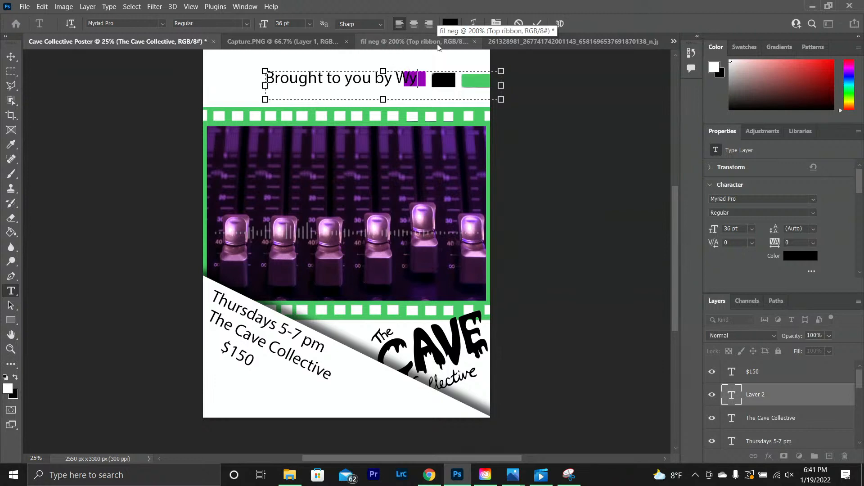
text(t Bills)
click(538, 24)
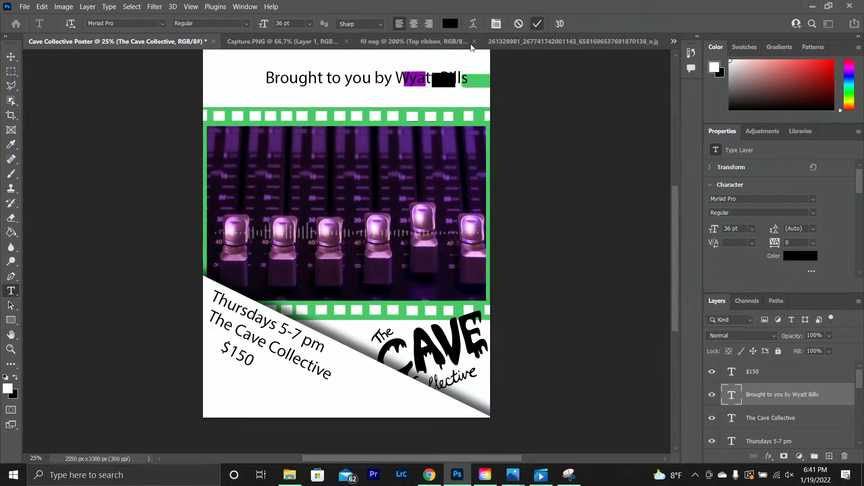
Step: Move the "Brought to you by" line up to the poster's upper left, clear of the film strip
click(11, 54)
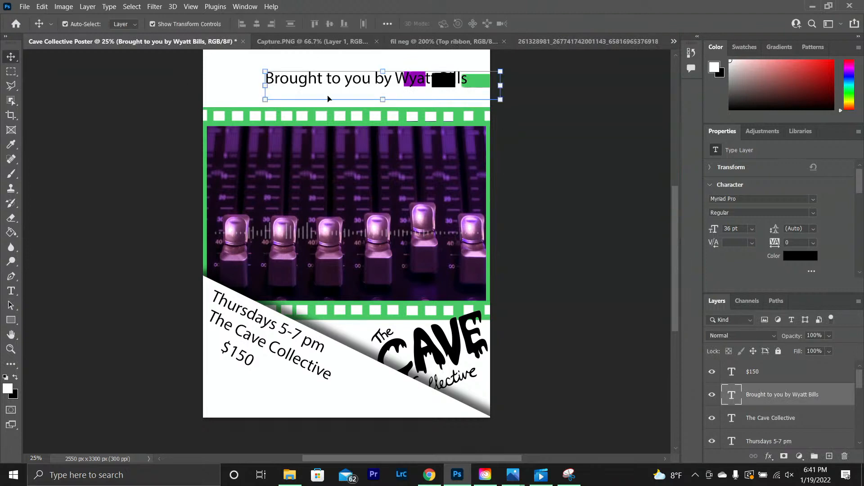
drag(326, 86, 270, 68)
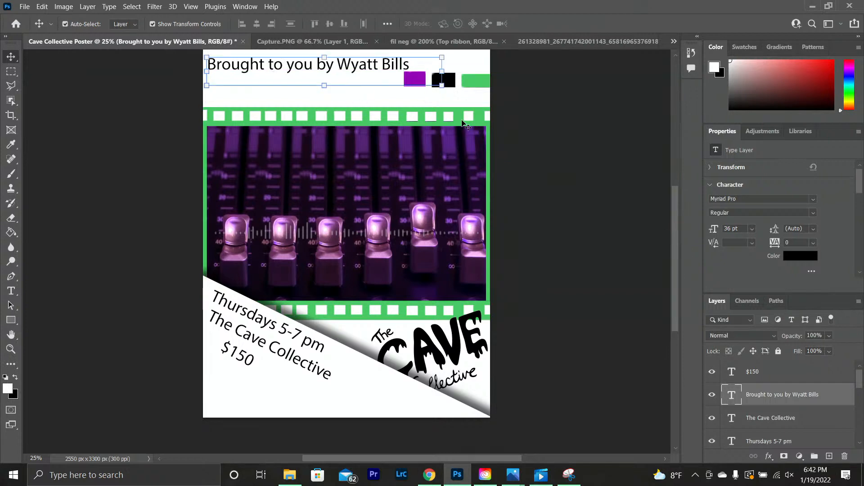